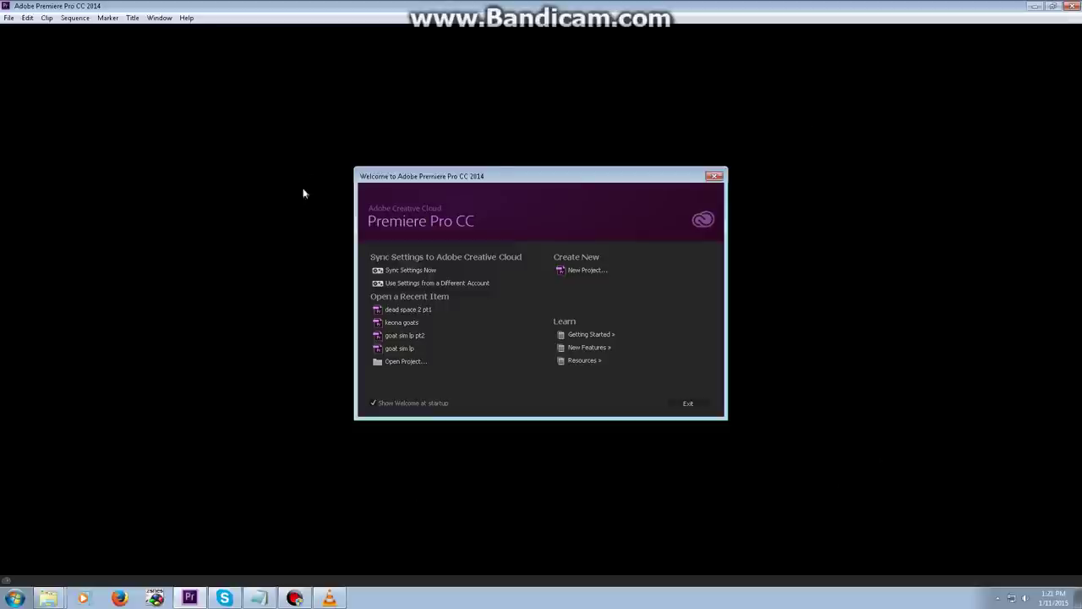
Start a new project from the Welcome screen's New Project option.
{"action": "left_click", "coordinate": [572, 271]}
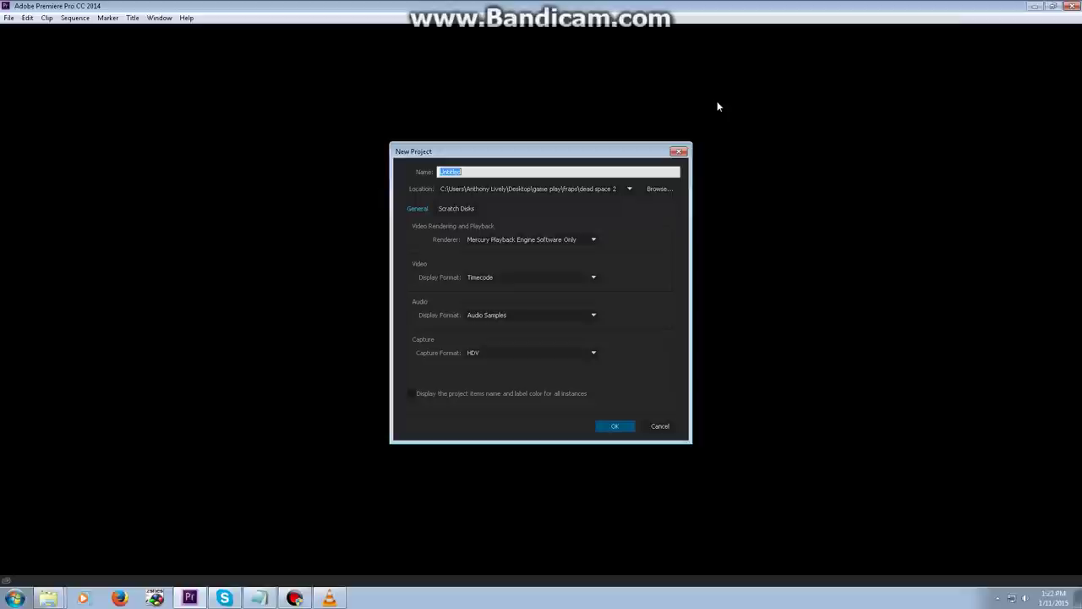
Enter 'MK LP shadow warrior' as the project name.
{"action": "type", "text": "MK LP"}
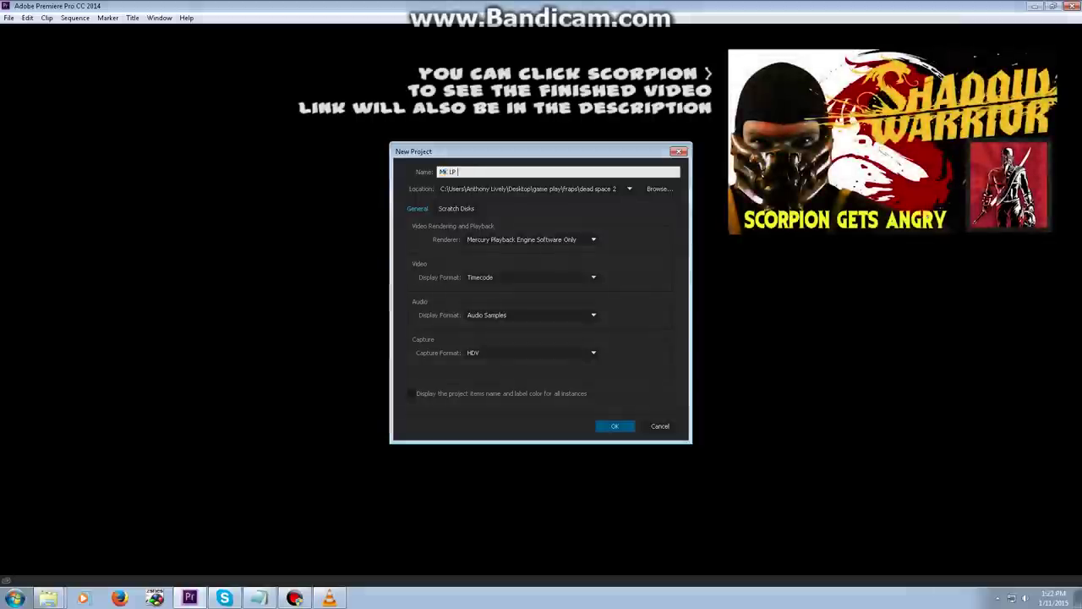
{"action": "type", "text": " shadow warrior"}
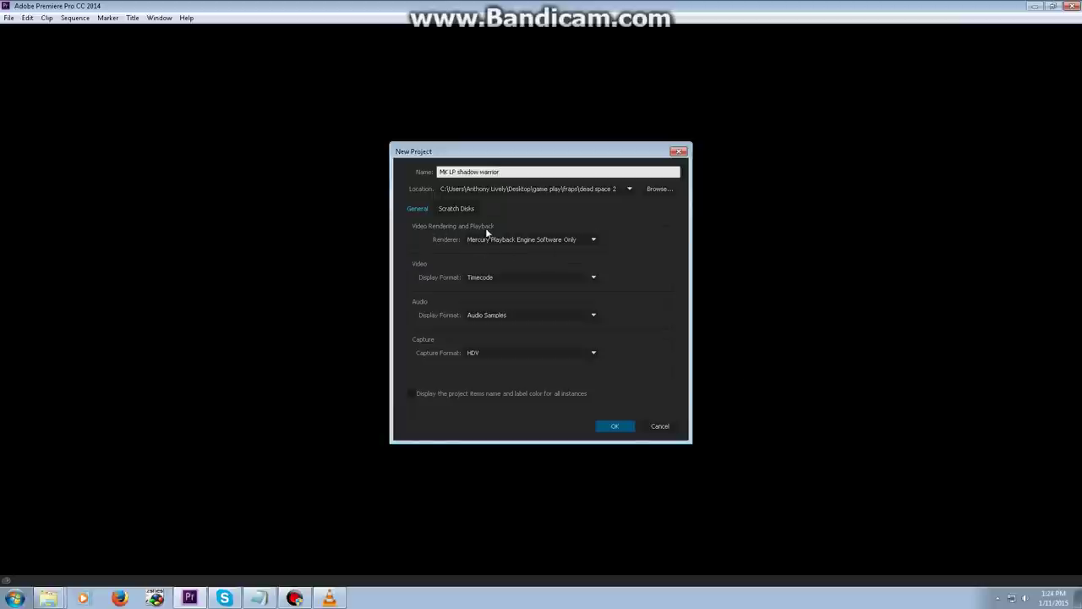
Keep Software Only renderer, Timecode and Audio Samples, set capture format to HDV, and confirm.
{"action": "left_click", "coordinate": [593, 240]}
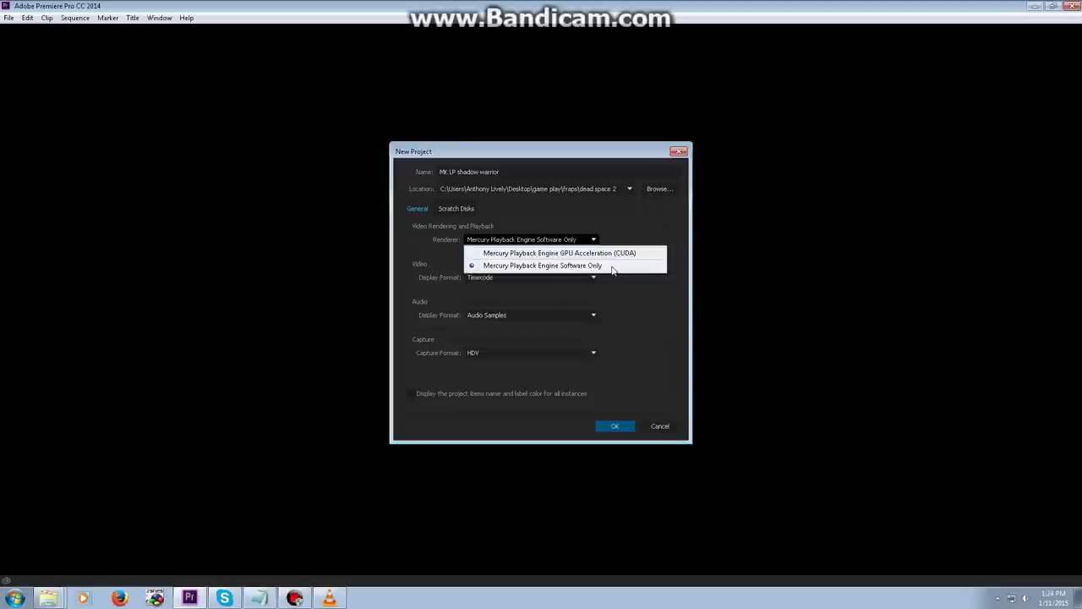
{"action": "left_click", "coordinate": [613, 267]}
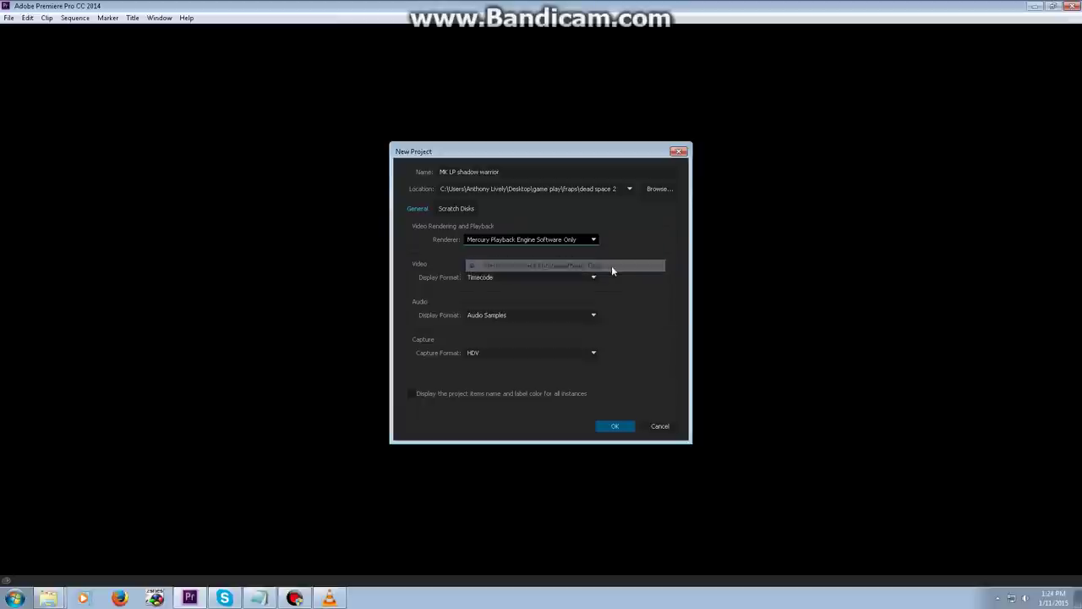
{"action": "left_click", "coordinate": [593, 278]}
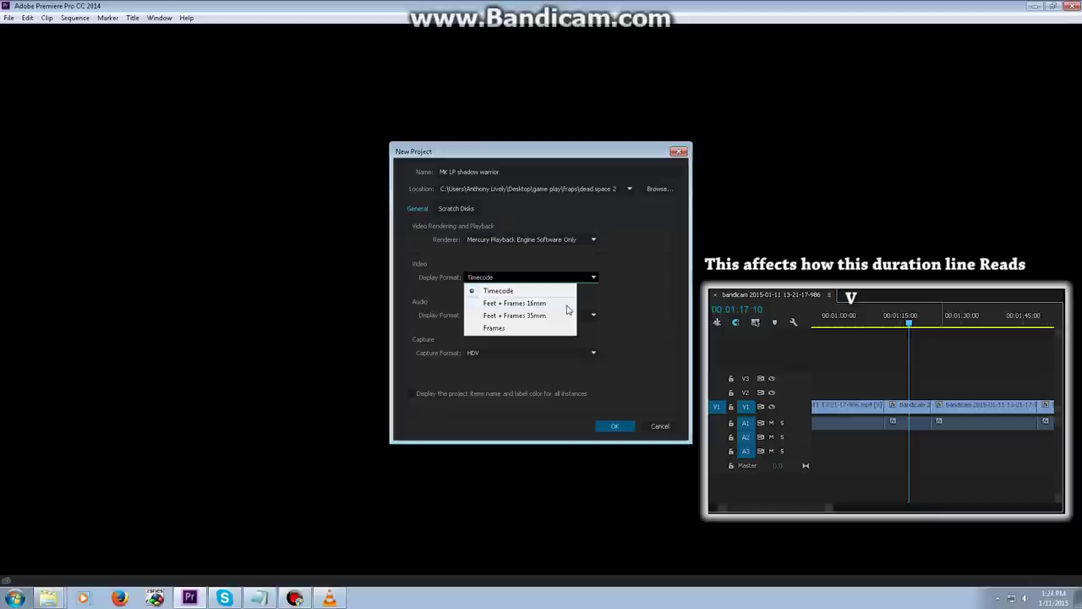
{"action": "left_click", "coordinate": [595, 280]}
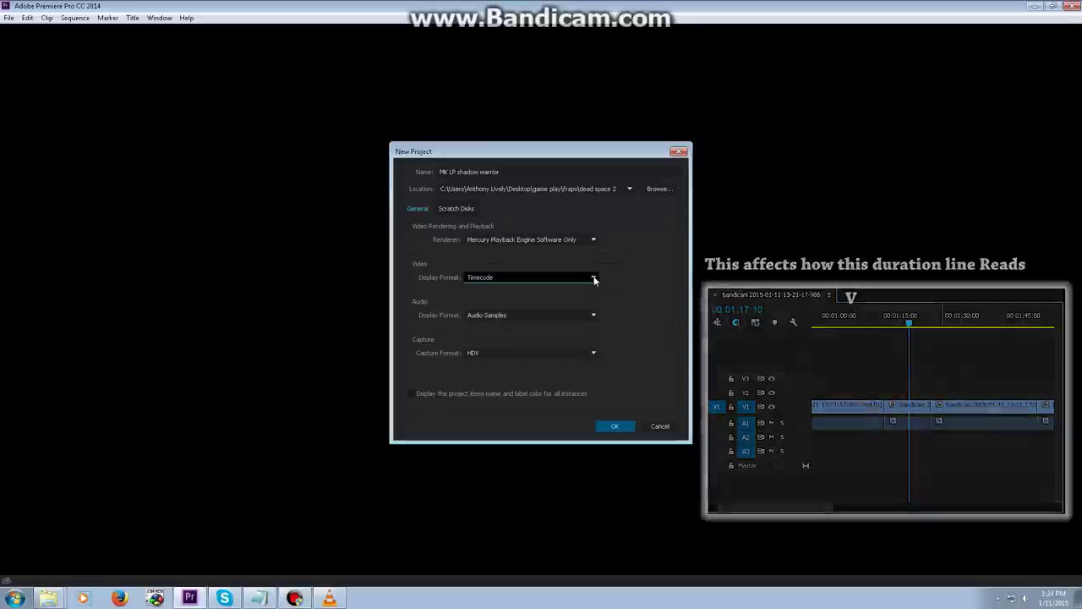
{"action": "key", "text": "Tab"}
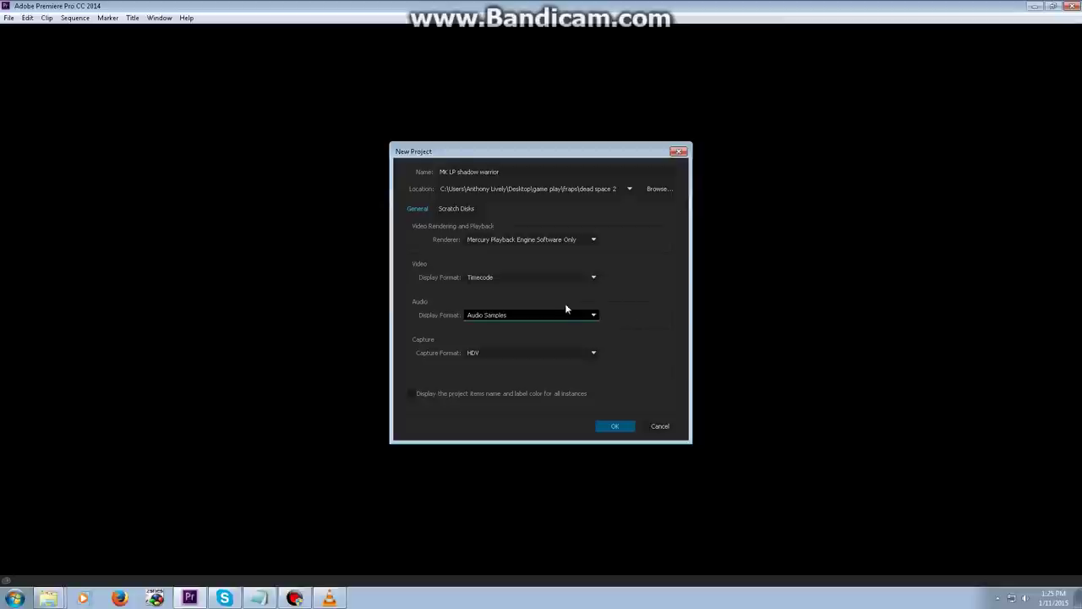
{"action": "left_click", "coordinate": [594, 314]}
{"action": "left_click", "coordinate": [595, 316]}
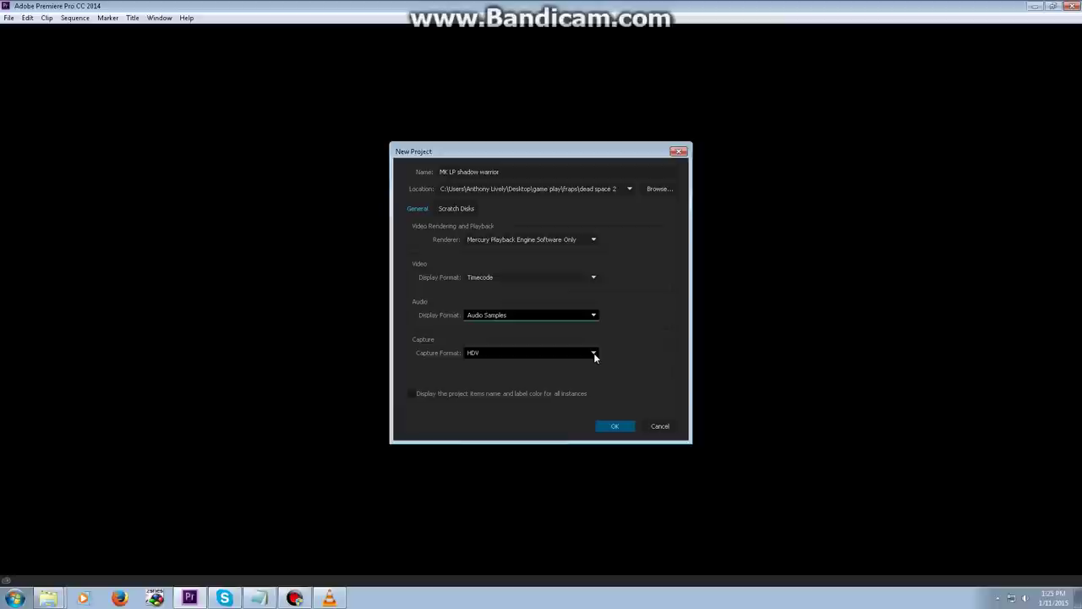
{"action": "left_click", "coordinate": [594, 353]}
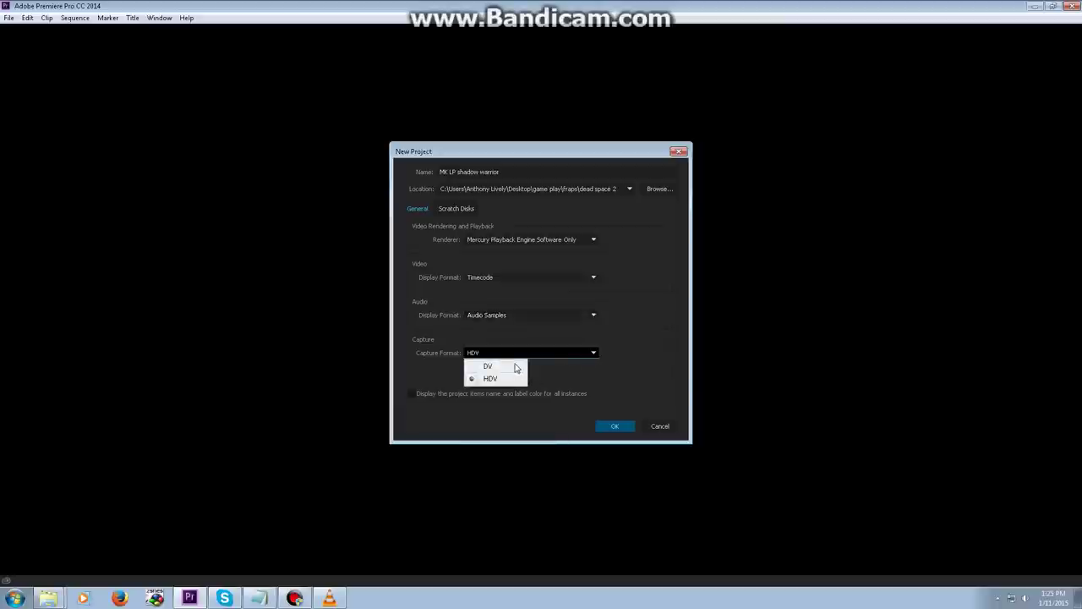
{"action": "left_click", "coordinate": [515, 365]}
{"action": "left_click", "coordinate": [592, 352]}
{"action": "left_click", "coordinate": [507, 378]}
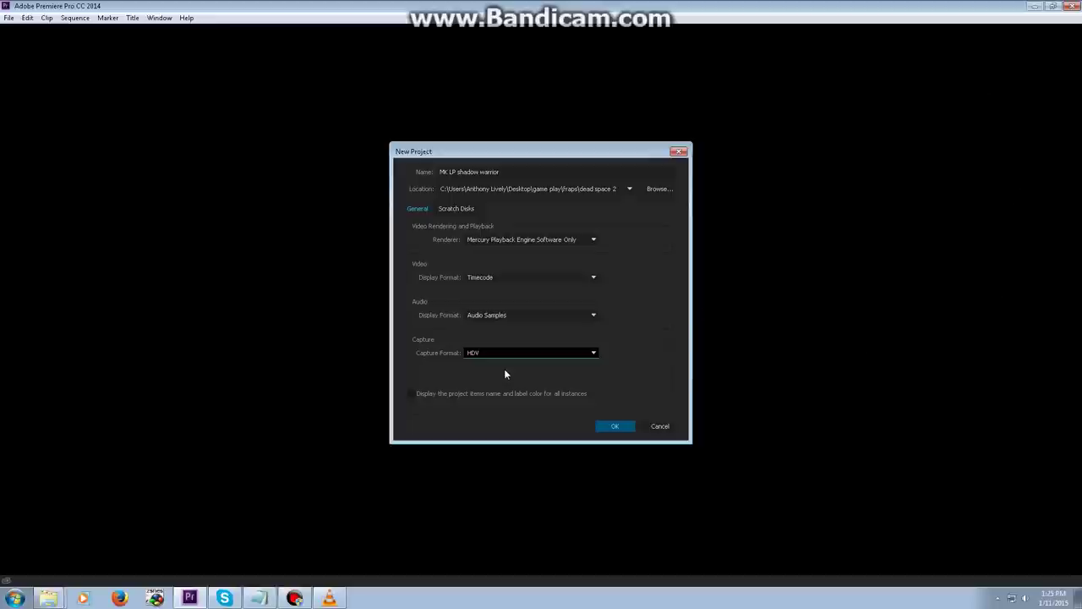
{"action": "left_click", "coordinate": [617, 426]}
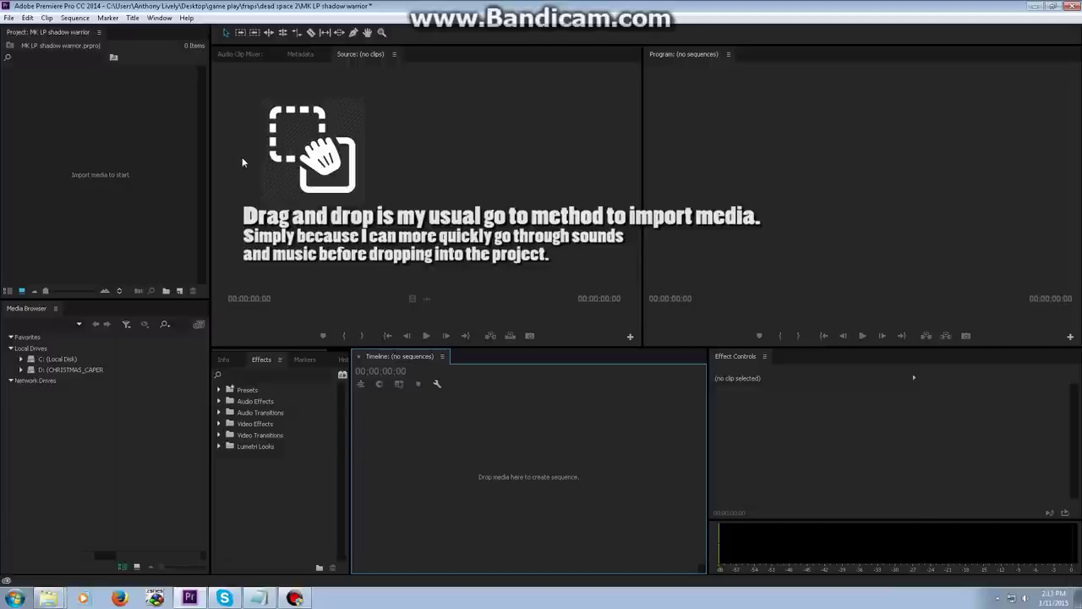
Import every file from Desktop > mk lp shadow warrior, dismissing the failure notice for two AVIs.
{"action": "right_click", "coordinate": [161, 56]}
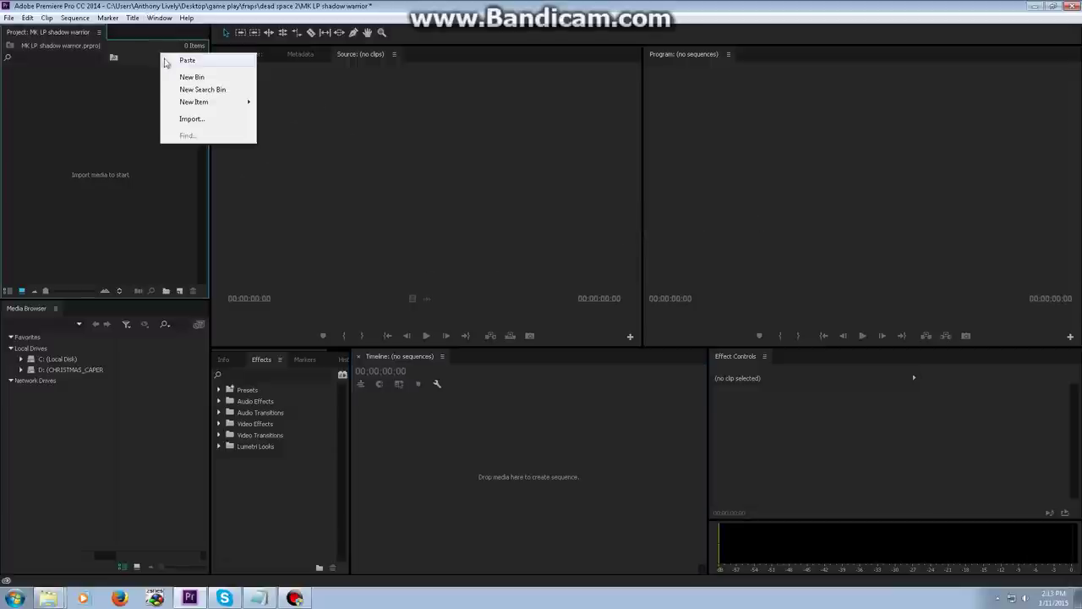
{"action": "left_click", "coordinate": [197, 119]}
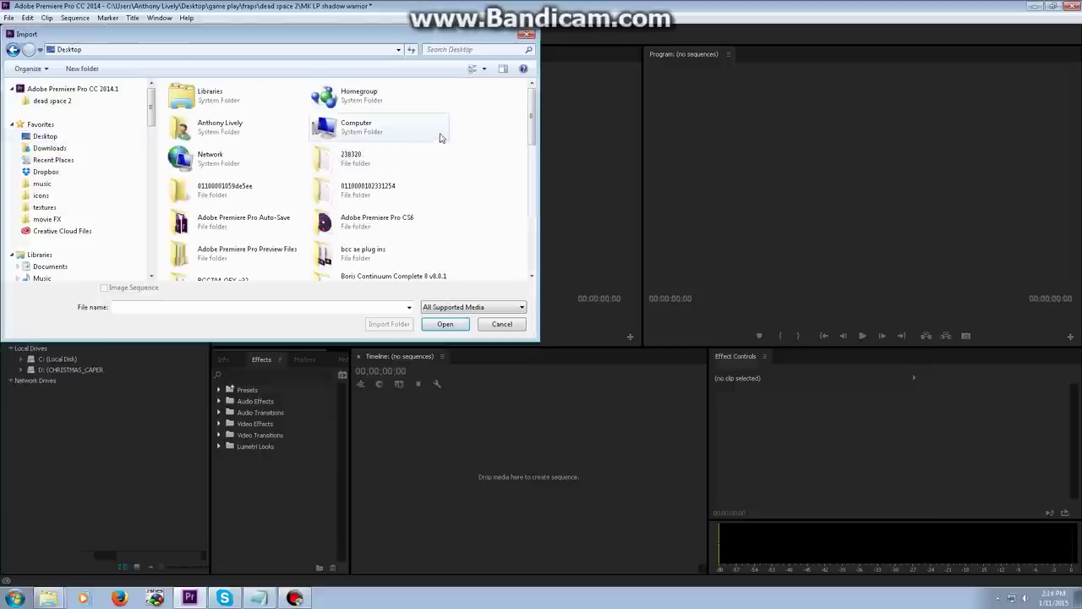
{"action": "type", "text": "mk"}
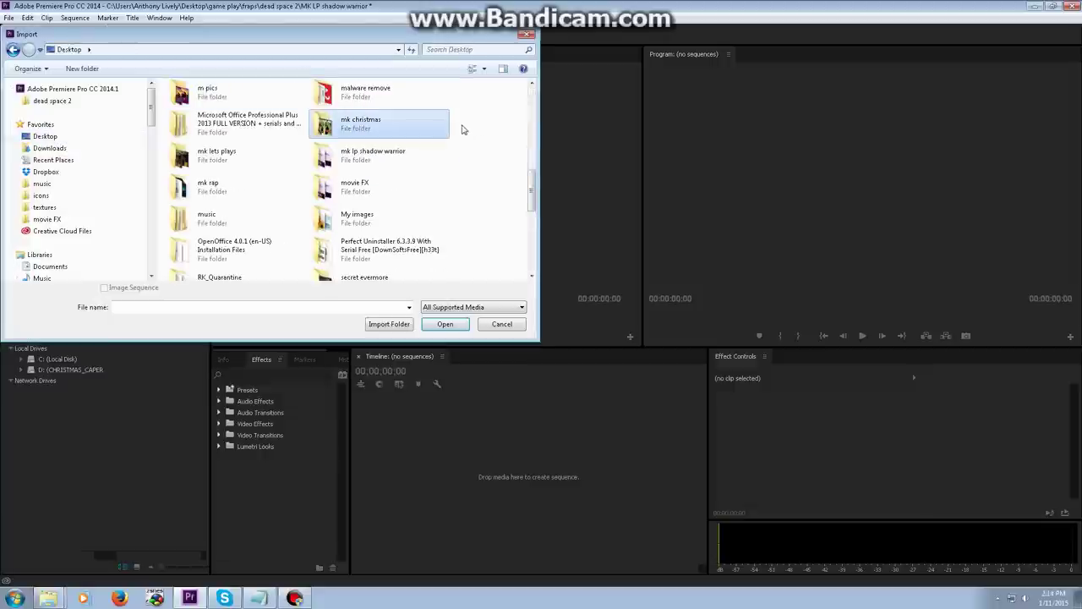
{"action": "left_click", "coordinate": [380, 163]}
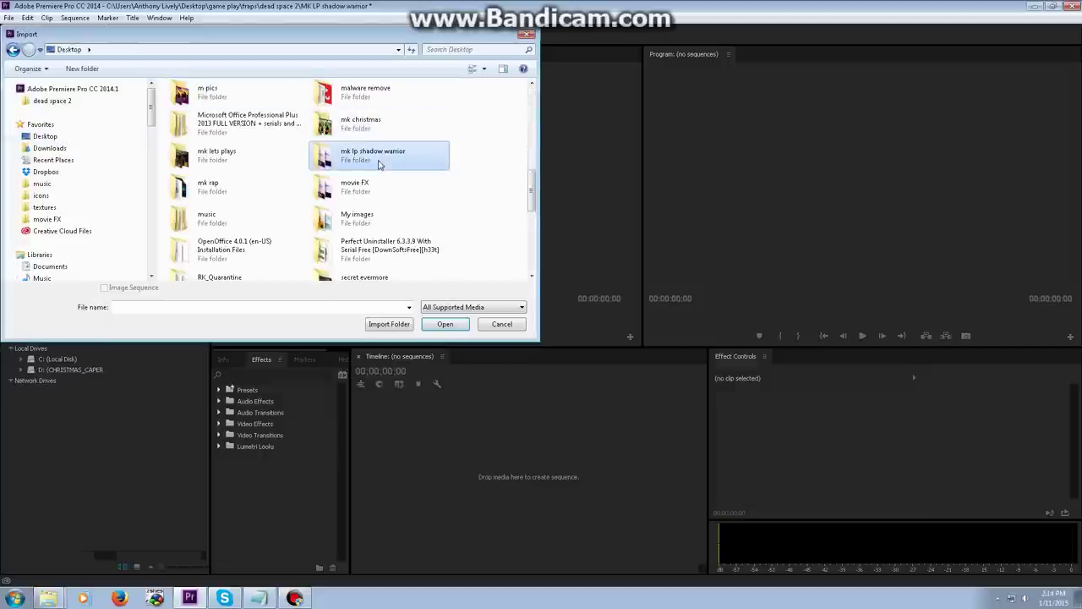
{"action": "double_click", "coordinate": [382, 162]}
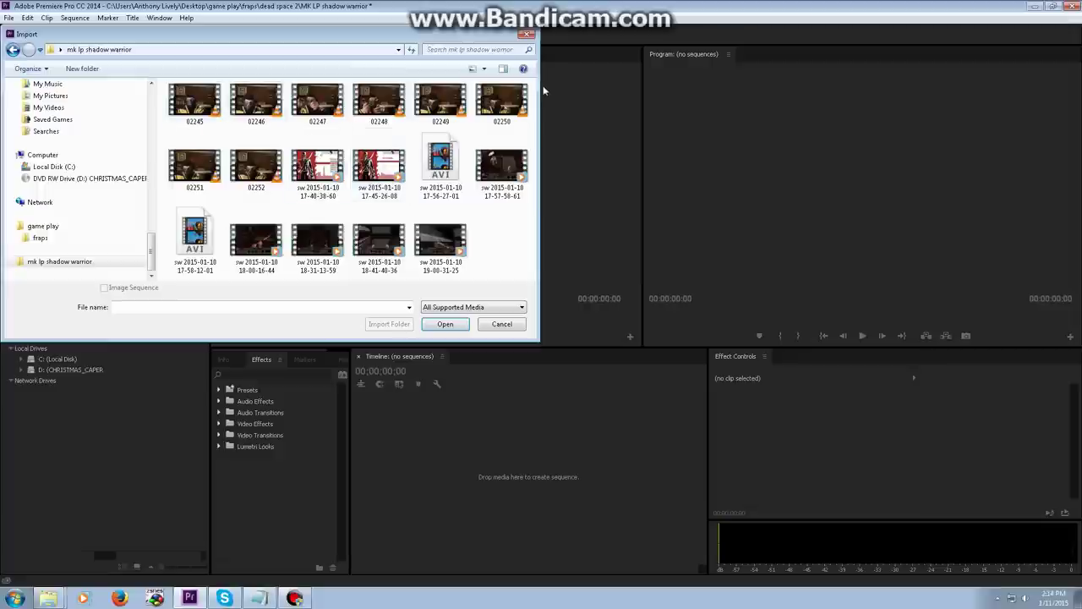
{"action": "left_click_drag", "start_coordinate": [536, 94], "coordinate": [179, 296]}
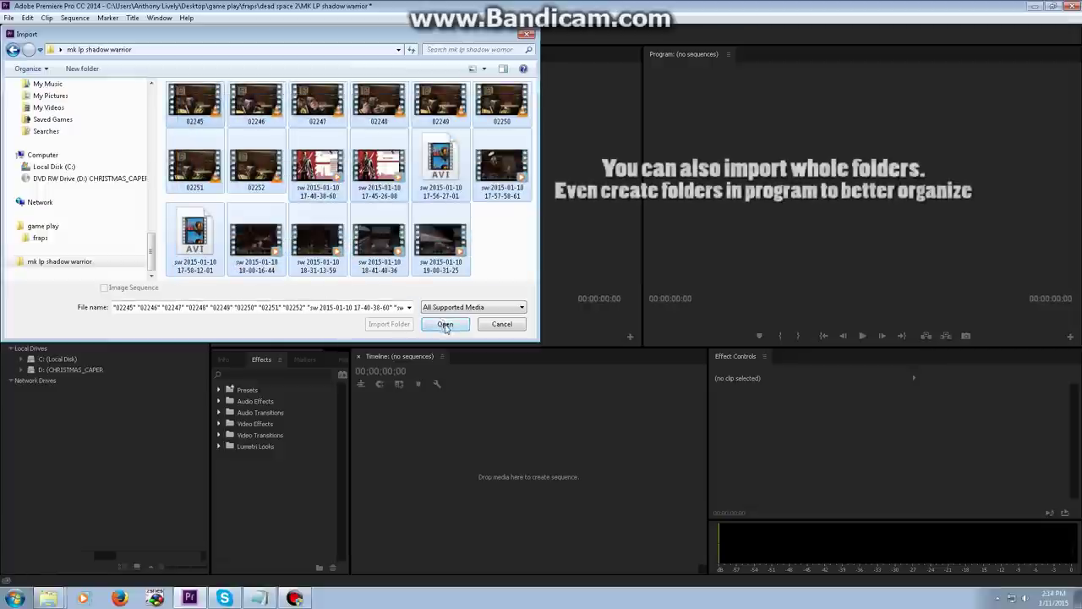
{"action": "left_click", "coordinate": [444, 324]}
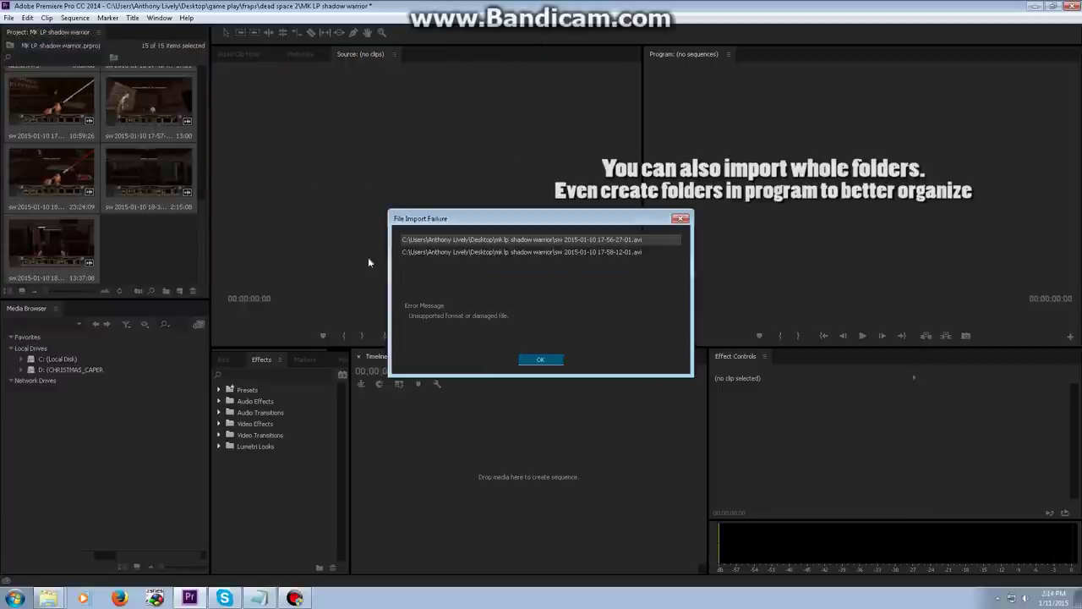
{"action": "key", "text": "Return"}
{"action": "left_click_drag", "start_coordinate": [203, 228], "coordinate": [203, 175]}
{"action": "left_click", "coordinate": [201, 82]}
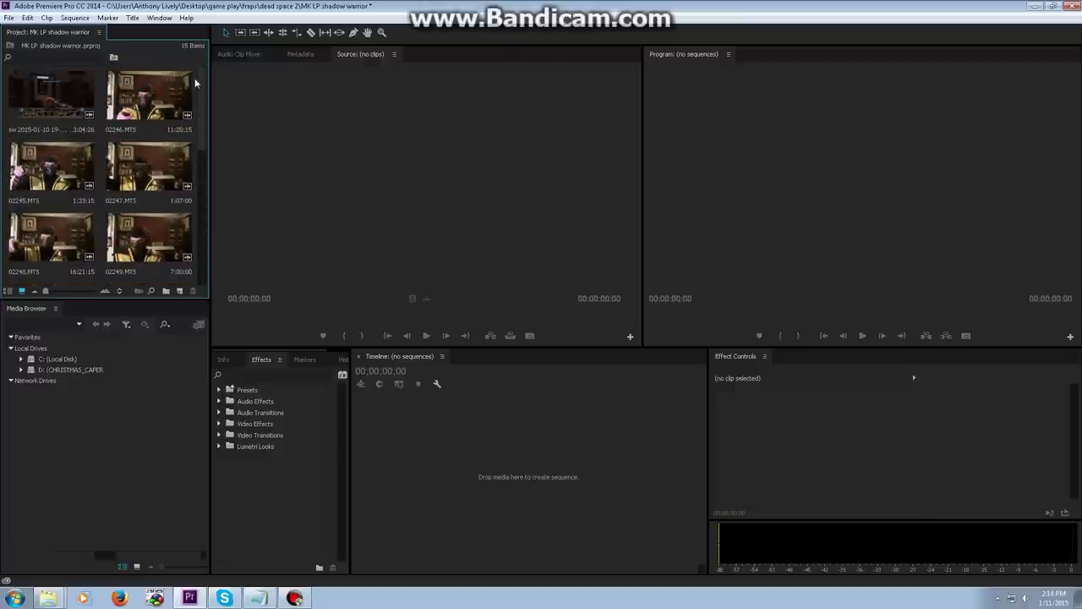
Select the MTS clips 02245 through 02252, then clear that selection.
{"action": "left_click", "coordinate": [145, 103]}
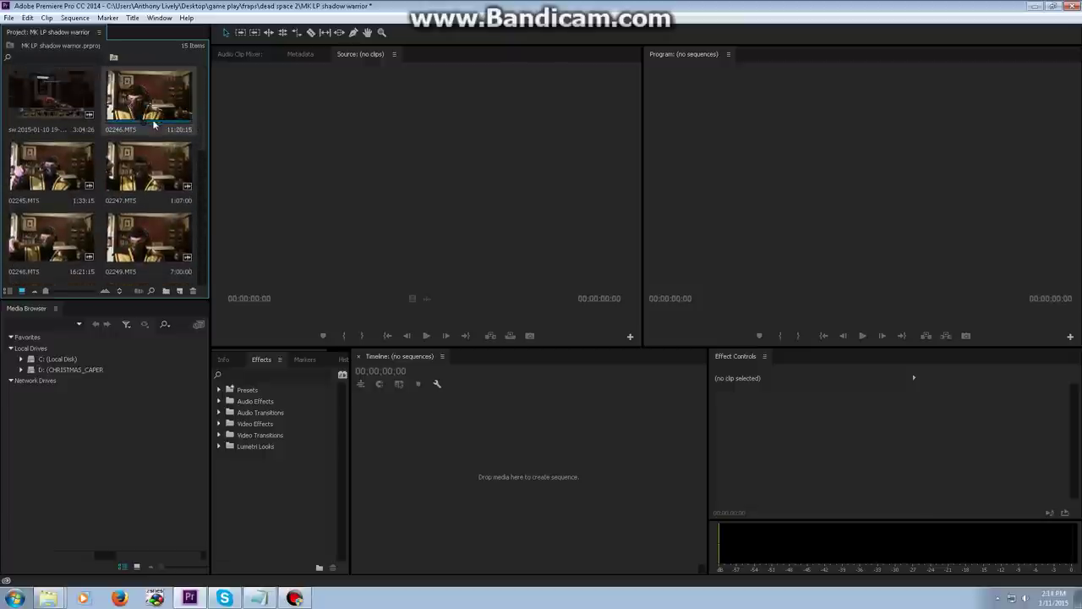
{"action": "left_click", "coordinate": [169, 174], "text": "ctrl"}
{"action": "left_click", "coordinate": [72, 179], "text": "ctrl"}
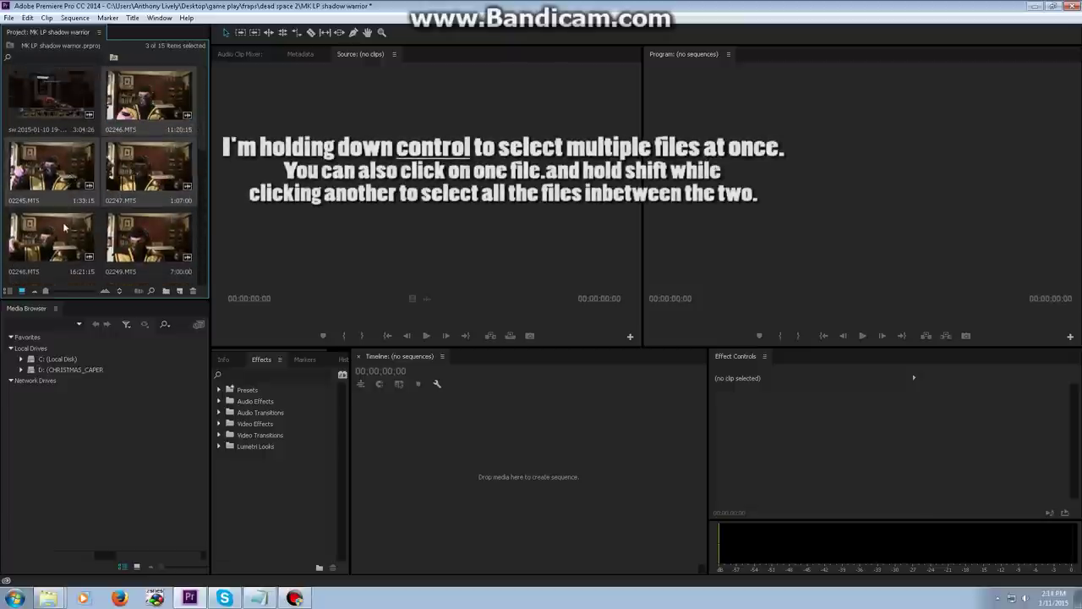
{"action": "left_click", "coordinate": [64, 226], "text": "ctrl"}
{"action": "left_click", "coordinate": [132, 235], "text": "ctrl"}
{"action": "left_click_drag", "start_coordinate": [203, 122], "coordinate": [206, 184]}
{"action": "left_click", "coordinate": [33, 134], "text": "ctrl"}
{"action": "left_click", "coordinate": [128, 149], "text": "ctrl"}
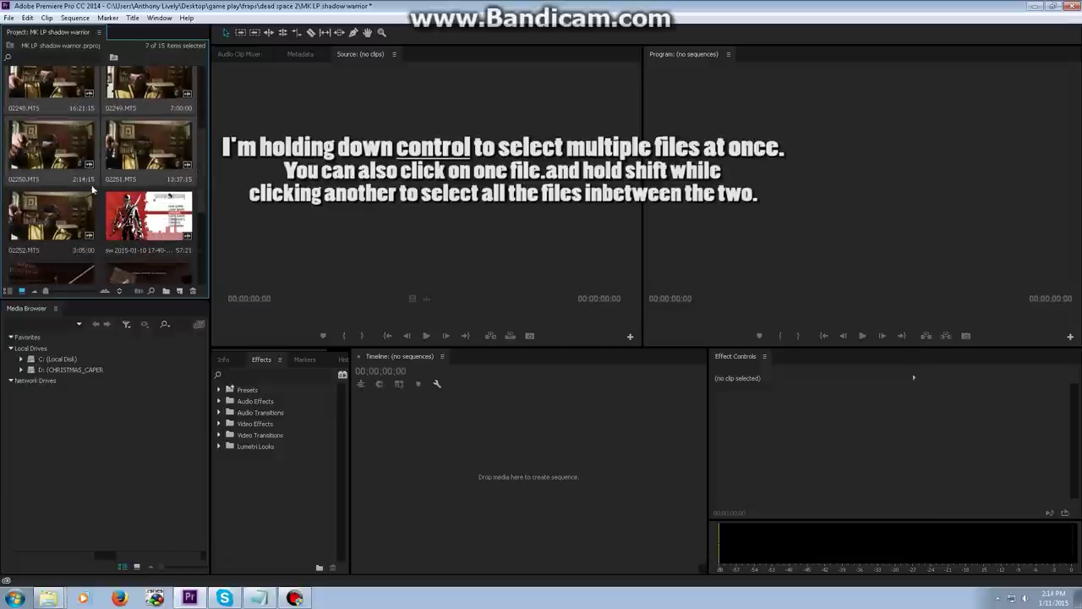
{"action": "left_click", "coordinate": [83, 198], "text": "ctrl"}
{"action": "scroll", "coordinate": [201, 197], "scroll_direction": "down", "scroll_amount": 5}
{"action": "left_click", "coordinate": [150, 122]}
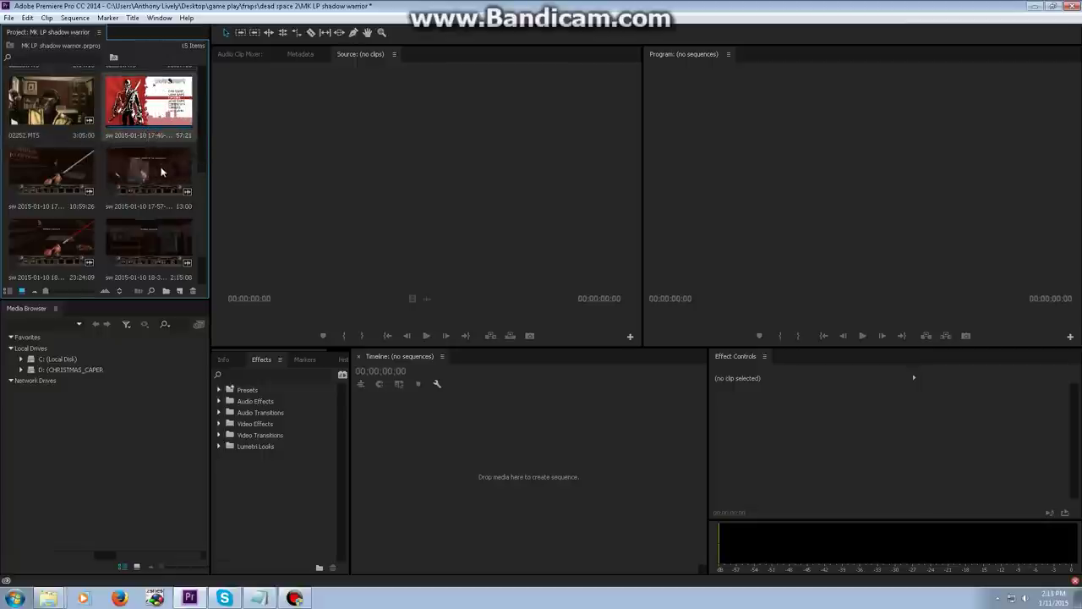
Select the sw gameplay recordings (13:00, 10:59:26, 23:24:09, 2:15:08, 13:37:08, 3:04:26).
{"action": "left_click", "coordinate": [166, 151]}
{"action": "left_click", "coordinate": [52, 178], "text": "ctrl"}
{"action": "left_click", "coordinate": [63, 254], "text": "ctrl"}
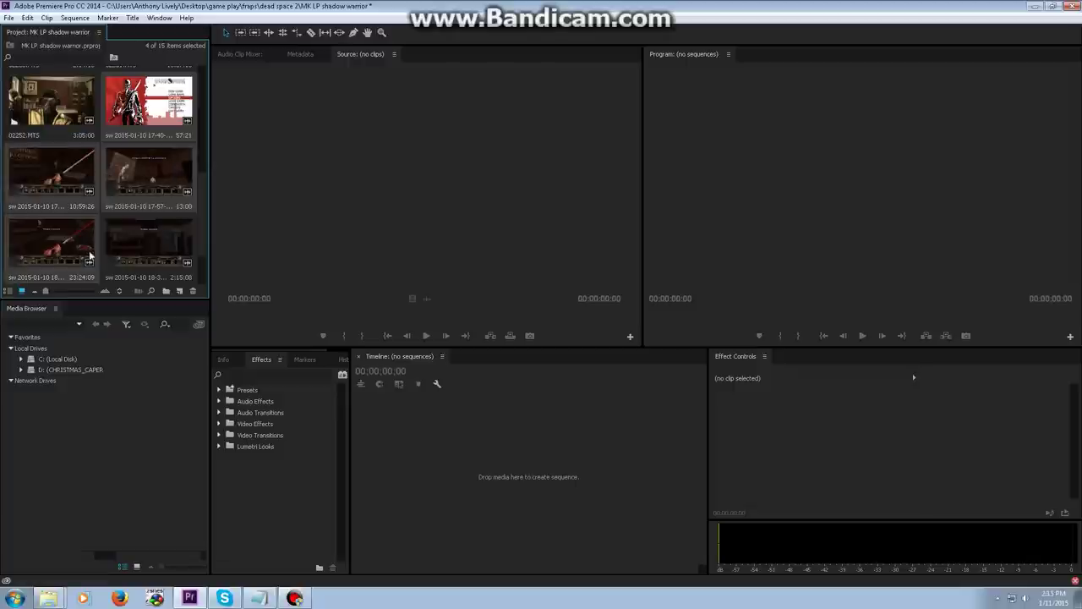
{"action": "left_click", "coordinate": [125, 255], "text": "ctrl"}
{"action": "left_click_drag", "start_coordinate": [205, 210], "coordinate": [199, 85]}
{"action": "left_click", "coordinate": [59, 247], "text": "ctrl"}
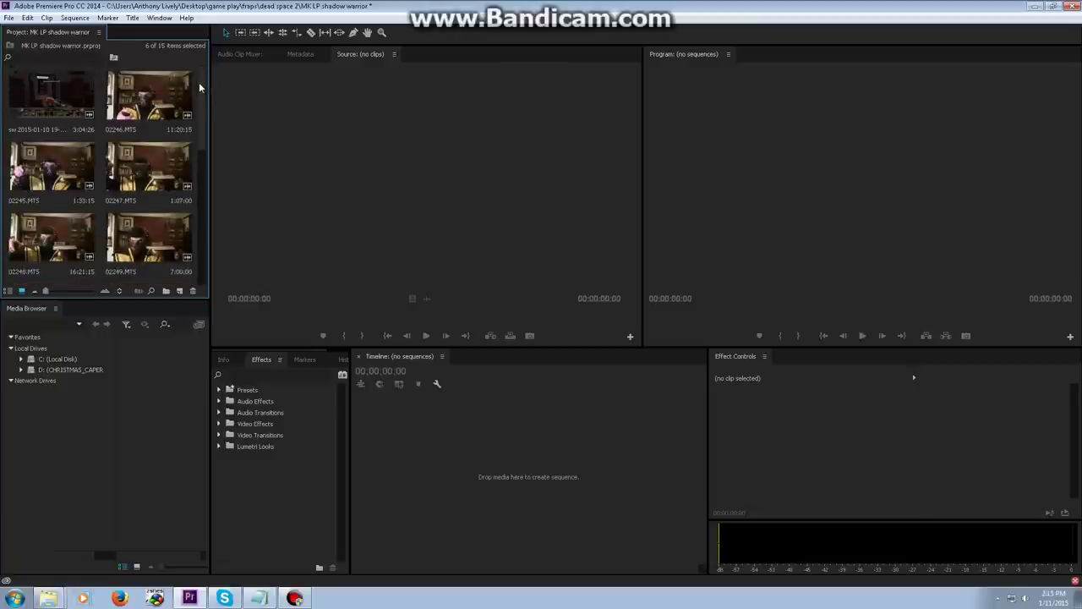
{"action": "left_click", "coordinate": [44, 98], "text": "ctrl"}
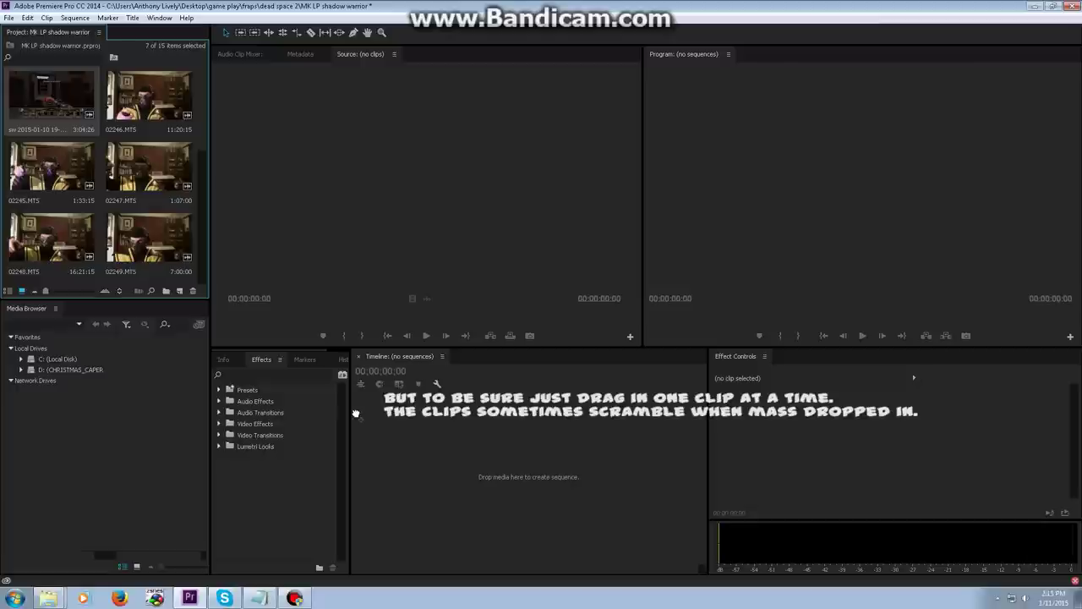
{"action": "left_click_drag", "start_coordinate": [356, 413], "coordinate": [356, 412]}
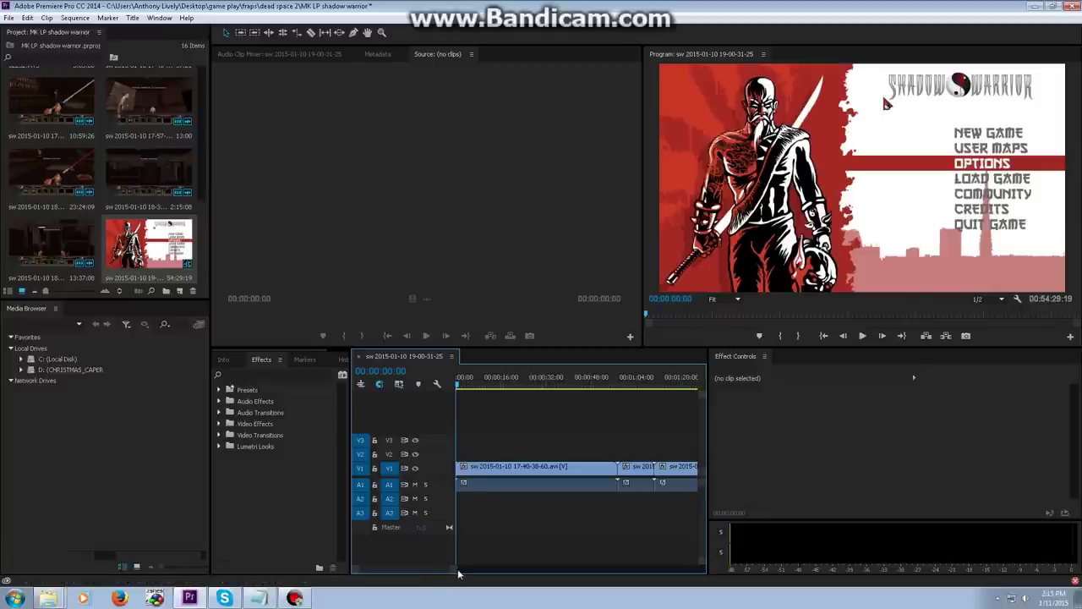
{"action": "left_click_drag", "start_coordinate": [454, 573], "coordinate": [682, 569]}
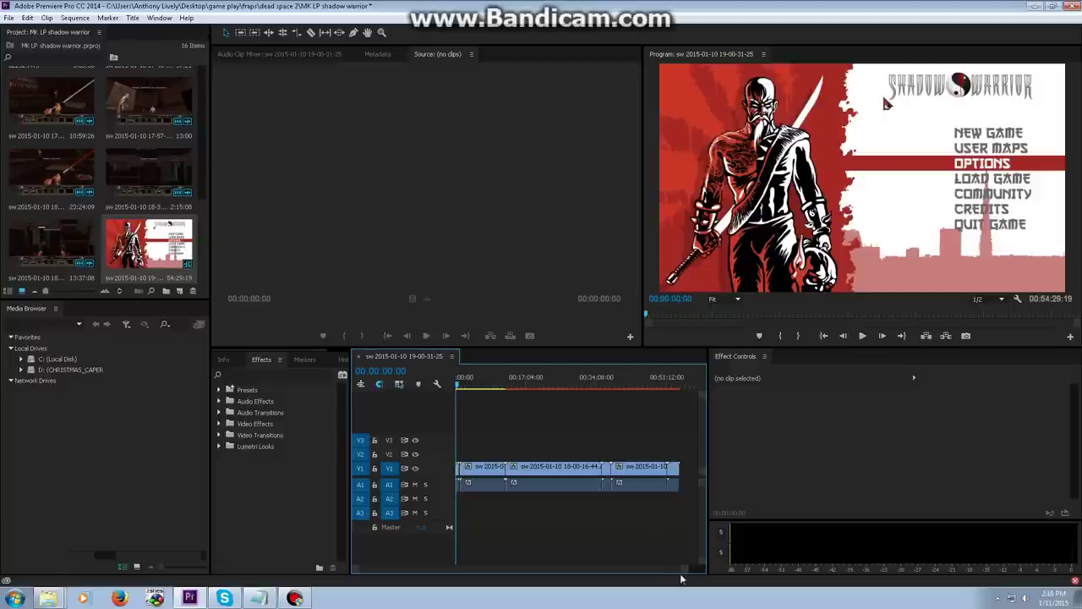
{"action": "left_click_drag", "start_coordinate": [668, 575], "coordinate": [599, 573]}
Zoom the timeline and scrub through the 00:54:29:19 gameplay edit.
{"action": "left_click_drag", "start_coordinate": [685, 573], "coordinate": [818, 562]}
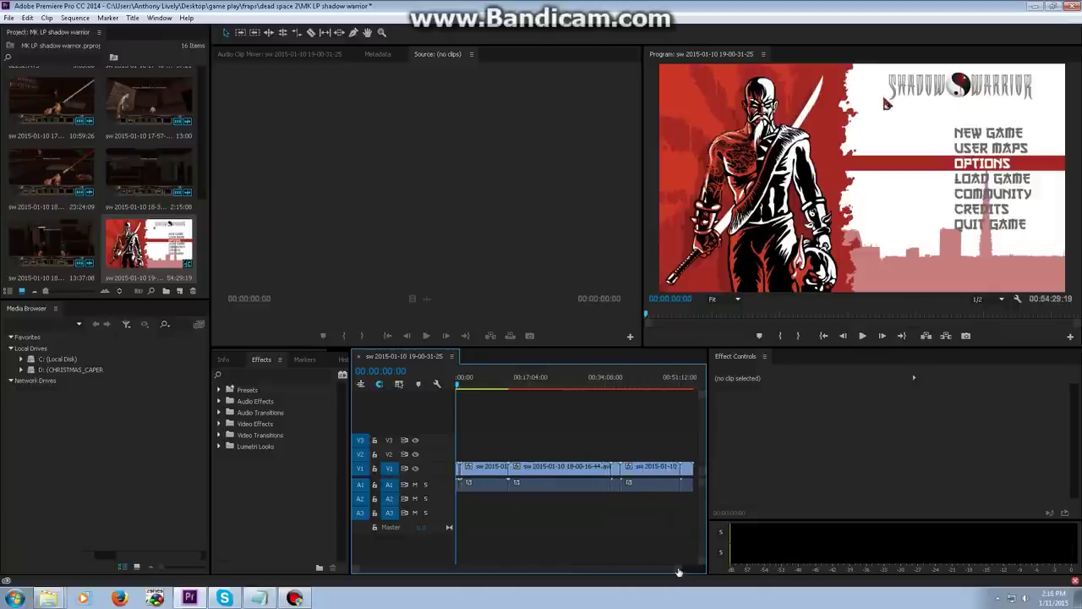
{"action": "left_click_drag", "start_coordinate": [678, 572], "coordinate": [681, 570]}
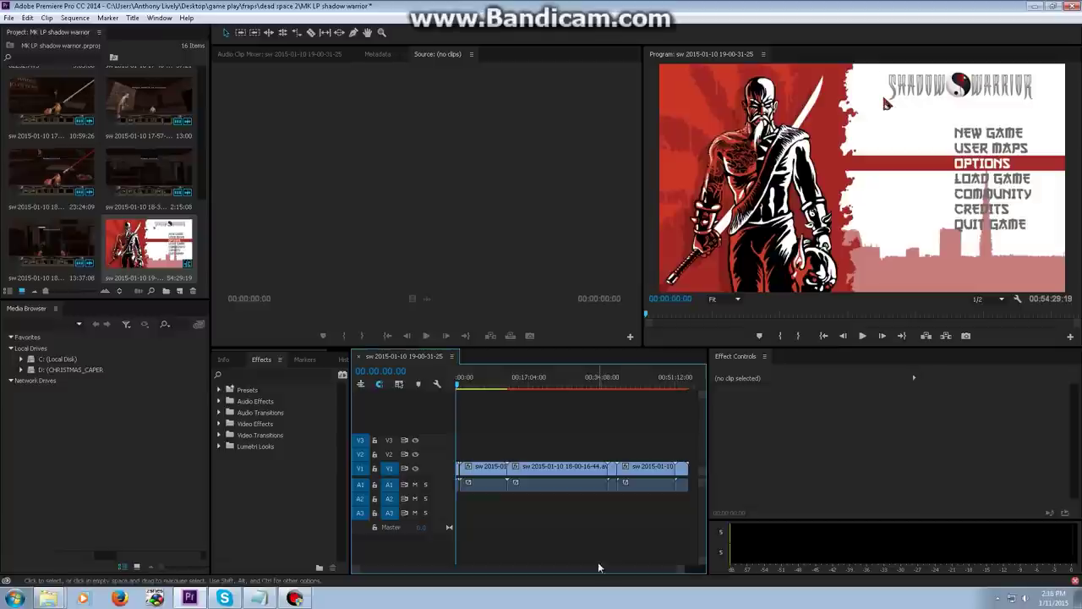
{"action": "left_click", "coordinate": [464, 386]}
{"action": "left_click_drag", "start_coordinate": [498, 386], "coordinate": [457, 386]}
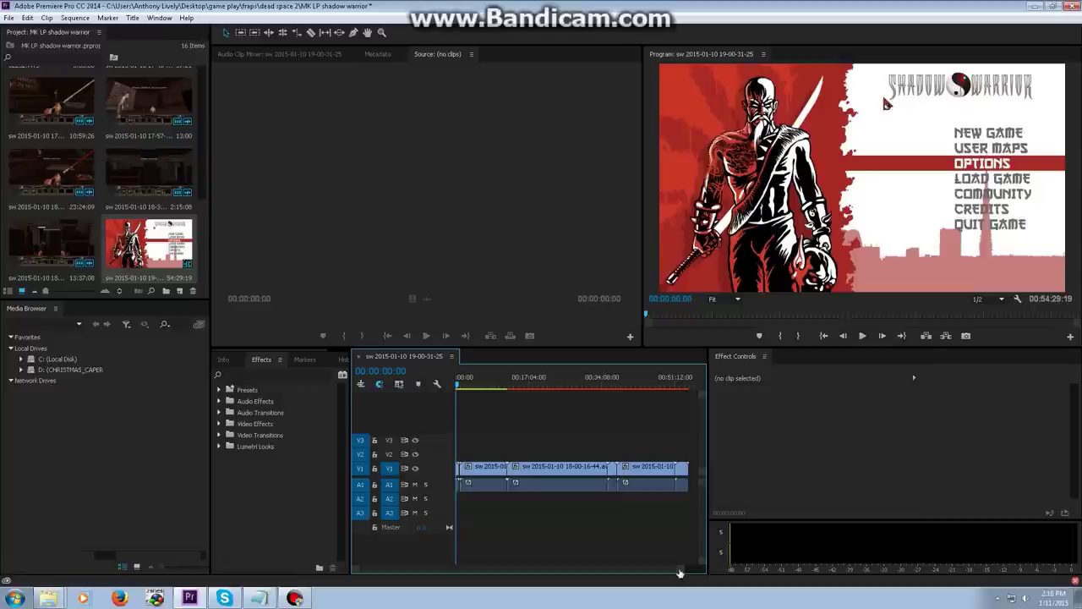
{"action": "left_click_drag", "start_coordinate": [681, 572], "coordinate": [703, 566]}
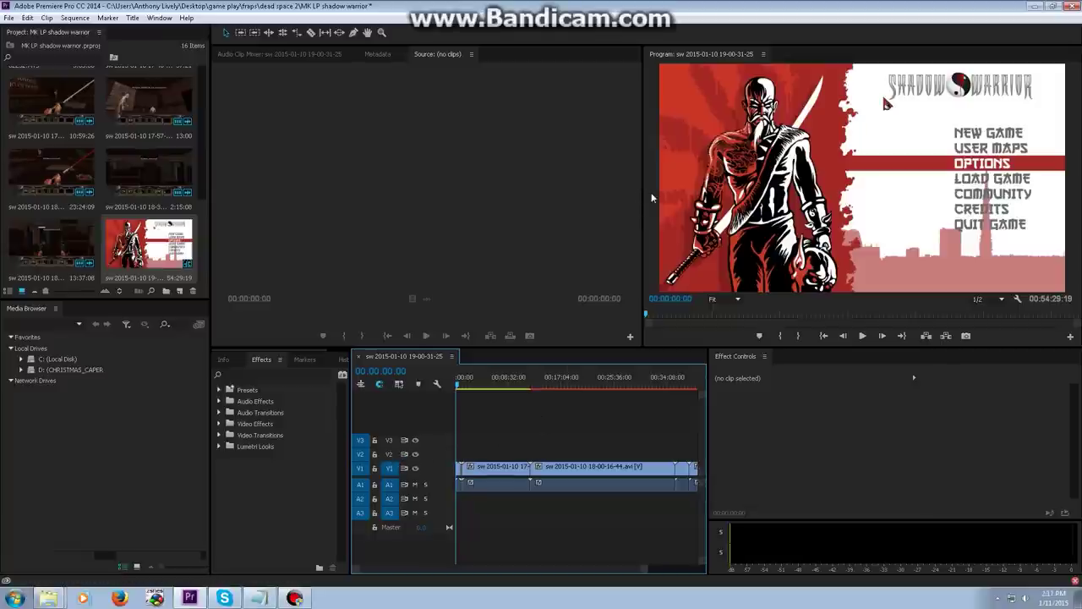
Add 02252.MTS to the webcam clips and drop them onto the timeline above the gameplay.
{"action": "scroll", "coordinate": [55, 224], "scroll_direction": "up", "scroll_amount": 4}
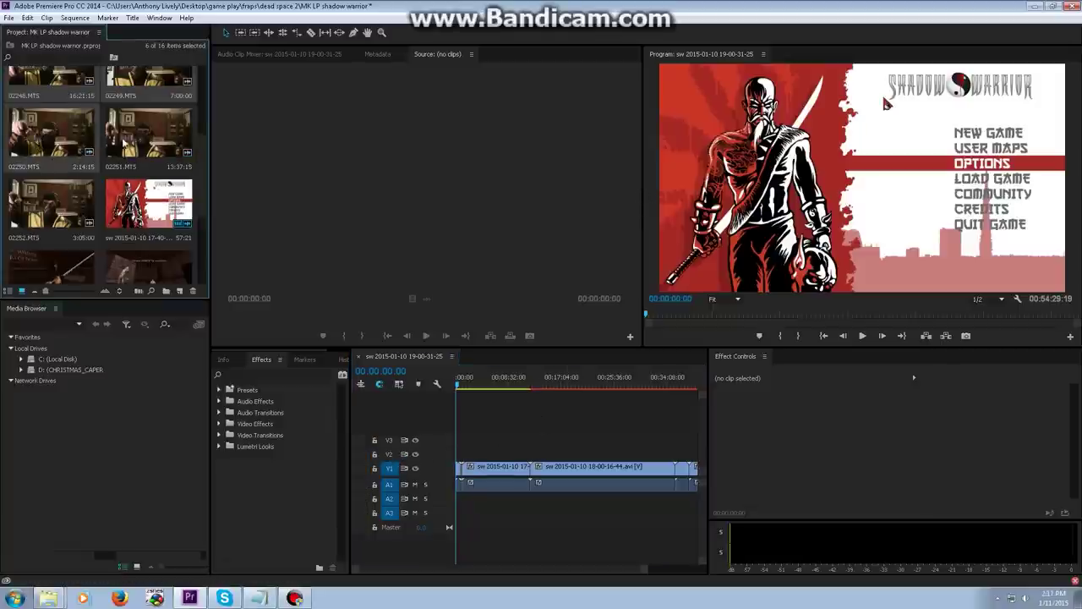
{"action": "left_click", "coordinate": [55, 224], "text": "ctrl"}
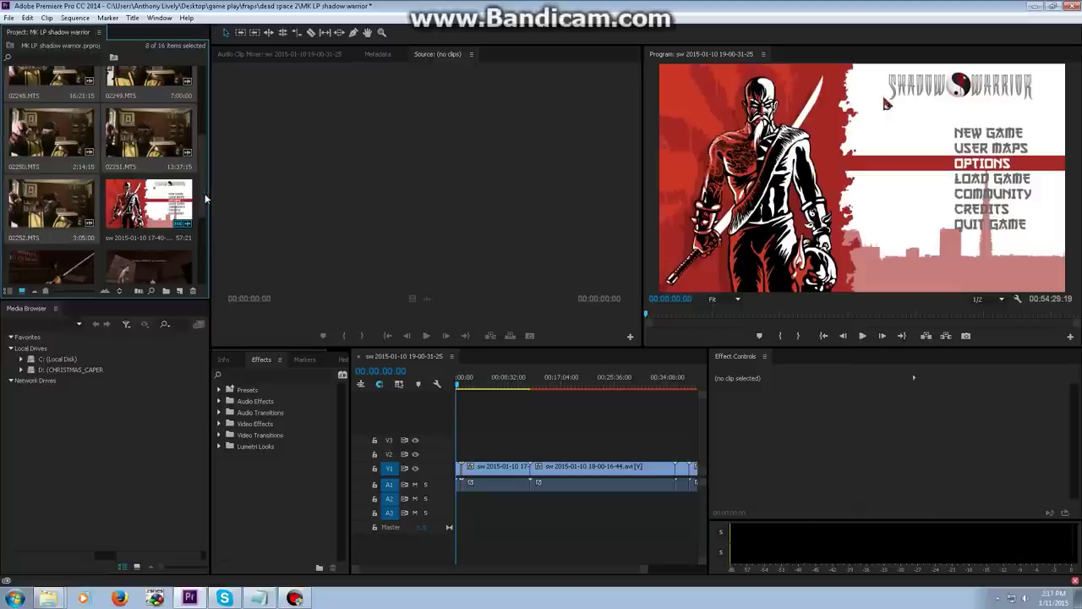
{"action": "left_click_drag", "start_coordinate": [204, 198], "coordinate": [197, 126]}
{"action": "left_click_drag", "start_coordinate": [123, 102], "coordinate": [443, 455]}
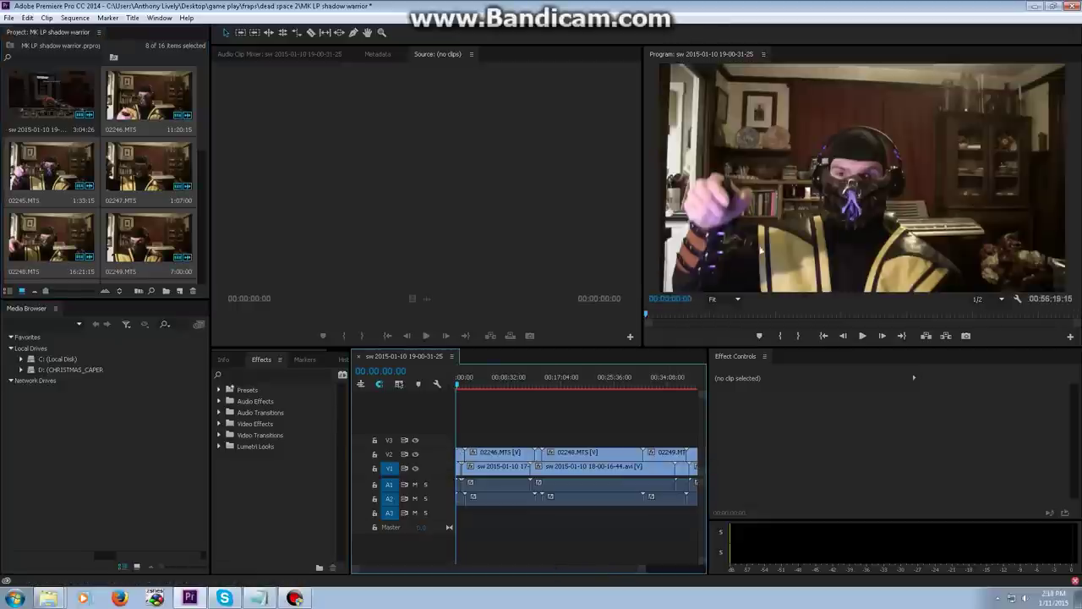
{"action": "left_click_drag", "start_coordinate": [648, 568], "coordinate": [518, 568]}
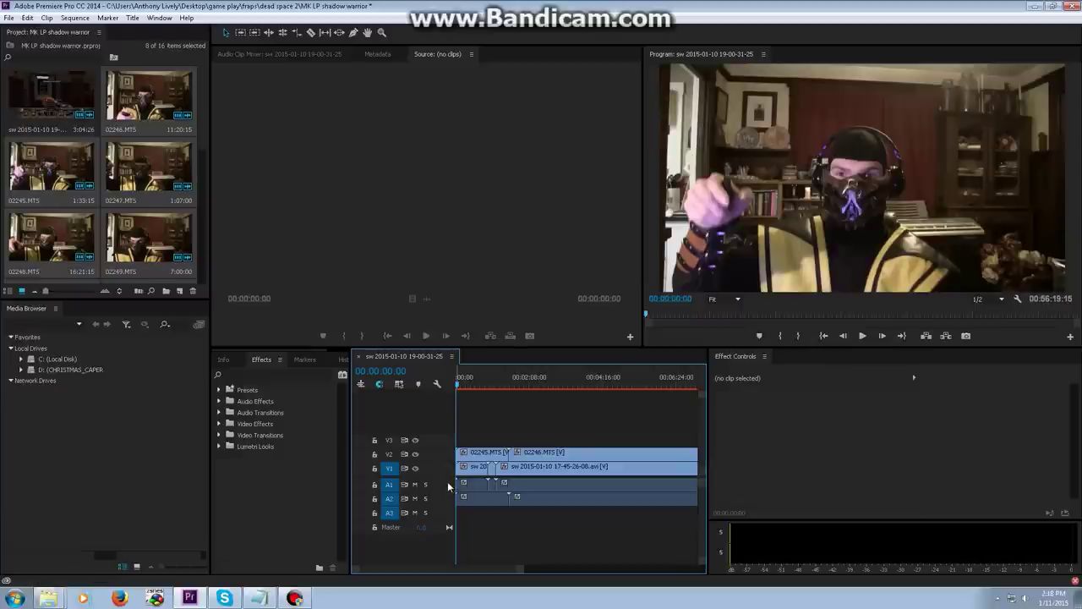
Expand and collapse tracks A1, V1 and V2, then zoom in on the opening seconds.
{"action": "double_click", "coordinate": [448, 484]}
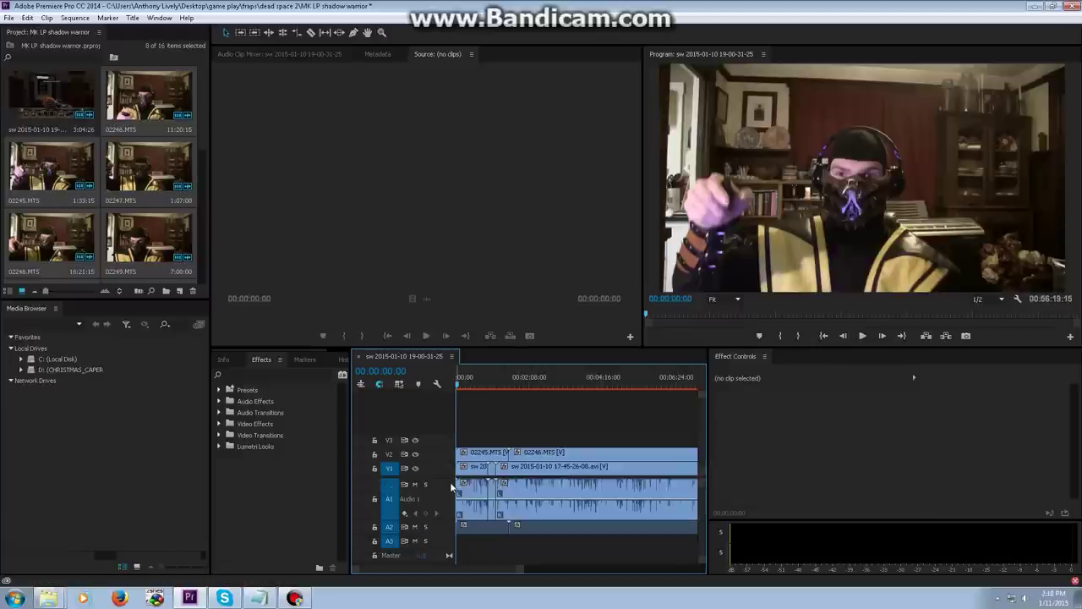
{"action": "double_click", "coordinate": [449, 482]}
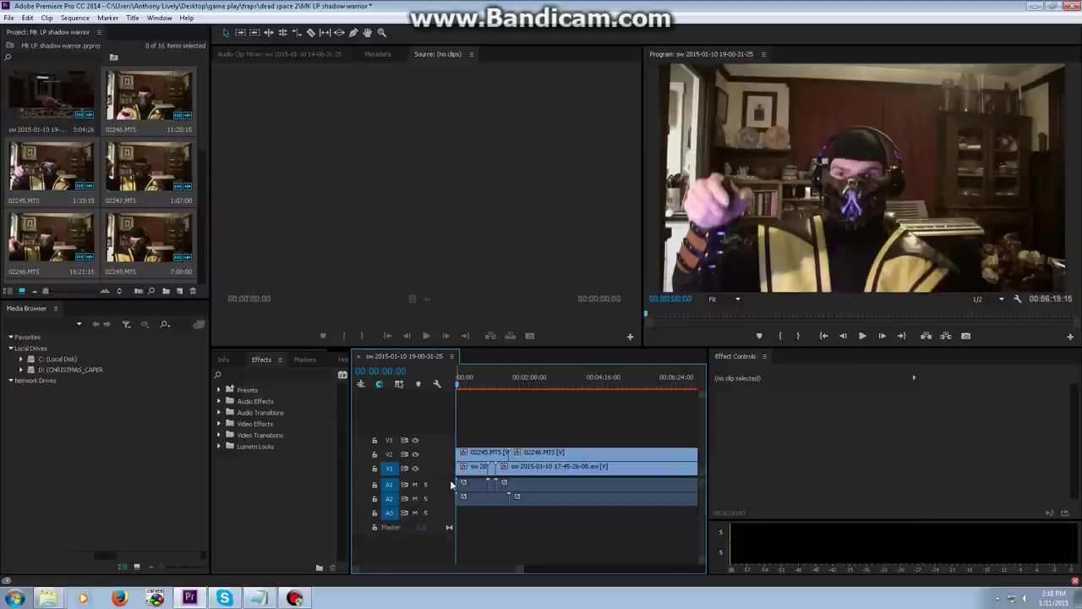
{"action": "double_click", "coordinate": [450, 480]}
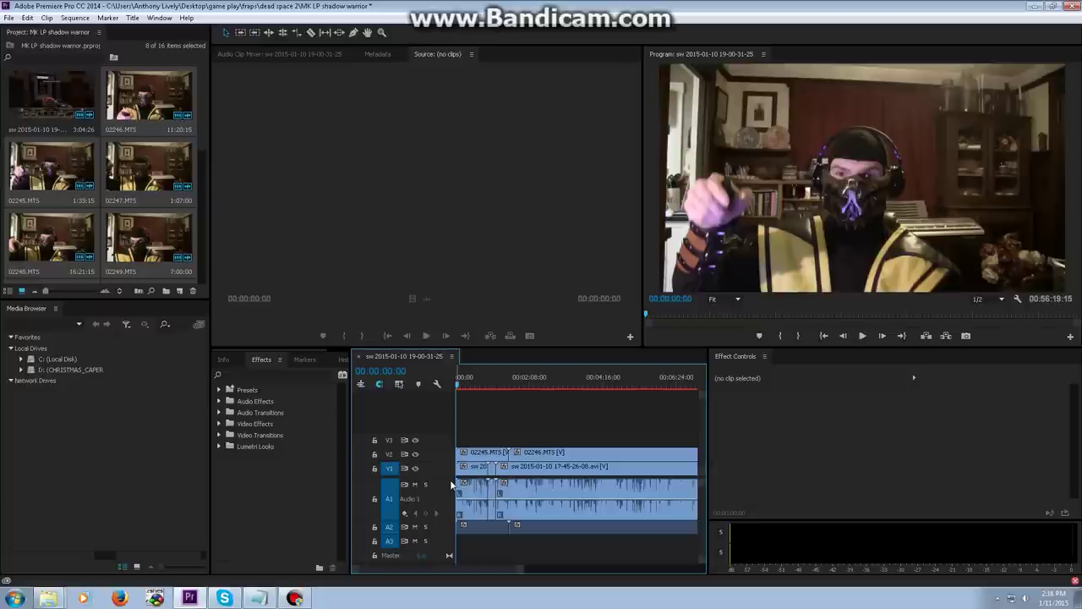
{"action": "double_click", "coordinate": [449, 480]}
{"action": "double_click", "coordinate": [450, 466]}
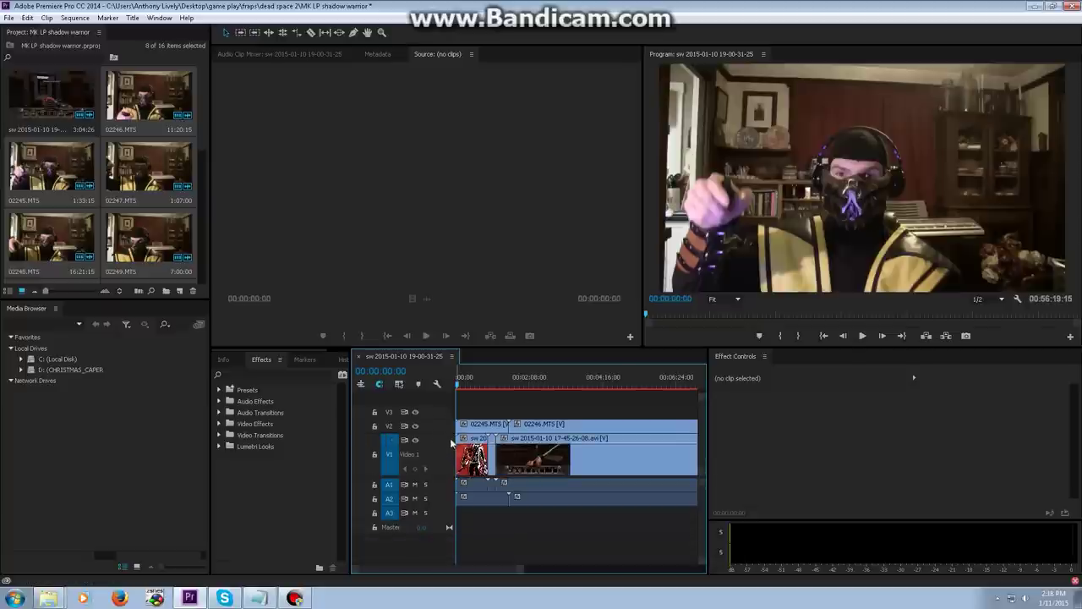
{"action": "double_click", "coordinate": [449, 440]}
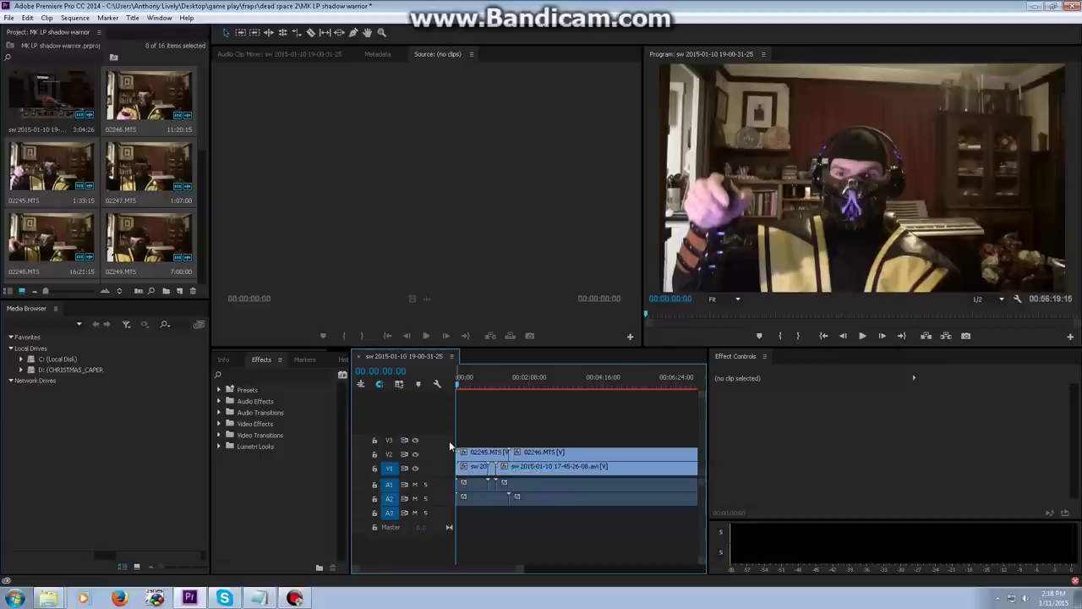
{"action": "double_click", "coordinate": [451, 460]}
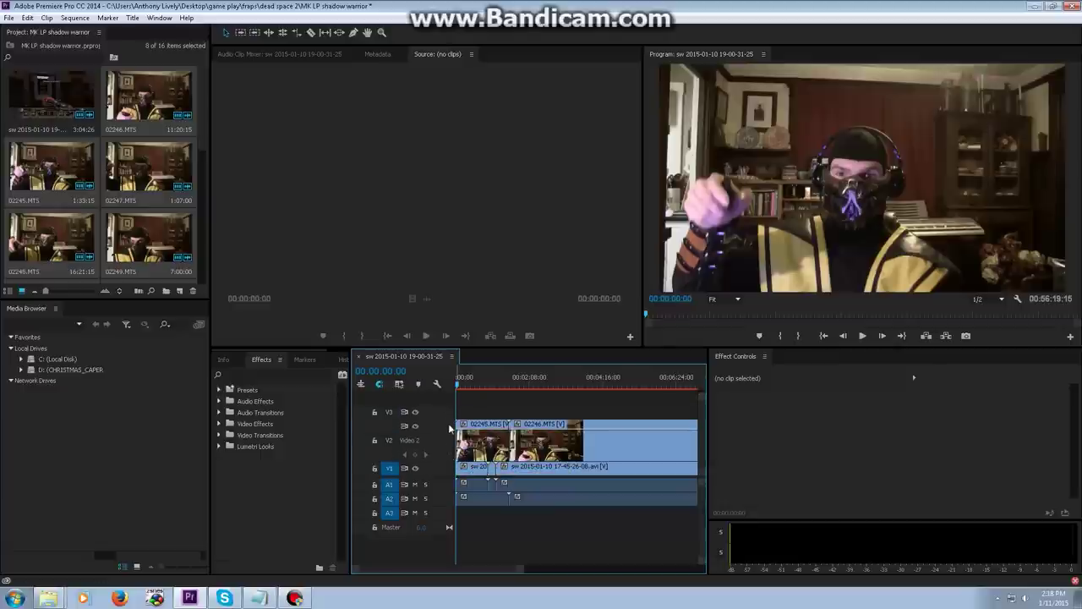
{"action": "double_click", "coordinate": [448, 427]}
{"action": "key", "text": "="}
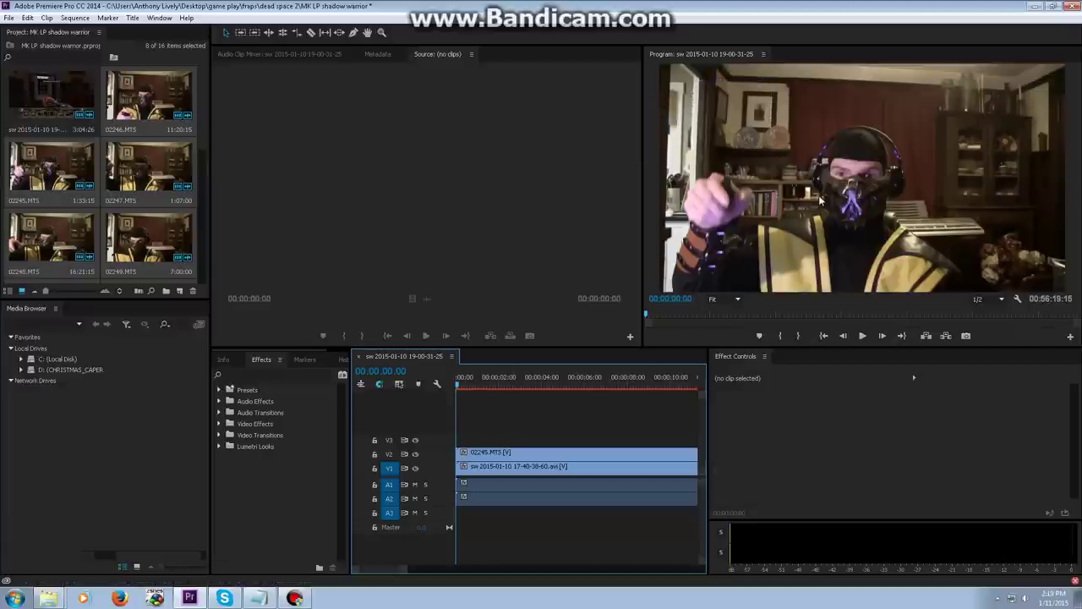
Toggle V2 visibility off and on, select clip 02245.MTS, and save the project.
{"action": "left_click", "coordinate": [415, 454]}
{"action": "left_click", "coordinate": [415, 454]}
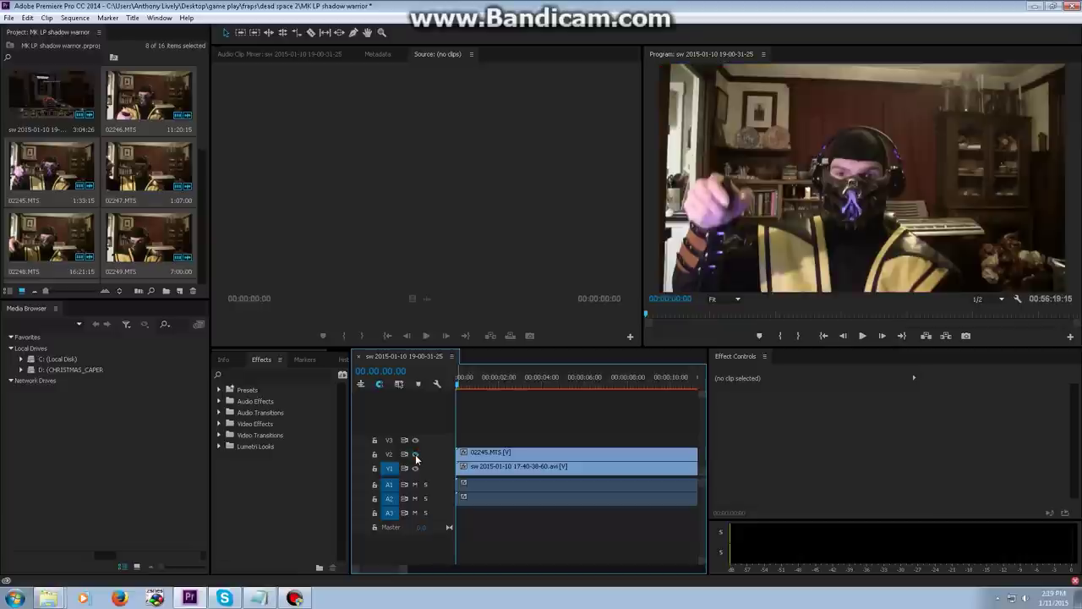
{"action": "left_click", "coordinate": [489, 455]}
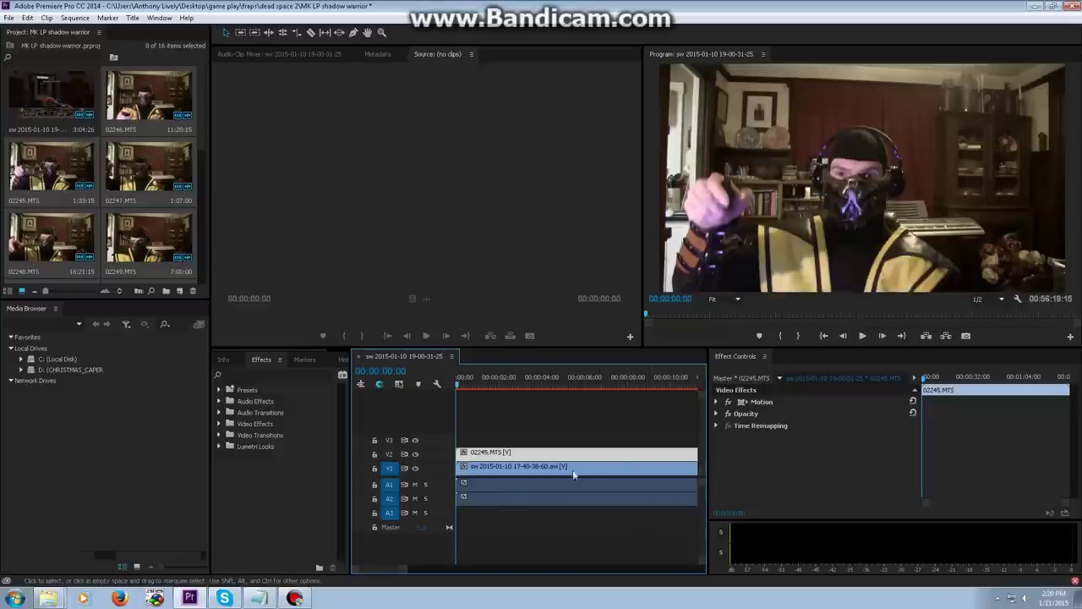
{"action": "key", "text": "ctrl+s"}
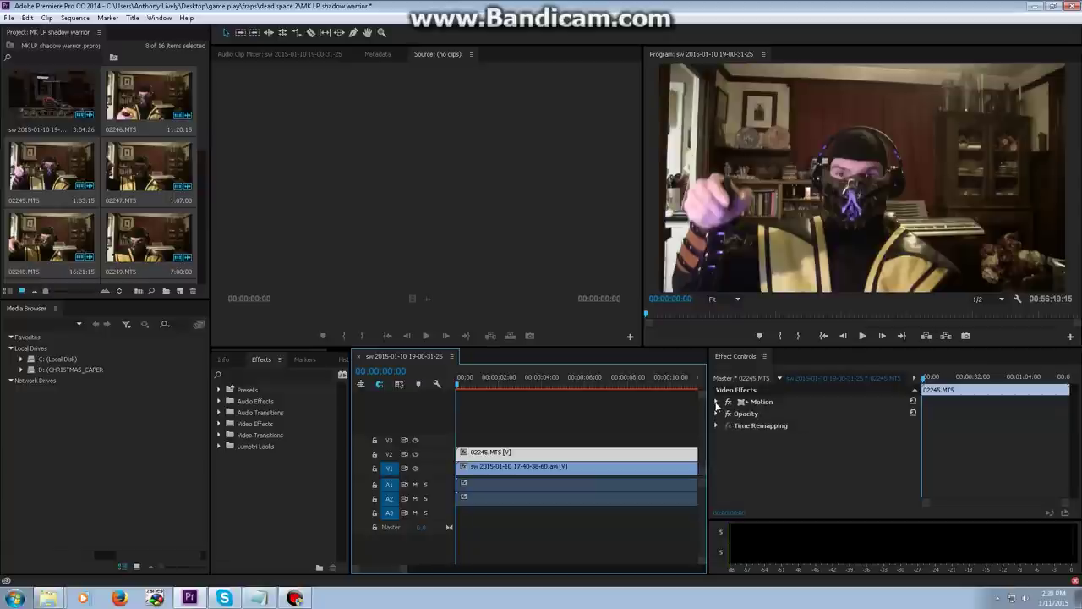
Scale and move clip 02245.MTS into a small top-right inset using its Motion handles.
{"action": "left_click", "coordinate": [717, 401]}
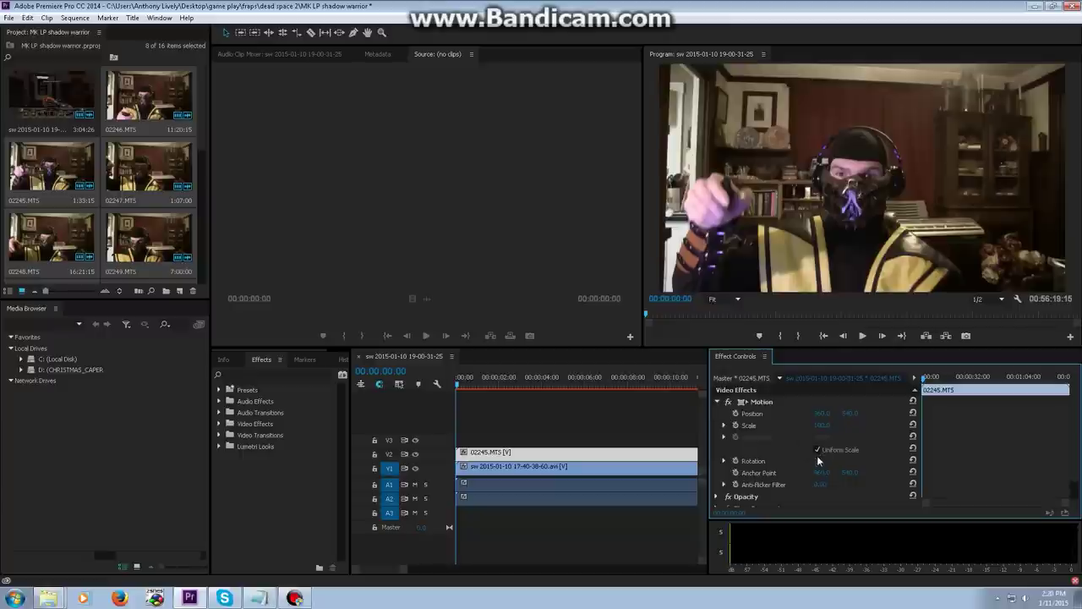
{"action": "left_click", "coordinate": [770, 404]}
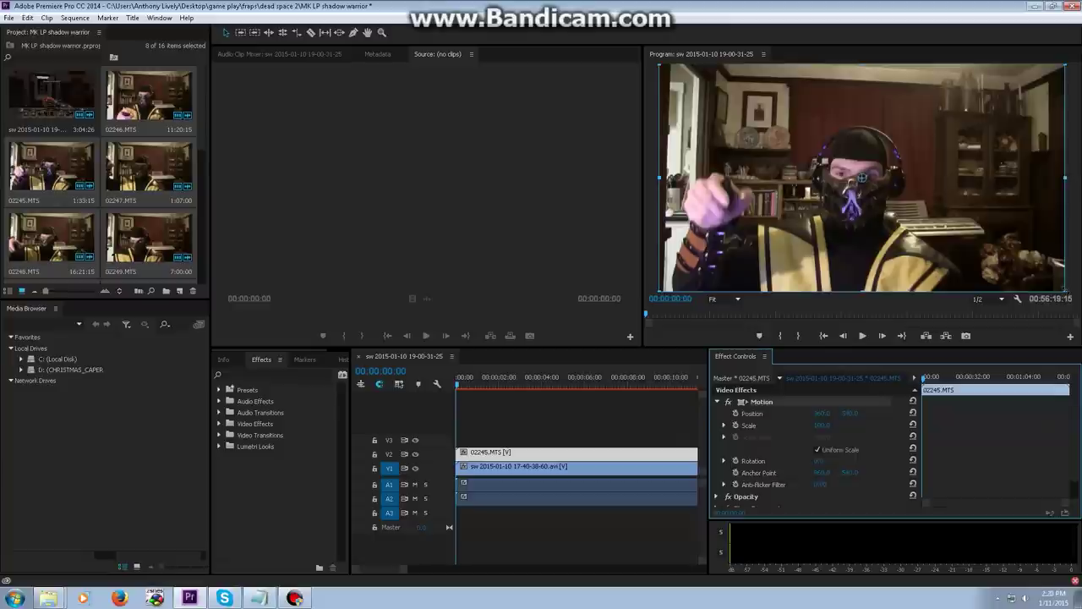
{"action": "left_click_drag", "start_coordinate": [1063, 289], "coordinate": [925, 213]}
{"action": "left_click", "coordinate": [817, 449]}
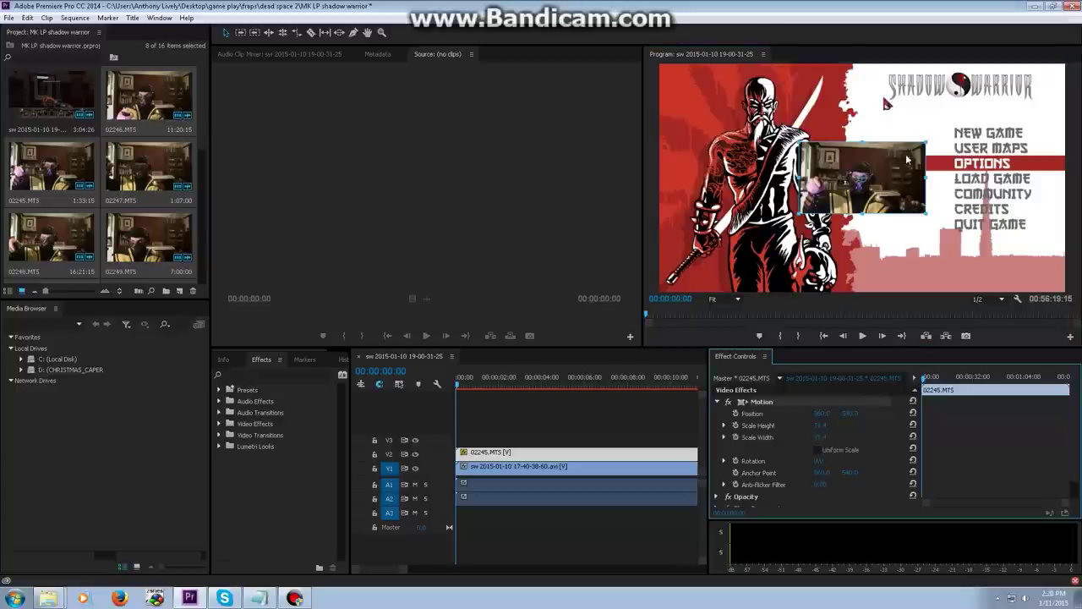
{"action": "left_click", "coordinate": [928, 176]}
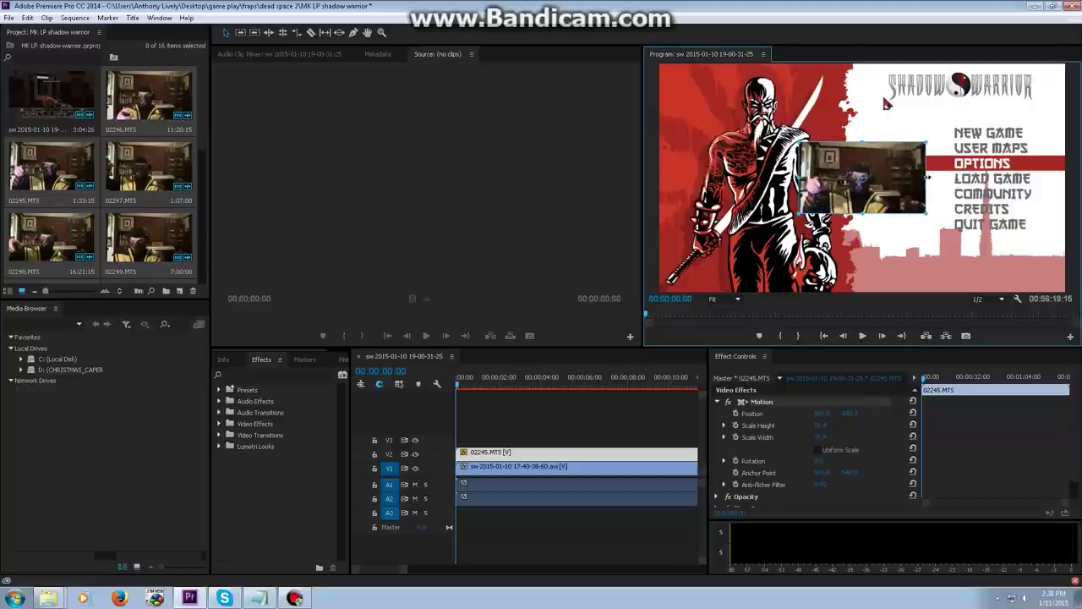
{"action": "left_click", "coordinate": [817, 449]}
{"action": "left_click", "coordinate": [917, 212]}
{"action": "left_click_drag", "start_coordinate": [918, 213], "coordinate": [1033, 114]}
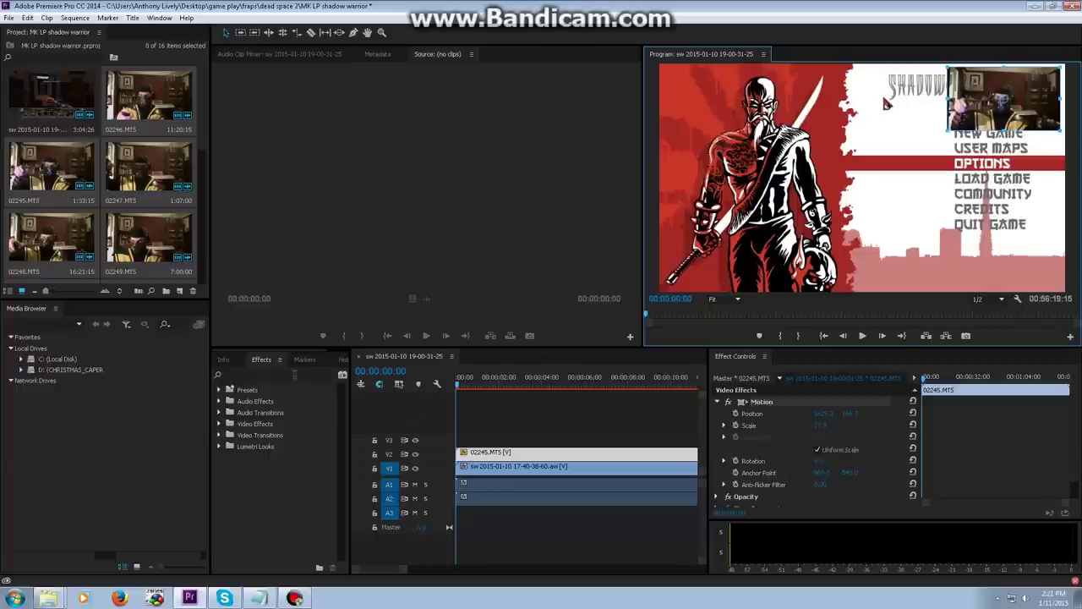
Search 'gar' and apply Four-Point Garbage Matte to webcam clip 02245.MTS.
{"action": "left_click", "coordinate": [294, 374]}
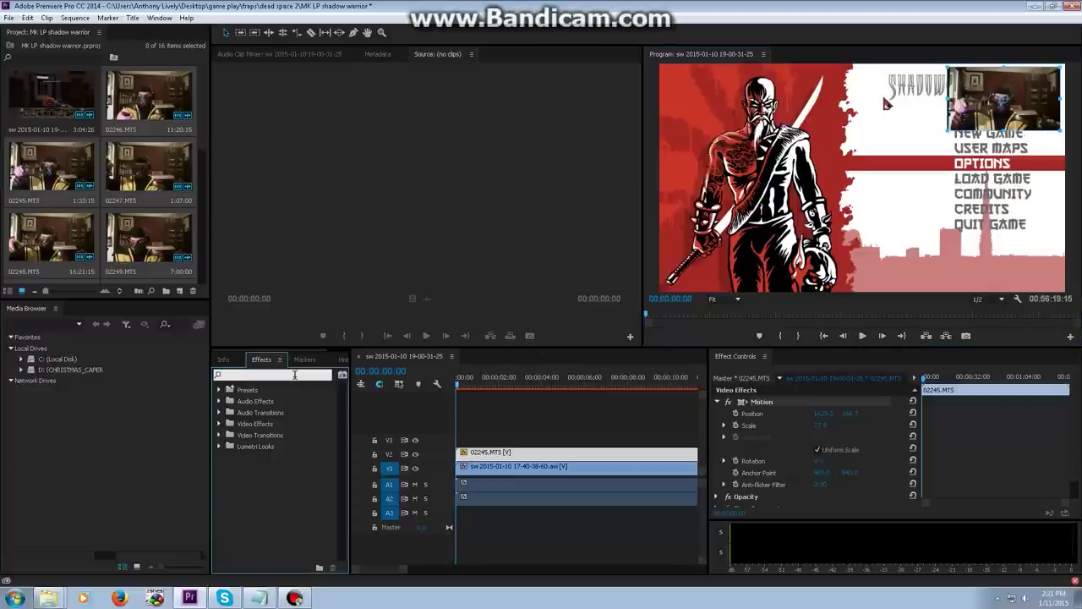
{"action": "type", "text": "gar"}
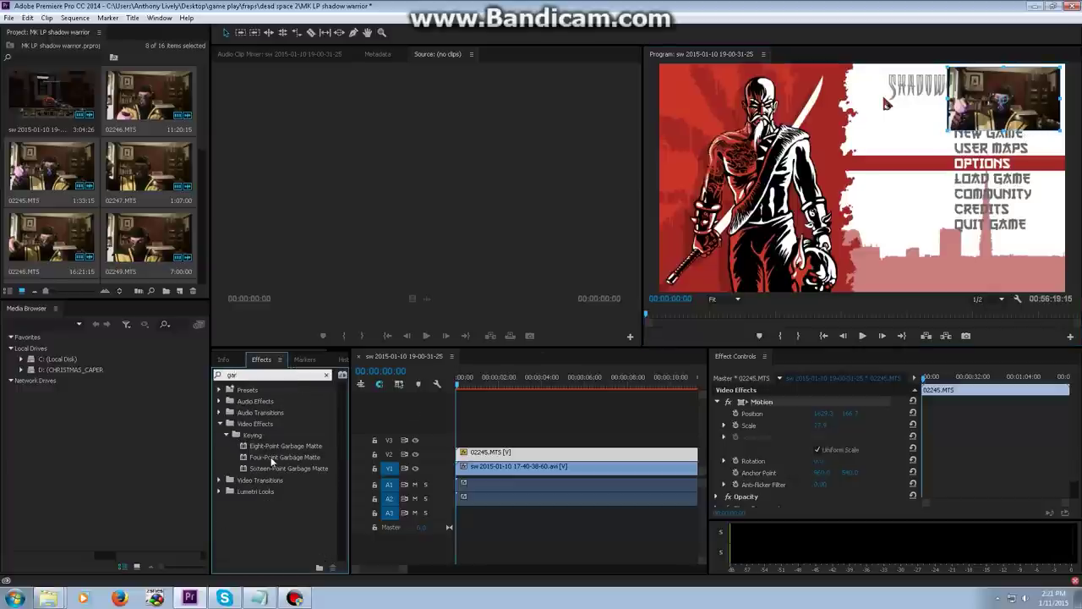
{"action": "left_click", "coordinate": [271, 457]}
{"action": "left_click_drag", "start_coordinate": [271, 456], "coordinate": [494, 454]}
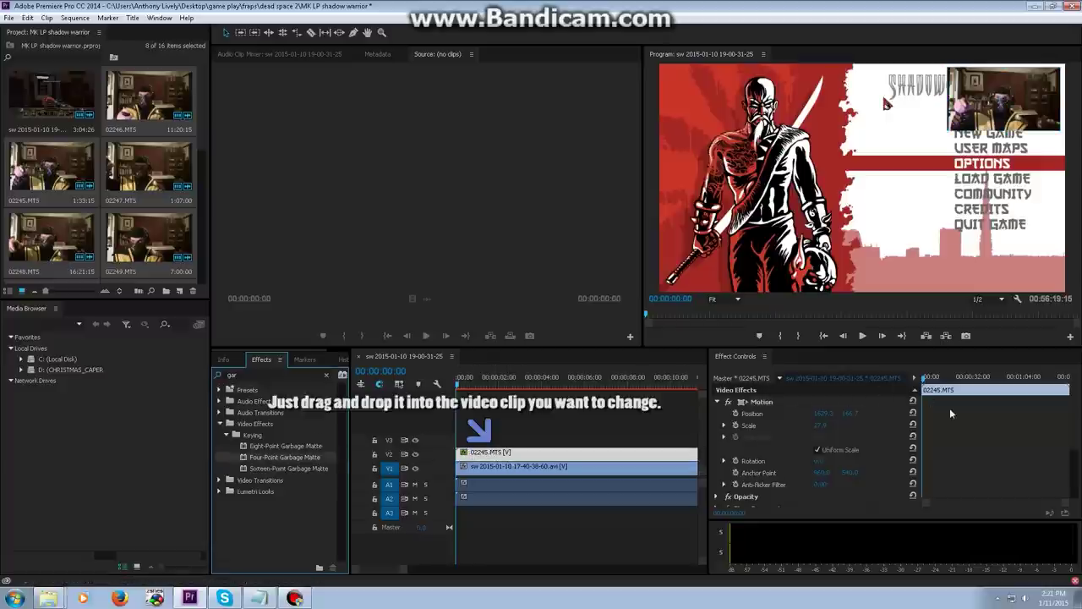
Pull the matte's bottom-right, top-right and top-left corners inward to crop the inset.
{"action": "scroll", "coordinate": [1073, 448], "scroll_direction": "down", "scroll_amount": 5}
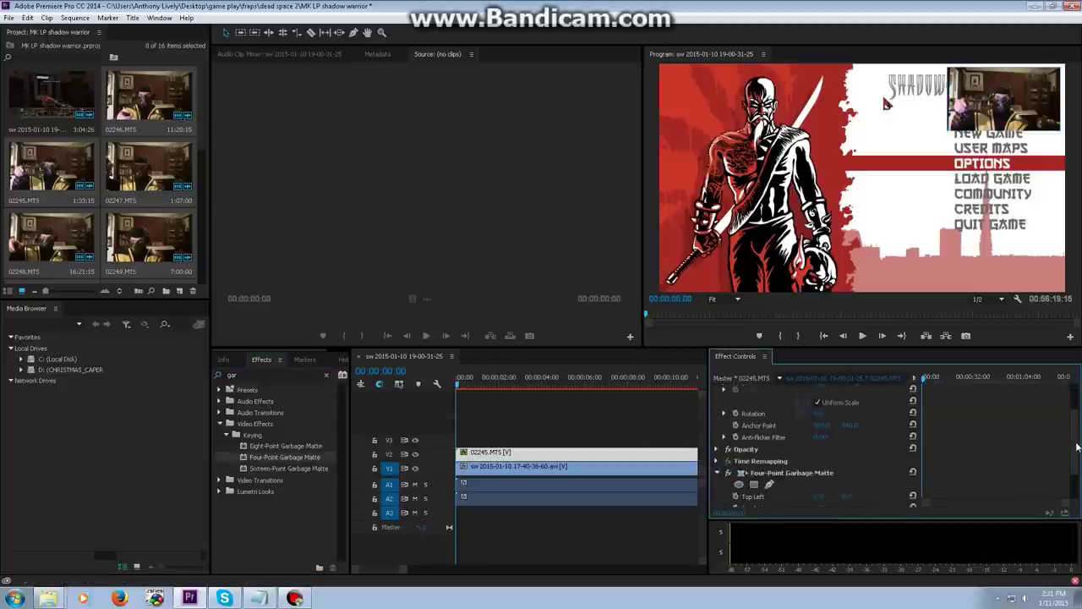
{"action": "scroll", "coordinate": [1076, 465], "scroll_direction": "down", "scroll_amount": 1}
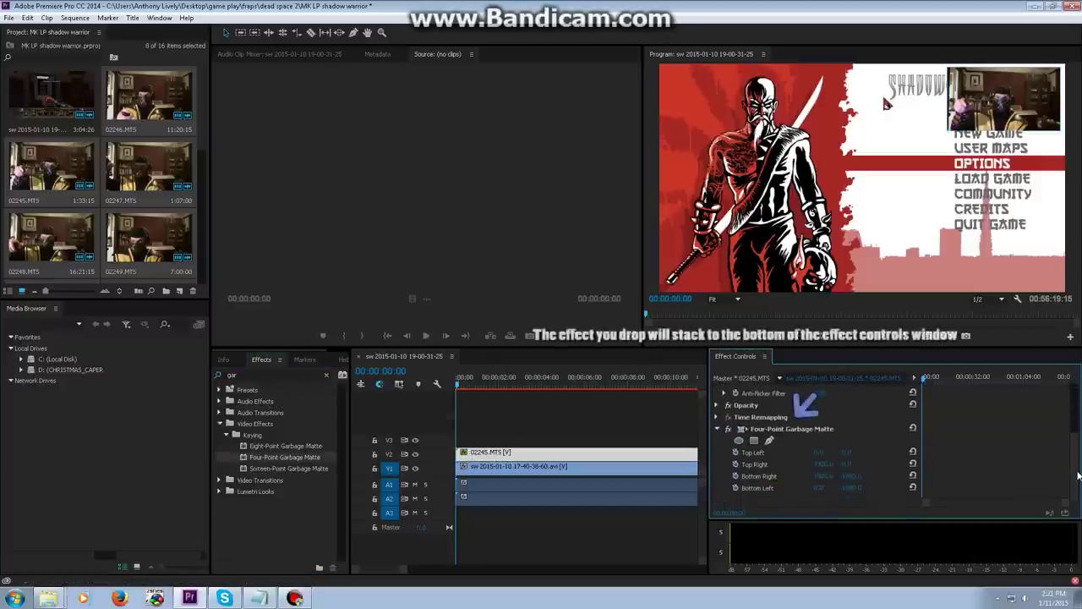
{"action": "left_click", "coordinate": [817, 432]}
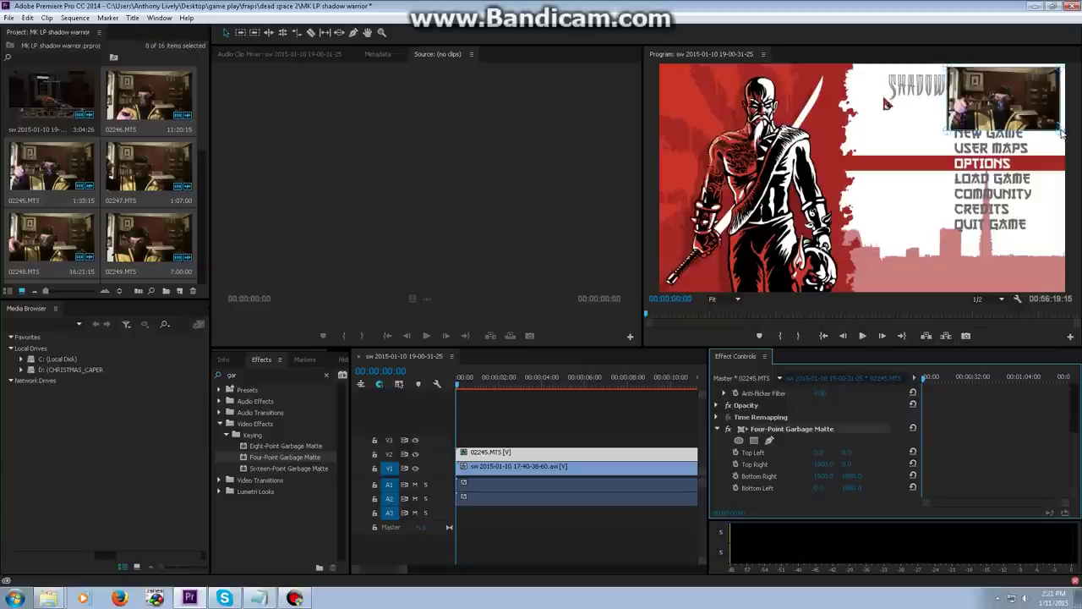
{"action": "left_click_drag", "start_coordinate": [1061, 132], "coordinate": [1042, 134]}
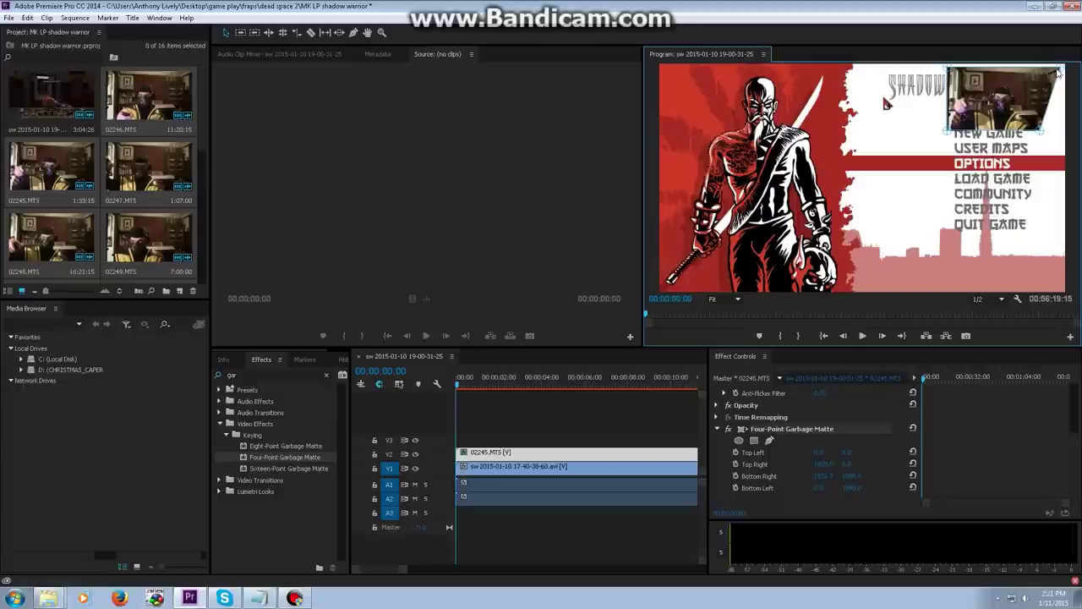
{"action": "left_click_drag", "start_coordinate": [1059, 69], "coordinate": [1042, 88]}
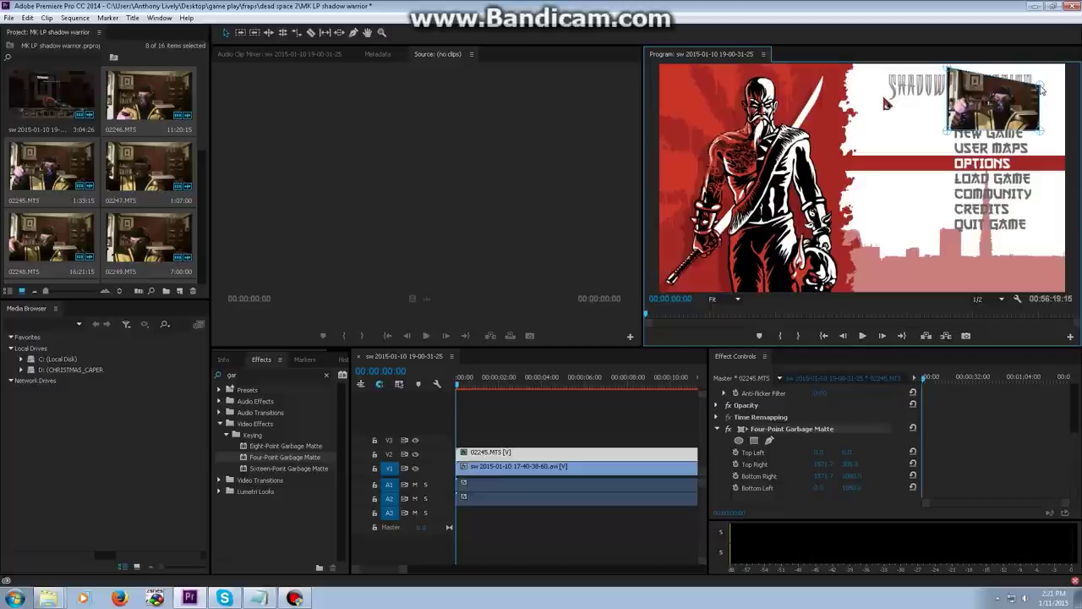
{"action": "left_click_drag", "start_coordinate": [948, 70], "coordinate": [958, 82]}
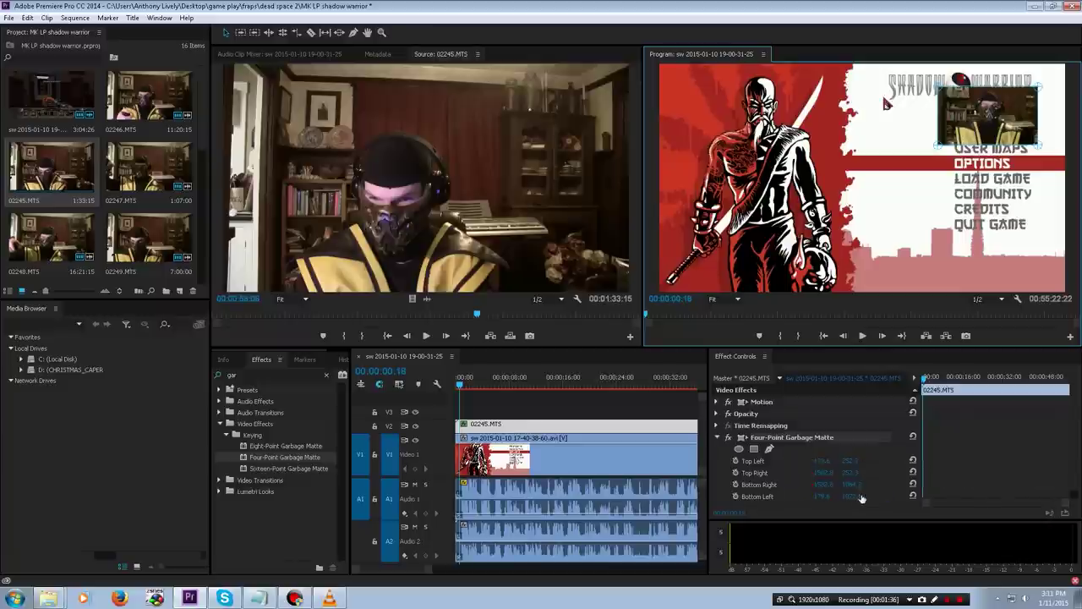
Set the matte's Bottom Right vertical value to 1072.1 to level the inset's bottom edge.
{"action": "left_click", "coordinate": [854, 496]}
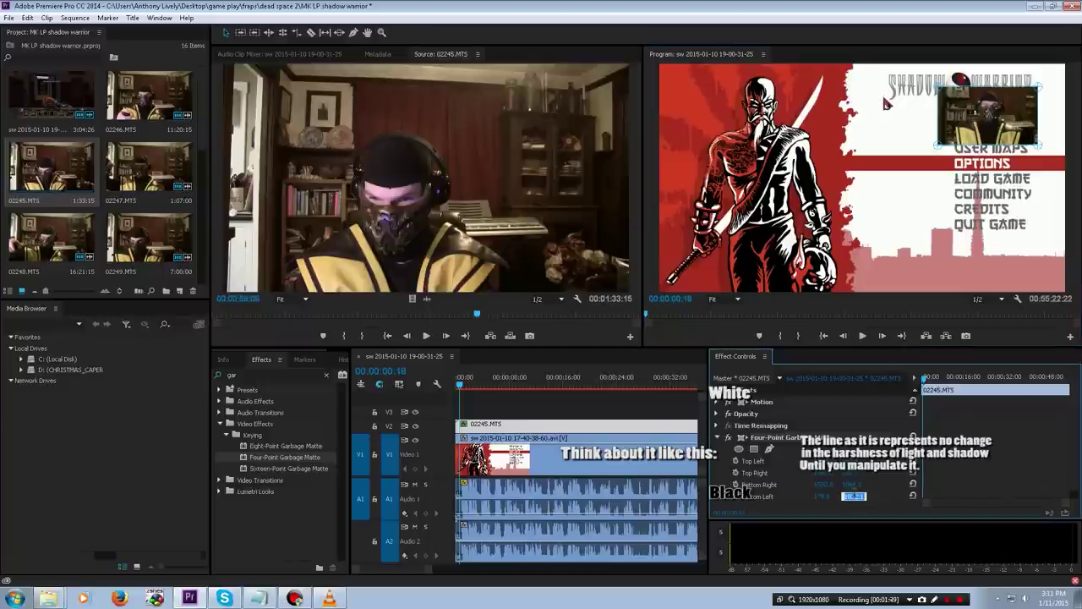
{"action": "left_click", "coordinate": [854, 484]}
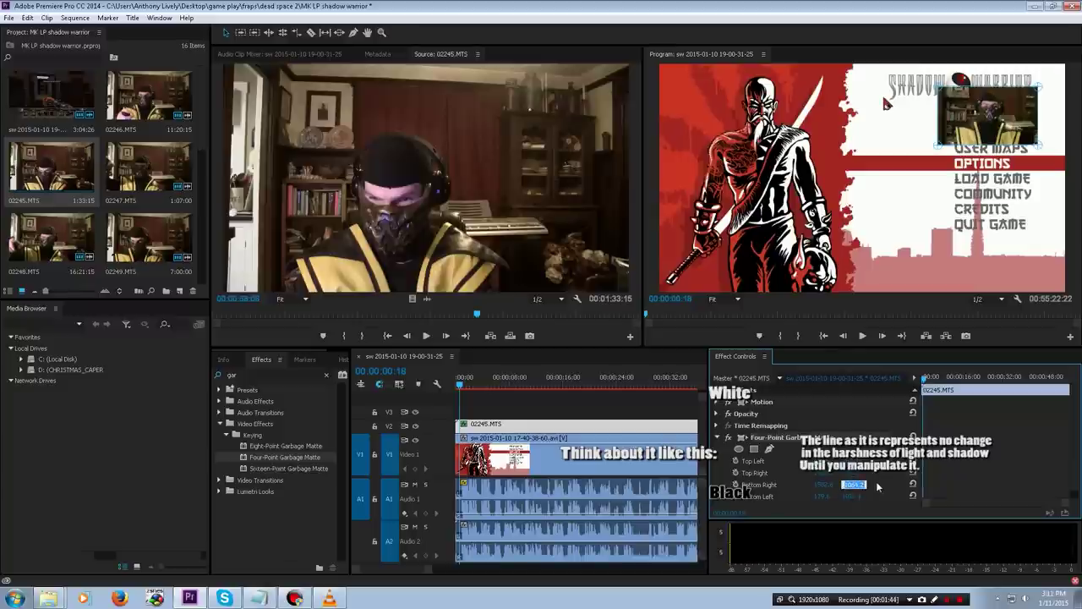
{"action": "type", "text": "1072.1"}
{"action": "key", "text": "Return"}
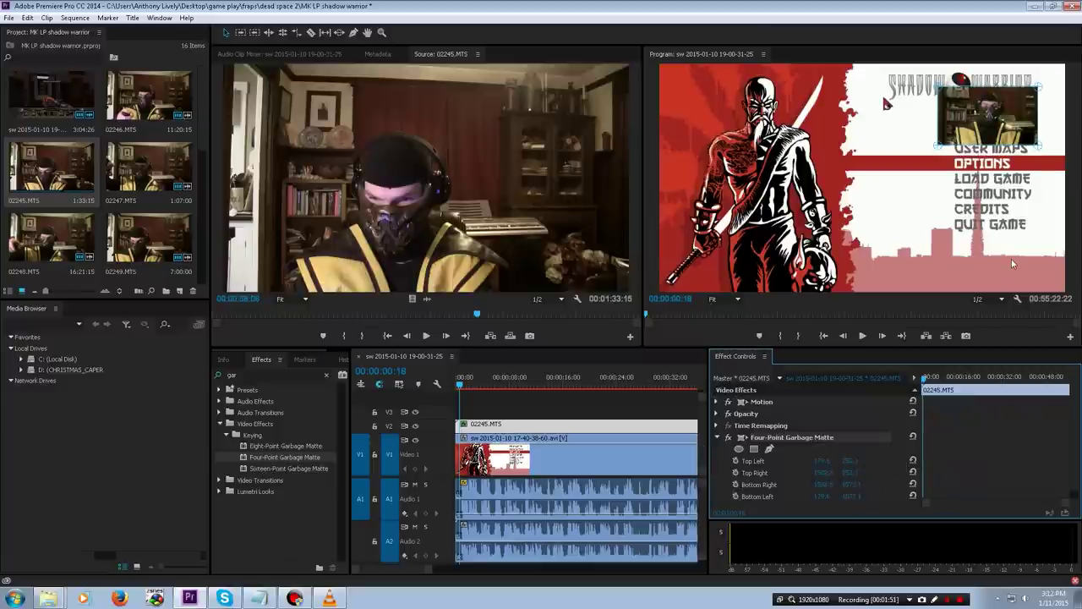
Drag the cropped webcam inset flush into the gameplay frame's top-left corner using Motion.
{"action": "left_click", "coordinate": [761, 402]}
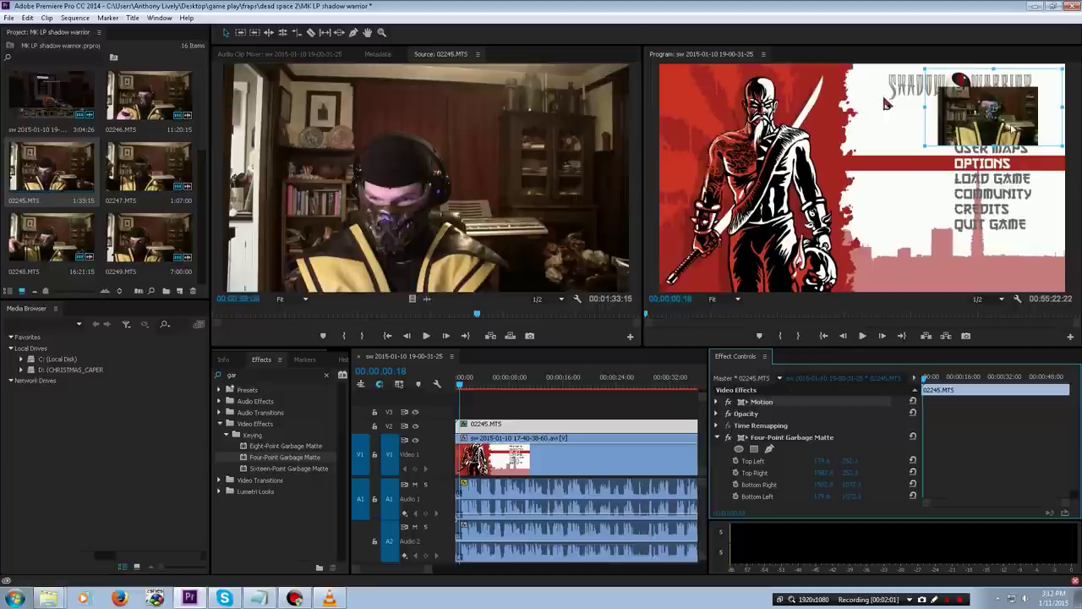
{"action": "left_click_drag", "start_coordinate": [1013, 133], "coordinate": [760, 121]}
Search 'edg' and apply the Bevel Edges Thin preset to 02245.MTS on V2.
{"action": "left_click", "coordinate": [219, 374]}
{"action": "key", "text": "BackSpace"}
{"action": "key", "text": "BackSpace"}
{"action": "key", "text": "BackSpace"}
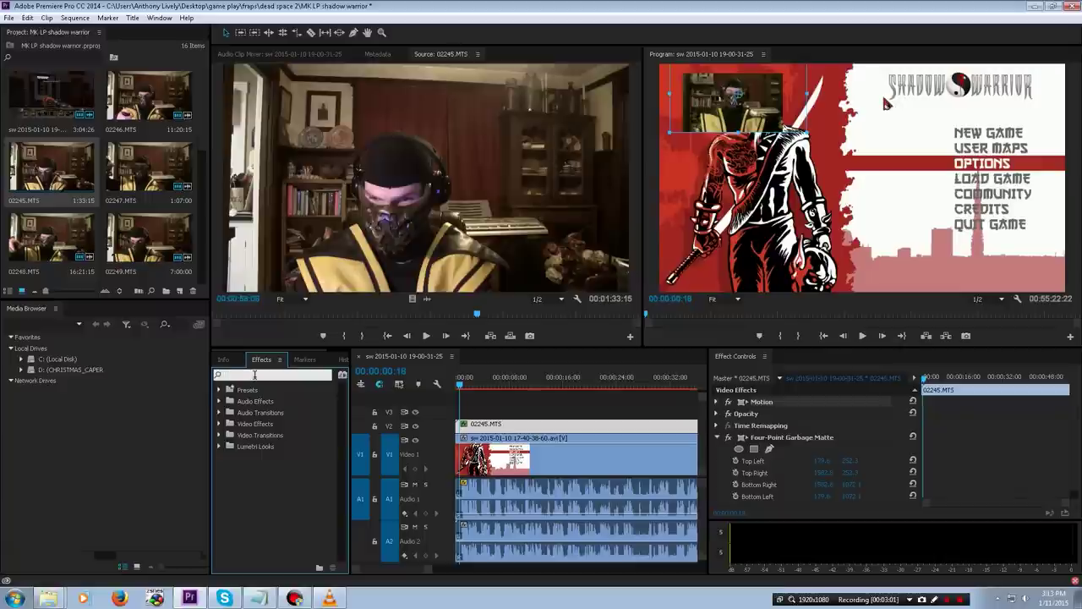
{"action": "type", "text": "edg"}
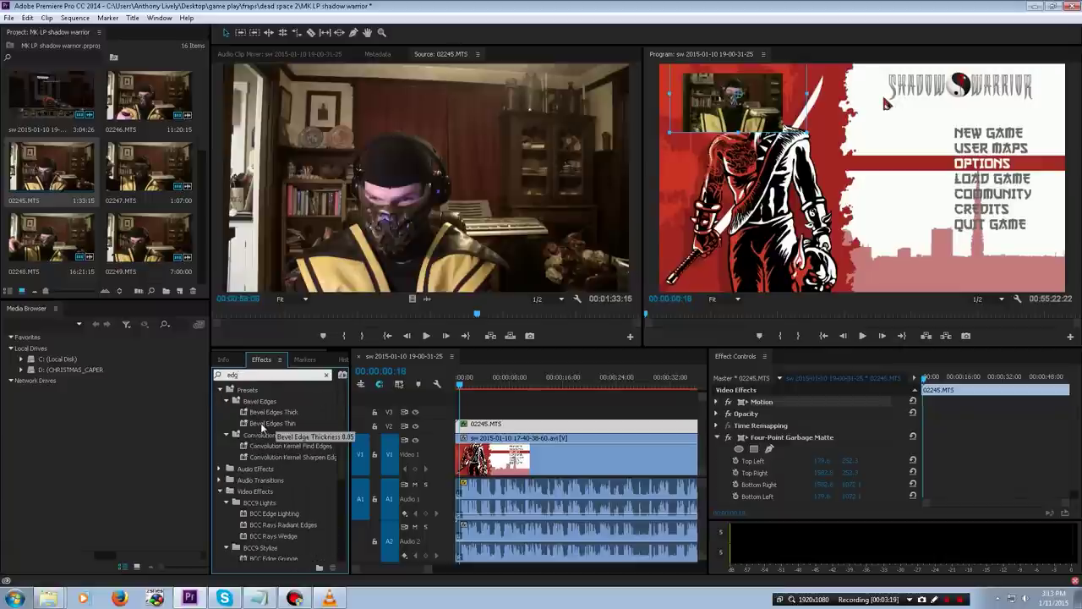
{"action": "left_click_drag", "start_coordinate": [267, 425], "coordinate": [474, 430]}
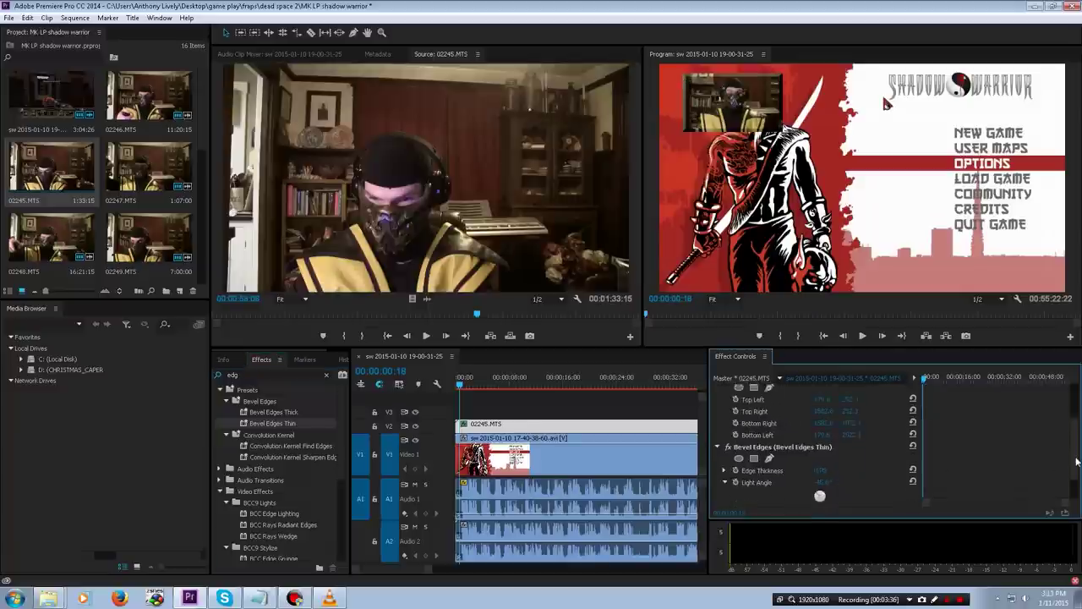
Set the bevel's Edge Thickness to 0.02.
{"action": "scroll", "coordinate": [835, 463], "scroll_direction": "down", "scroll_amount": 2}
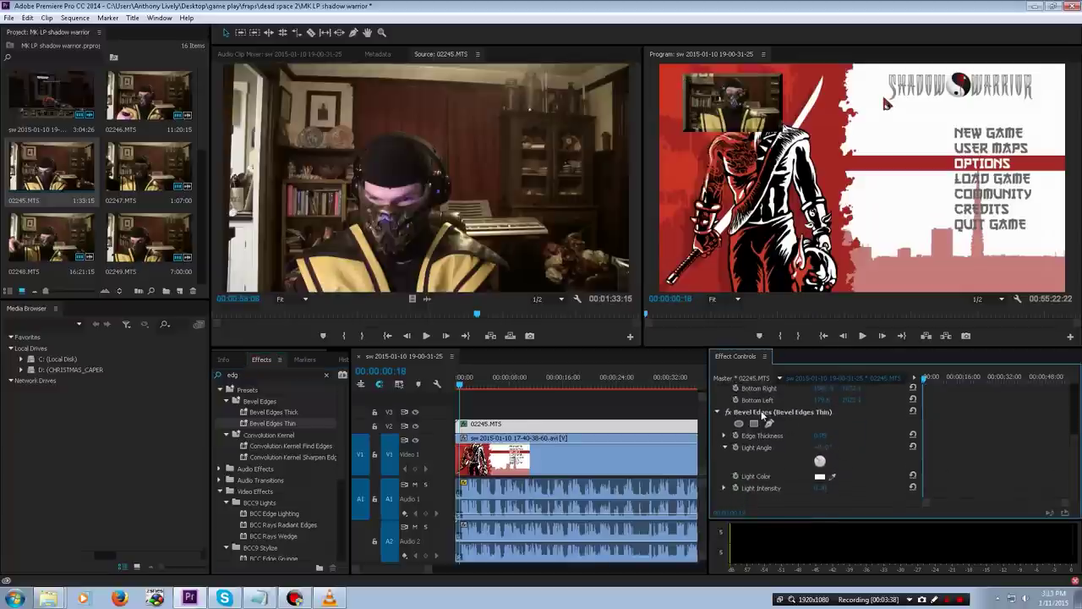
{"action": "left_click", "coordinate": [822, 436]}
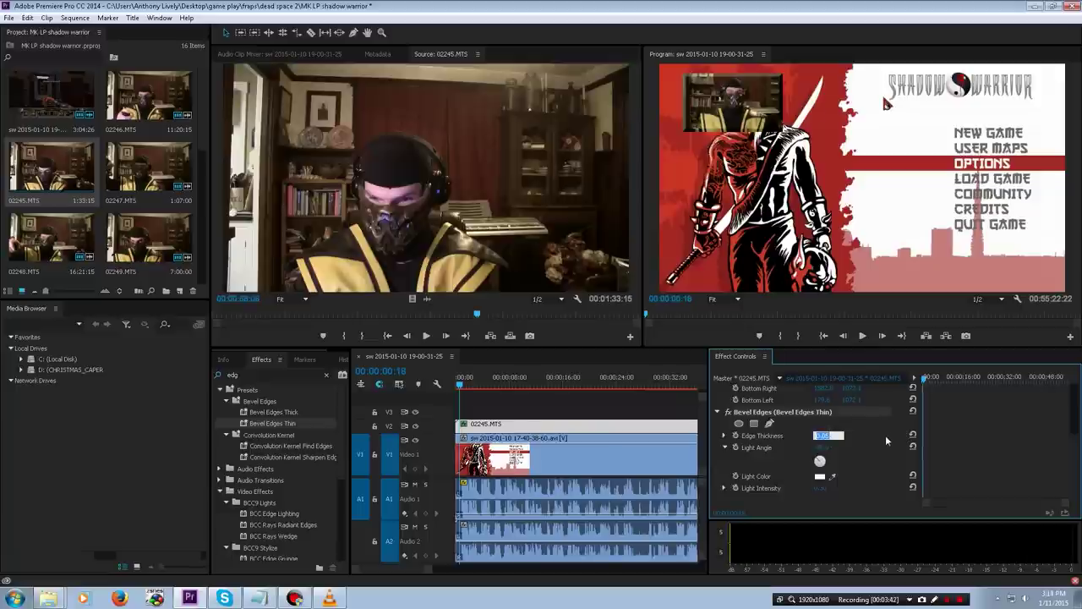
{"action": "key", "text": "Right"}
{"action": "key", "text": "BackSpace"}
{"action": "type", "text": "2"}
{"action": "key", "text": "Return"}
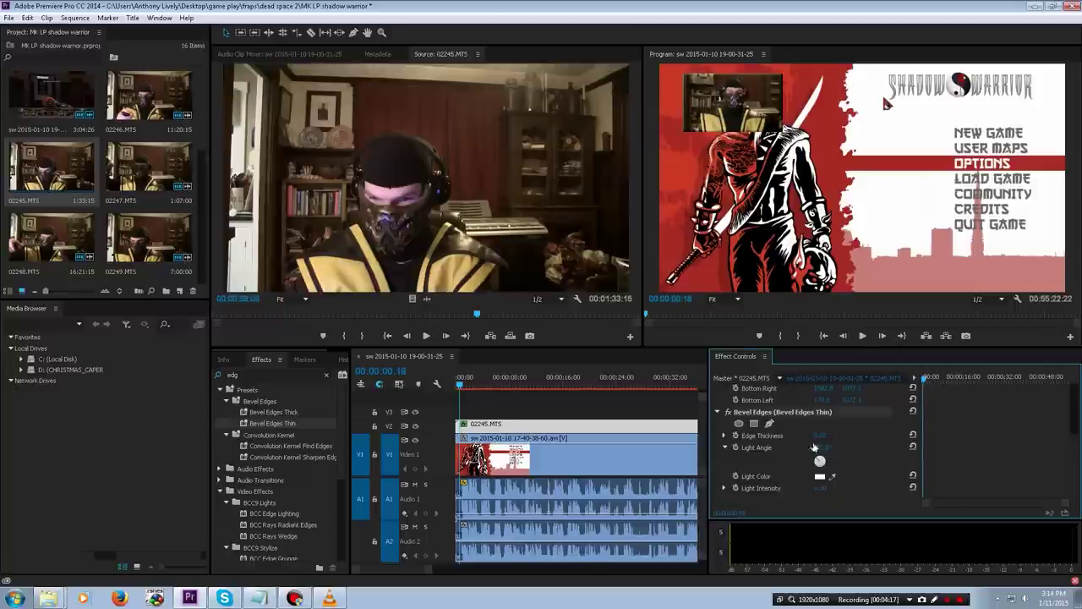
Rotate the bevel's Light Angle and sample a red Light Color from the gameplay.
{"action": "mouse_move", "coordinate": [819, 458]}
{"action": "left_mouse_down"}
{"action": "mouse_move", "coordinate": [823, 469]}
{"action": "mouse_move", "coordinate": [812, 470]}
{"action": "mouse_move", "coordinate": [821, 464]}
{"action": "mouse_move", "coordinate": [834, 478]}
{"action": "mouse_move", "coordinate": [834, 468]}
{"action": "mouse_move", "coordinate": [838, 498]}
{"action": "left_mouse_up"}
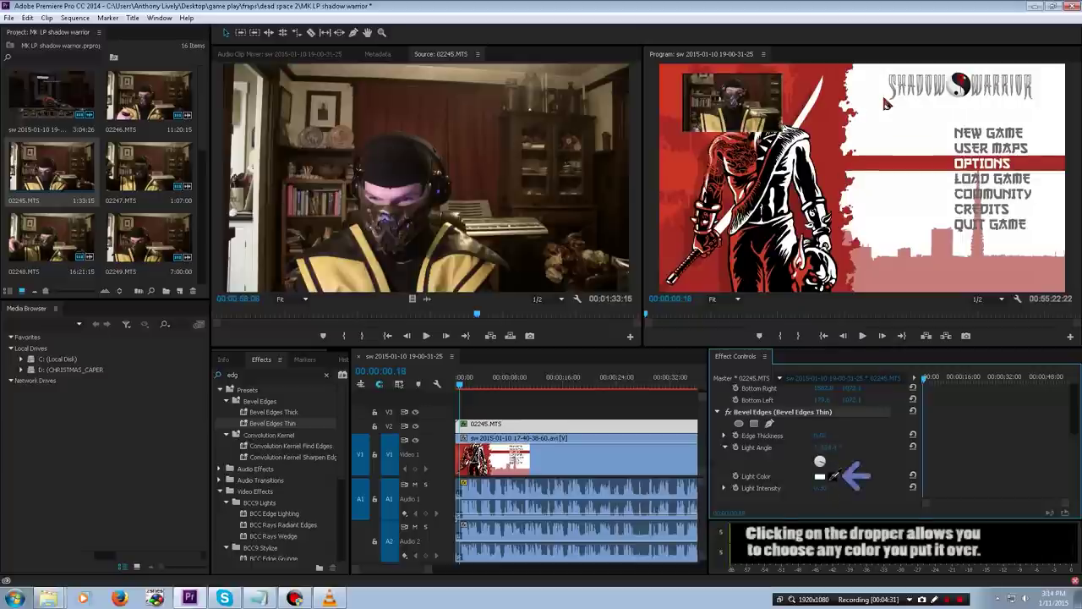
{"action": "left_click", "coordinate": [833, 475]}
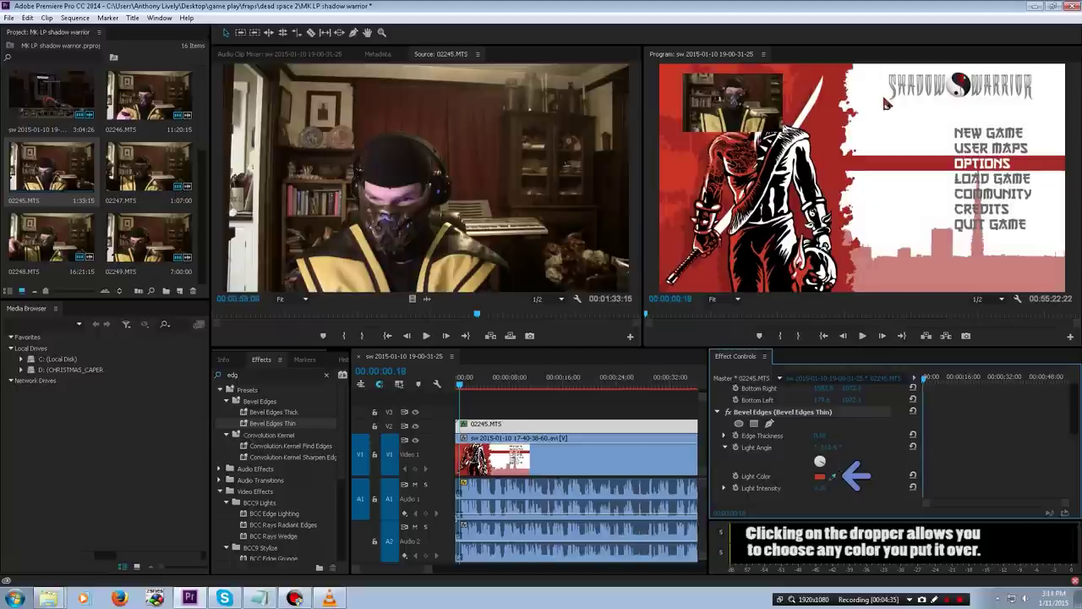
{"action": "left_click", "coordinate": [937, 266]}
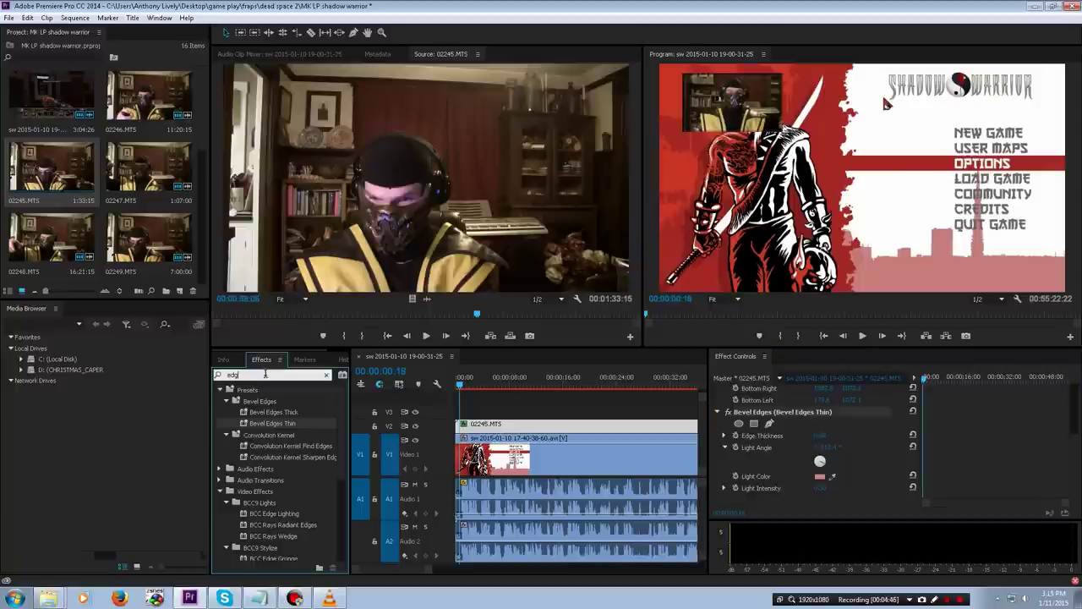
Delete the 'edg' text from the Effects search box, ready for a new search.
{"action": "key", "text": "BackSpace"}
{"action": "key", "text": "BackSpace"}
{"action": "key", "text": "BackSpace"}
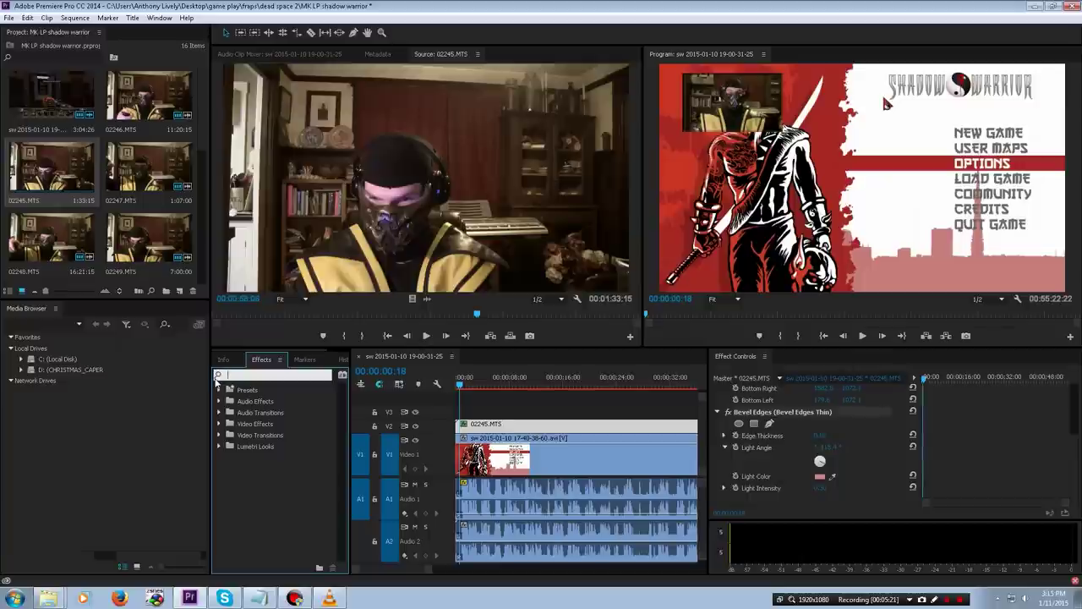
{"action": "left_click", "coordinate": [285, 373]}
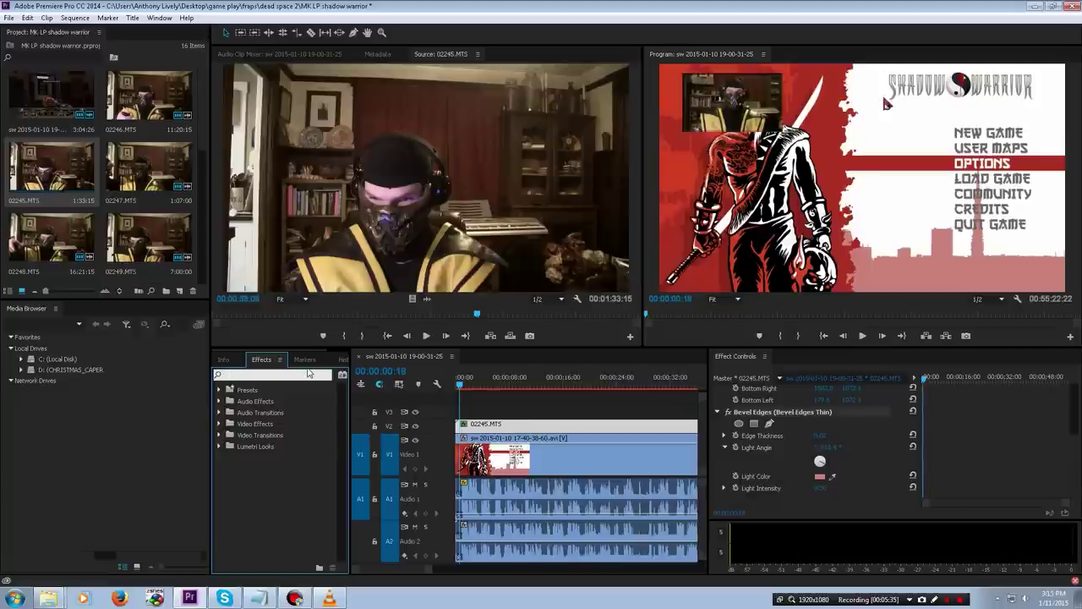
Apply Three-Way Color Corrector ('thr') and RGB Curves ('rgb') to webcam clip 02245.MTS.
{"action": "type", "text": "thre"}
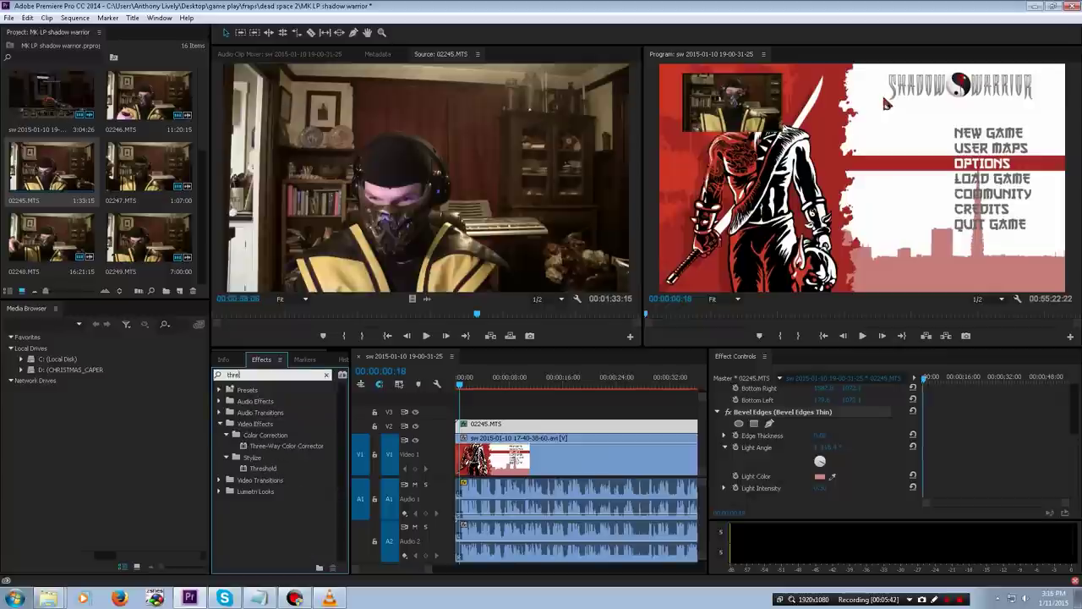
{"action": "left_click_drag", "start_coordinate": [295, 446], "coordinate": [482, 425]}
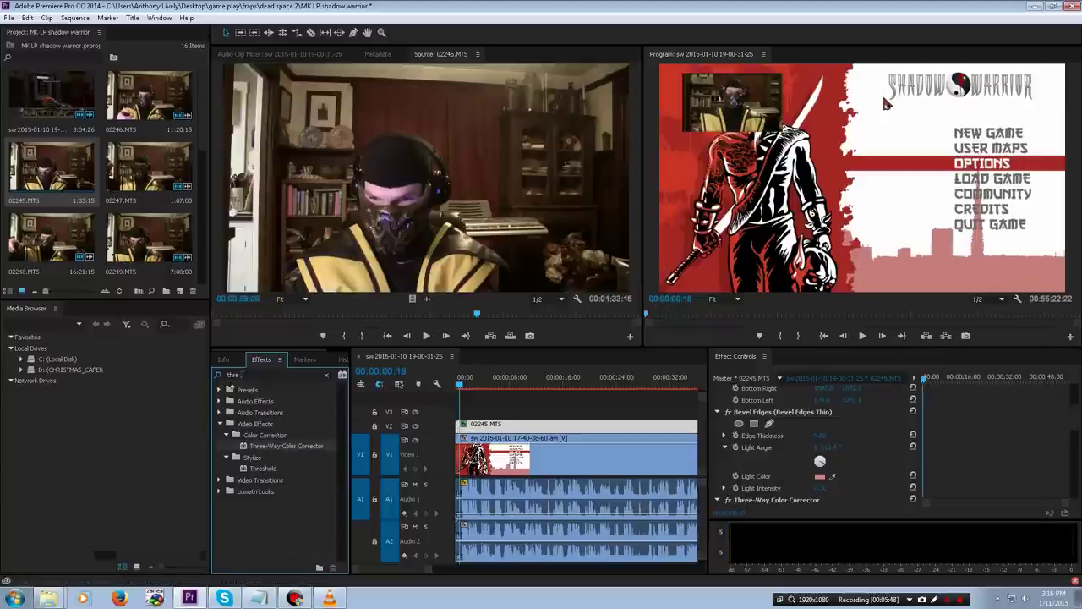
{"action": "double_click", "coordinate": [227, 375]}
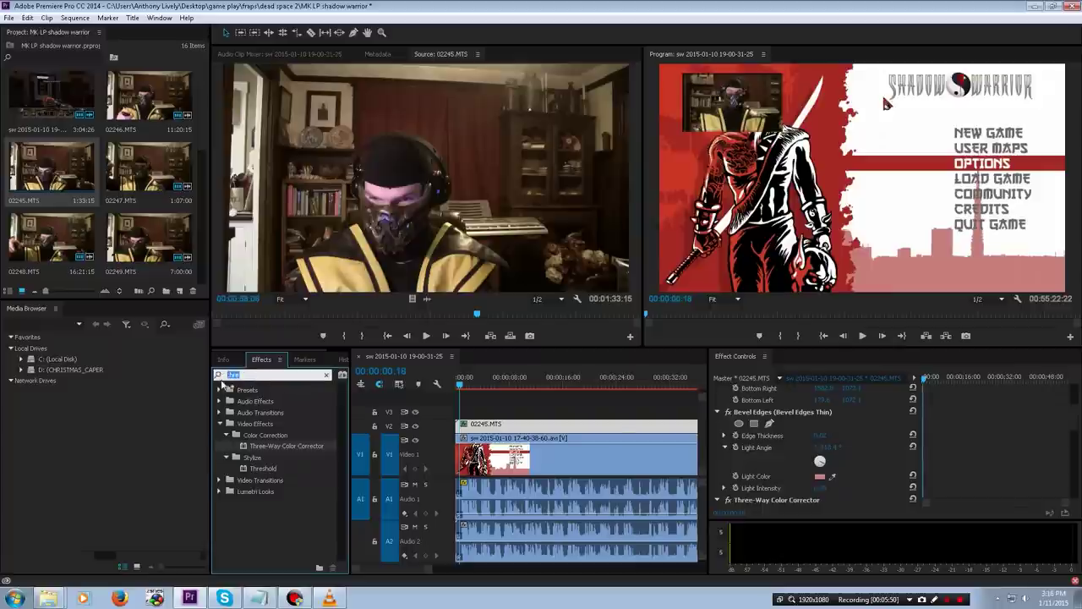
{"action": "type", "text": "rgb"}
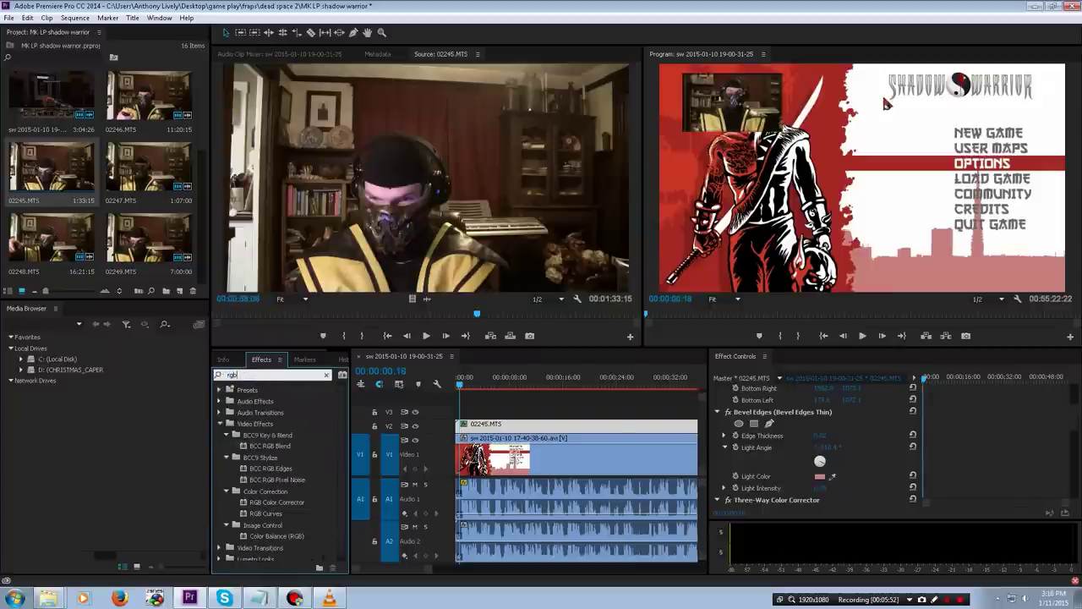
{"action": "left_click_drag", "start_coordinate": [262, 512], "coordinate": [487, 428]}
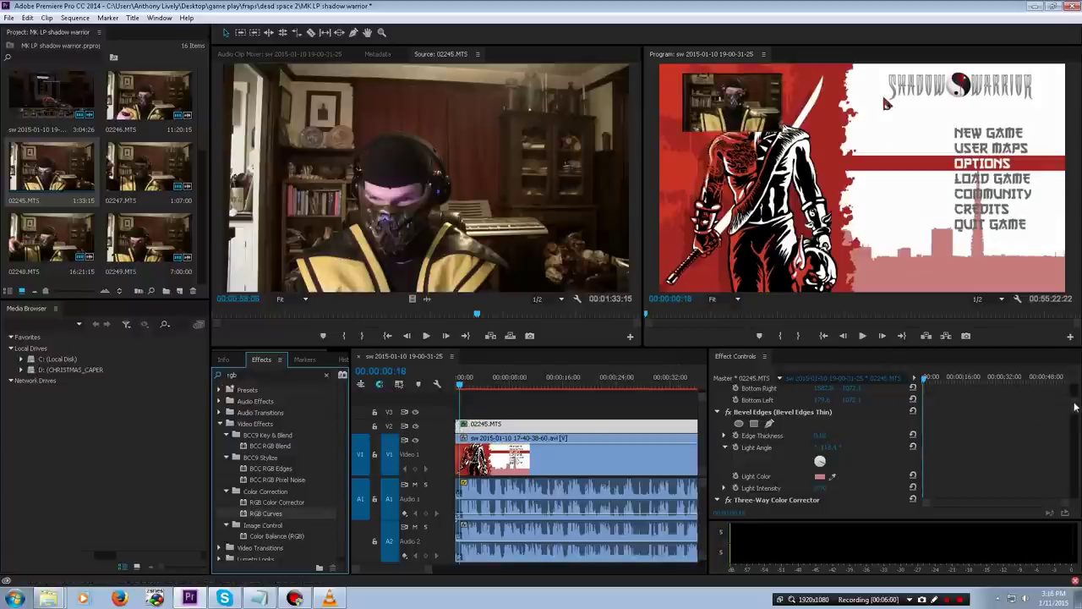
{"action": "left_click_drag", "start_coordinate": [1075, 407], "coordinate": [1075, 431]}
{"action": "scroll", "coordinate": [1075, 431], "scroll_direction": "up", "scroll_amount": 3}
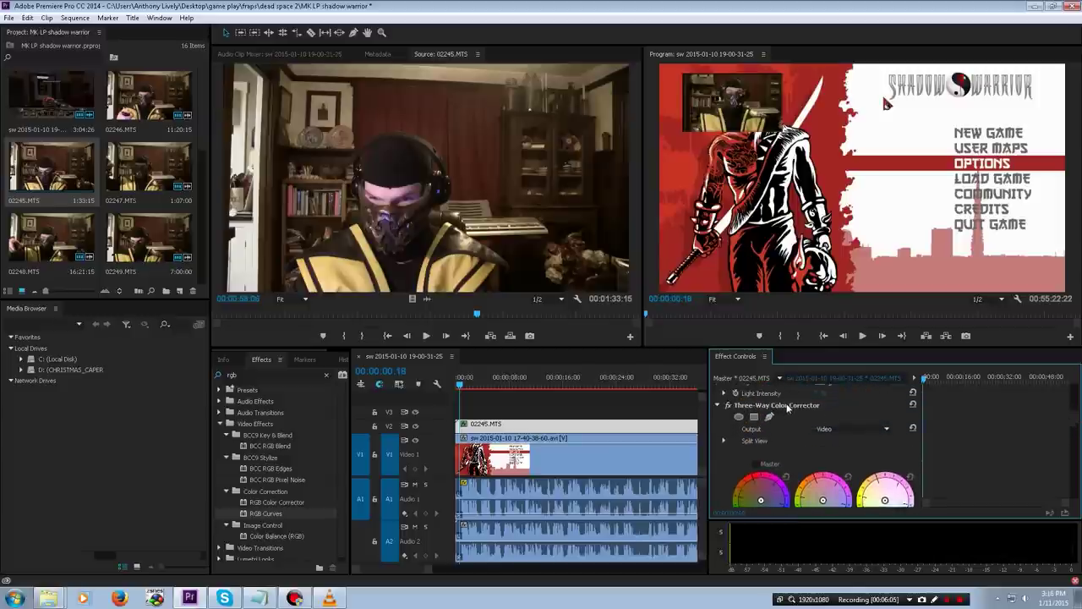
Nudge the Shadows, Midtones and Highlights wheel pucks, then fine-tune Midtones again.
{"action": "scroll", "coordinate": [1072, 420], "scroll_direction": "down", "scroll_amount": 2}
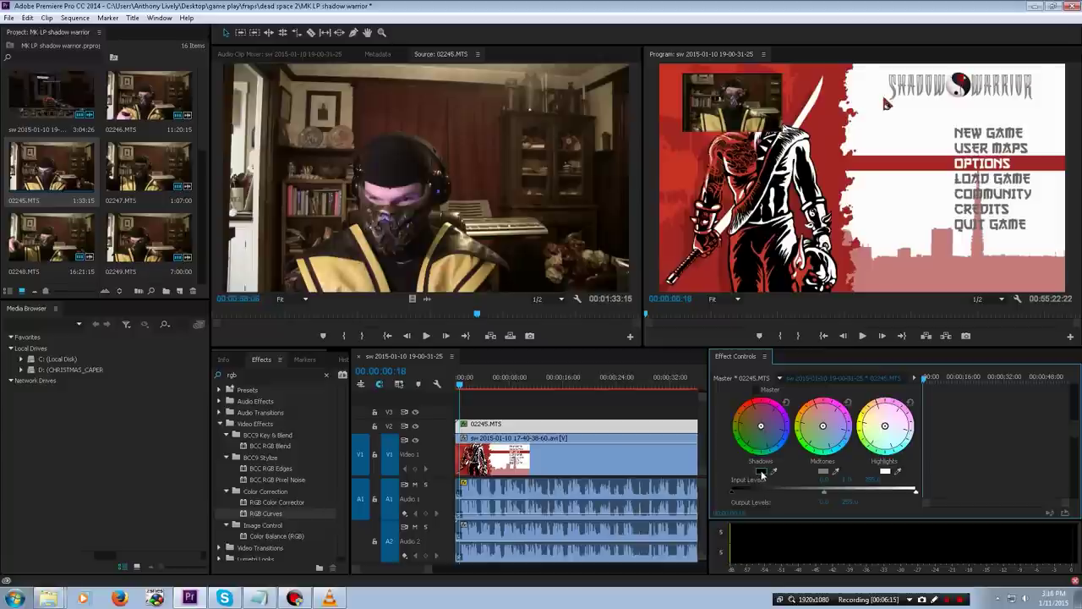
{"action": "left_click_drag", "start_coordinate": [765, 431], "coordinate": [773, 444]}
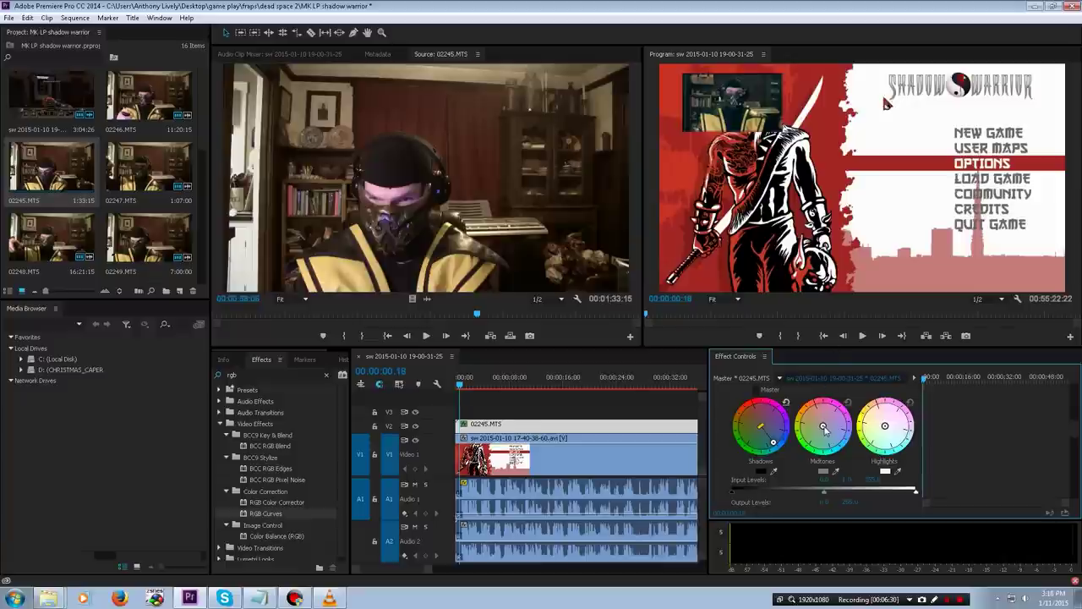
{"action": "left_click_drag", "start_coordinate": [823, 426], "coordinate": [818, 411]}
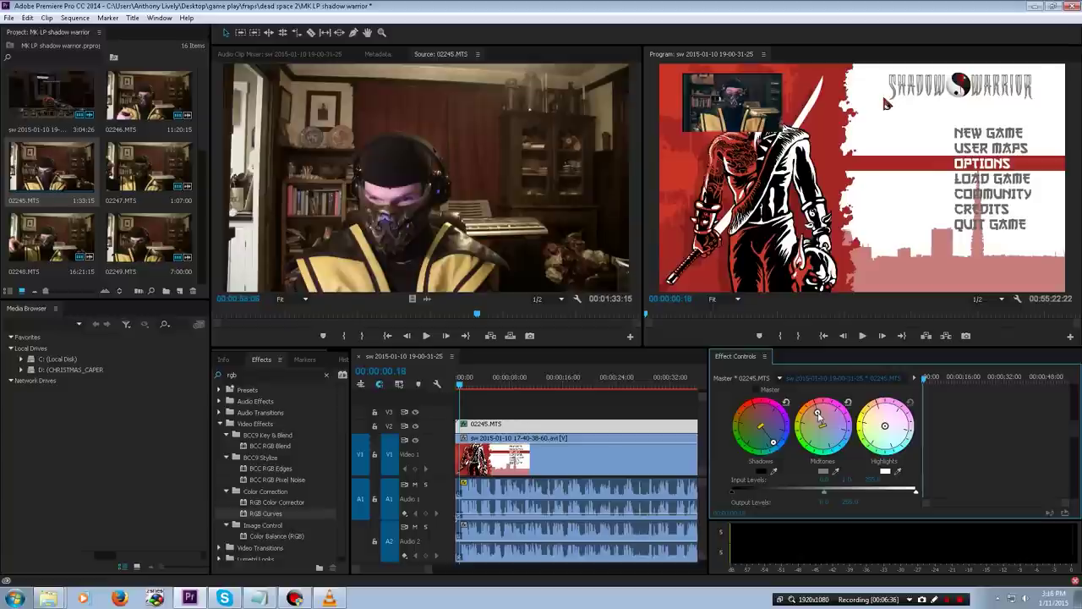
{"action": "left_click_drag", "start_coordinate": [884, 426], "coordinate": [899, 435]}
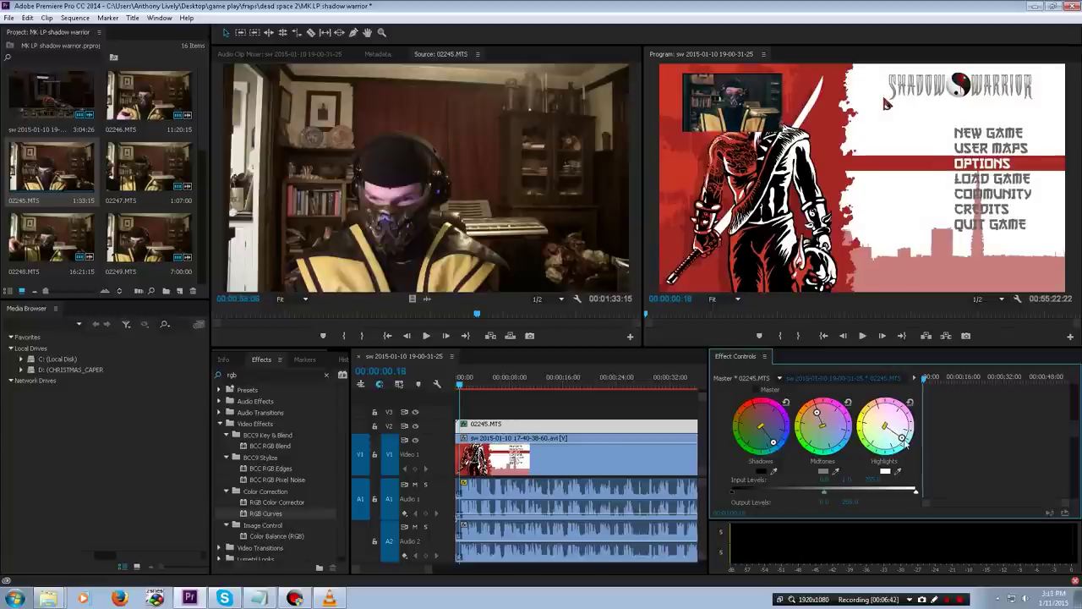
{"action": "left_click_drag", "start_coordinate": [814, 418], "coordinate": [816, 409]}
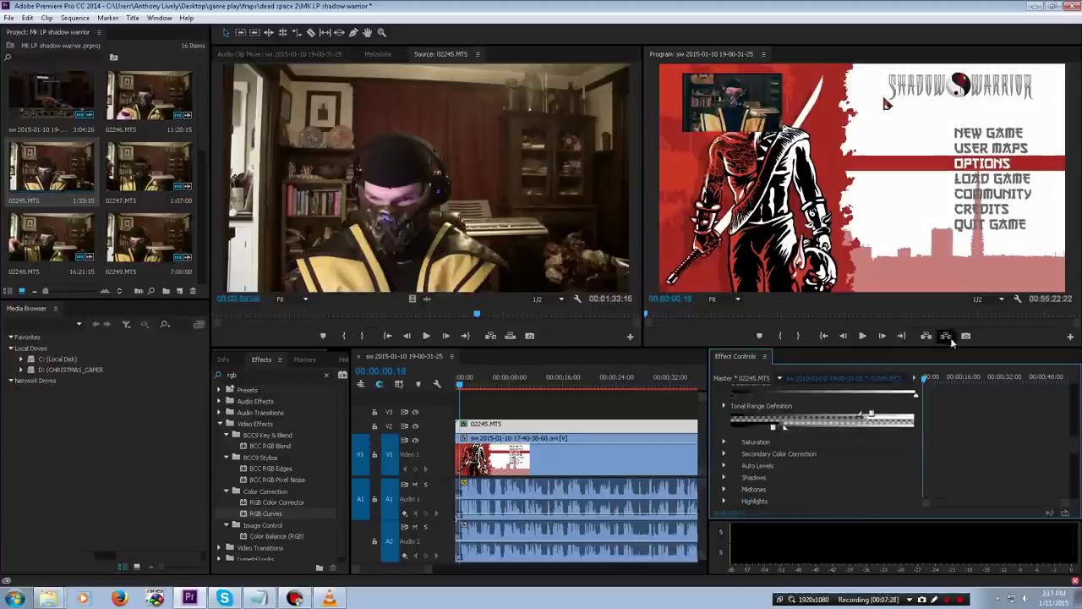
{"action": "scroll", "coordinate": [1063, 439], "scroll_direction": "up", "scroll_amount": 5}
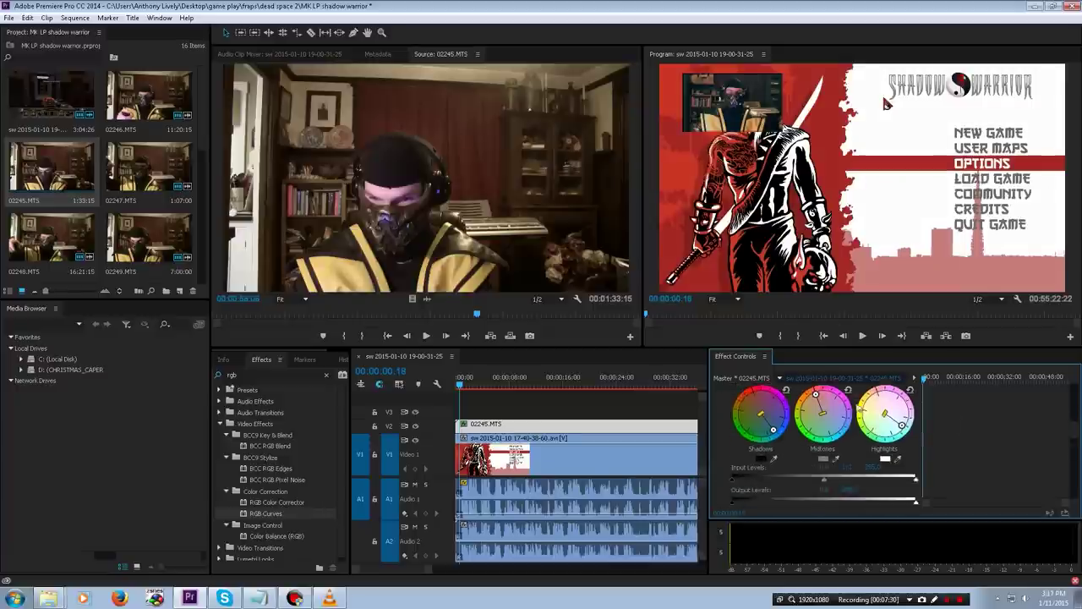
{"action": "scroll", "coordinate": [1078, 431], "scroll_direction": "down", "scroll_amount": 3}
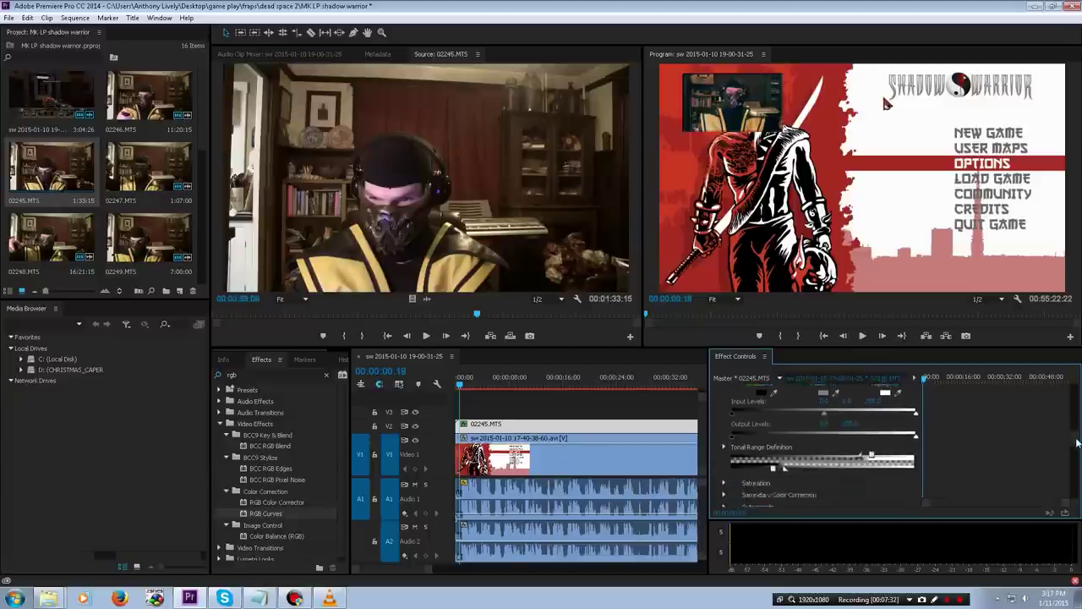
{"action": "scroll", "coordinate": [1077, 437], "scroll_direction": "down", "scroll_amount": 6}
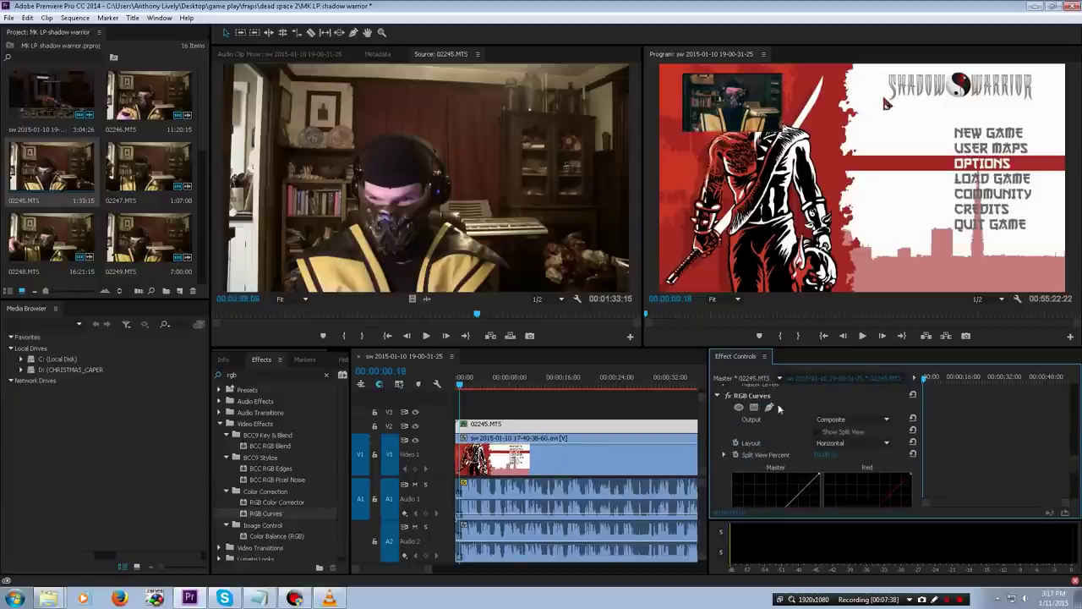
Raise the Master curve to brighten the inset, undoing a shadow pull-down.
{"action": "scroll", "coordinate": [1076, 466], "scroll_direction": "down", "scroll_amount": 2}
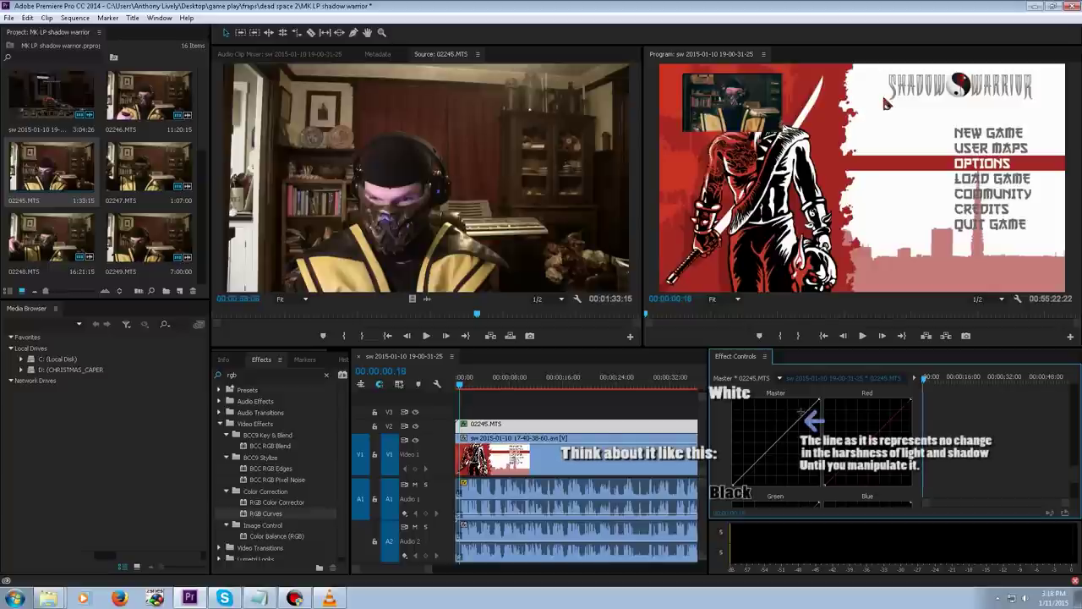
{"action": "mouse_move", "coordinate": [802, 412]}
{"action": "left_mouse_down"}
{"action": "mouse_move", "coordinate": [794, 409]}
{"action": "mouse_move", "coordinate": [818, 400]}
{"action": "mouse_move", "coordinate": [795, 408]}
{"action": "left_mouse_up"}
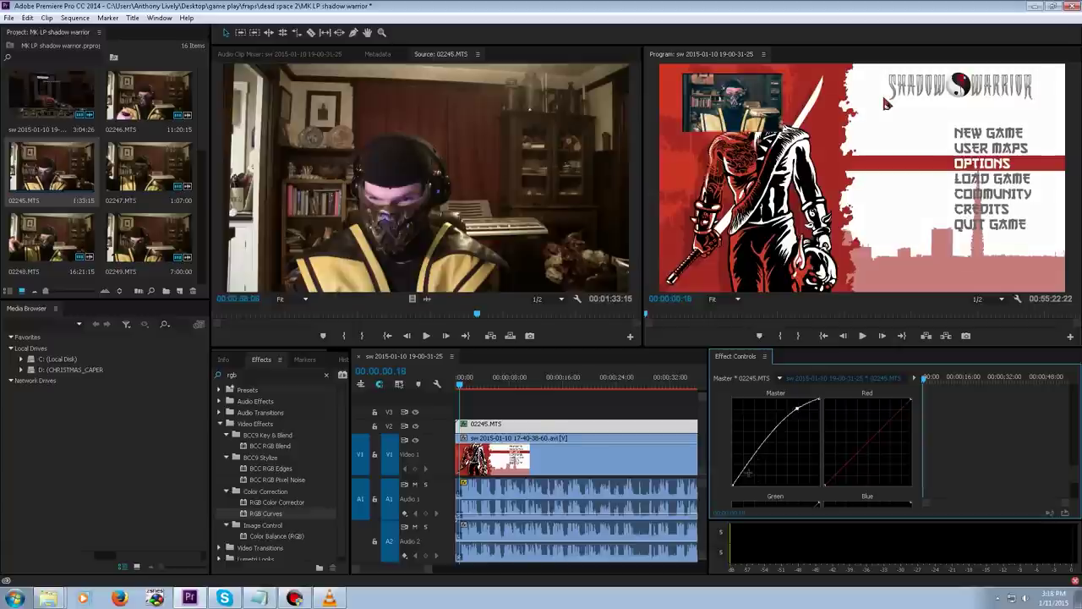
{"action": "left_click_drag", "start_coordinate": [744, 471], "coordinate": [745, 475]}
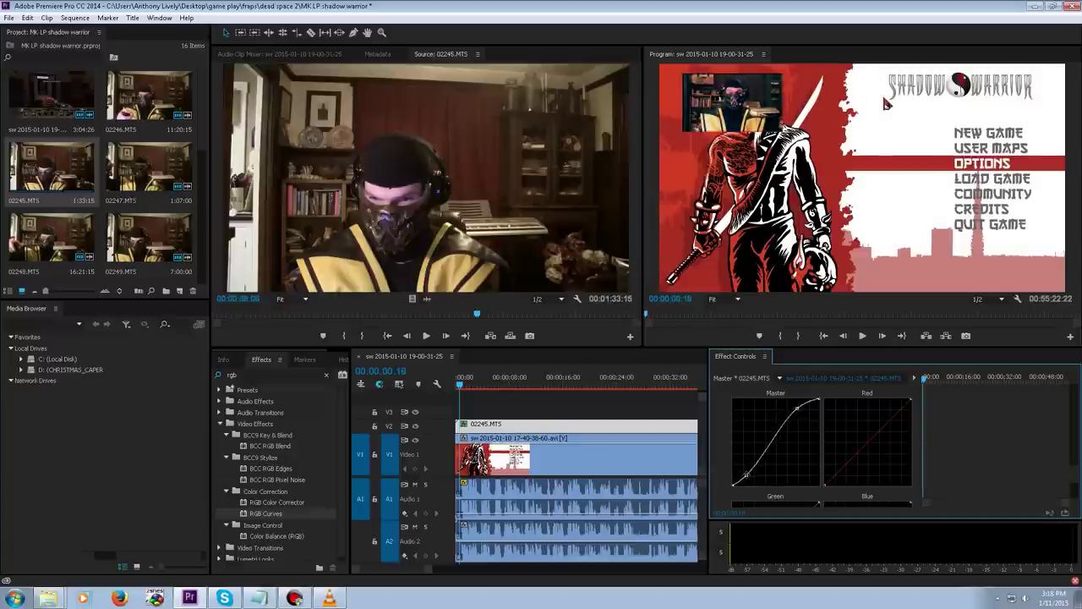
{"action": "key", "text": "ctrl+z"}
{"action": "key", "text": "ctrl+z"}
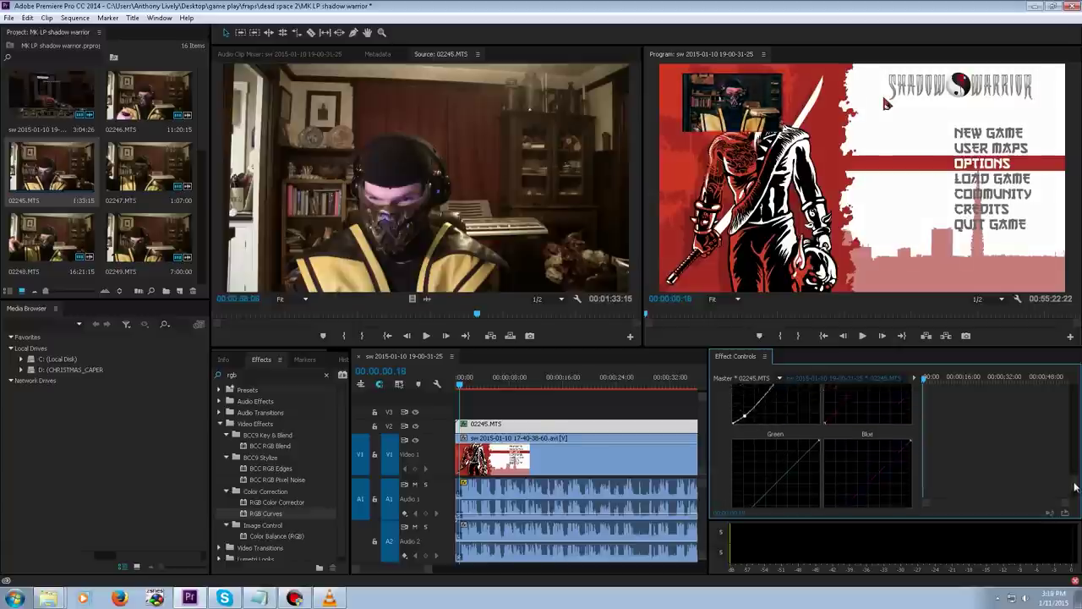
Add control points bending the Blue, Red and Green curves.
{"action": "scroll", "coordinate": [1075, 479], "scroll_direction": "down", "scroll_amount": 1}
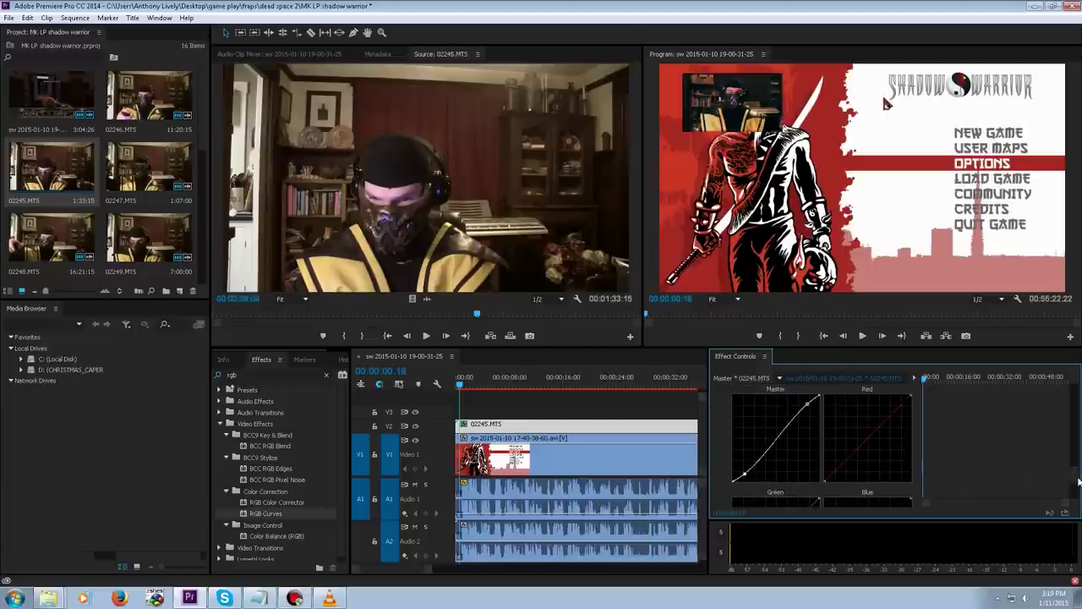
{"action": "scroll", "coordinate": [1078, 481], "scroll_direction": "down", "scroll_amount": 2}
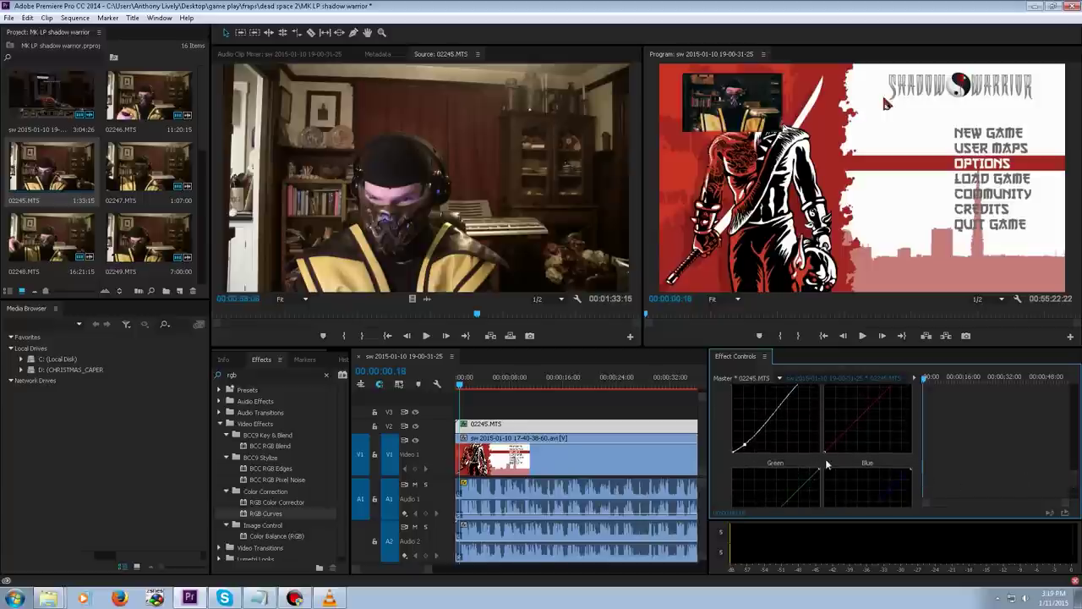
{"action": "scroll", "coordinate": [1071, 487], "scroll_direction": "up", "scroll_amount": 2}
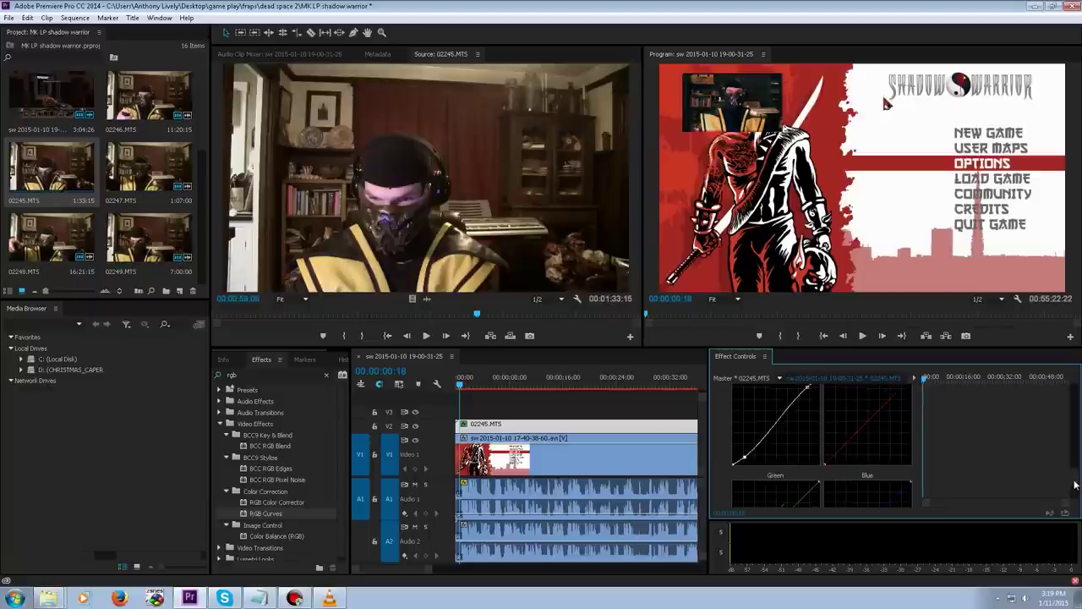
{"action": "scroll", "coordinate": [1075, 482], "scroll_direction": "up", "scroll_amount": 1}
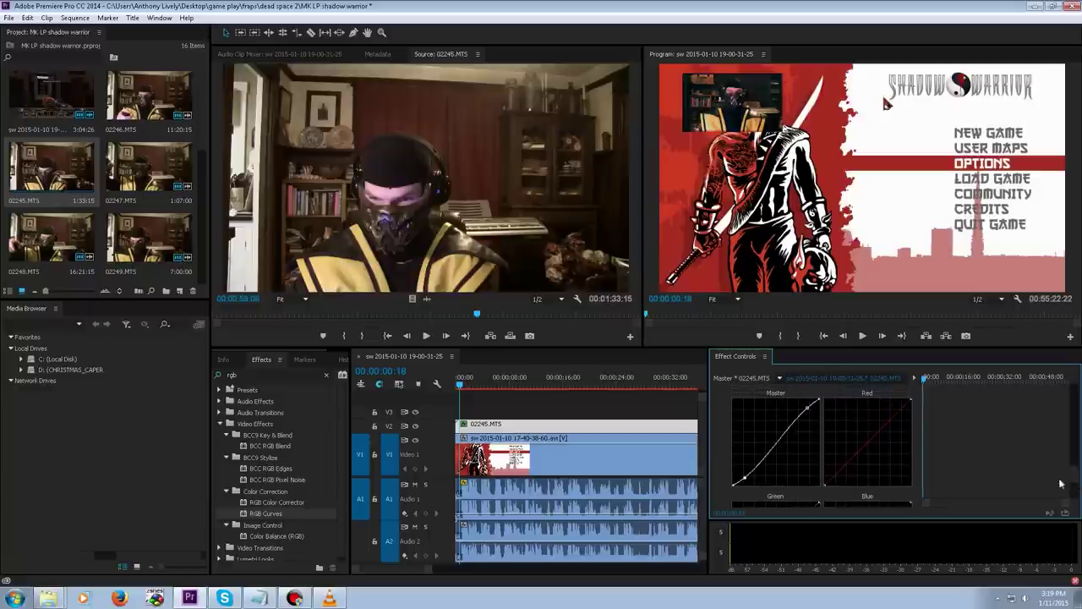
{"action": "scroll", "coordinate": [1075, 488], "scroll_direction": "down", "scroll_amount": 5}
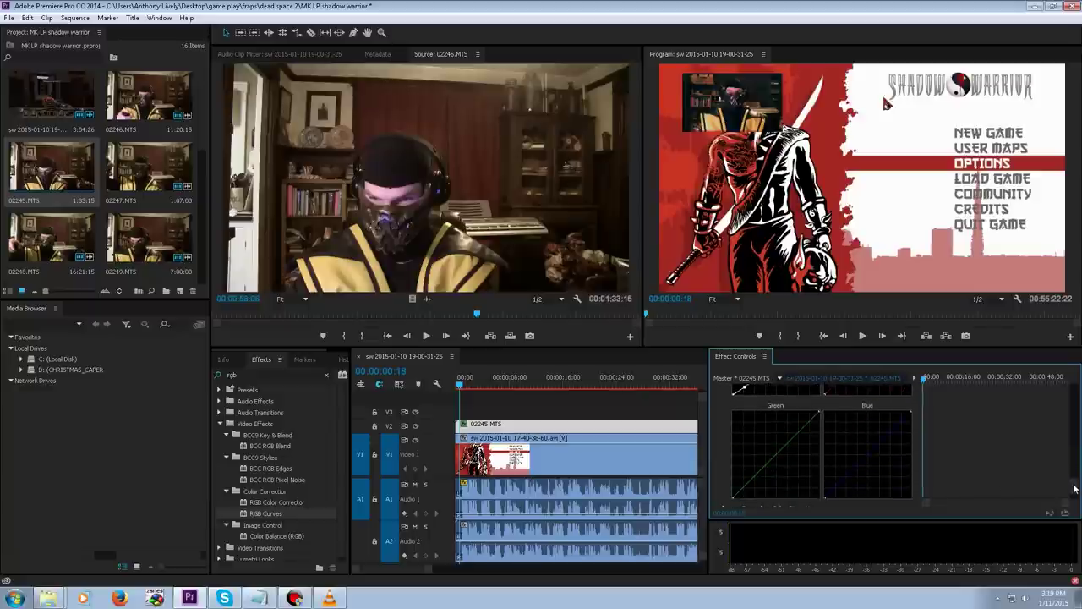
{"action": "scroll", "coordinate": [1075, 487], "scroll_direction": "up", "scroll_amount": 1}
{"action": "scroll", "coordinate": [1075, 488], "scroll_direction": "up", "scroll_amount": 4}
{"action": "scroll", "coordinate": [1076, 478], "scroll_direction": "up", "scroll_amount": 1}
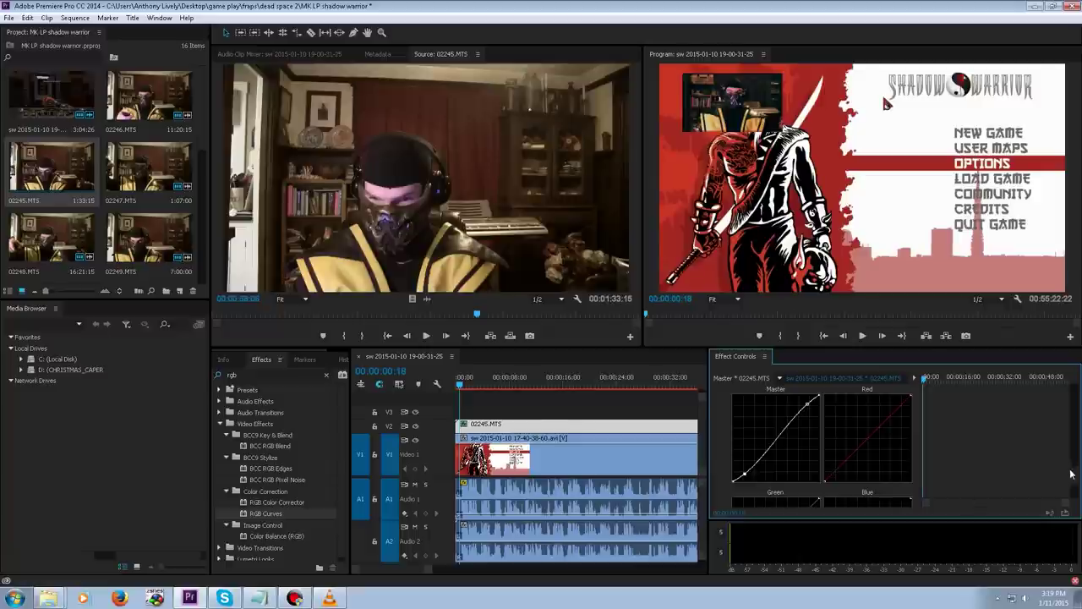
{"action": "scroll", "coordinate": [1070, 474], "scroll_direction": "down", "scroll_amount": 3}
{"action": "left_click", "coordinate": [832, 472]}
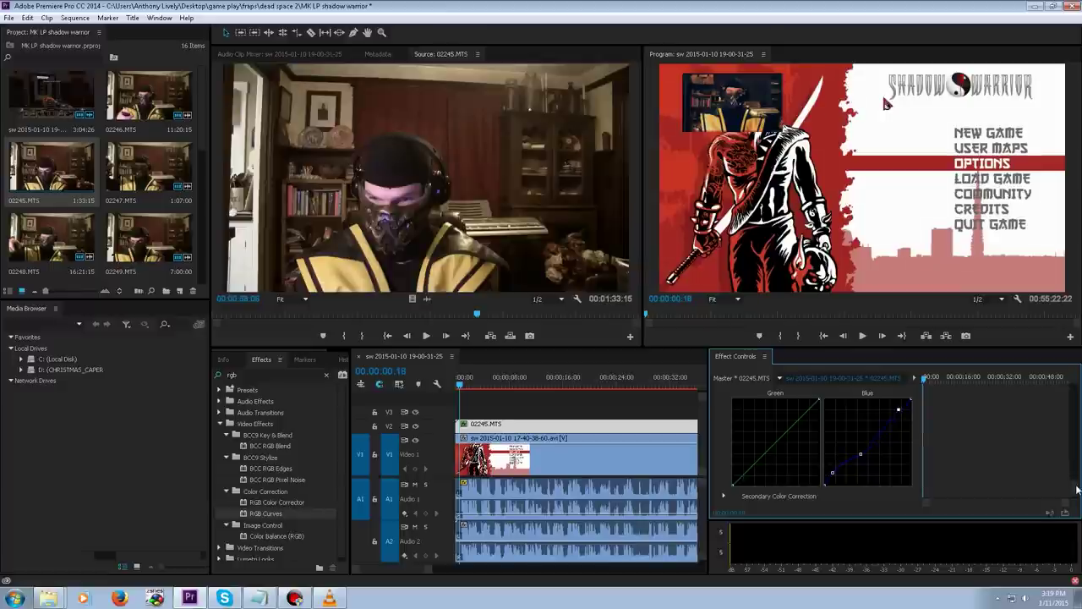
{"action": "scroll", "coordinate": [1077, 489], "scroll_direction": "up", "scroll_amount": 5}
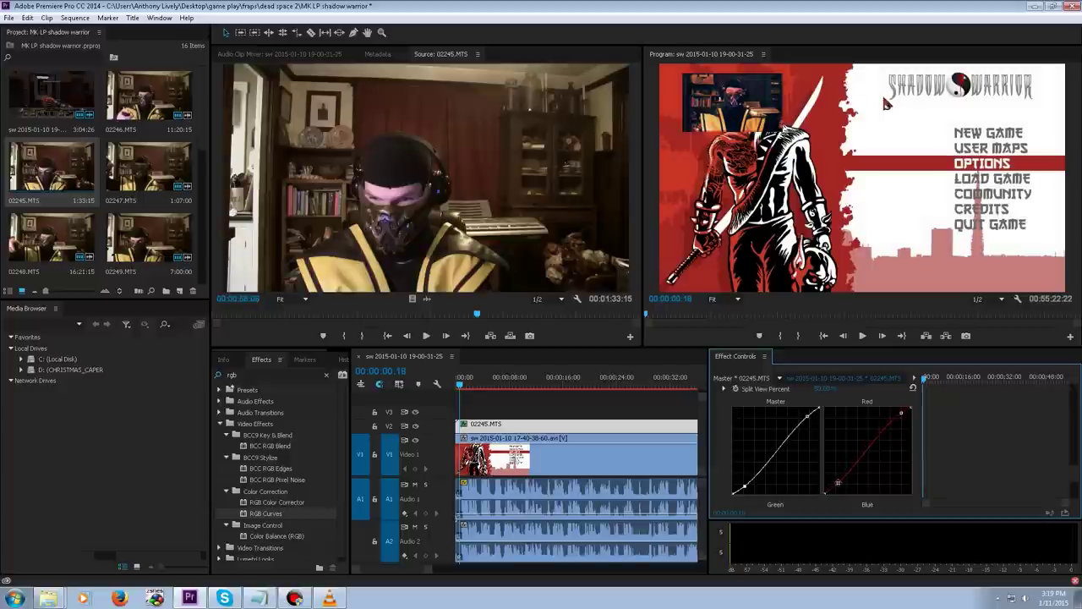
{"action": "left_click_drag", "start_coordinate": [838, 483], "coordinate": [839, 484]}
{"action": "scroll", "coordinate": [839, 485], "scroll_direction": "down", "scroll_amount": 3}
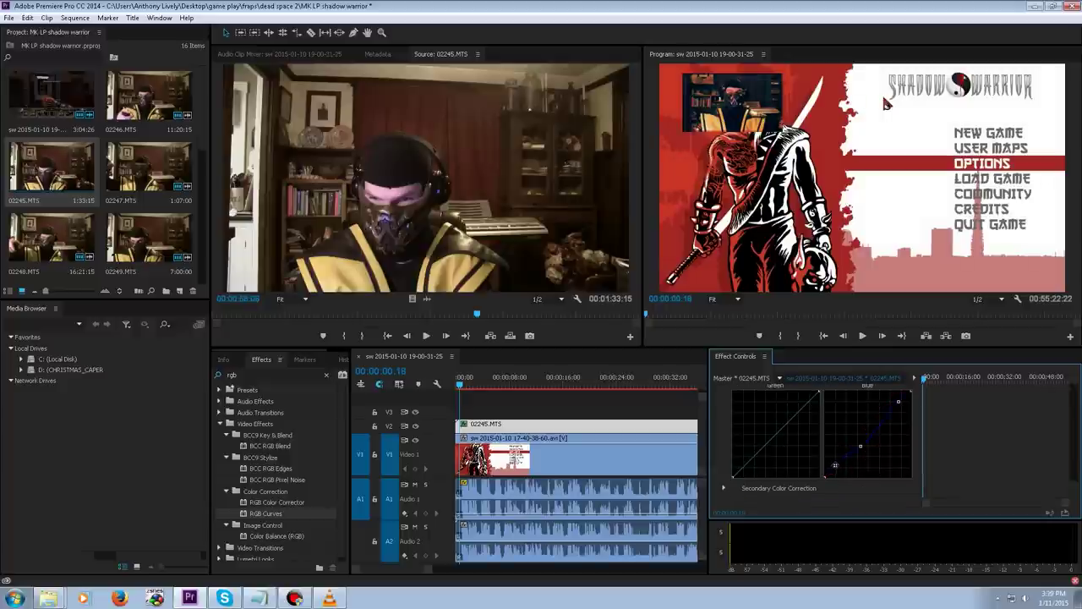
{"action": "left_click", "coordinate": [773, 443]}
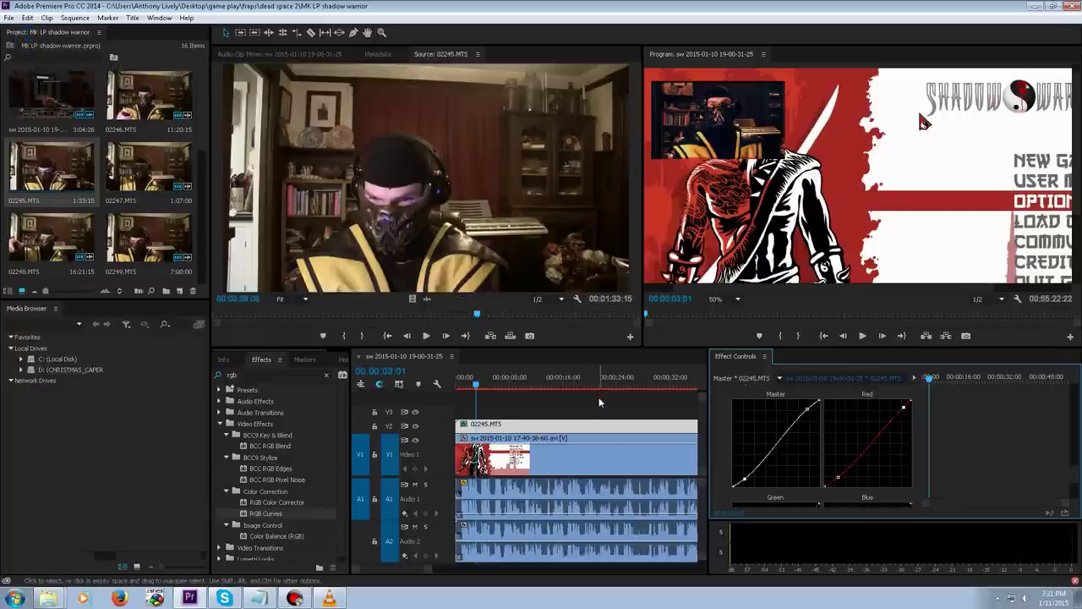
Zoom the timeline out and shorten the A2 audio clip to about 57 seconds.
{"action": "left_click", "coordinate": [434, 573]}
{"action": "key", "text": "minus"}
{"action": "key", "text": "minus"}
{"action": "key", "text": "minus"}
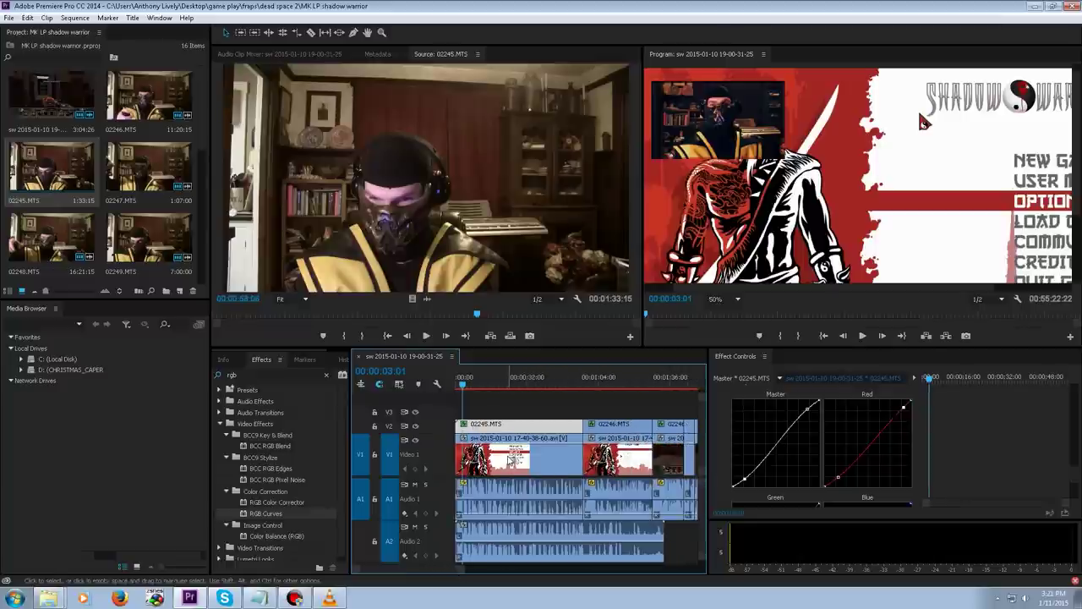
{"action": "left_click_drag", "start_coordinate": [664, 541], "coordinate": [583, 545]}
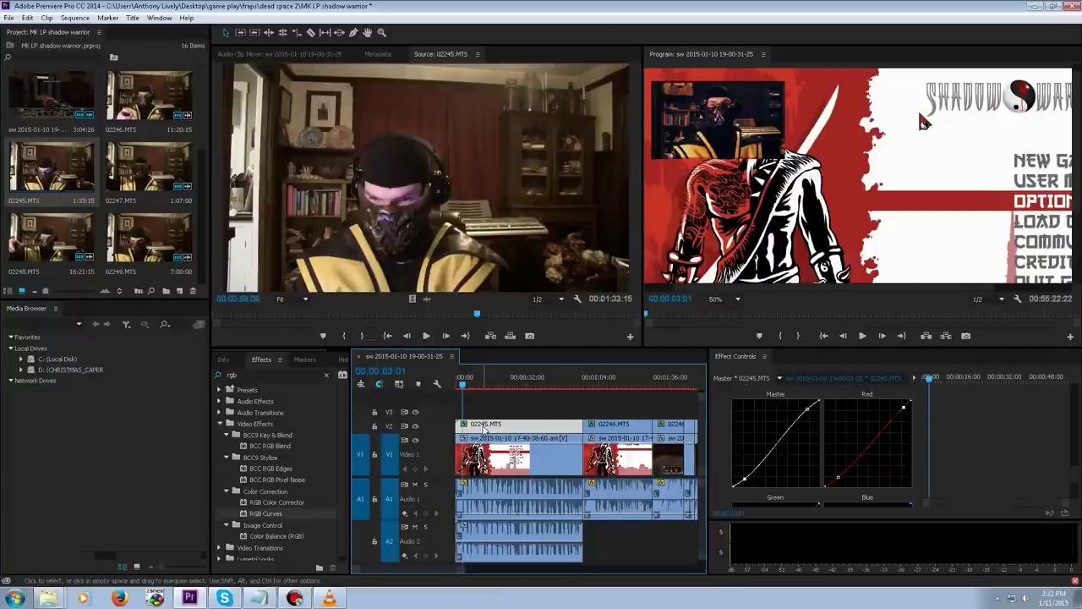
Paste the first webcam clip's attributes onto the selected V2 webcam clips, then zoom in at 00:00:29:01.
{"action": "right_click", "coordinate": [485, 427]}
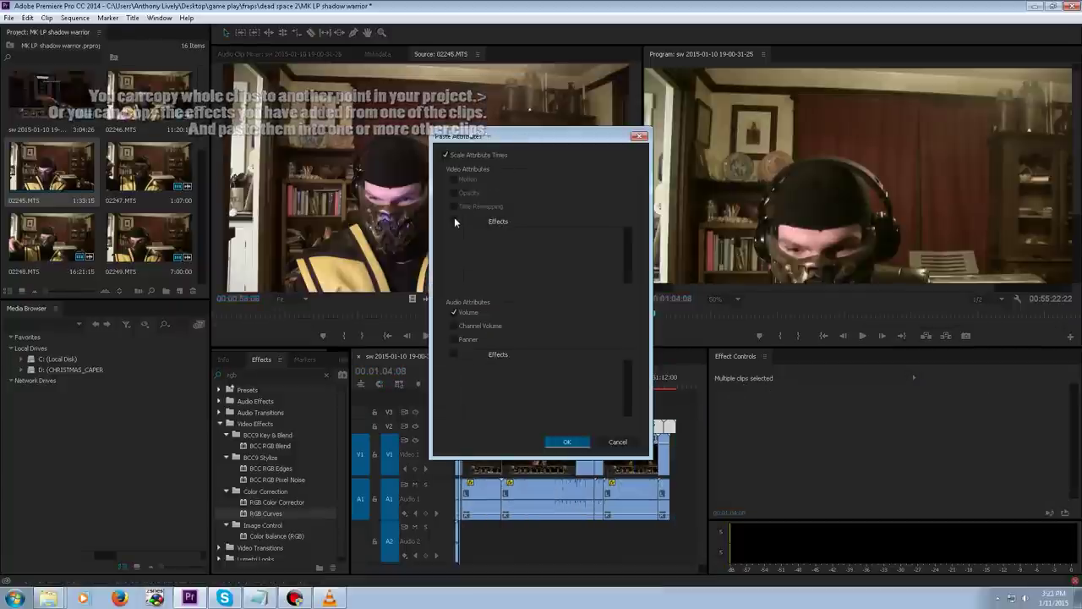
{"action": "left_click", "coordinate": [616, 441]}
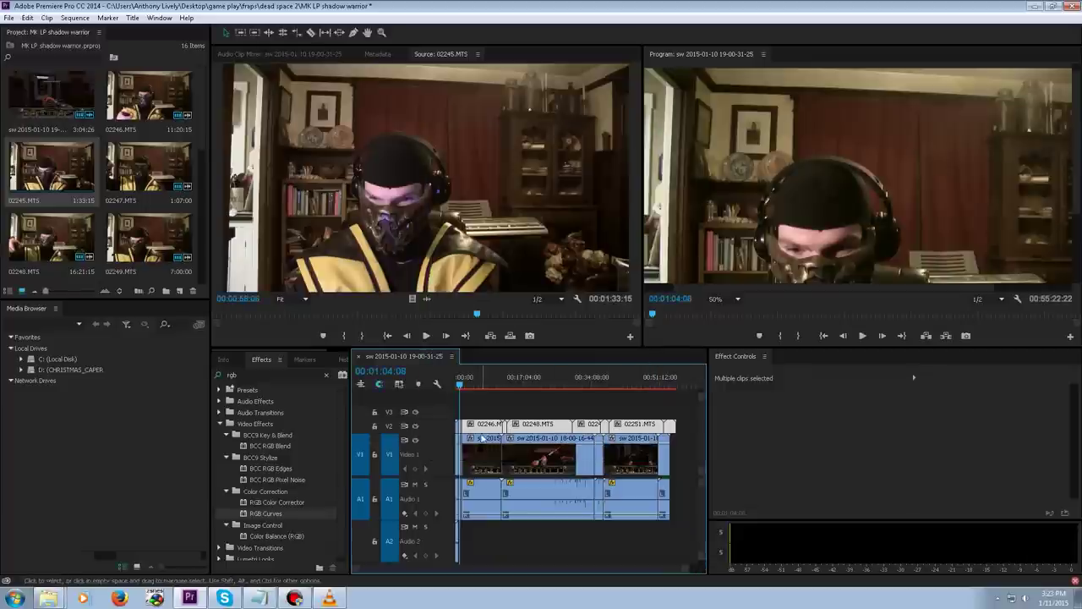
{"action": "right_click", "coordinate": [457, 431]}
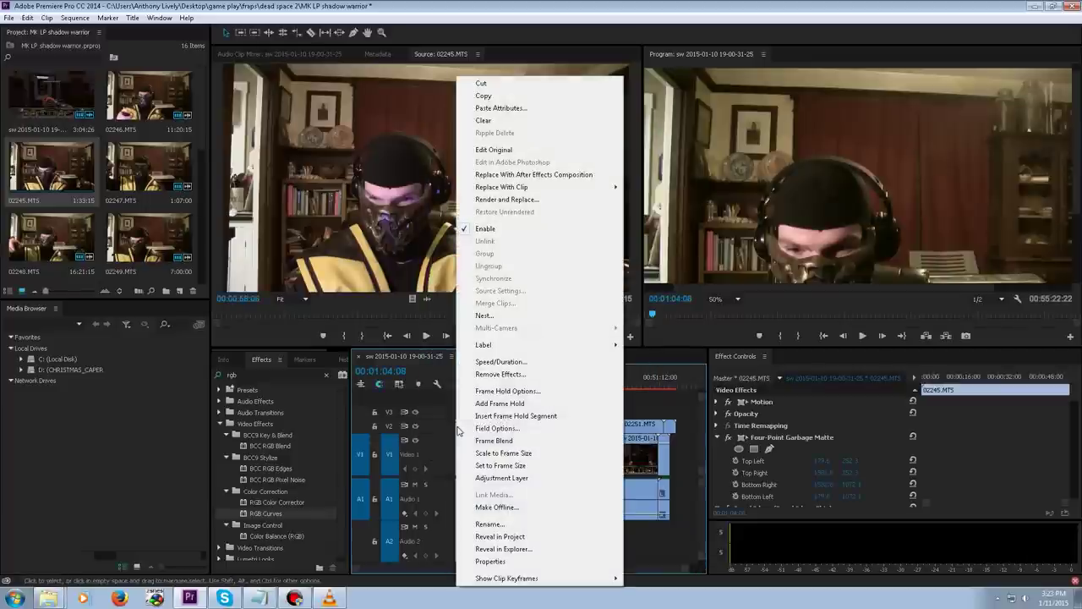
{"action": "left_click", "coordinate": [515, 107]}
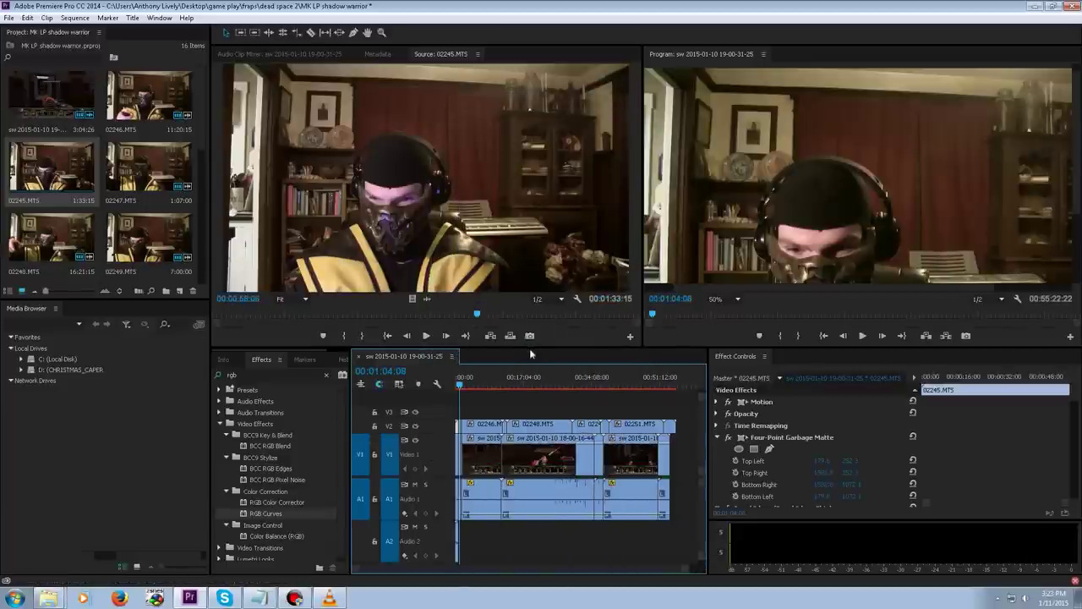
{"action": "left_click_drag", "start_coordinate": [685, 413], "coordinate": [459, 430]}
{"action": "right_click", "coordinate": [470, 430]}
{"action": "left_click", "coordinate": [518, 110]}
{"action": "left_click", "coordinate": [564, 442]}
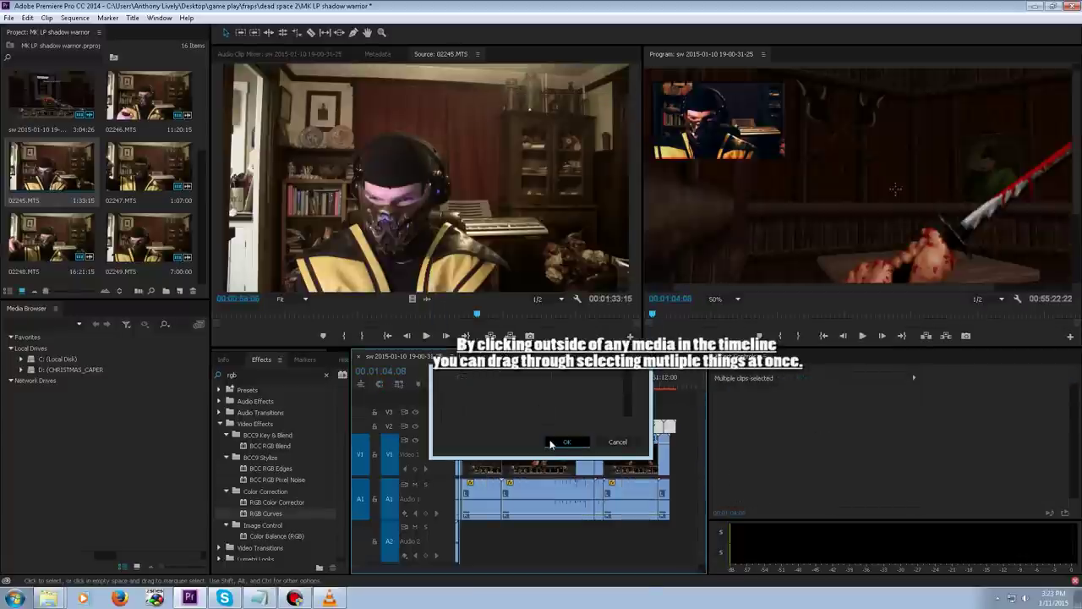
{"action": "left_click", "coordinate": [458, 382]}
{"action": "key", "text": "="}
{"action": "key", "text": "="}
{"action": "key", "text": "="}
{"action": "key", "text": "="}
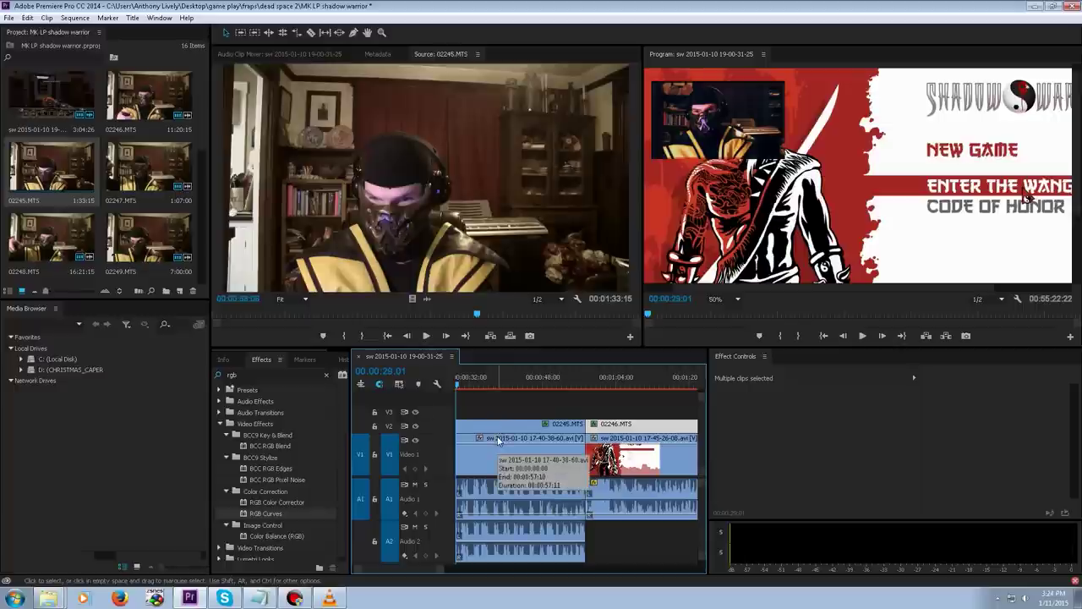
Delete the duplicate 02245.MTS audio clip on track A2.
{"action": "left_click_drag", "start_coordinate": [440, 575], "coordinate": [428, 575]}
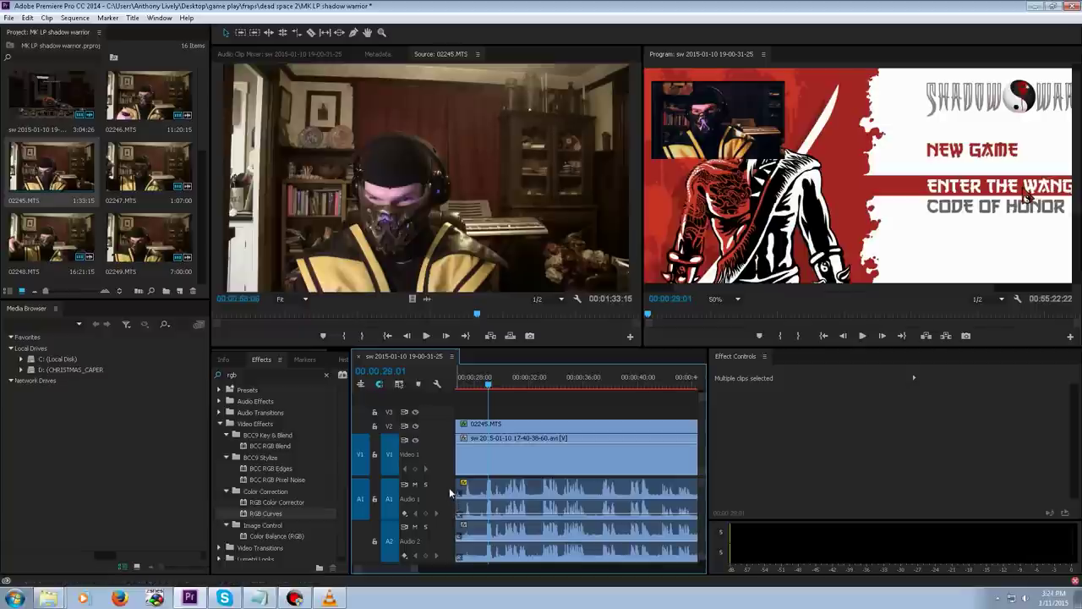
{"action": "left_click", "coordinate": [479, 430]}
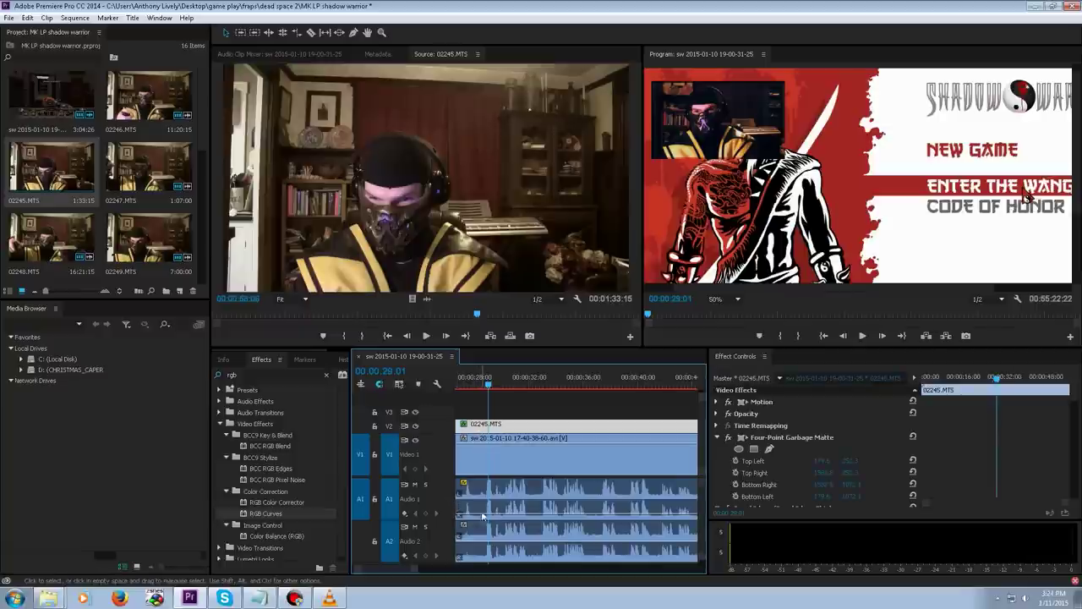
{"action": "left_click", "coordinate": [488, 511]}
{"action": "left_click", "coordinate": [484, 539]}
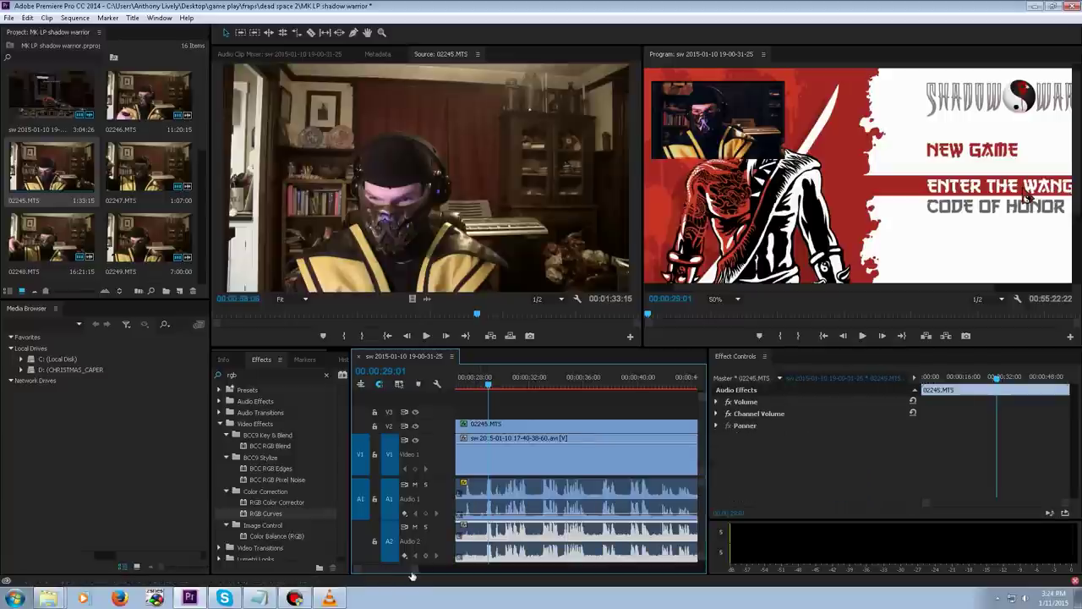
{"action": "left_click_drag", "start_coordinate": [413, 568], "coordinate": [403, 571]}
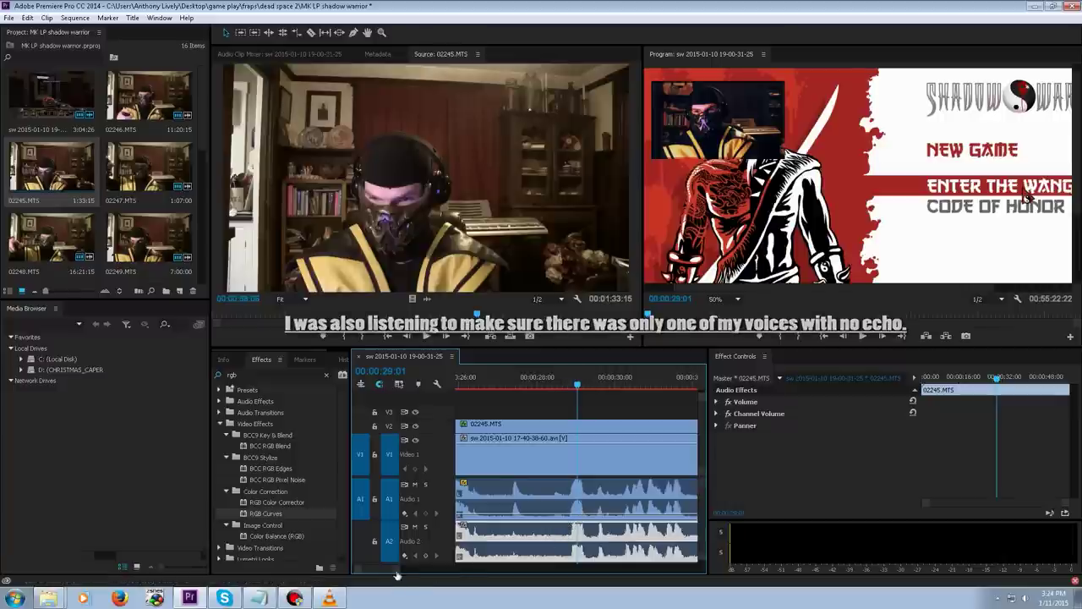
{"action": "left_click_drag", "start_coordinate": [396, 574], "coordinate": [364, 574]}
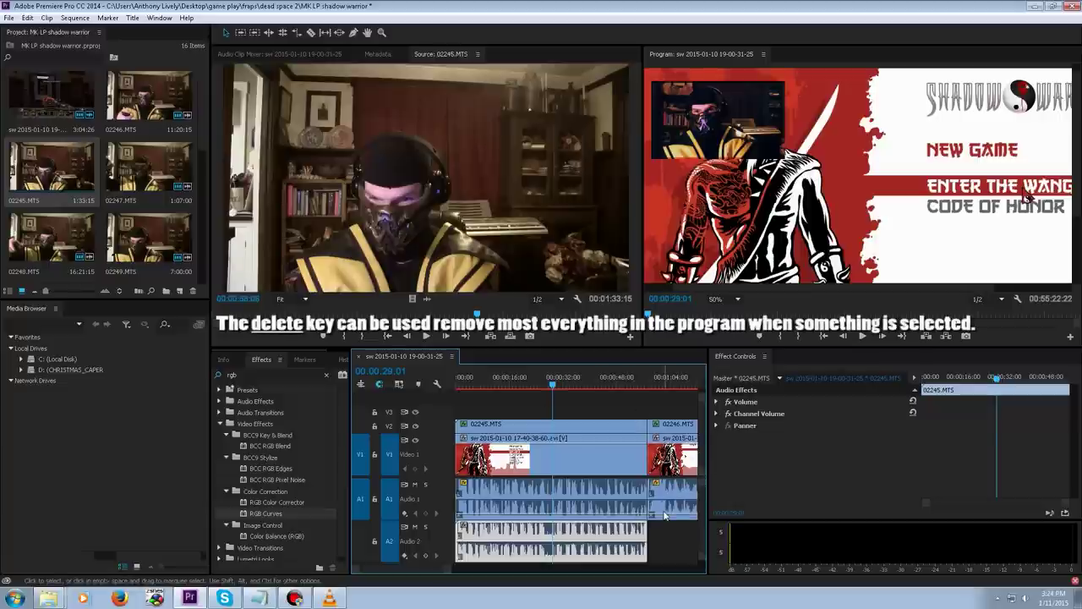
{"action": "key", "text": "Delete"}
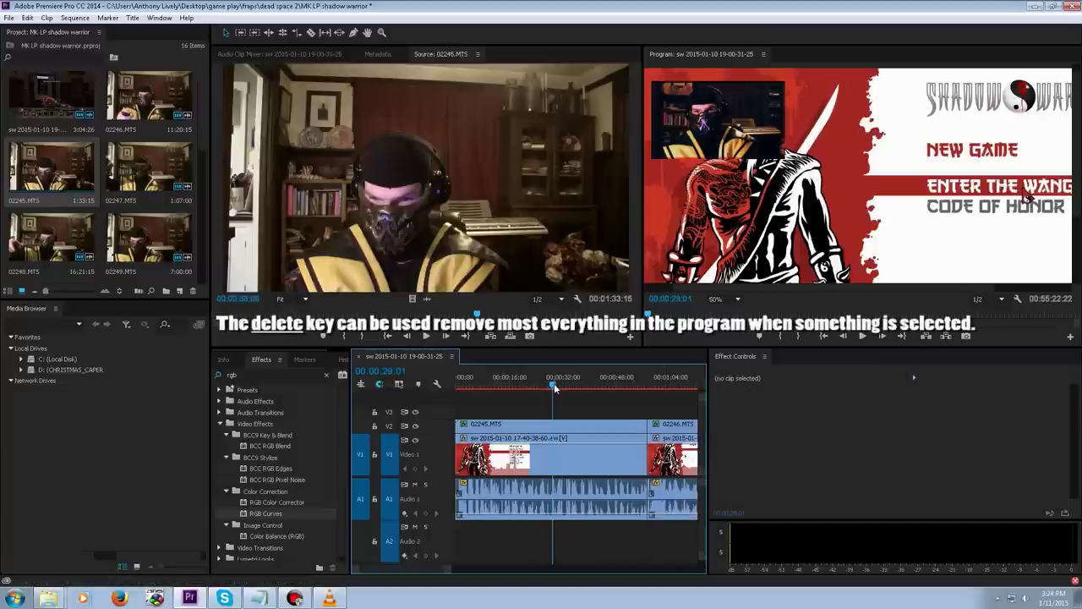
Play and scrub around 00:00:56–00:00:58 to check the webcam cut.
{"action": "left_click_drag", "start_coordinate": [554, 387], "coordinate": [641, 390]}
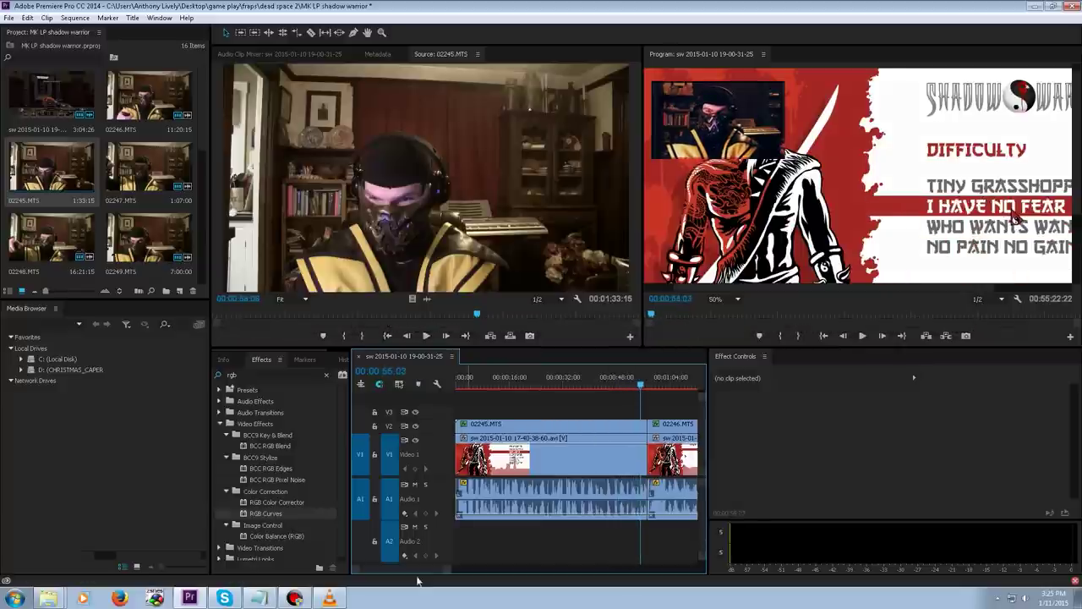
{"action": "key", "text": "equal"}
{"action": "key", "text": "space"}
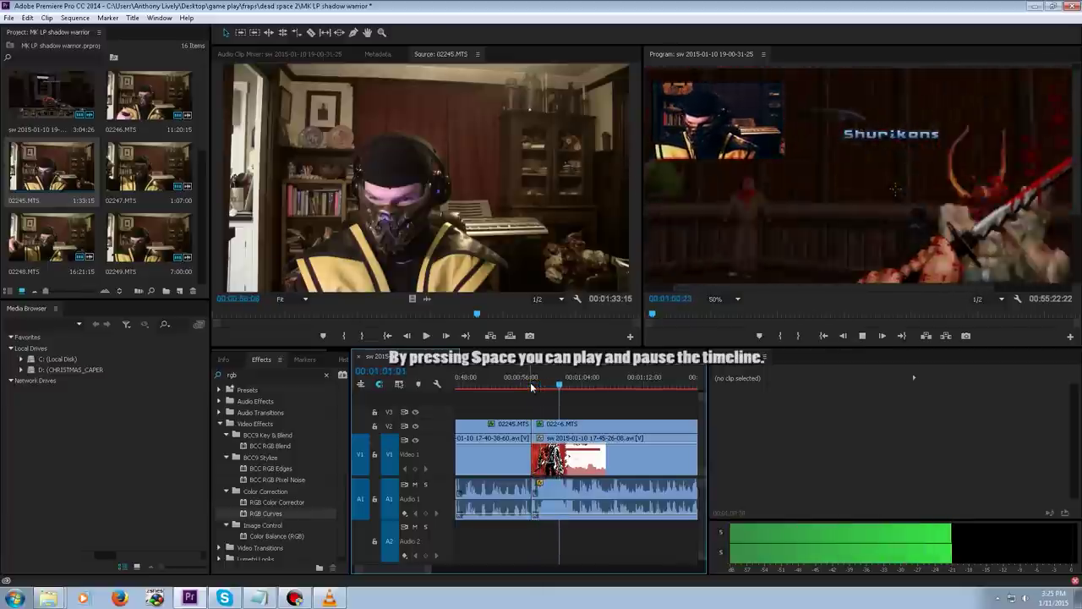
{"action": "left_click", "coordinate": [522, 387]}
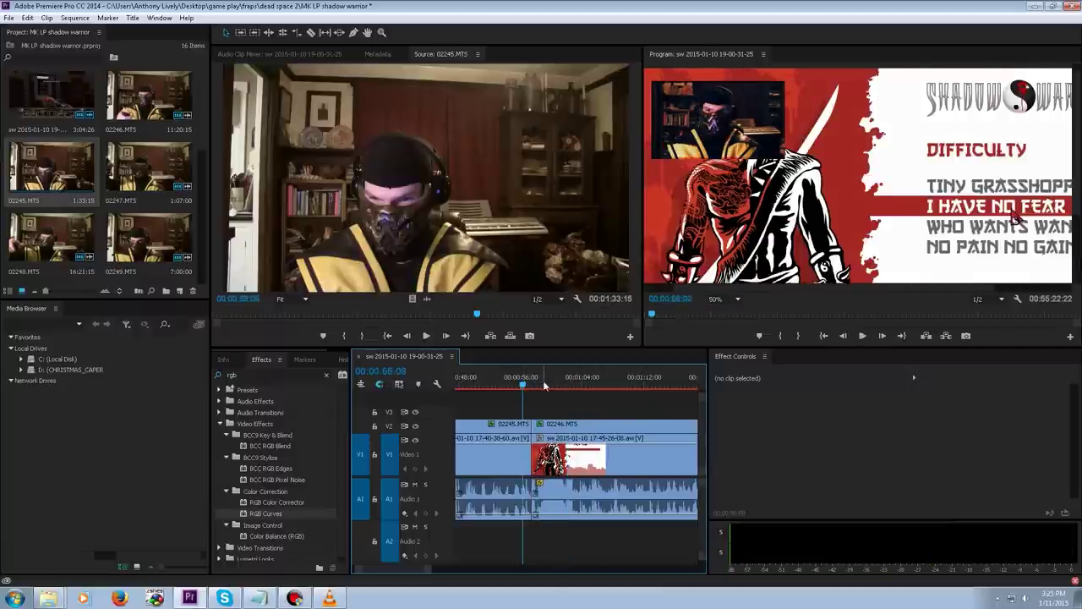
{"action": "left_click_drag", "start_coordinate": [544, 386], "coordinate": [525, 387]}
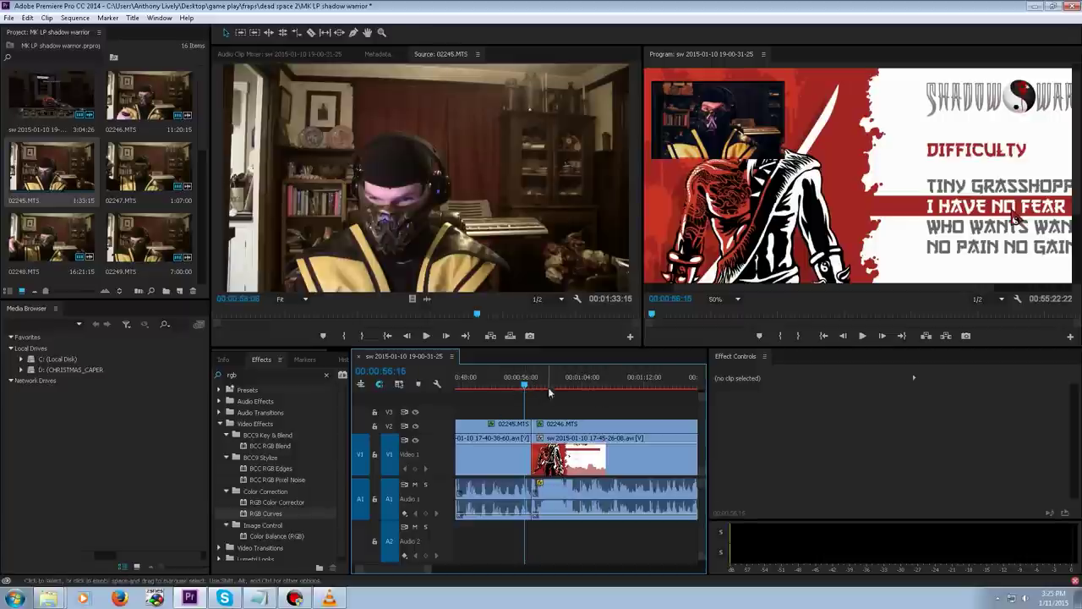
{"action": "left_click", "coordinate": [414, 573]}
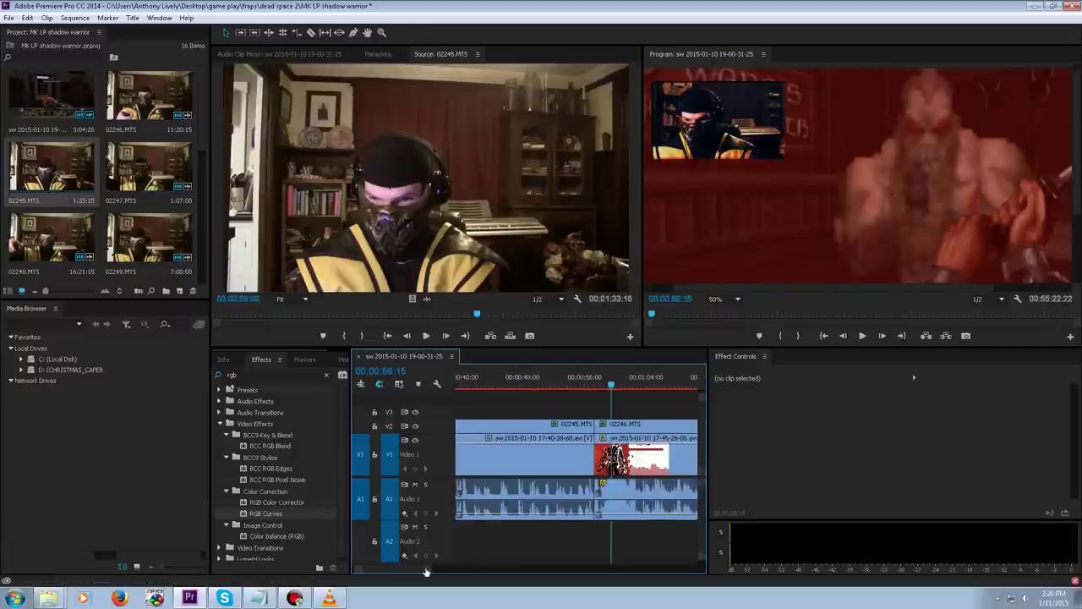
{"action": "key", "text": "minus"}
{"action": "key", "text": "minus"}
{"action": "key", "text": "minus"}
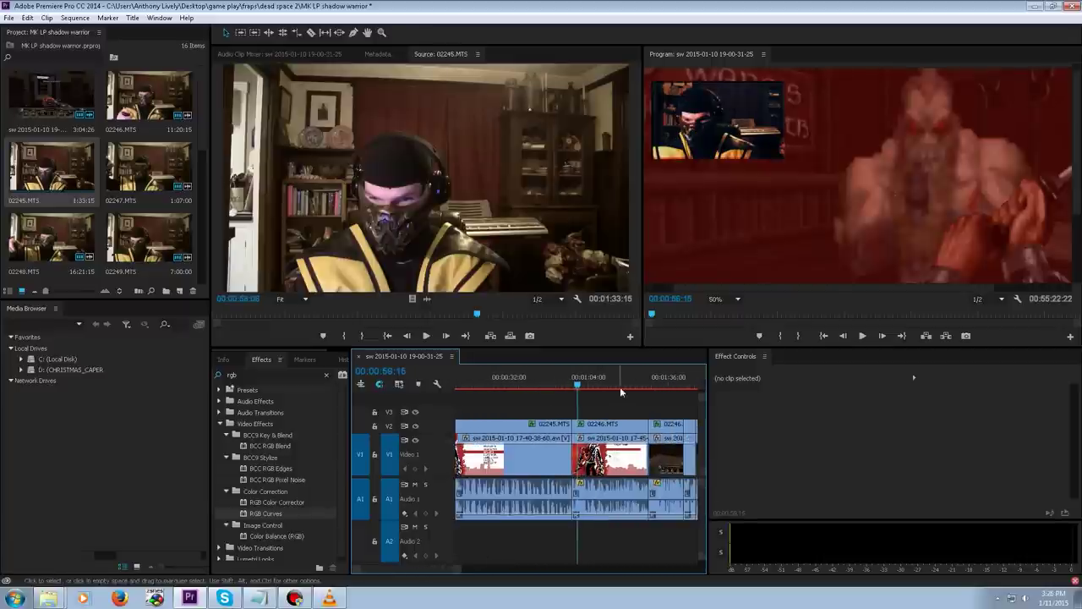
Jump to the edit point near 00:01:53:23 and scrub forward looking for a cut.
{"action": "left_click", "coordinate": [644, 388]}
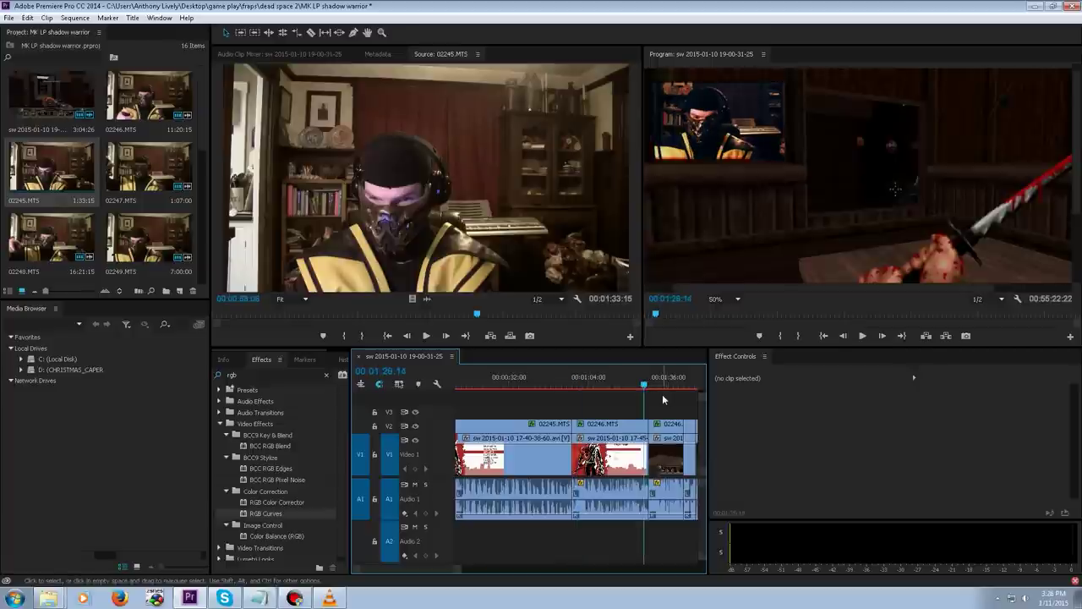
{"action": "left_click", "coordinate": [646, 388]}
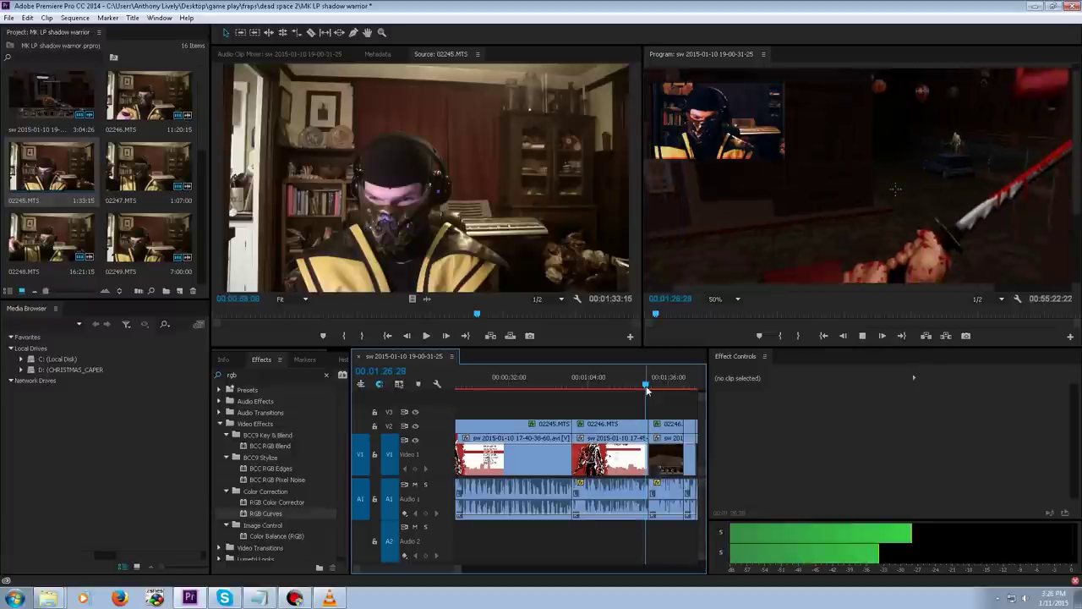
{"action": "key", "text": "Down"}
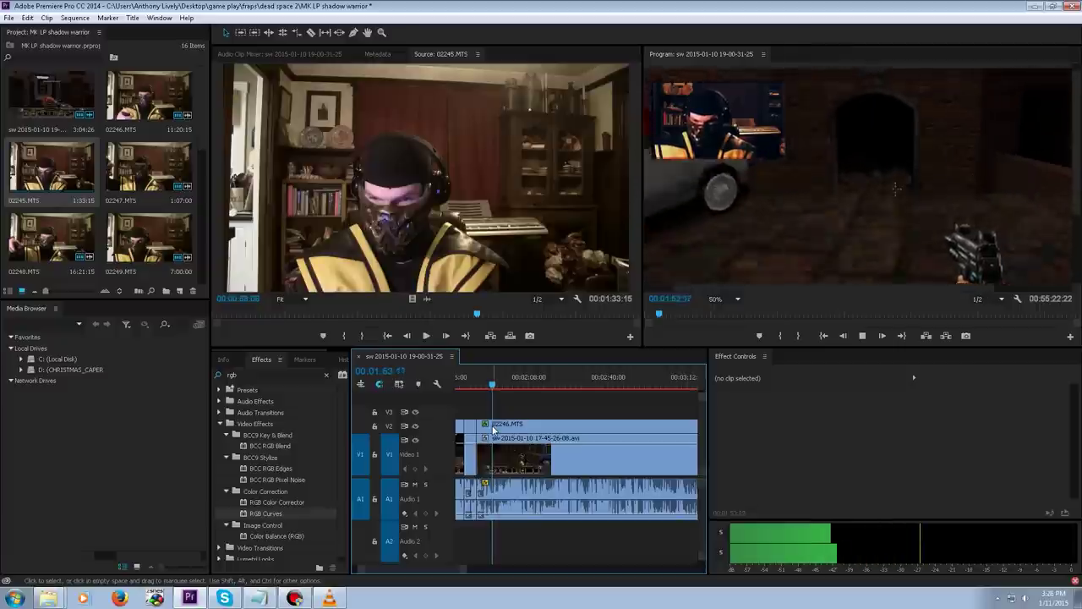
{"action": "key", "text": "space"}
{"action": "left_click_drag", "start_coordinate": [462, 574], "coordinate": [452, 575]}
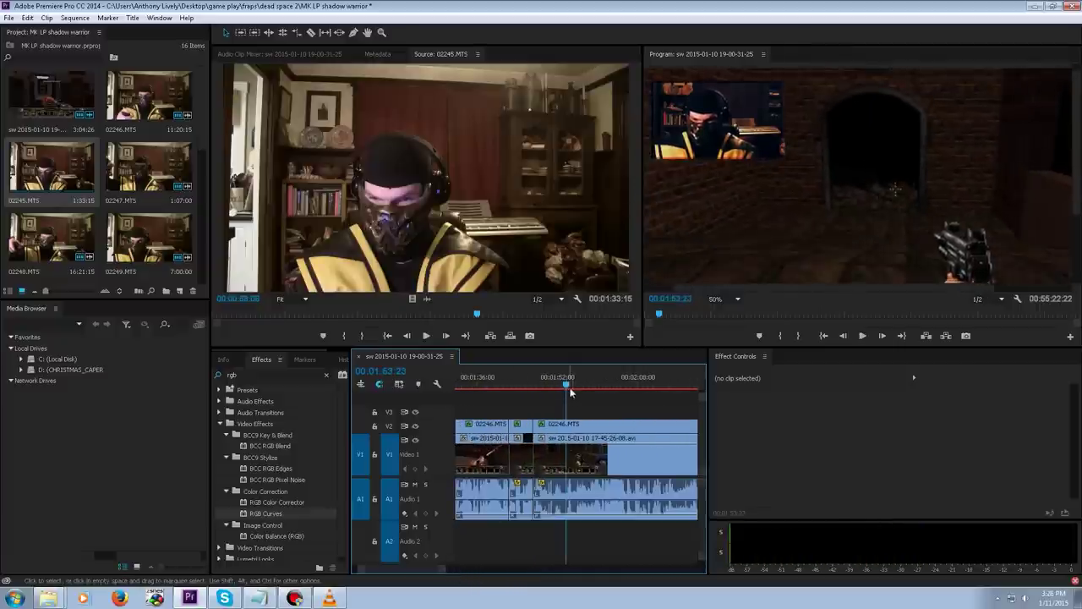
{"action": "left_click_drag", "start_coordinate": [566, 389], "coordinate": [573, 389]}
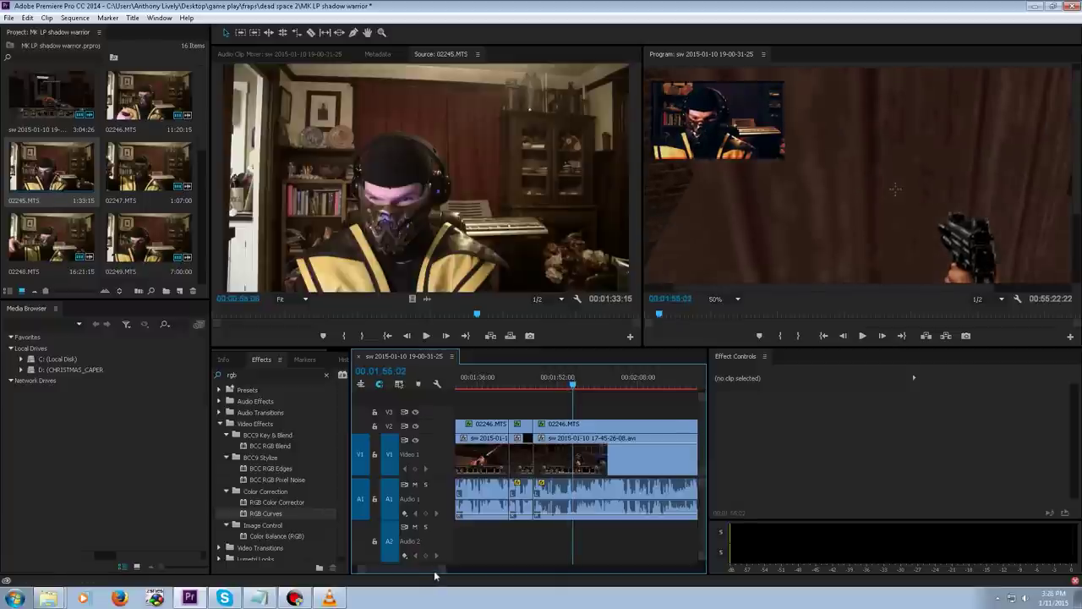
Split the webcam, gameplay and audio clips at 00:01:53:16, then switch to the Razor tool.
{"action": "left_click_drag", "start_coordinate": [438, 569], "coordinate": [422, 568]}
{"action": "left_click", "coordinate": [570, 387]}
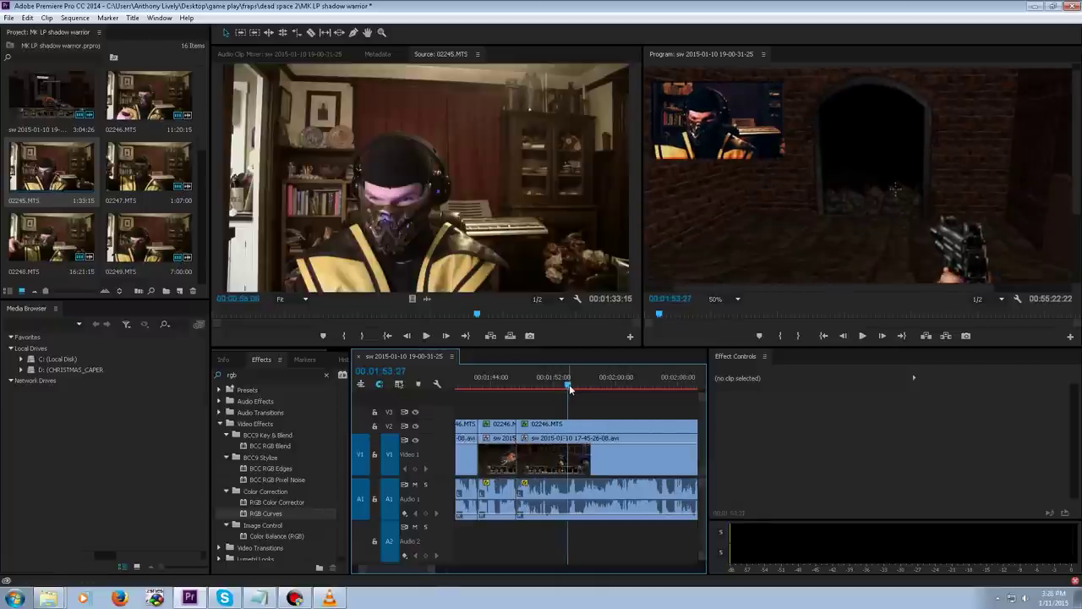
{"action": "left_click_drag", "start_coordinate": [570, 389], "coordinate": [567, 390]}
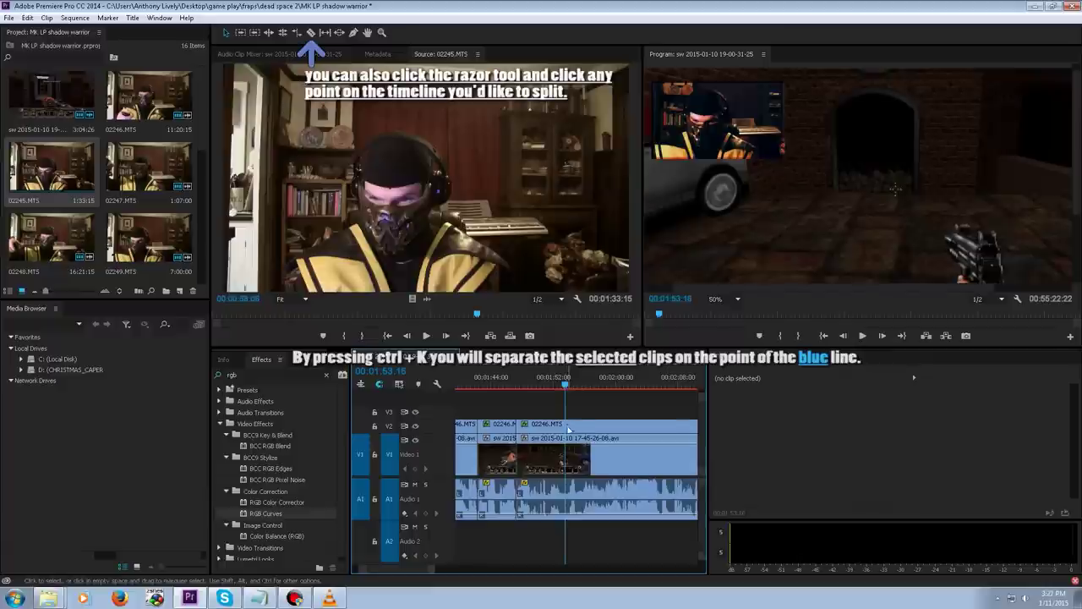
{"action": "key", "text": "ctrl+k"}
{"action": "left_click", "coordinate": [568, 489]}
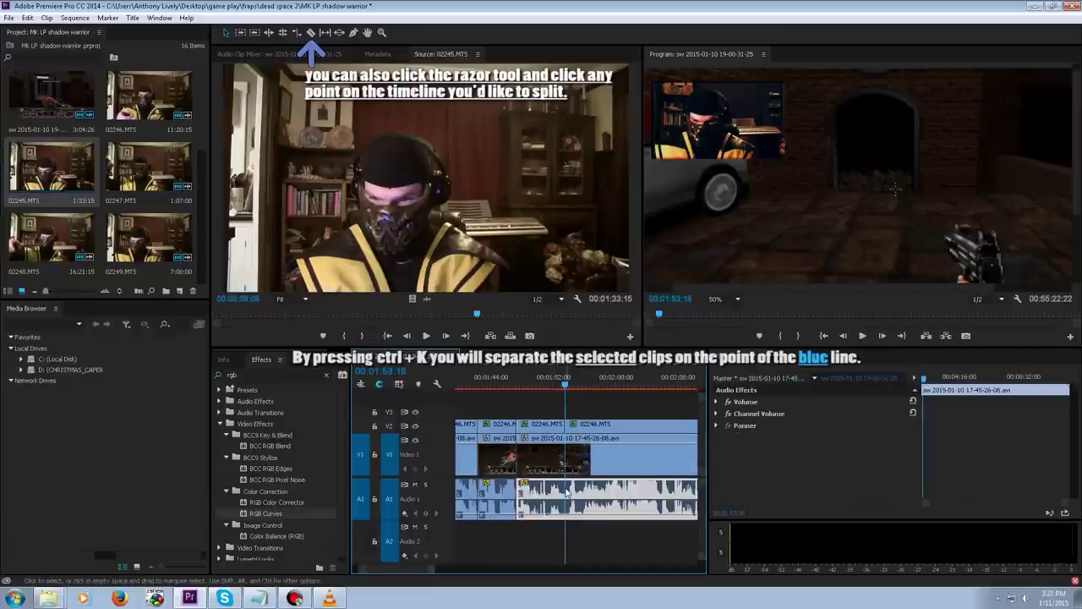
{"action": "left_click", "coordinate": [583, 411]}
{"action": "key", "text": "minus"}
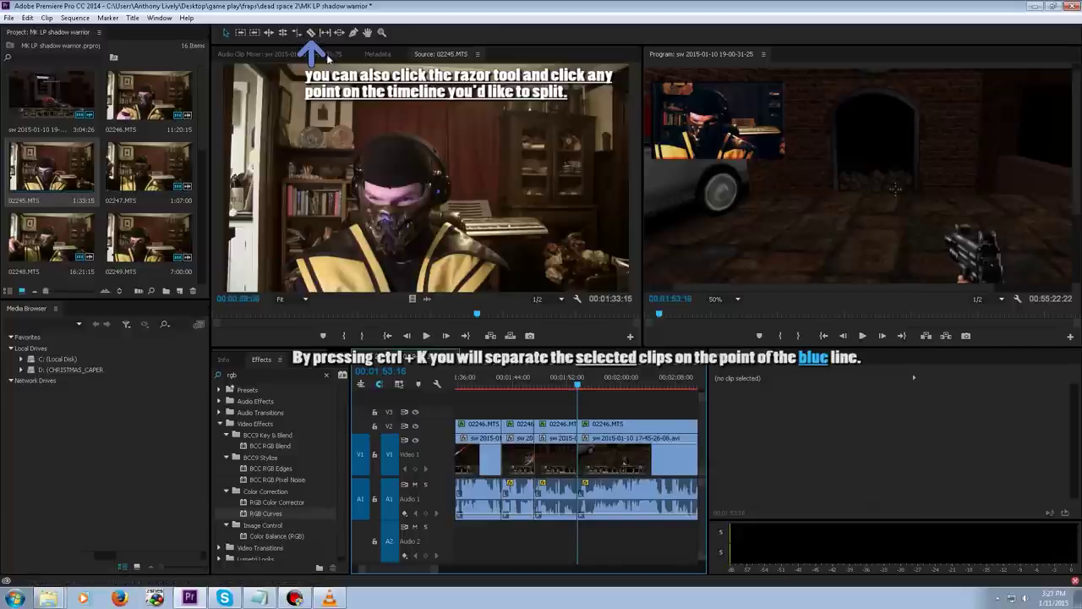
{"action": "left_click", "coordinate": [312, 33]}
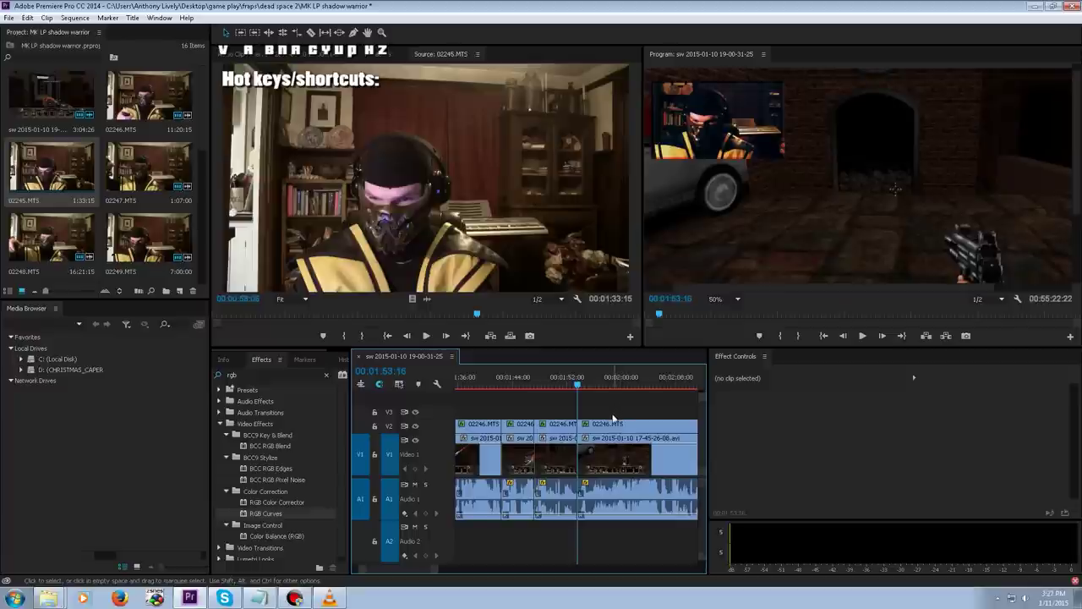
{"action": "key", "text": "c"}
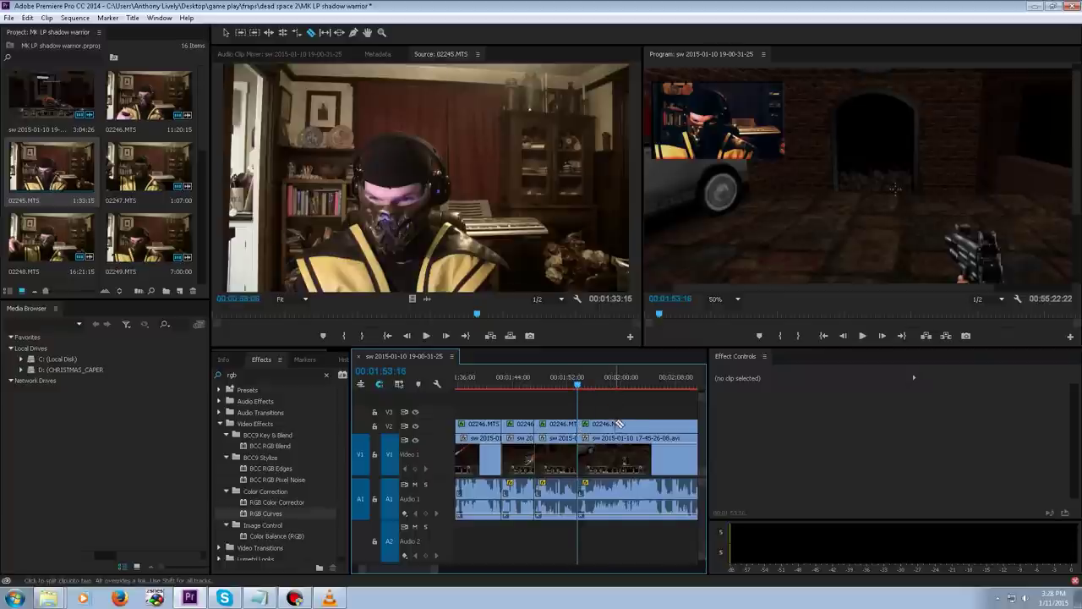
Play through the footage from 00:01:54 to around 00:02:11 to review it.
{"action": "key", "text": "space"}
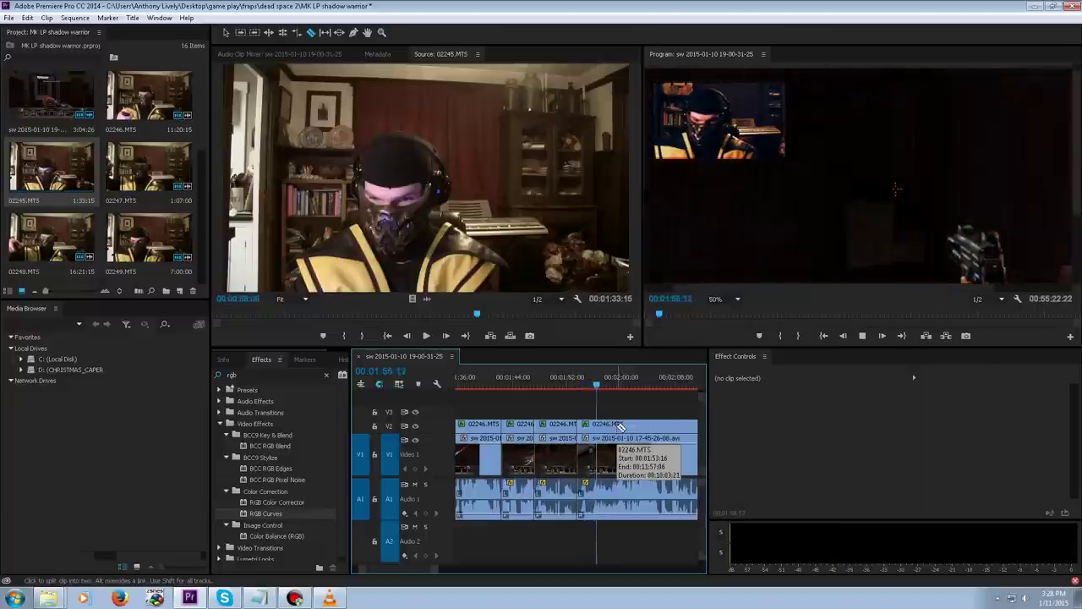
{"action": "key", "text": "space"}
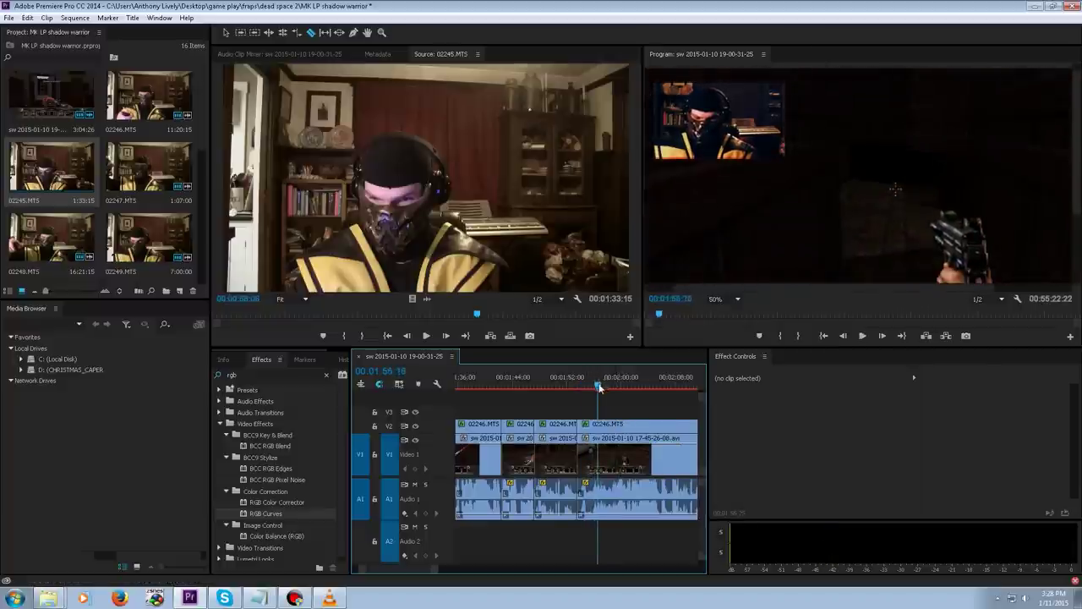
{"action": "left_click_drag", "start_coordinate": [599, 380], "coordinate": [662, 388]}
{"action": "key", "text": "space"}
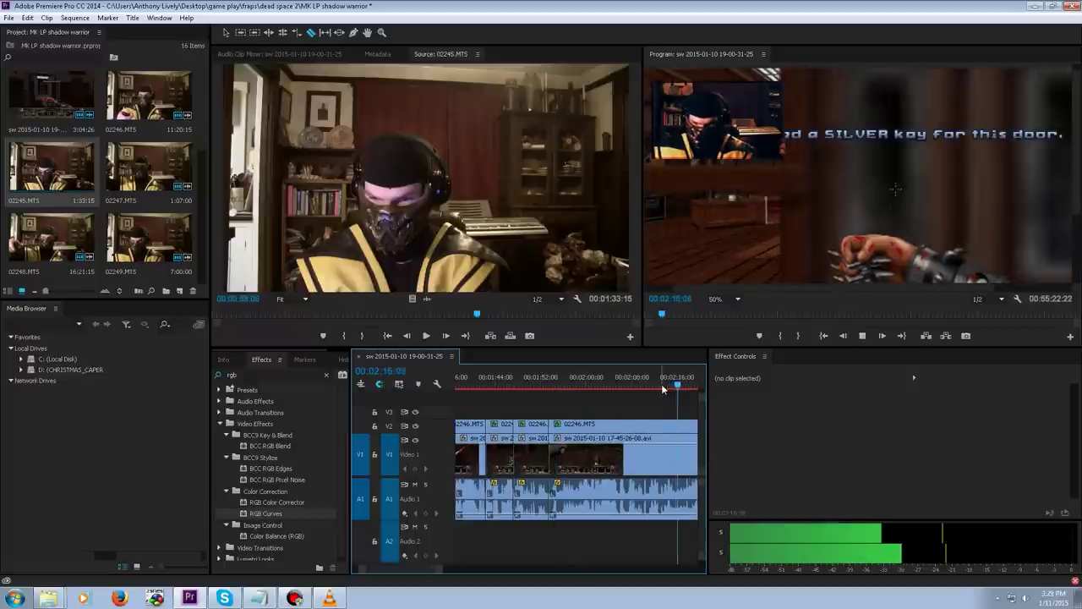
{"action": "key", "text": "space"}
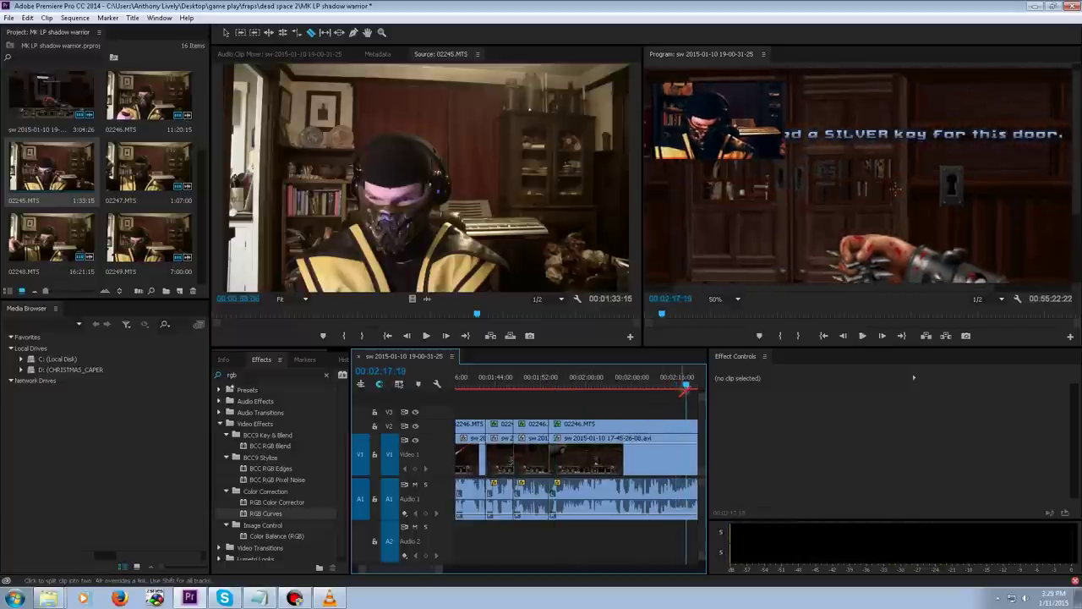
{"action": "left_click", "coordinate": [676, 387]}
{"action": "left_click_drag", "start_coordinate": [676, 390], "coordinate": [648, 392]}
Razor-cut every track at 00:02:20:08, then return to the Selection tool.
{"action": "key", "text": "space"}
{"action": "key", "text": "equal"}
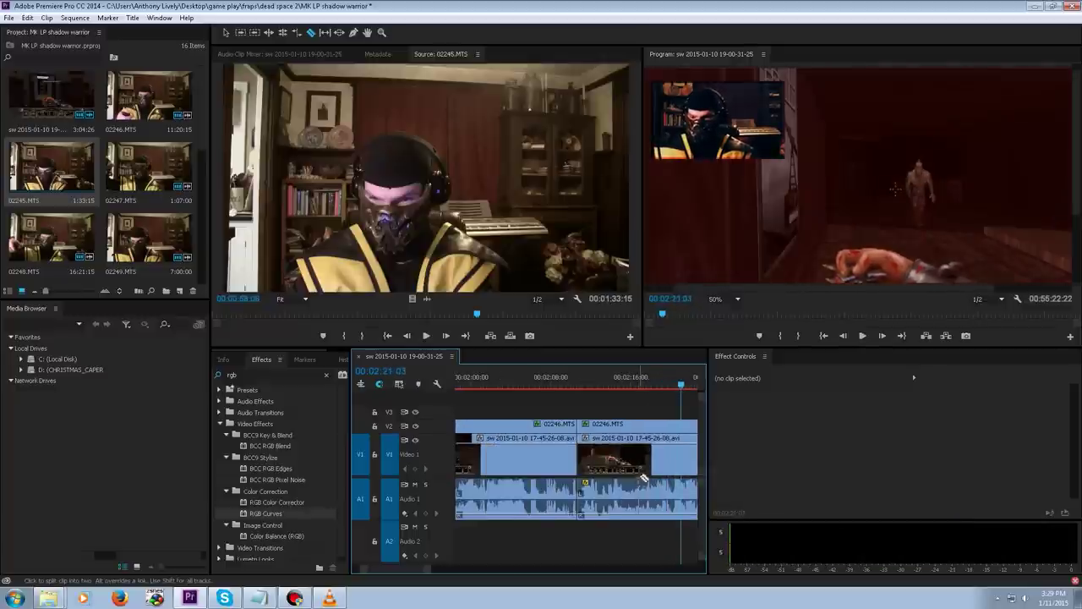
{"action": "key", "text": "space"}
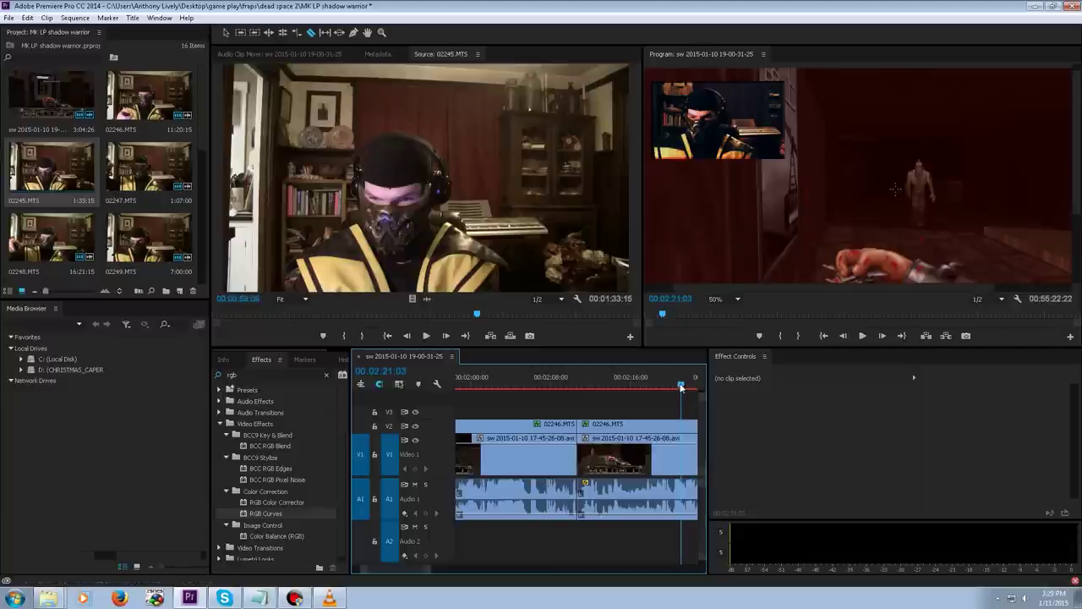
{"action": "left_click_drag", "start_coordinate": [682, 386], "coordinate": [673, 387]}
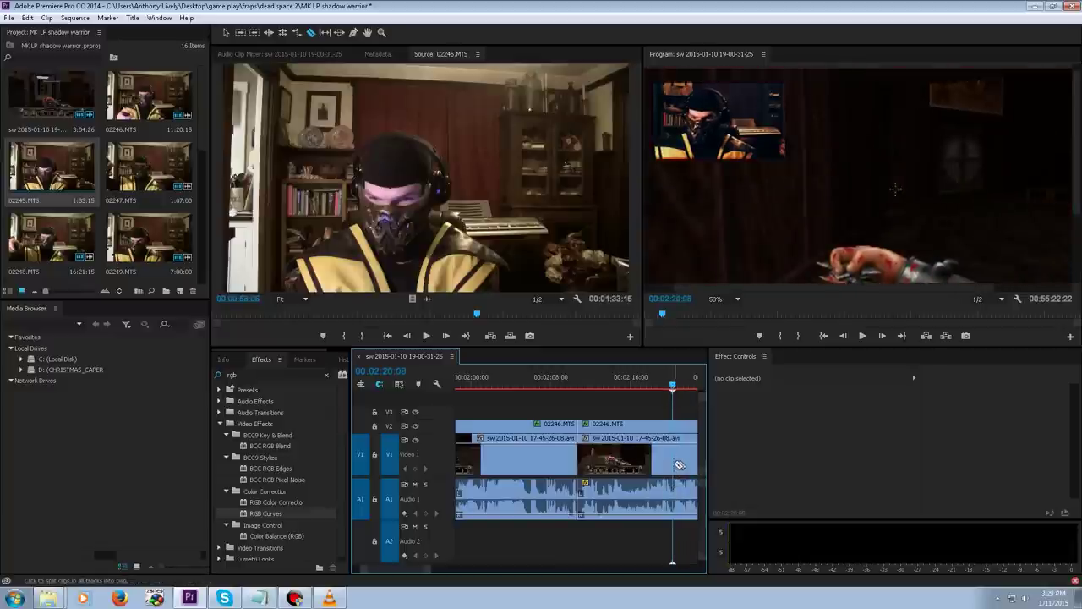
{"action": "left_click", "coordinate": [680, 465], "text": "shift"}
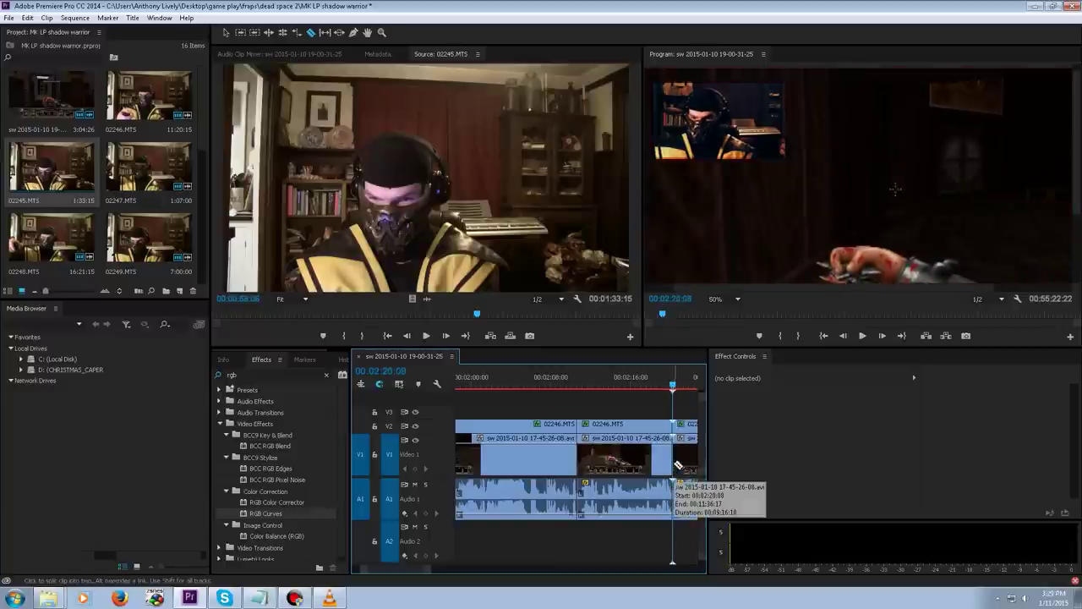
{"action": "key", "text": "v"}
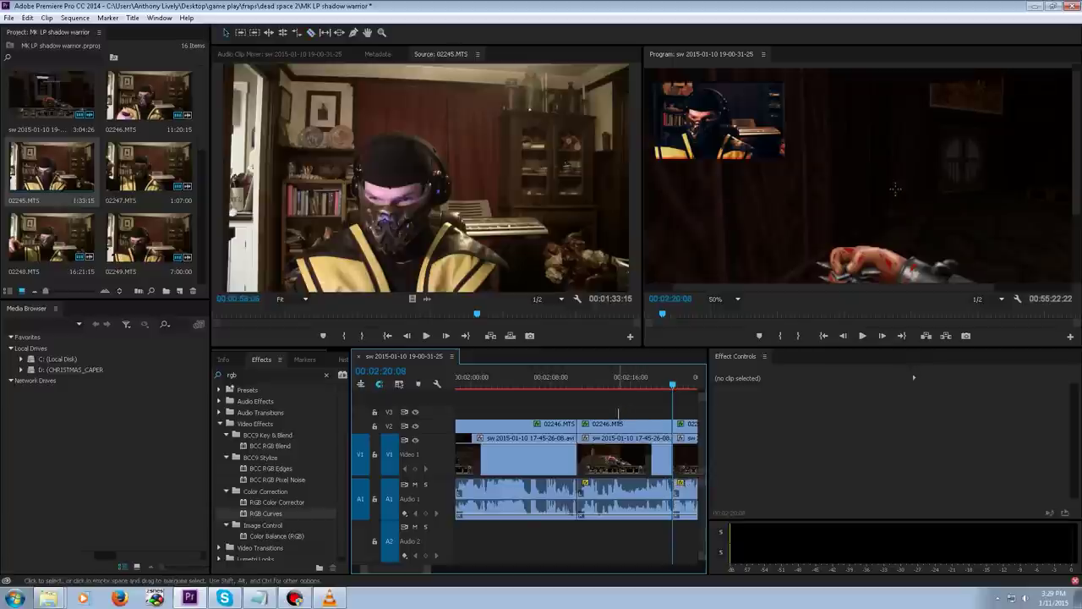
{"action": "left_click", "coordinate": [620, 415]}
{"action": "left_click", "coordinate": [623, 416]}
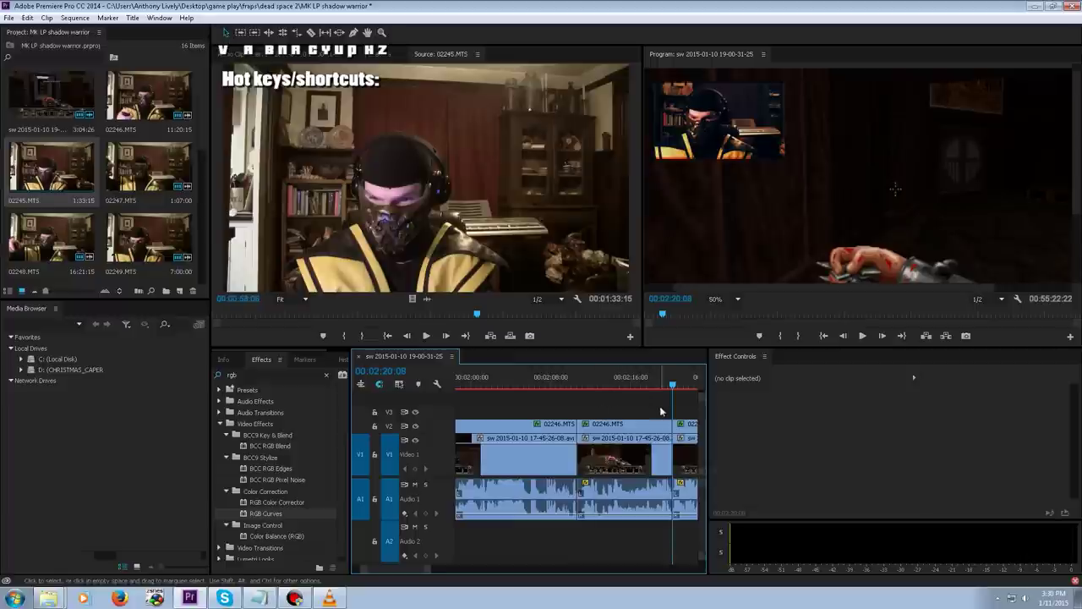
Delete the segment between the cuts and ripple-delete its gap, shortening the sequence to 00:54:58:06.
{"action": "left_click_drag", "start_coordinate": [674, 409], "coordinate": [637, 535]}
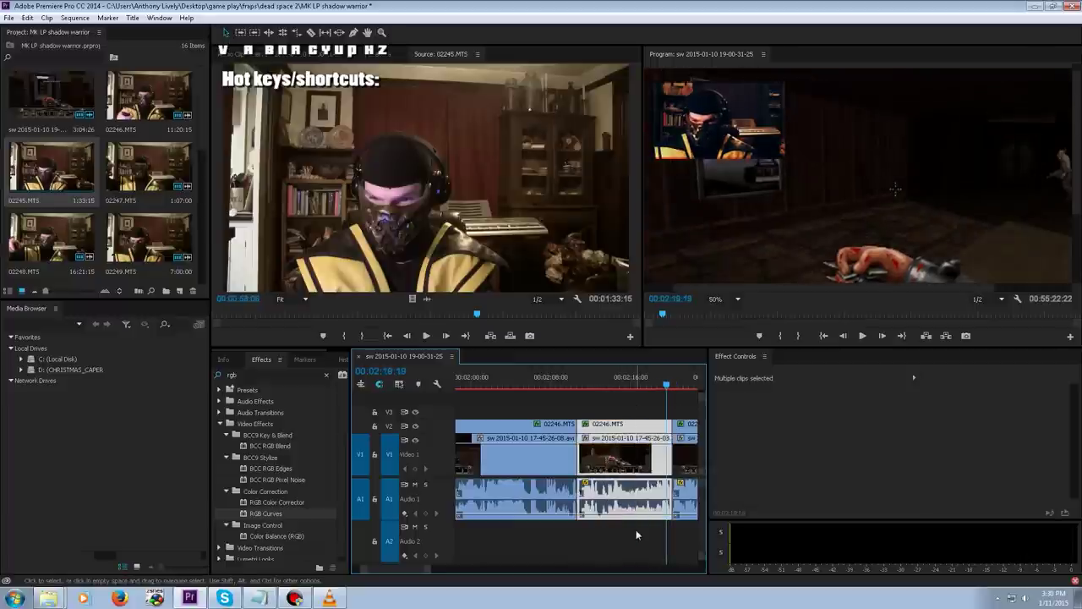
{"action": "key", "text": "Delete"}
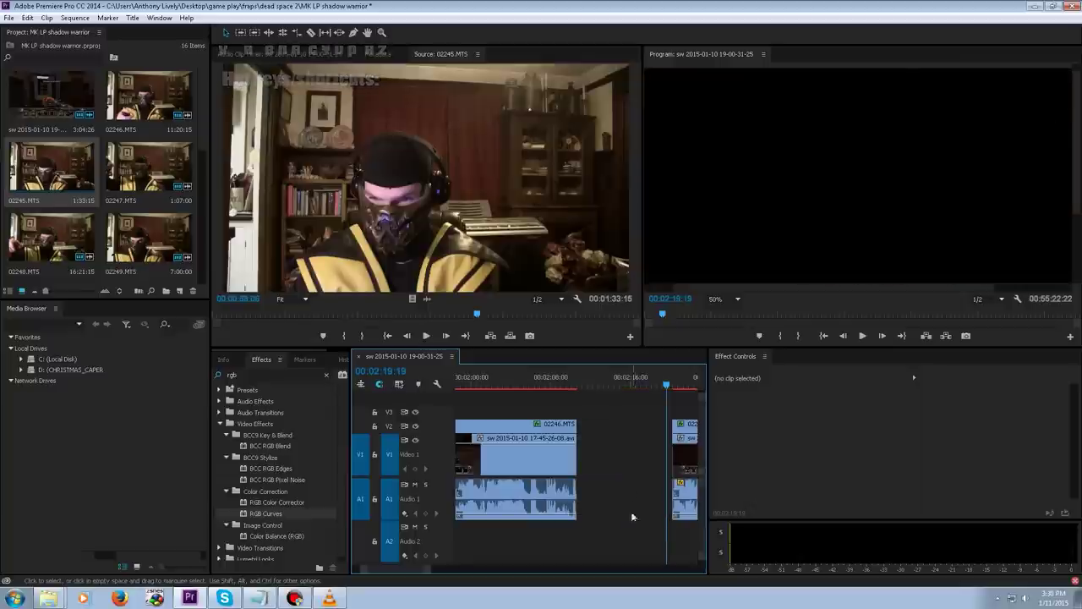
{"action": "left_click", "coordinate": [617, 429]}
{"action": "left_click_drag", "start_coordinate": [608, 401], "coordinate": [649, 541]}
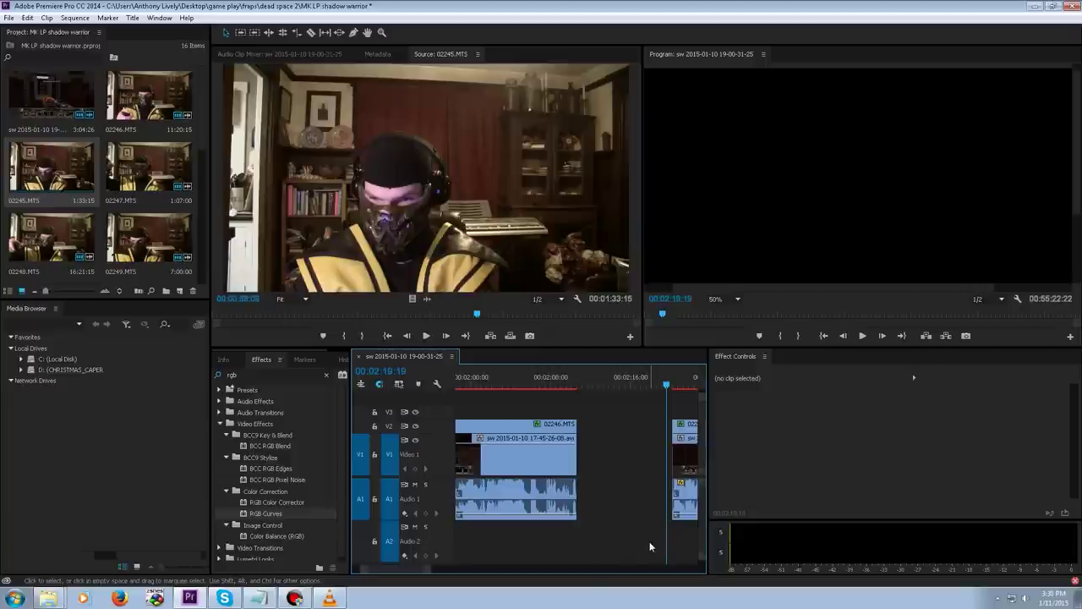
{"action": "left_click", "coordinate": [610, 422]}
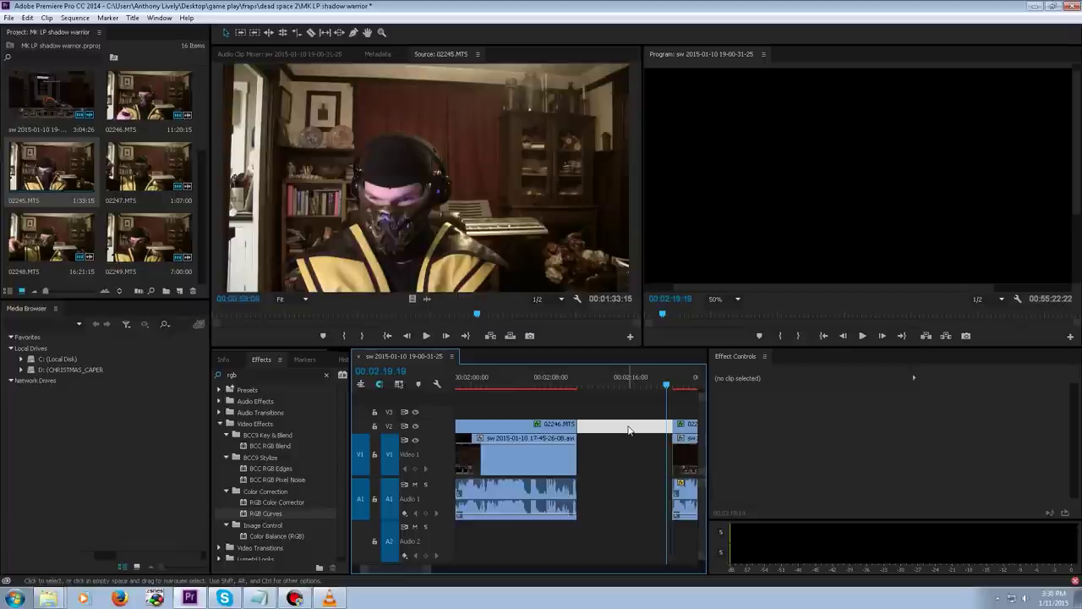
{"action": "key", "text": "Delete"}
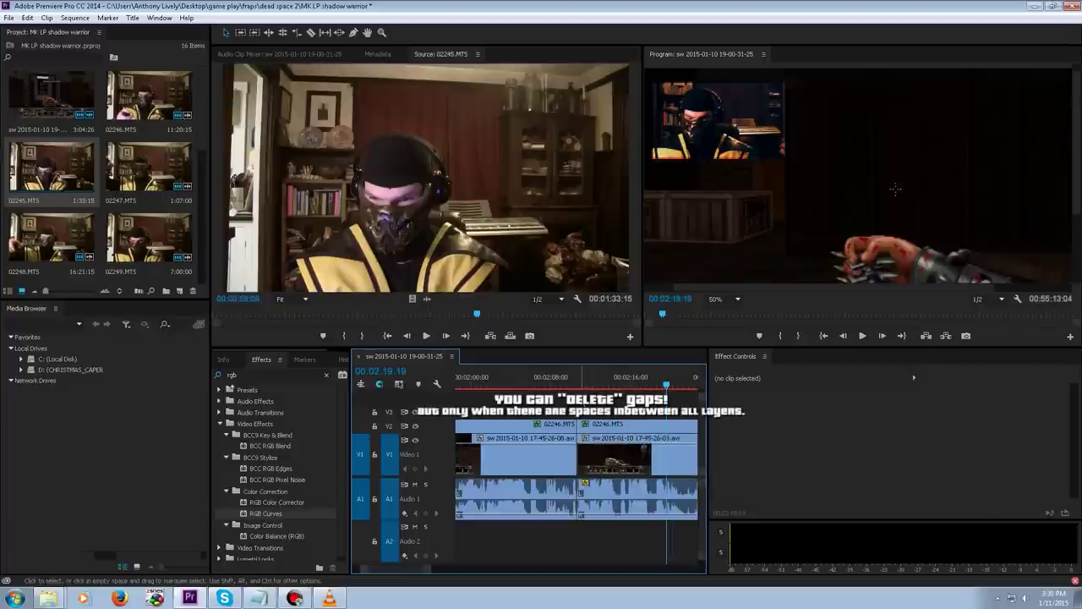
{"action": "left_click", "coordinate": [574, 385]}
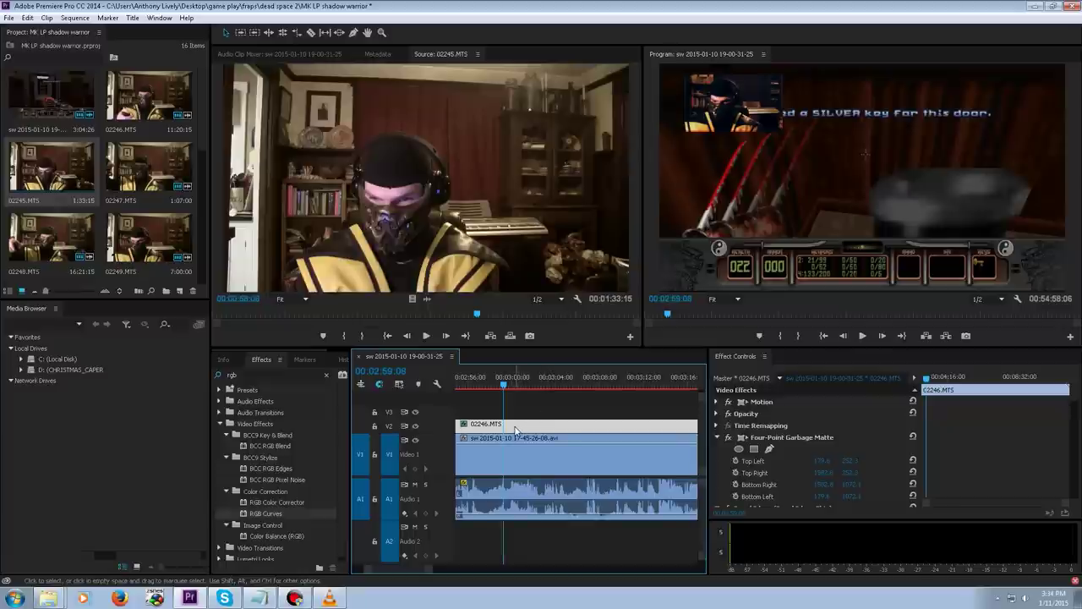
Razor-cut the webcam, gameplay and audio clips on all tracks at 00:02:46:26.
{"action": "left_click", "coordinate": [512, 461]}
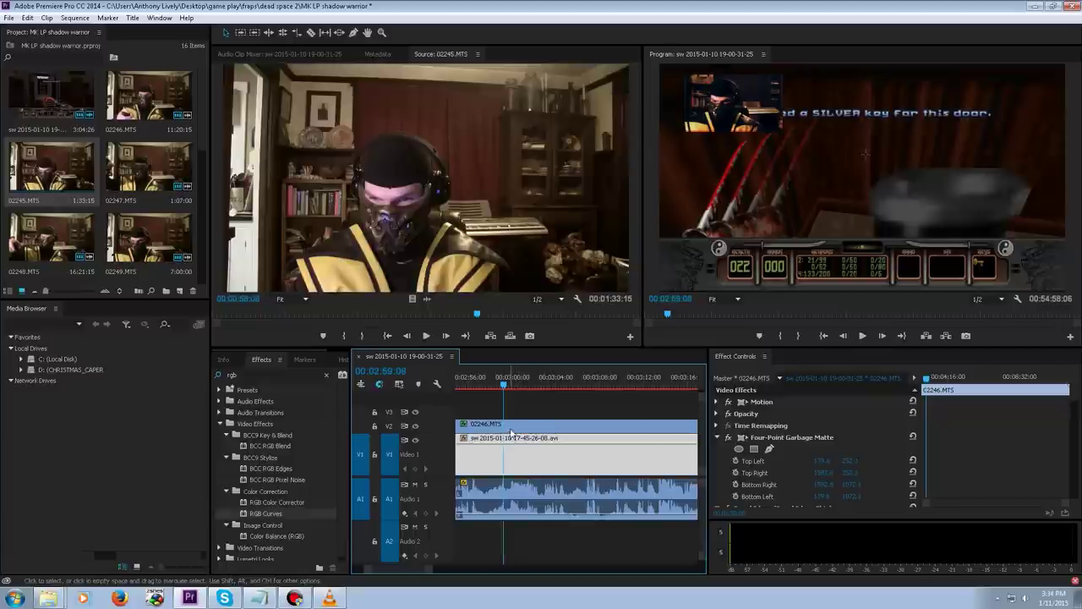
{"action": "left_click", "coordinate": [511, 429]}
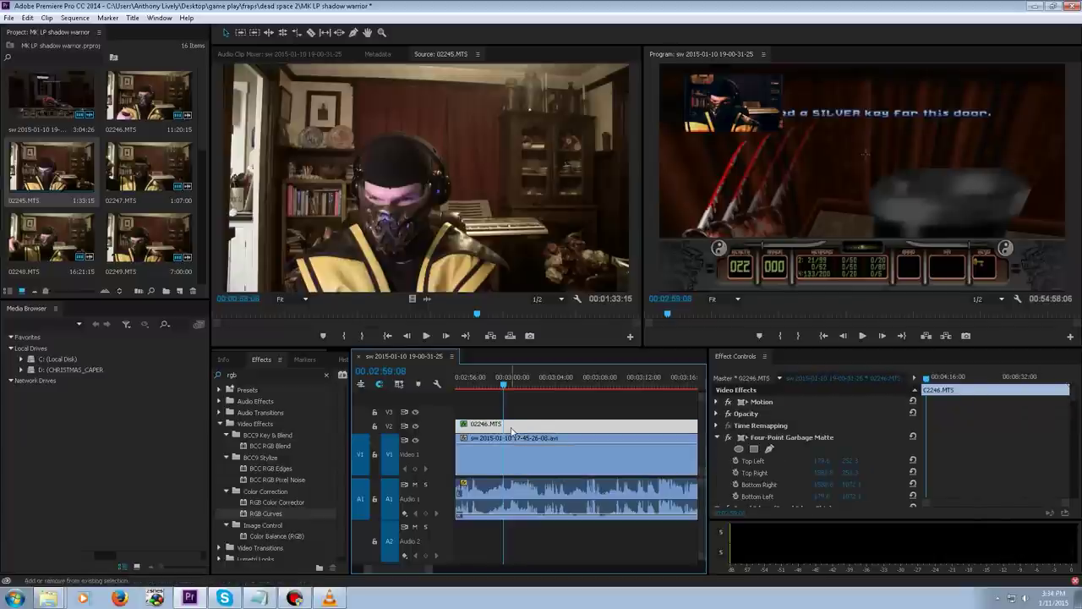
{"action": "key", "text": "Up"}
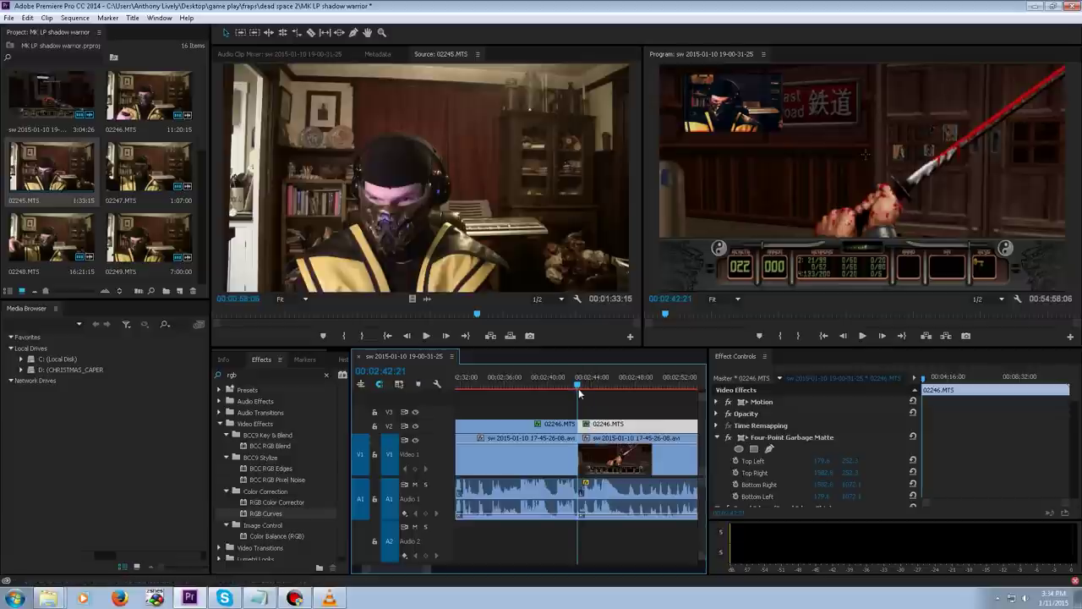
{"action": "left_click_drag", "start_coordinate": [578, 389], "coordinate": [573, 389]}
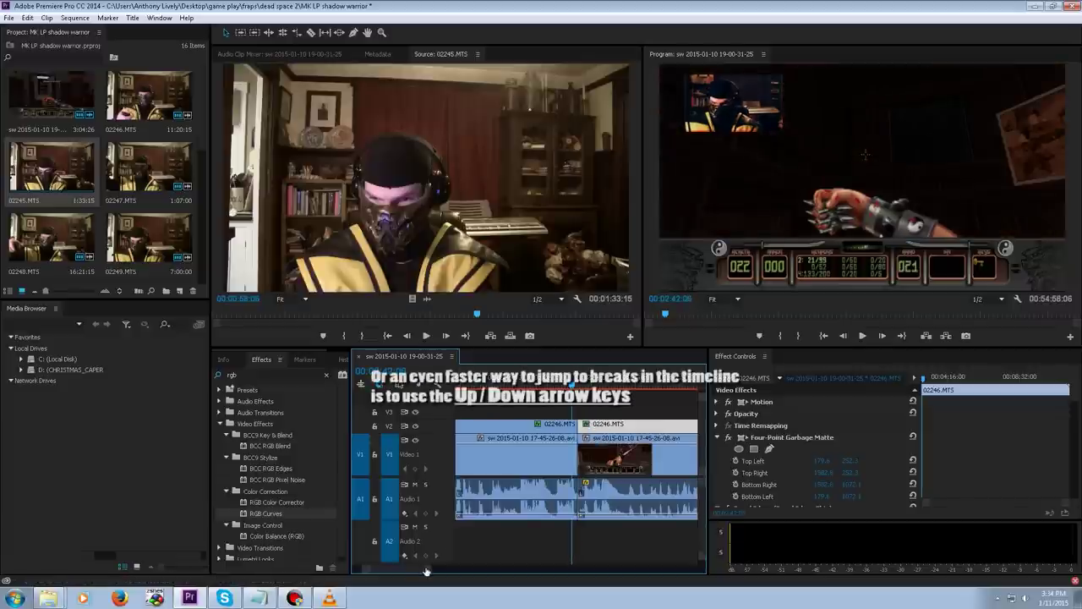
{"action": "left_click_drag", "start_coordinate": [436, 572], "coordinate": [429, 572]}
{"action": "key", "text": "c"}
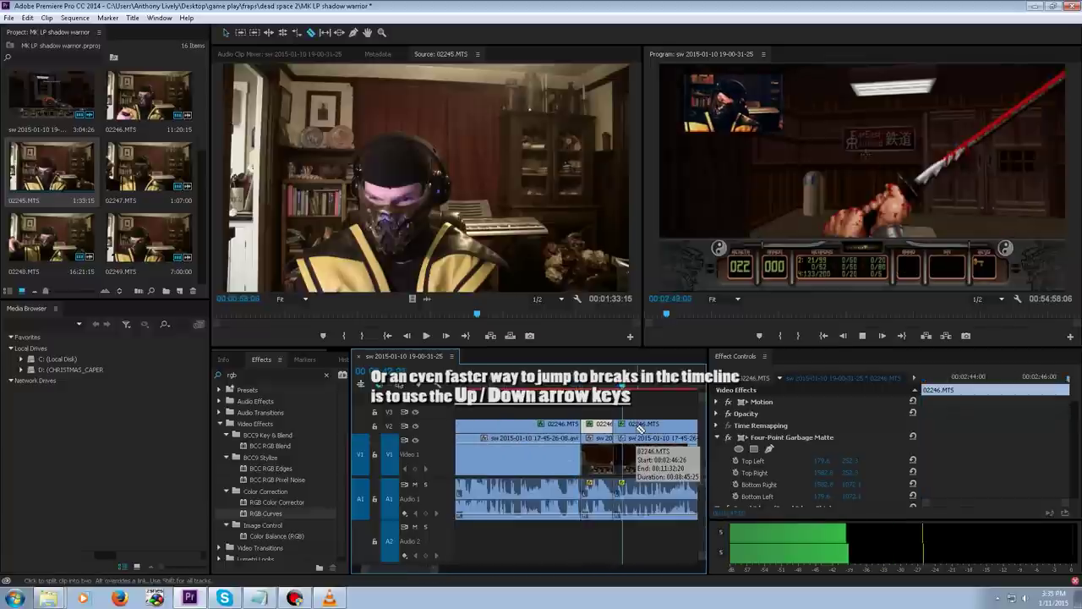
{"action": "left_click", "coordinate": [621, 429]}
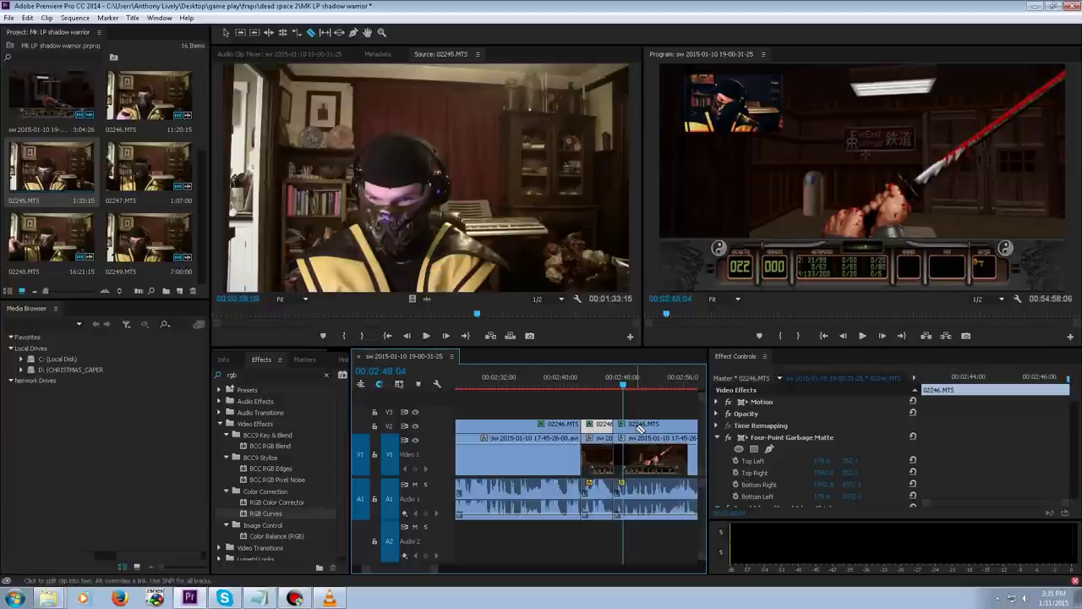
{"action": "left_click_drag", "start_coordinate": [692, 386], "coordinate": [660, 393]}
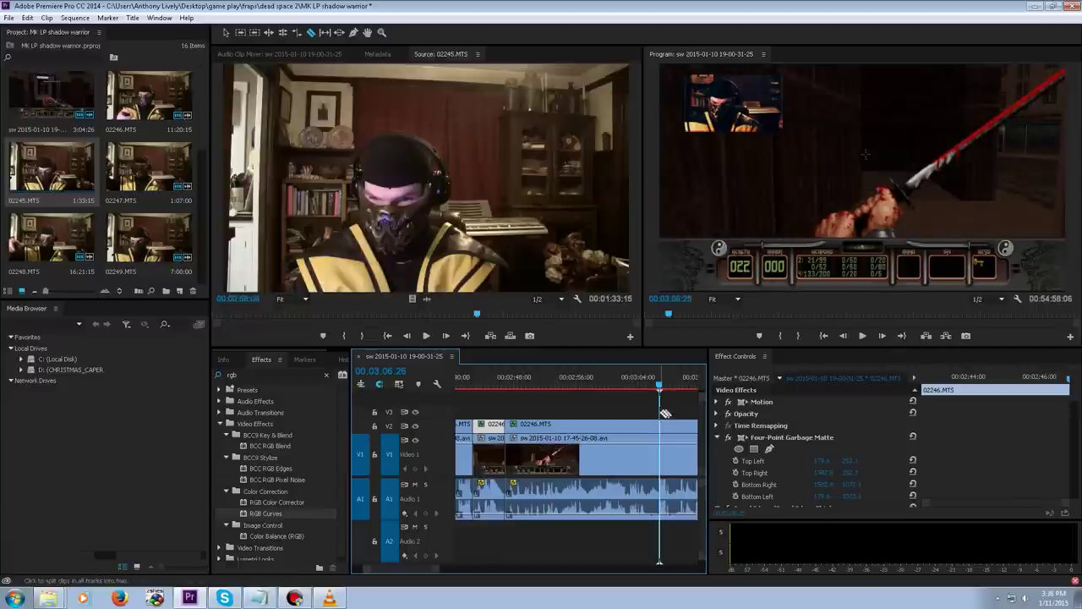
Make a second cut, delete the clips between the cuts, and close the gap.
{"action": "left_click", "coordinate": [665, 427], "text": "shift"}
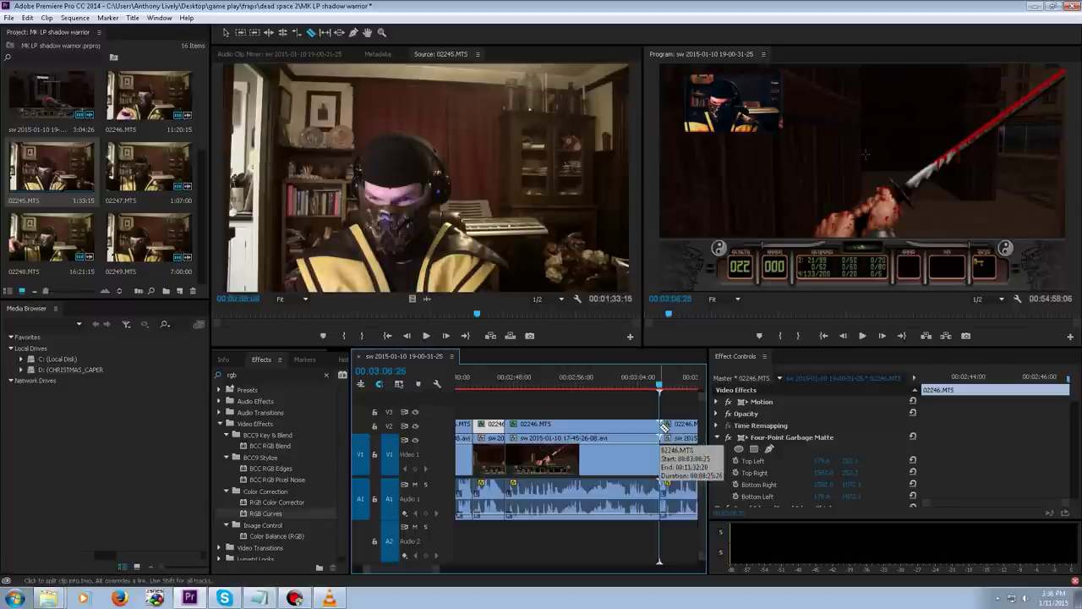
{"action": "key", "text": "v"}
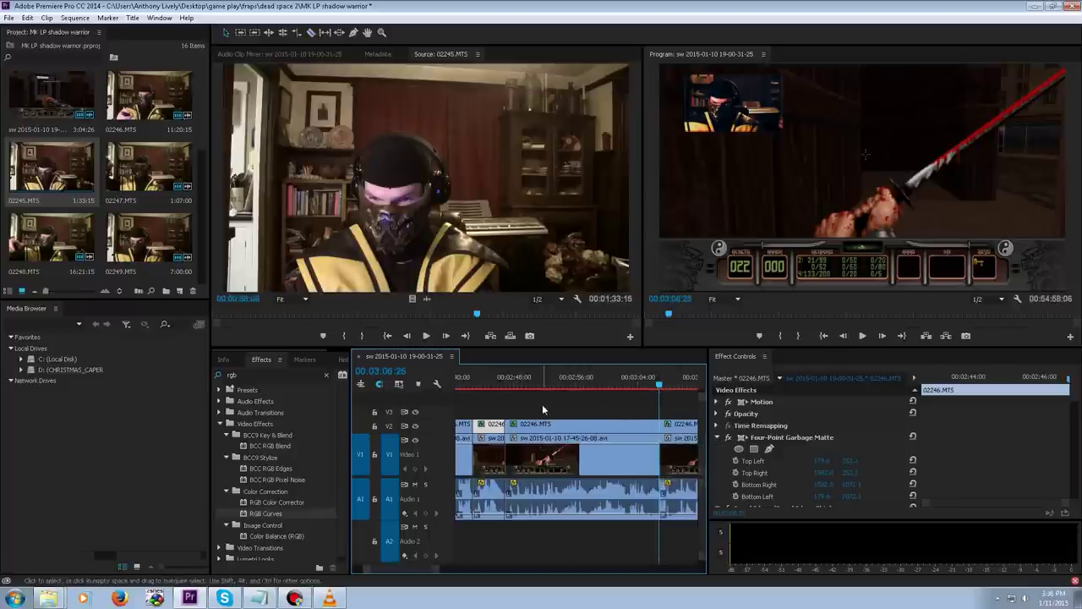
{"action": "left_click_drag", "start_coordinate": [541, 405], "coordinate": [620, 540]}
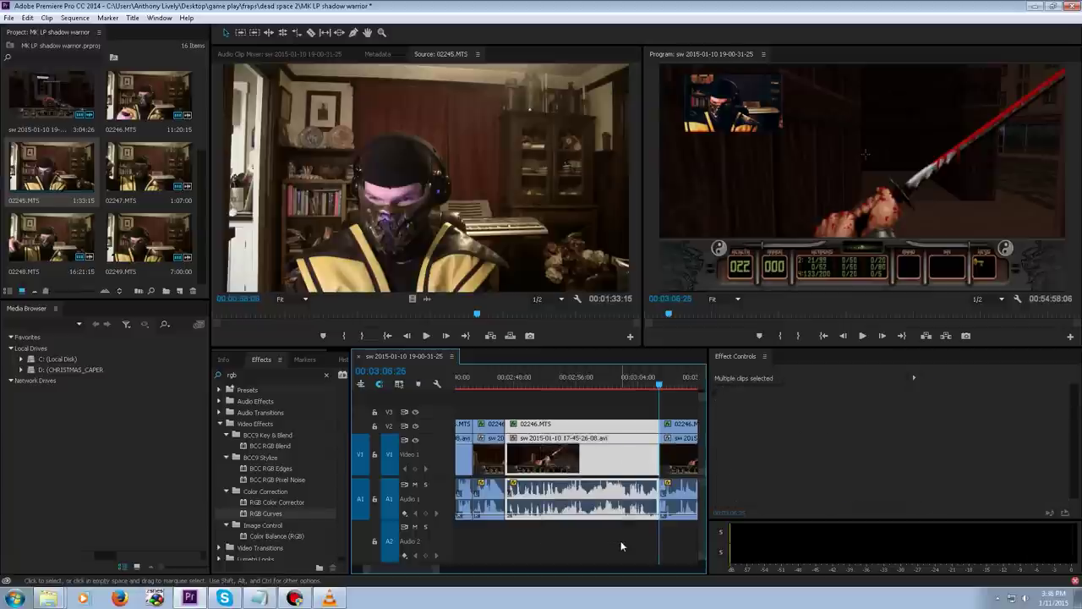
{"action": "key", "text": "Delete"}
{"action": "left_click", "coordinate": [572, 429]}
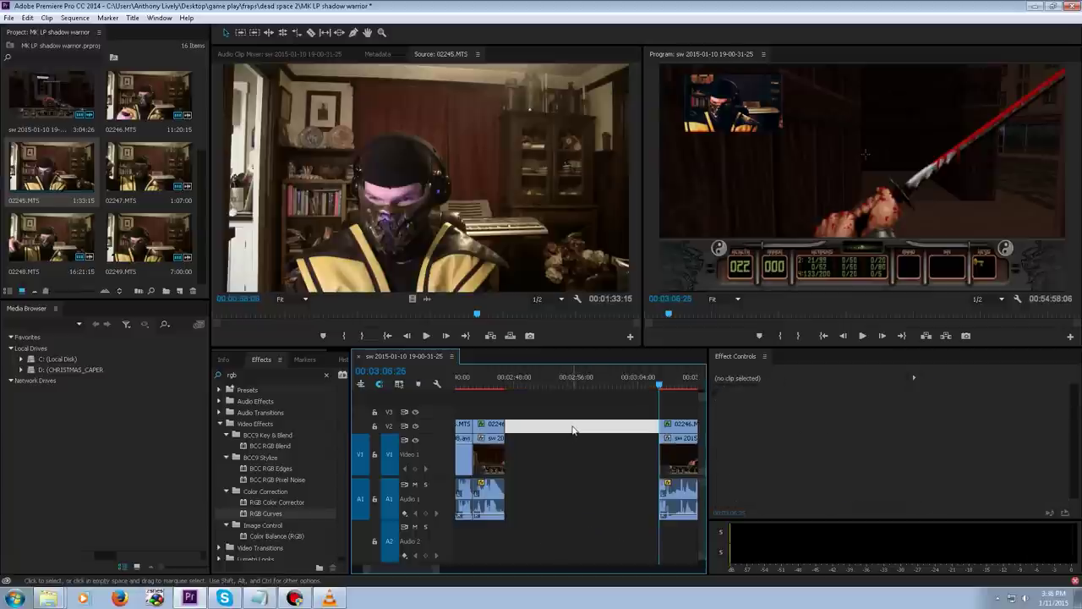
{"action": "key", "text": "Delete"}
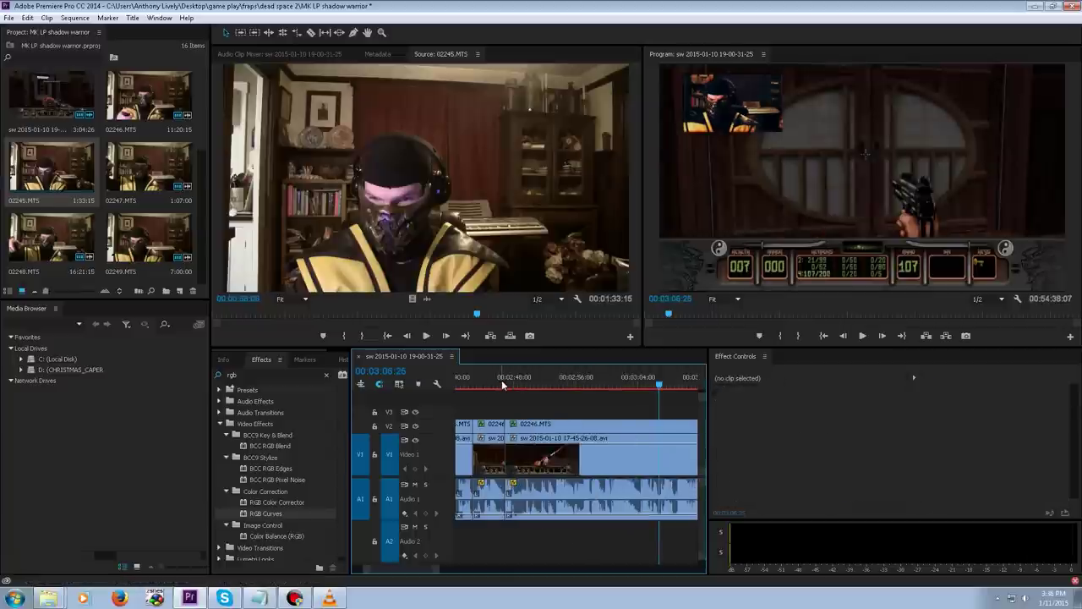
Play back from about 00:02:46:25 to review the new cut.
{"action": "left_click", "coordinate": [651, 430]}
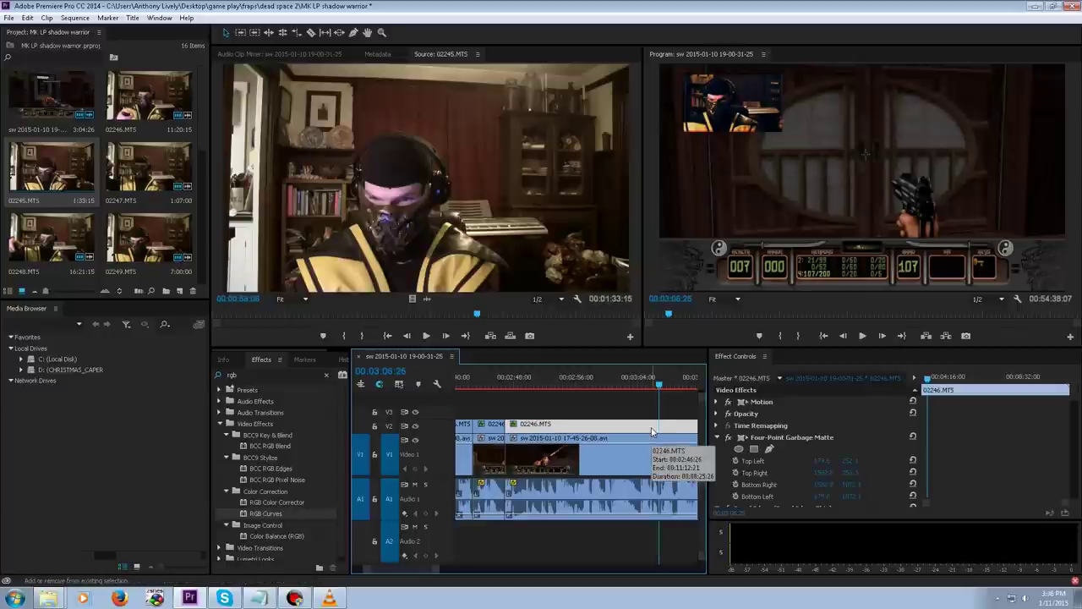
{"action": "left_click", "coordinate": [506, 385]}
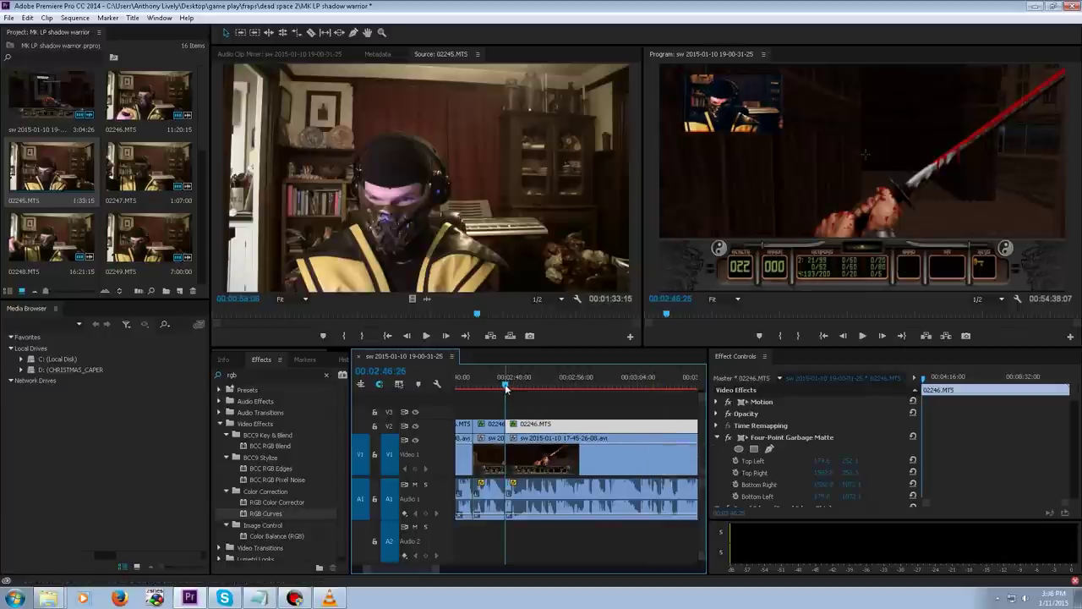
{"action": "left_click_drag", "start_coordinate": [506, 385], "coordinate": [500, 386]}
{"action": "key", "text": "space"}
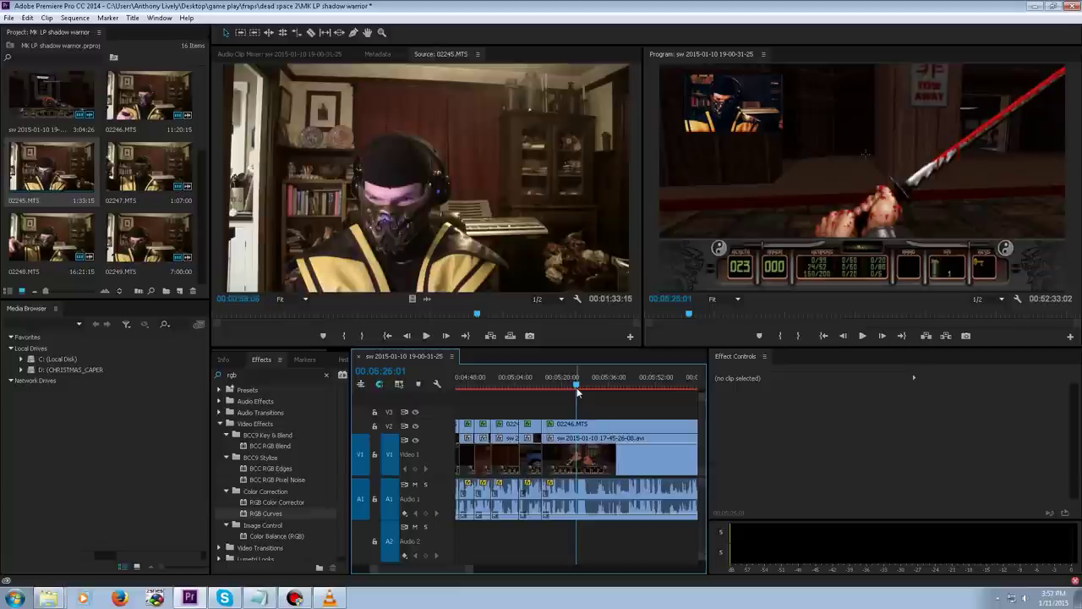
{"action": "key", "text": "space"}
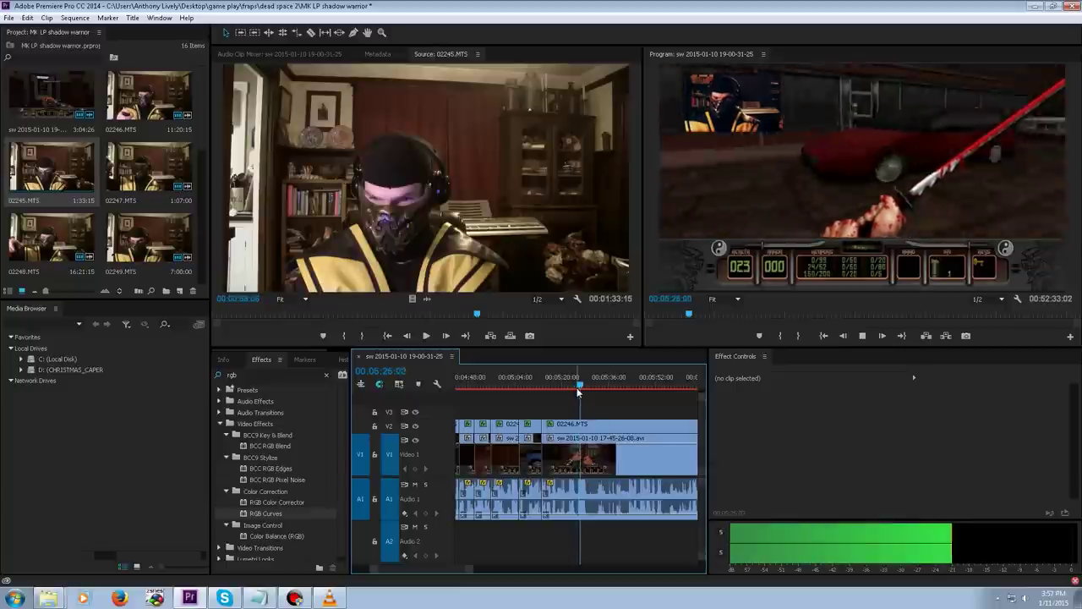
{"action": "key", "text": "space"}
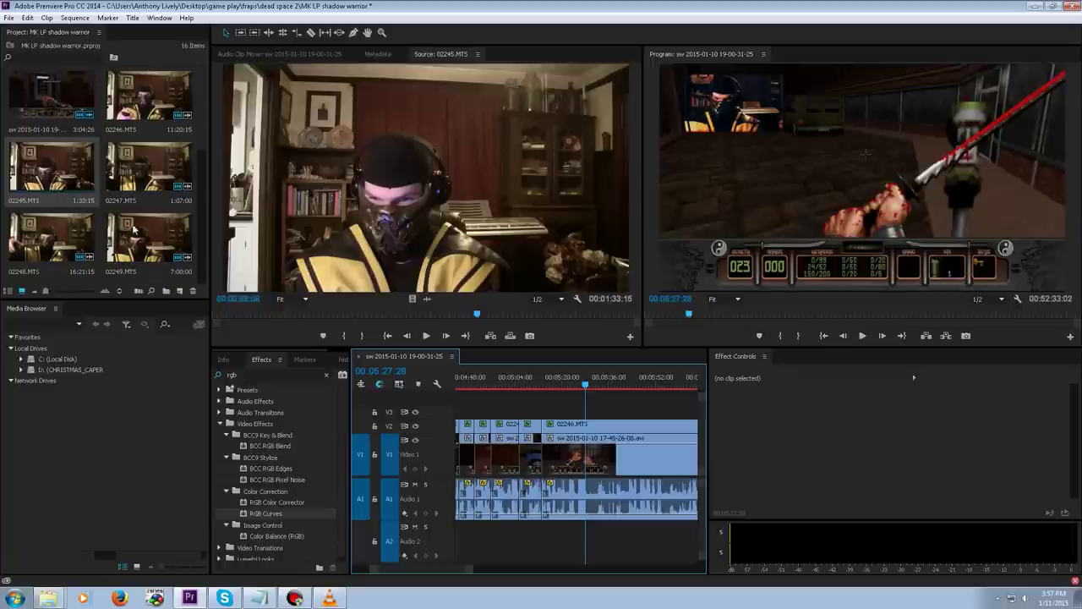
Choose New Item > Title from the Project panel to open the new title settings.
{"action": "right_click", "coordinate": [152, 54]}
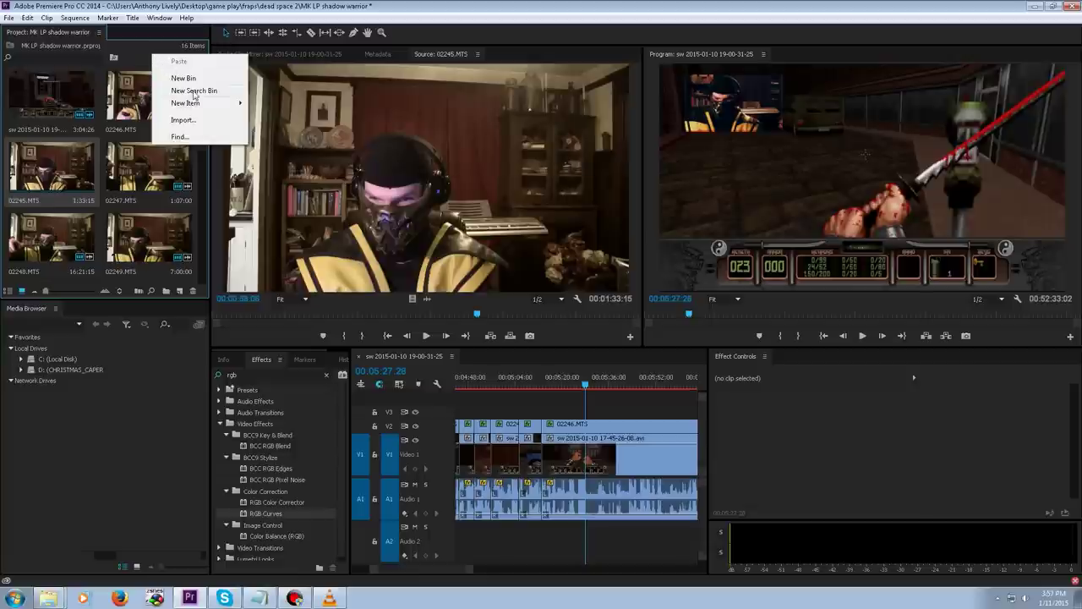
{"action": "mouse_move", "coordinate": [196, 102]}
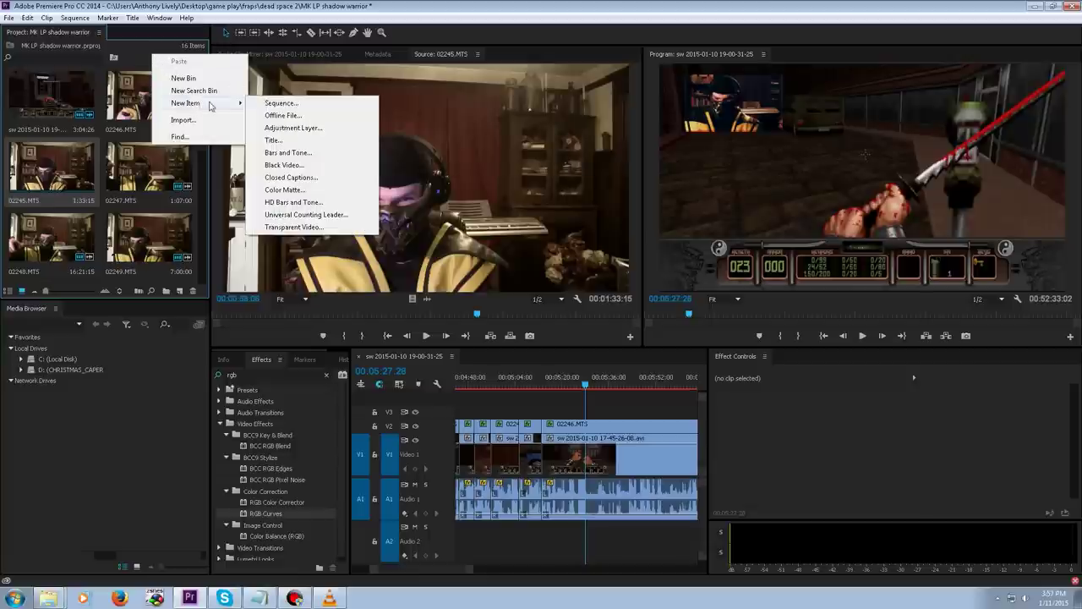
{"action": "left_click", "coordinate": [283, 139]}
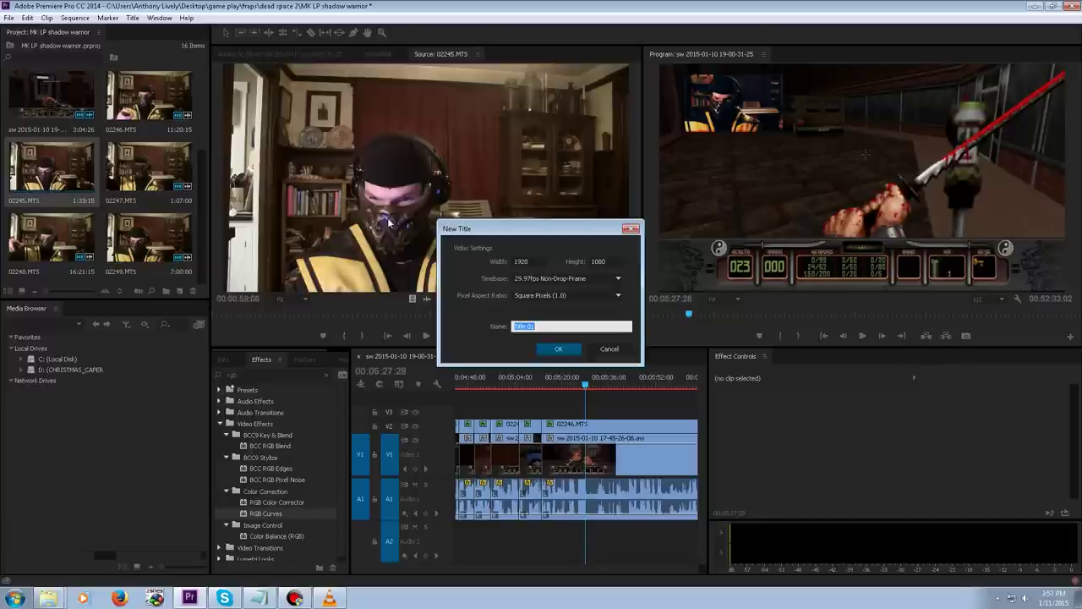
Name the title 'uzi' and start a text object near the top of the frame.
{"action": "type", "text": "upl"}
{"action": "key", "text": "Return"}
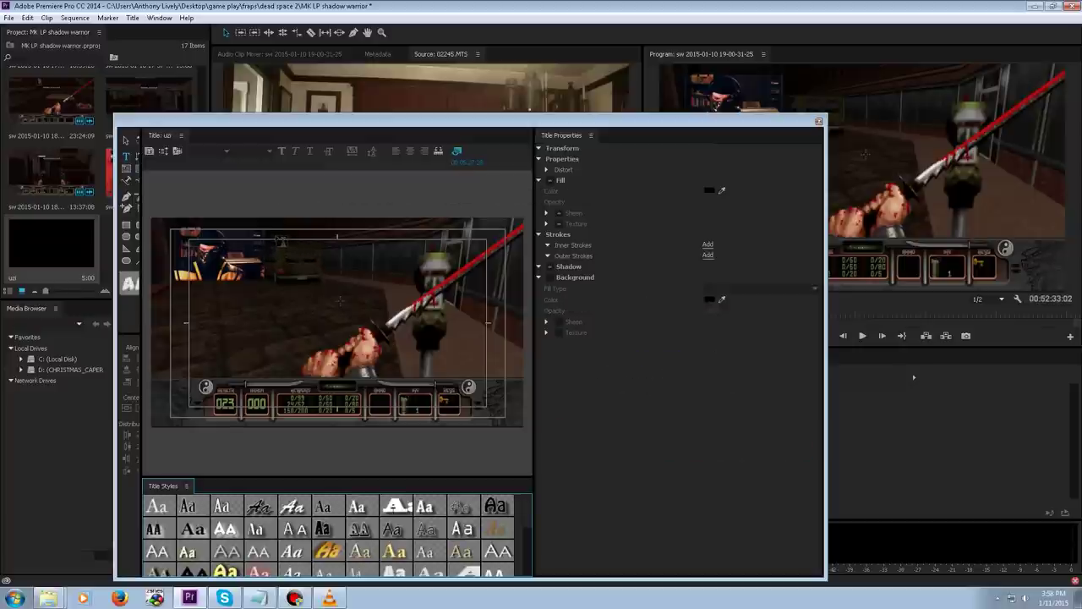
{"action": "left_click", "coordinate": [276, 239]}
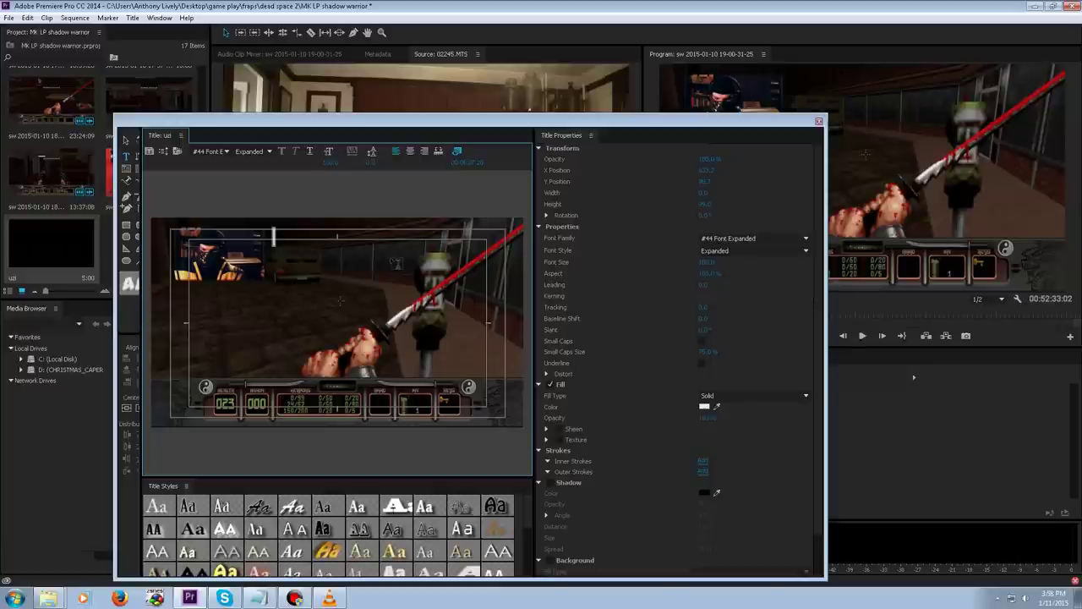
Type the caption 'IT'S IN THE GREY TRUCK DUMBASS!' across the top of the uzi title.
{"action": "type", "text": "IT'S"}
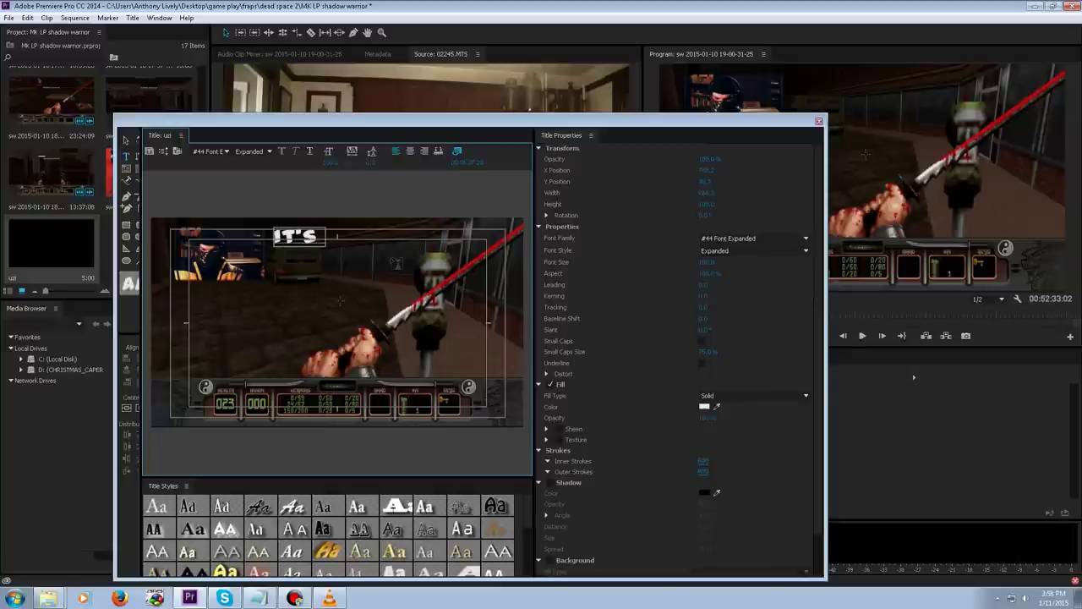
{"action": "type", "text": " IN THE G"}
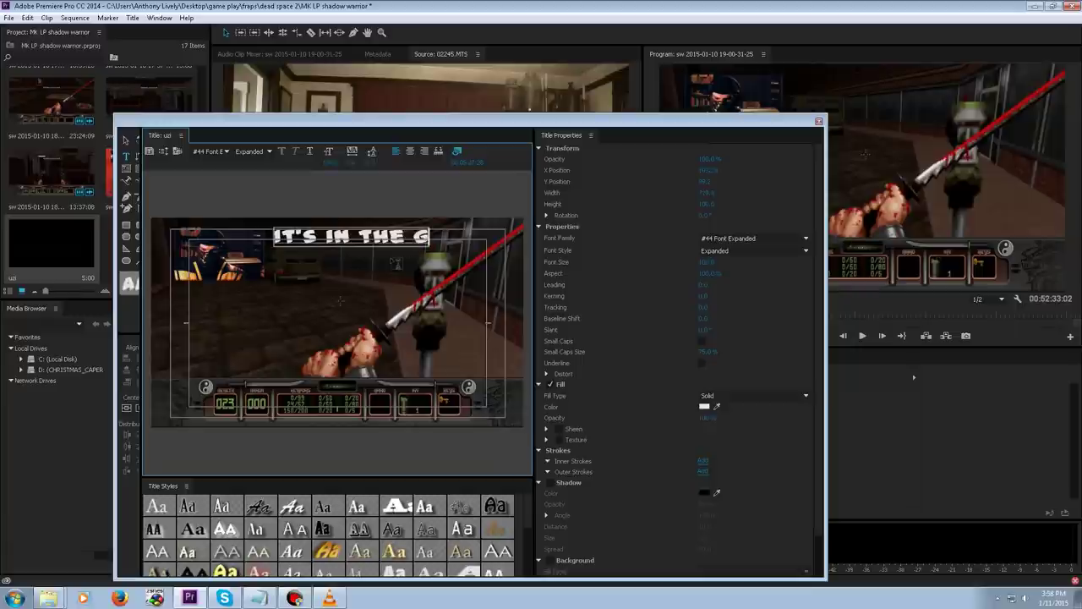
{"action": "type", "text": "REY TRI"}
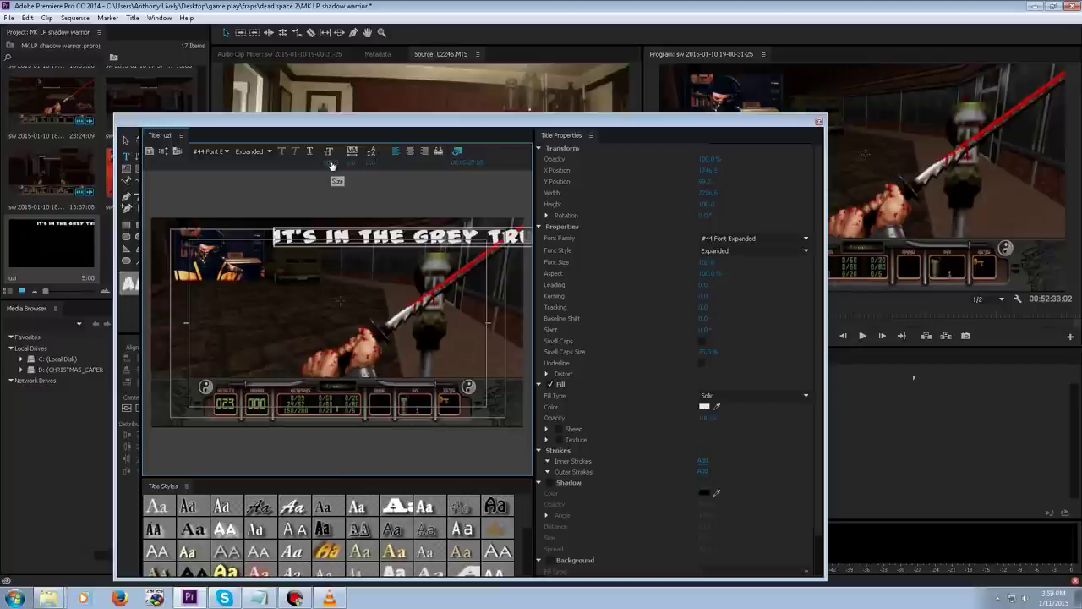
{"action": "key", "text": "BackSpace"}
{"action": "type", "text": "UCK DUMBASS!"}
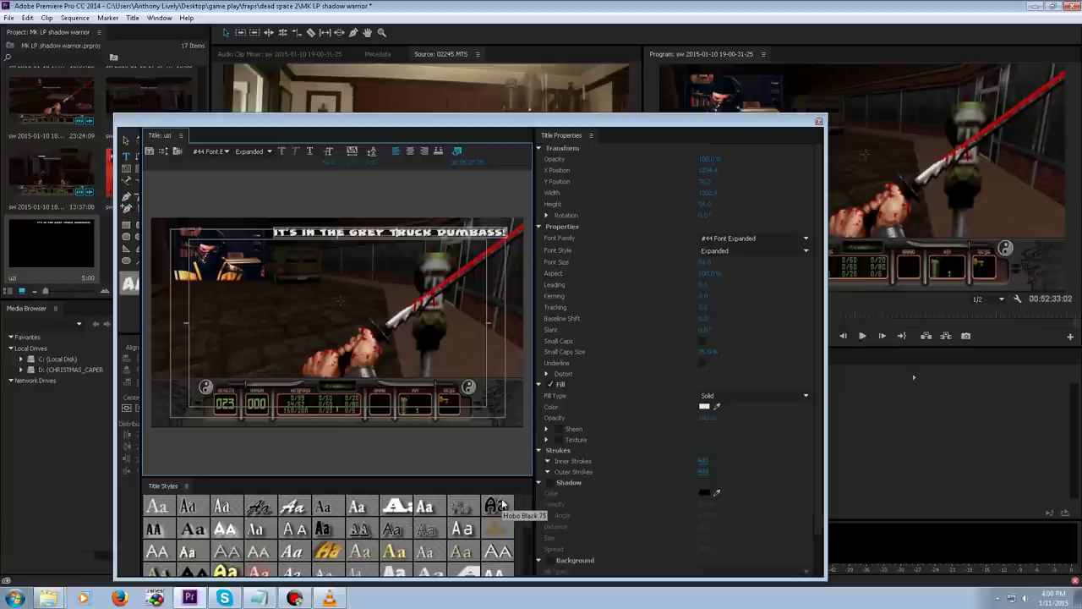
Apply the Hobo Medium Gold 58 title style to the caption and choose its font.
{"action": "scroll", "coordinate": [530, 511], "scroll_direction": "down", "scroll_amount": 5}
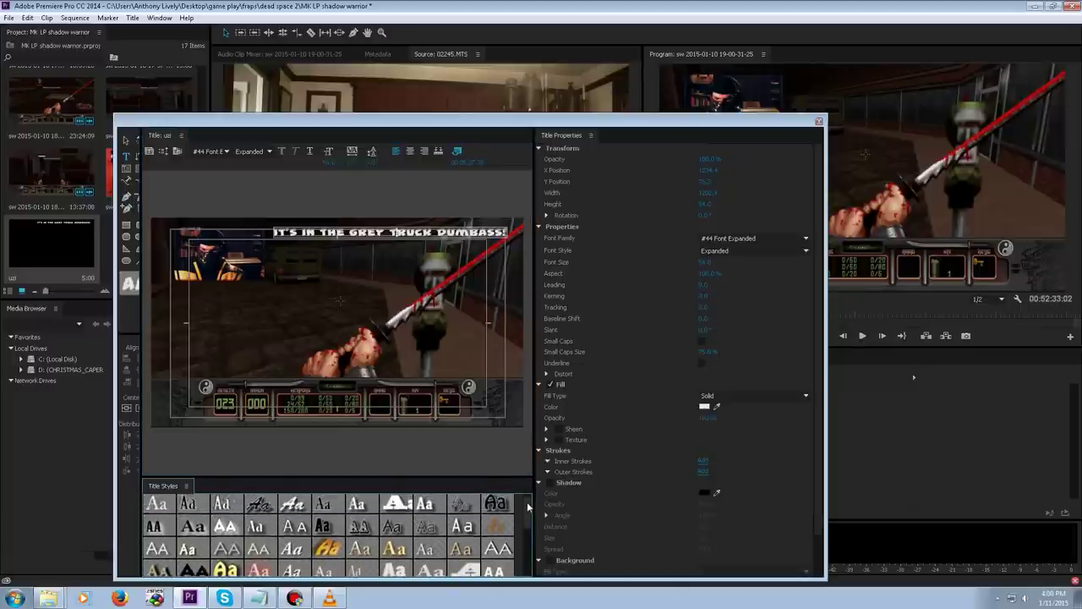
{"action": "scroll", "coordinate": [530, 526], "scroll_direction": "down", "scroll_amount": 2}
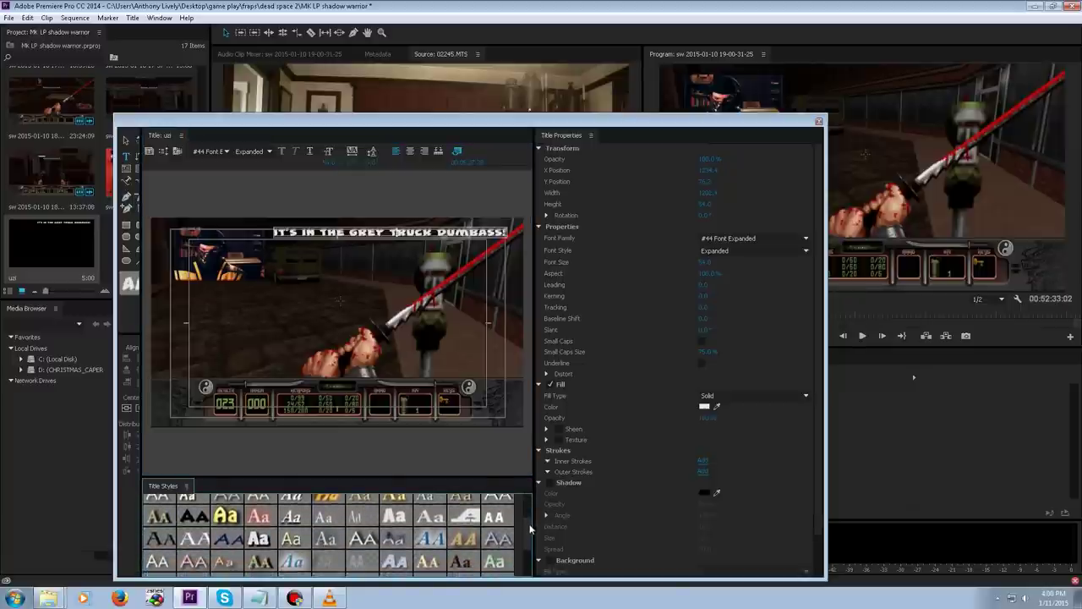
{"action": "scroll", "coordinate": [530, 528], "scroll_direction": "down", "scroll_amount": 2}
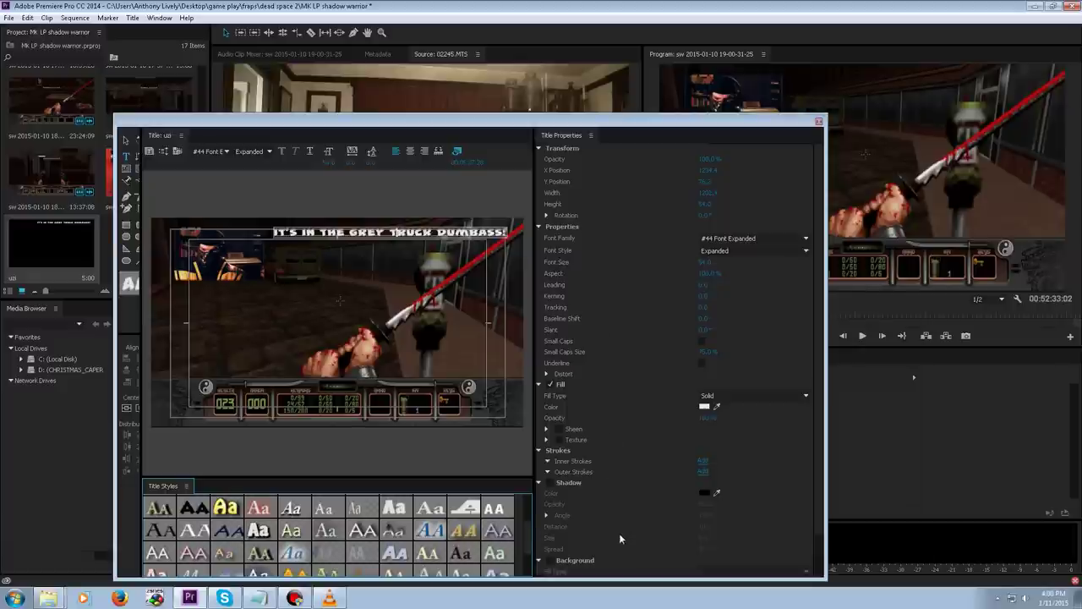
{"action": "left_click", "coordinate": [235, 510]}
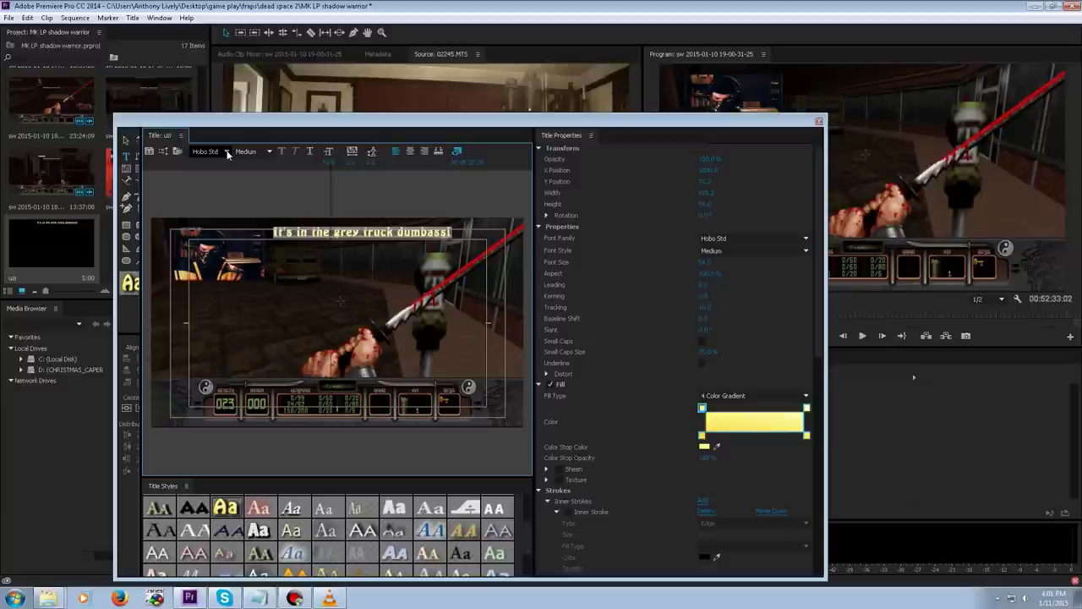
{"action": "left_click", "coordinate": [226, 153]}
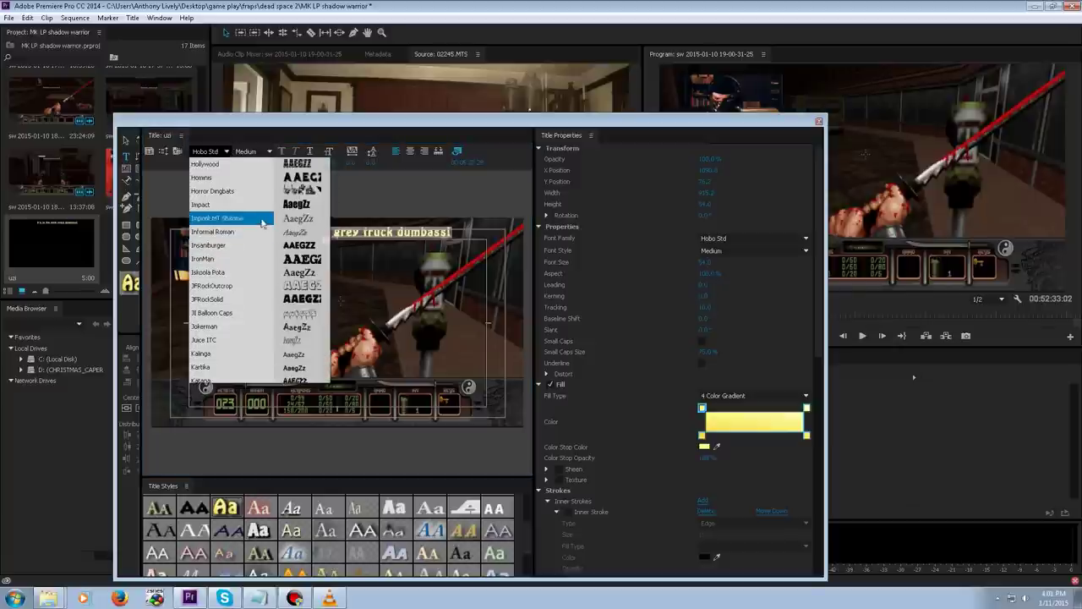
{"action": "left_click", "coordinate": [262, 205]}
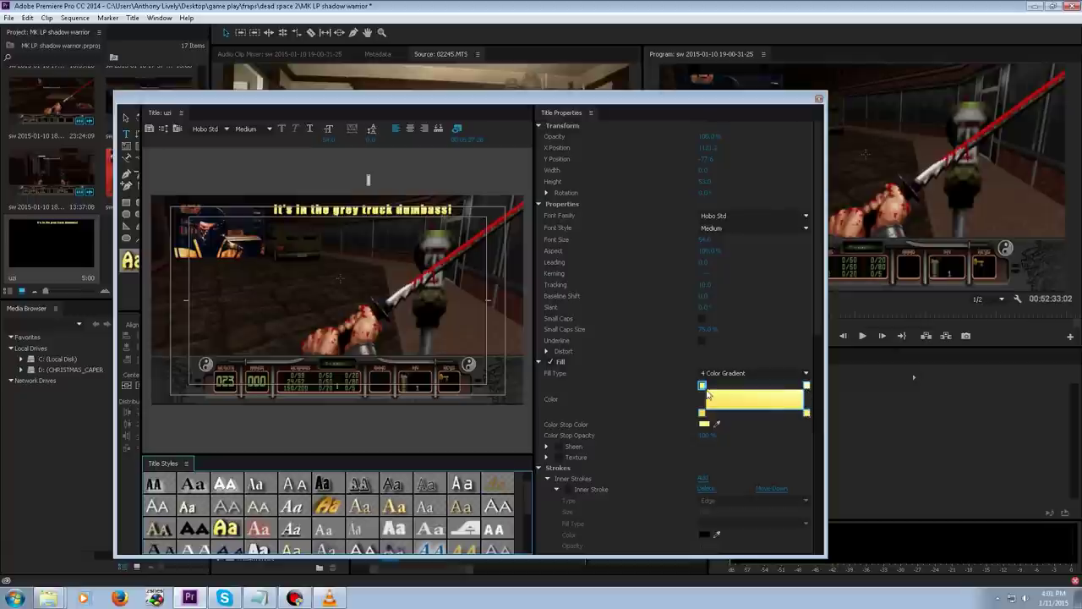
Recolour one corner of the caption's 4 Color Gradient to pinkish-red.
{"action": "left_click", "coordinate": [806, 414]}
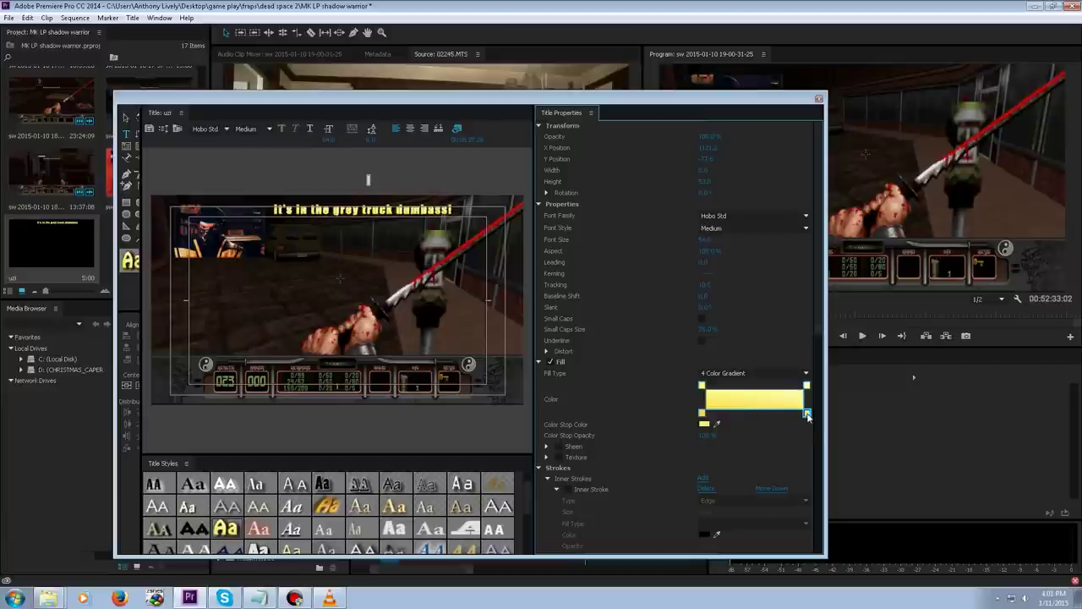
{"action": "left_click", "coordinate": [706, 425]}
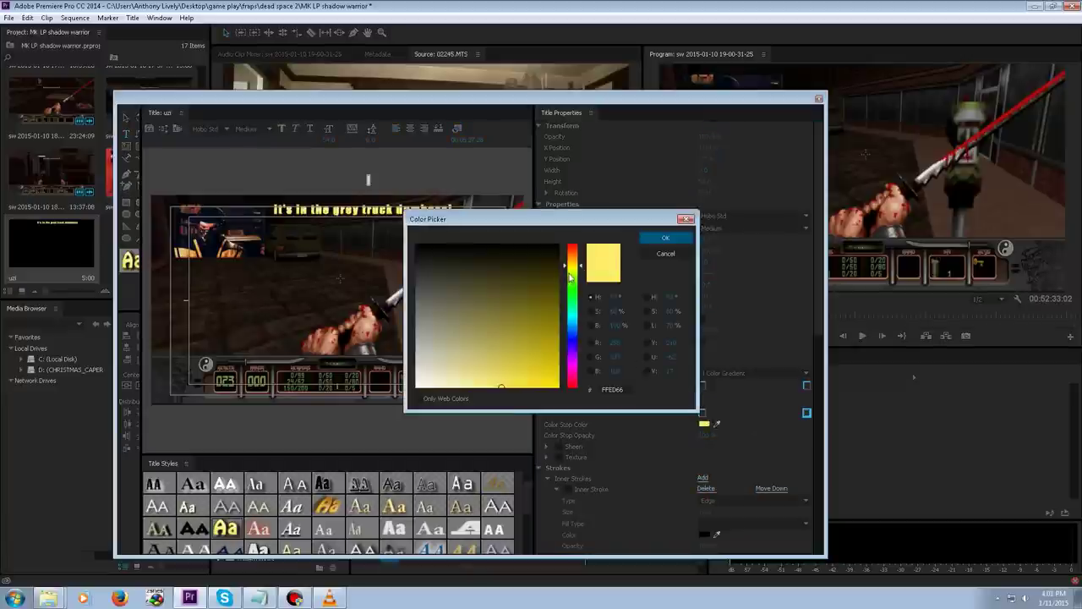
{"action": "left_click_drag", "start_coordinate": [574, 267], "coordinate": [581, 237]}
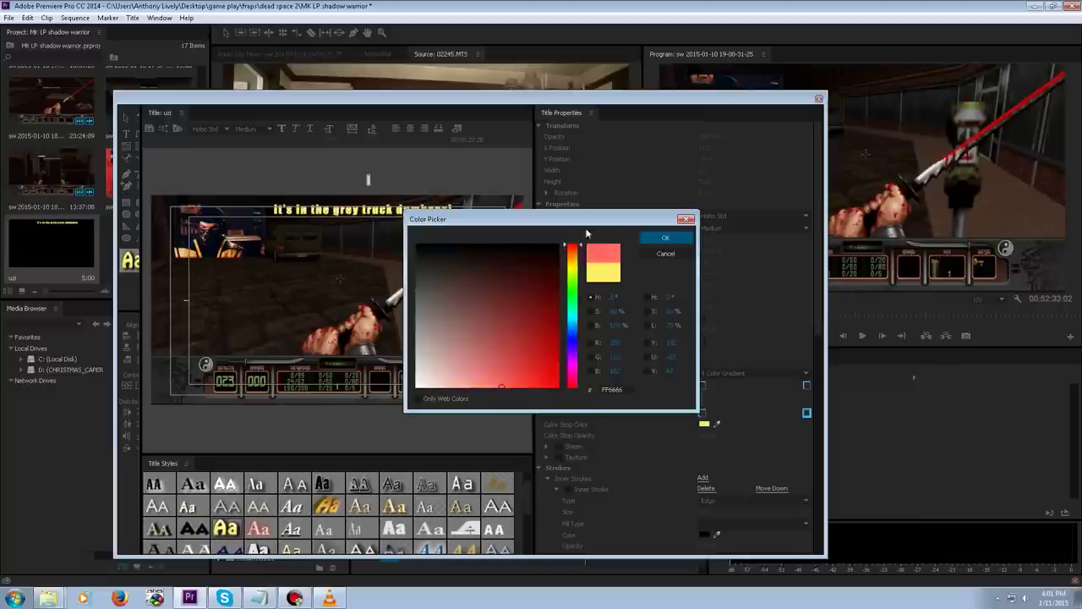
{"action": "left_click", "coordinate": [665, 237]}
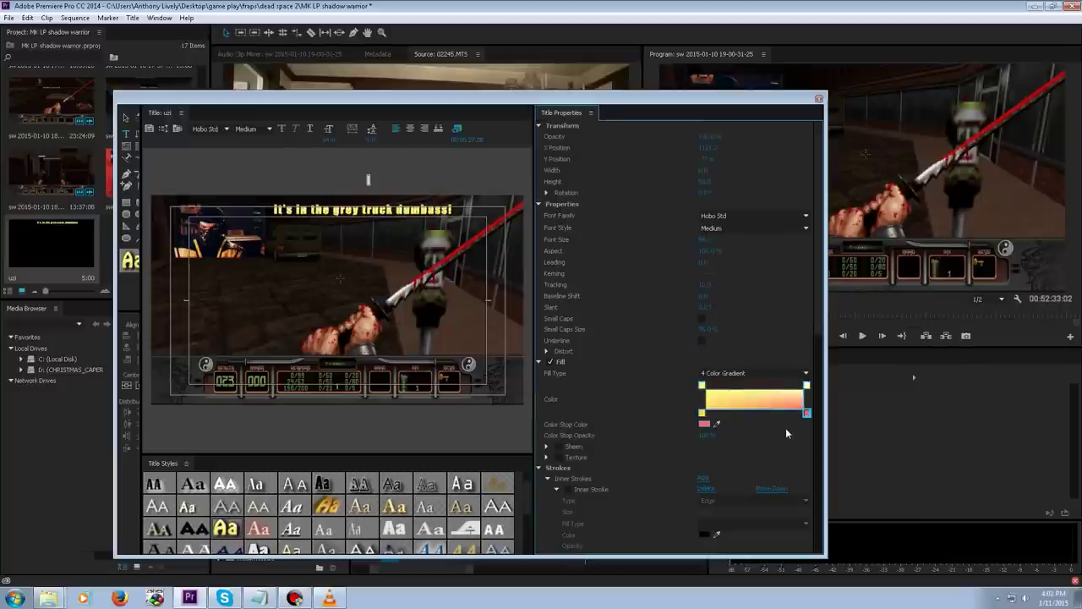
Set the caption in Impact and close the title editor.
{"action": "left_click", "coordinate": [539, 315]}
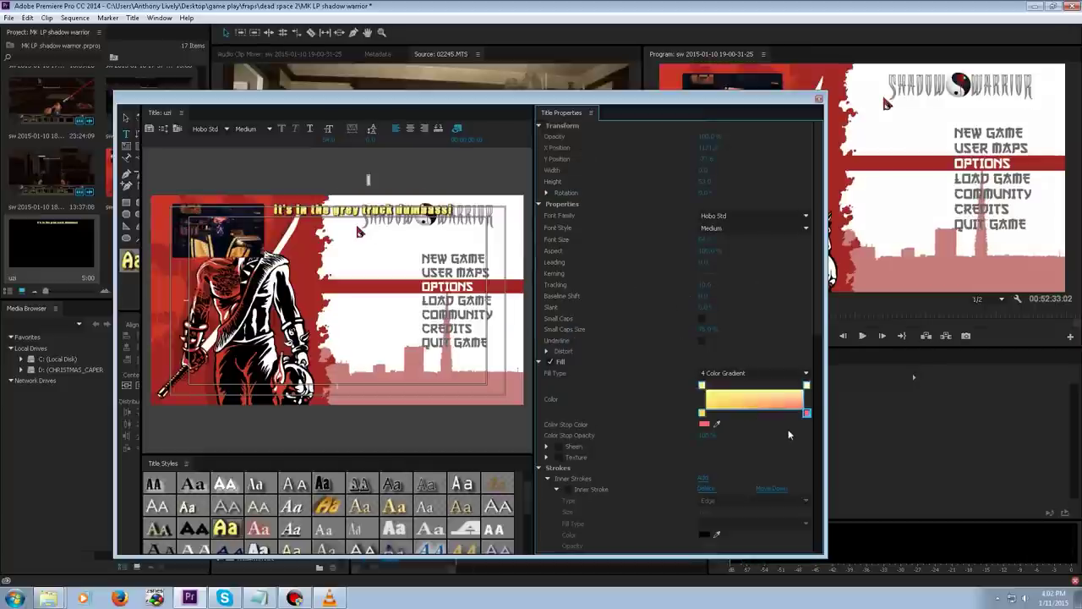
{"action": "left_click", "coordinate": [478, 218]}
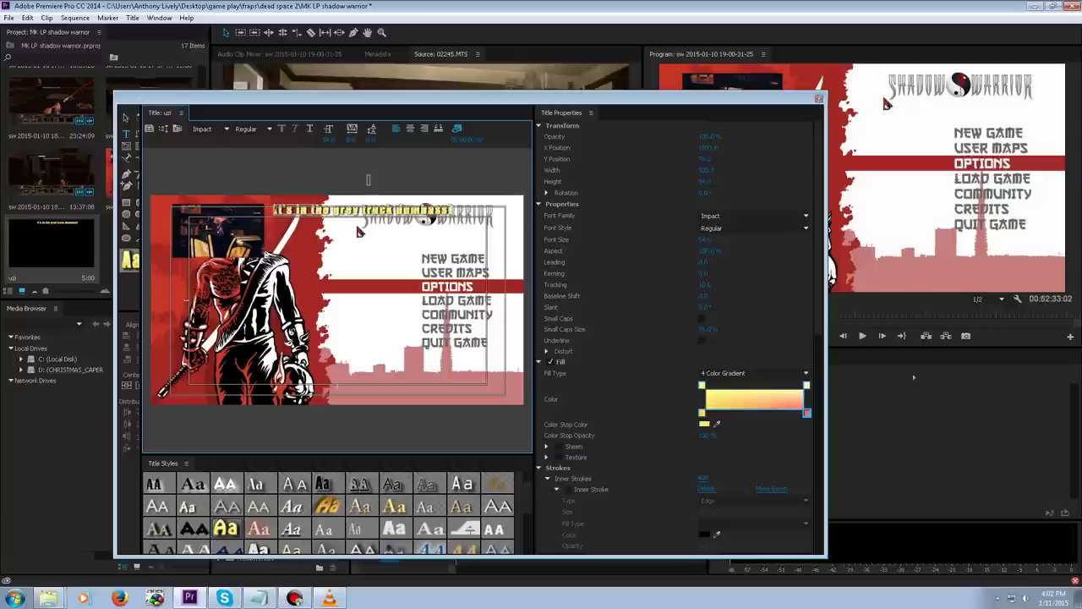
{"action": "left_click", "coordinate": [819, 100]}
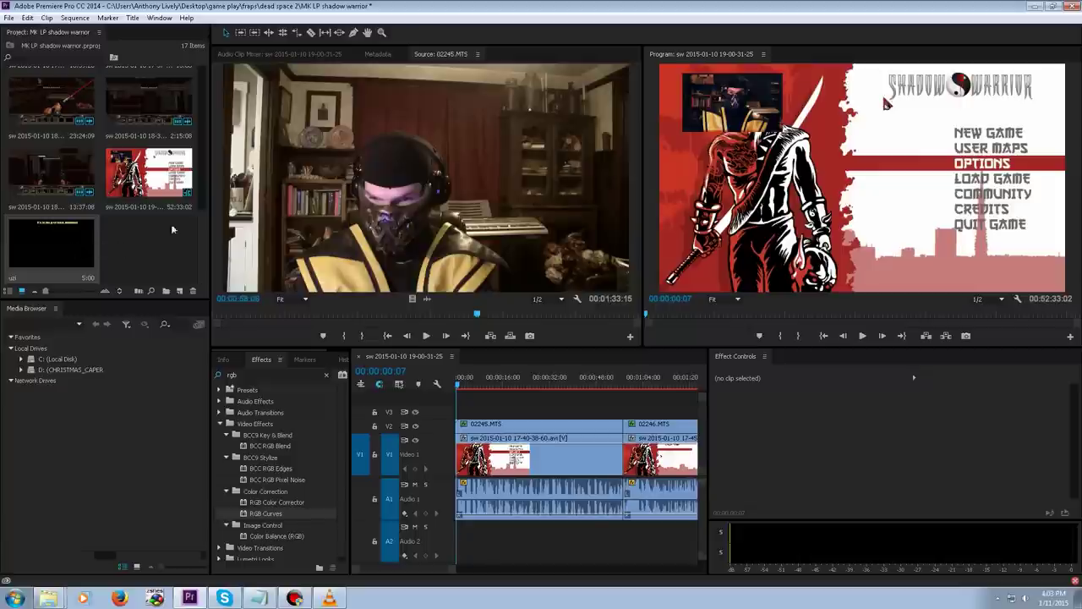
Reopen the uzi title from the project bin to check it, then close it again.
{"action": "left_click", "coordinate": [199, 225]}
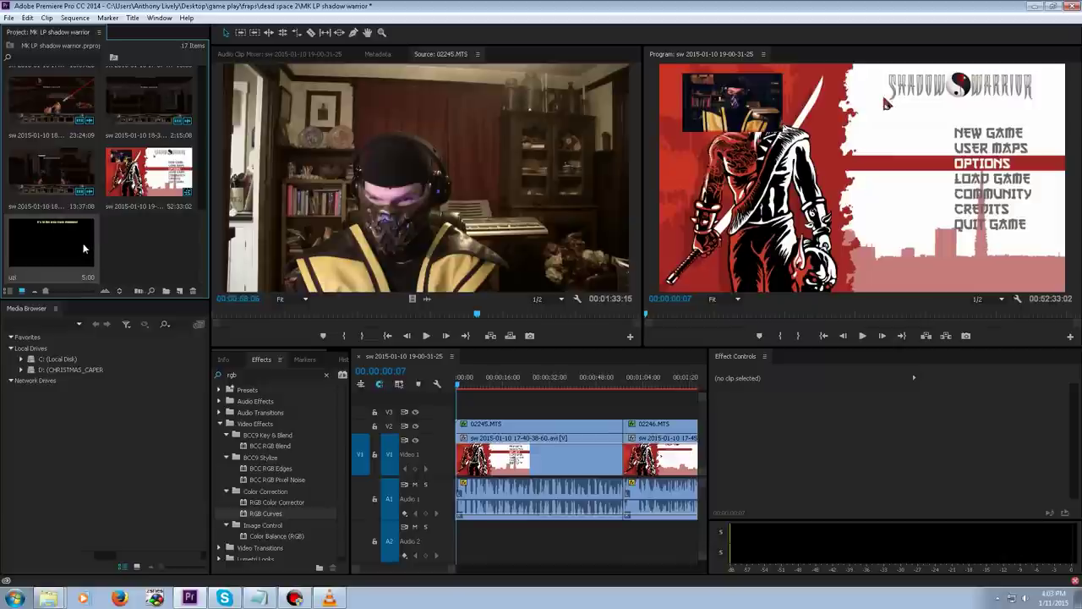
{"action": "double_click", "coordinate": [83, 247]}
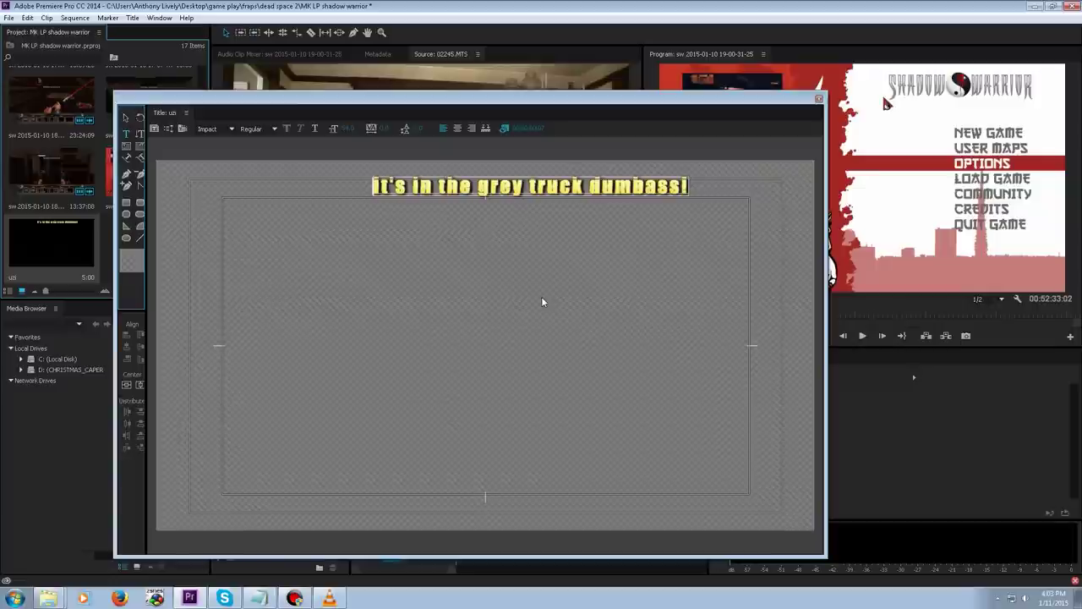
{"action": "left_click", "coordinate": [52, 256]}
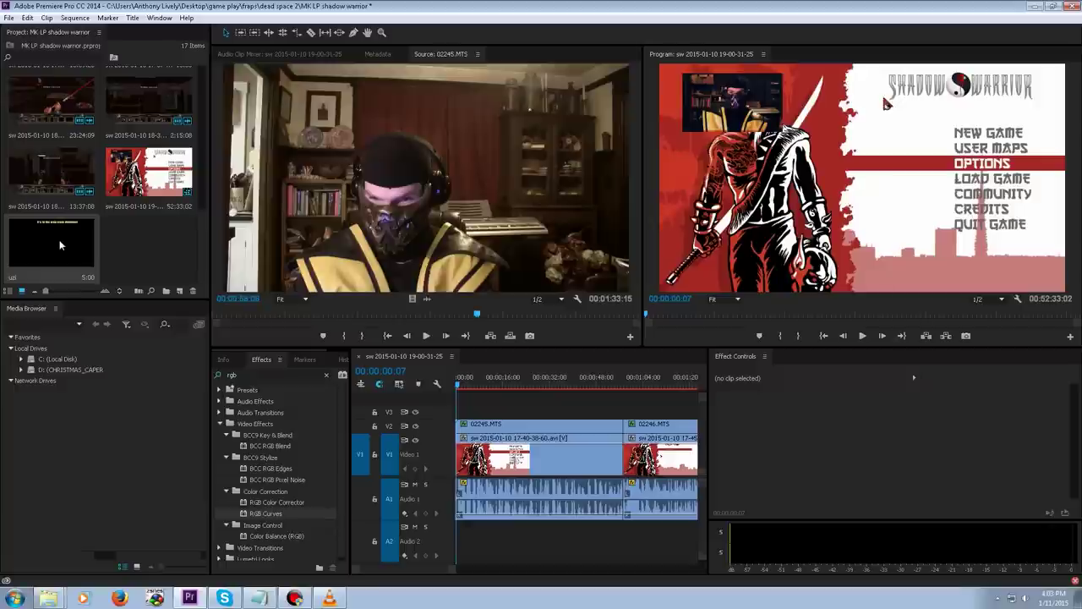
Zoom into the 04:56–05:28 stretch and stop the playhead at 00:05:26:27.
{"action": "left_click", "coordinate": [566, 378]}
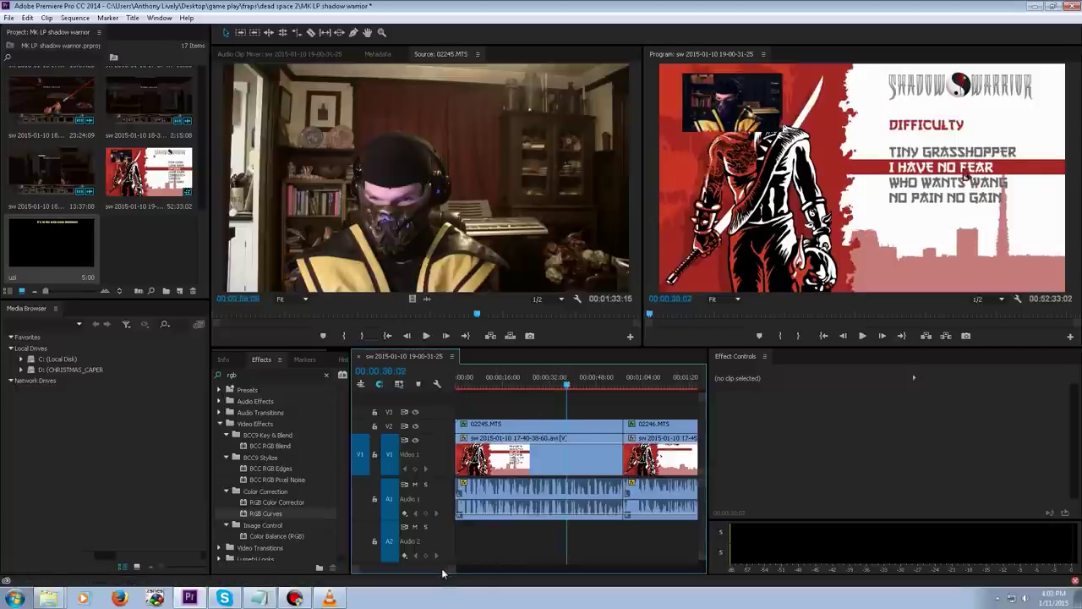
{"action": "left_click_drag", "start_coordinate": [442, 573], "coordinate": [467, 571]}
{"action": "left_click", "coordinate": [621, 384]}
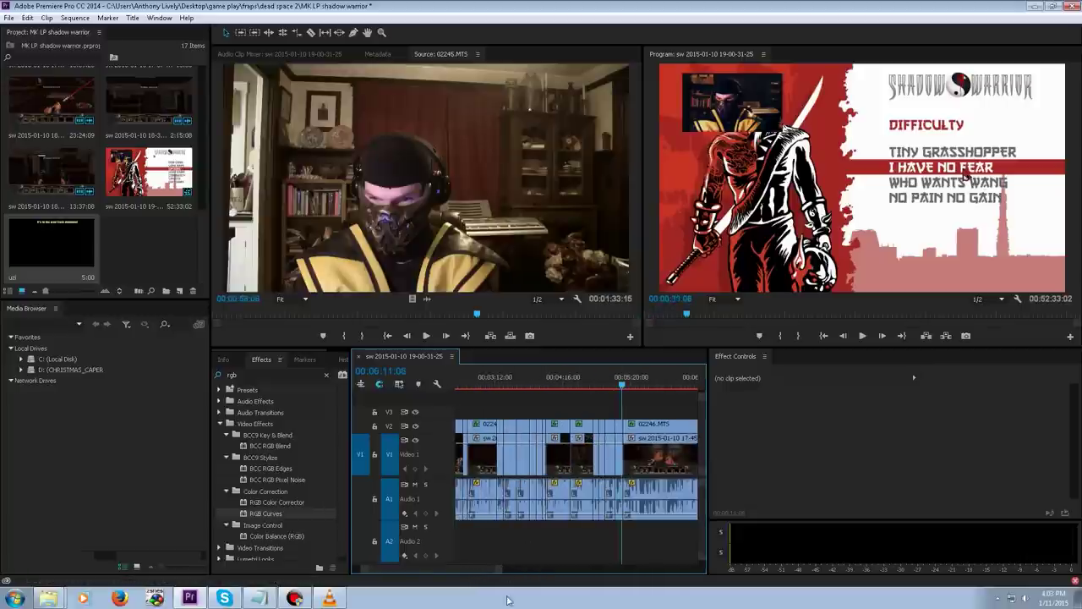
{"action": "left_click_drag", "start_coordinate": [501, 577], "coordinate": [508, 576]}
{"action": "left_click", "coordinate": [654, 388]}
{"action": "key", "text": "space"}
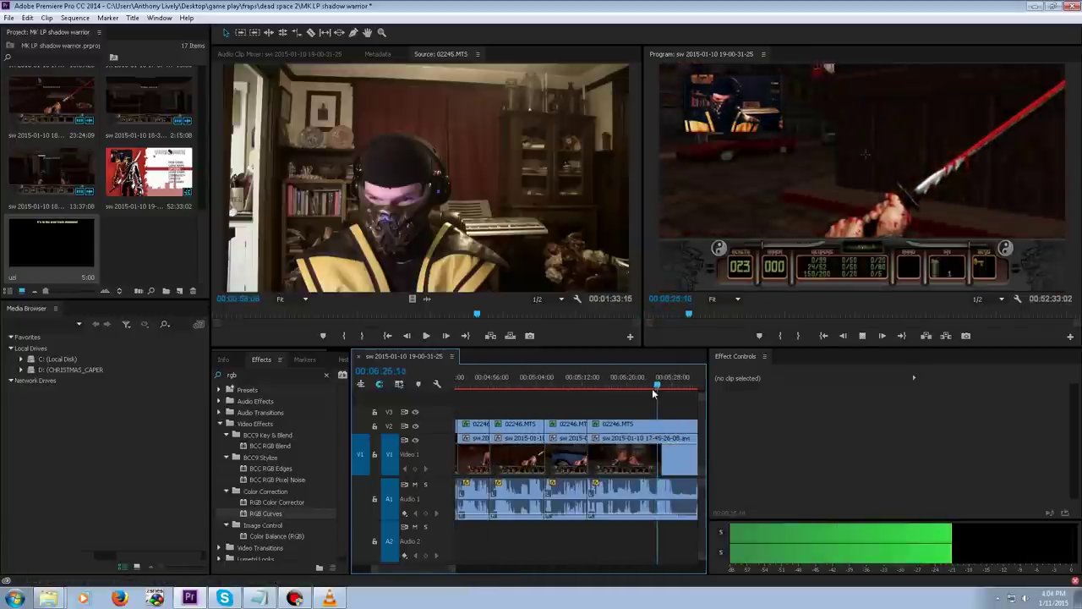
{"action": "left_click", "coordinate": [666, 387]}
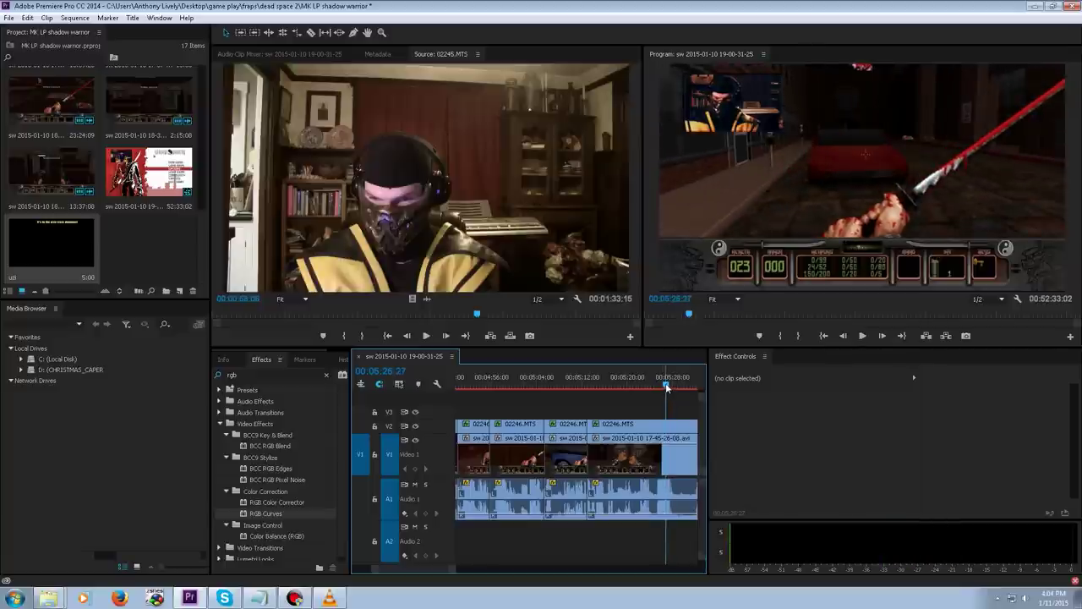
Place the uzi title clip on track V3 at the 00:05:26:27 playhead.
{"action": "scroll", "coordinate": [401, 570], "scroll_direction": "down", "scroll_amount": 3}
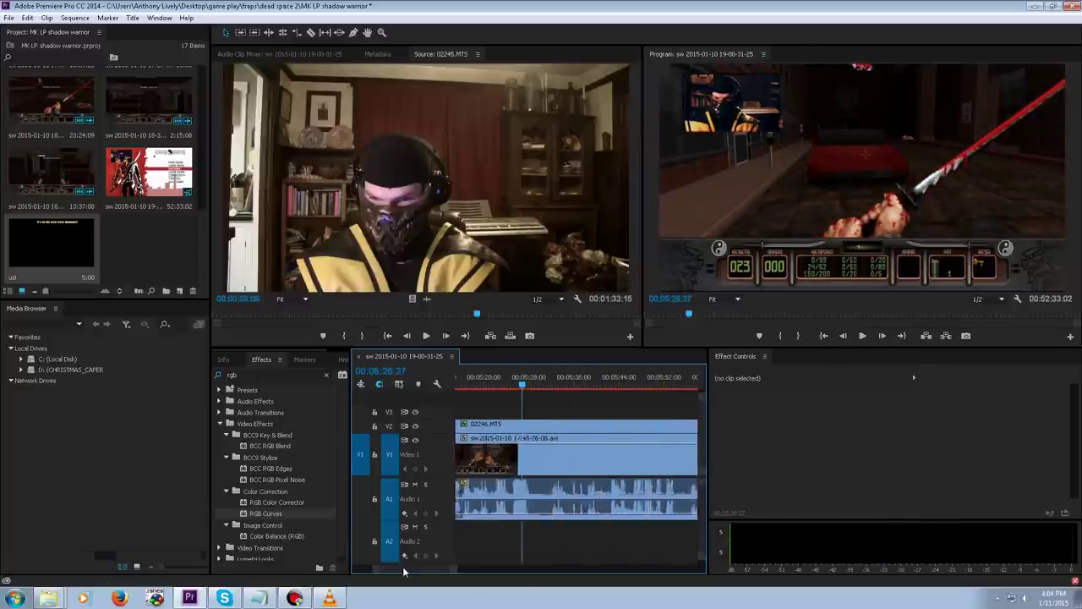
{"action": "left_click_drag", "start_coordinate": [32, 251], "coordinate": [483, 415]}
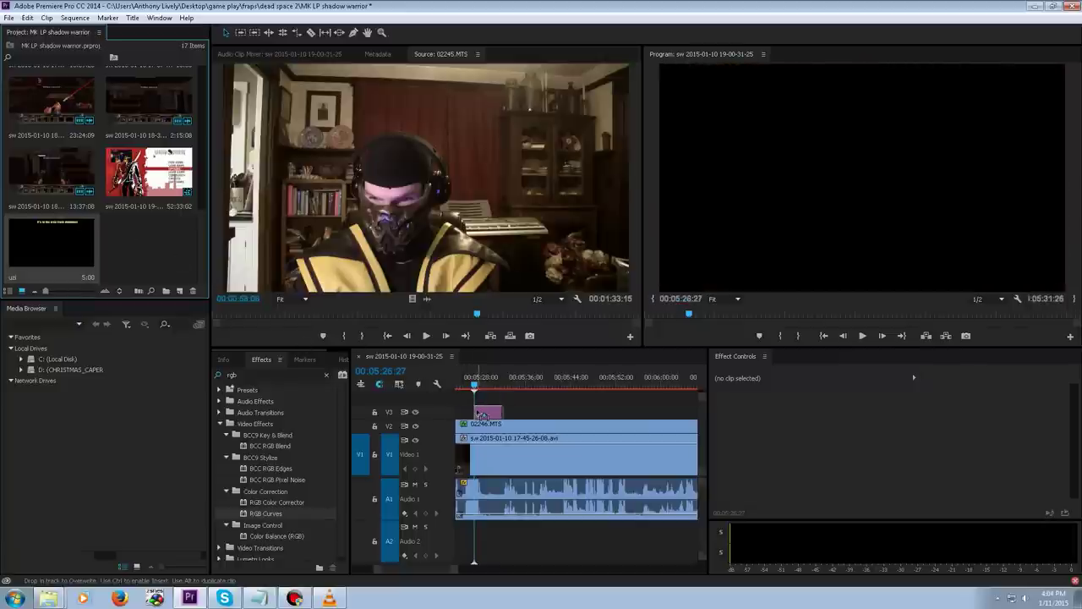
{"action": "left_click_drag", "start_coordinate": [483, 415], "coordinate": [484, 415]}
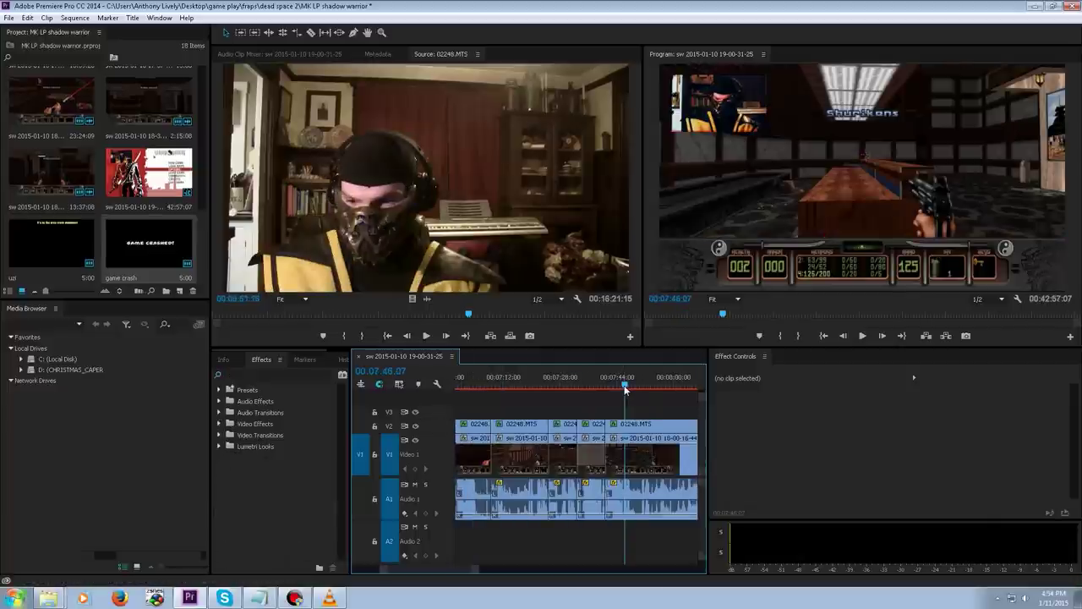
{"action": "left_click_drag", "start_coordinate": [626, 390], "coordinate": [622, 388]}
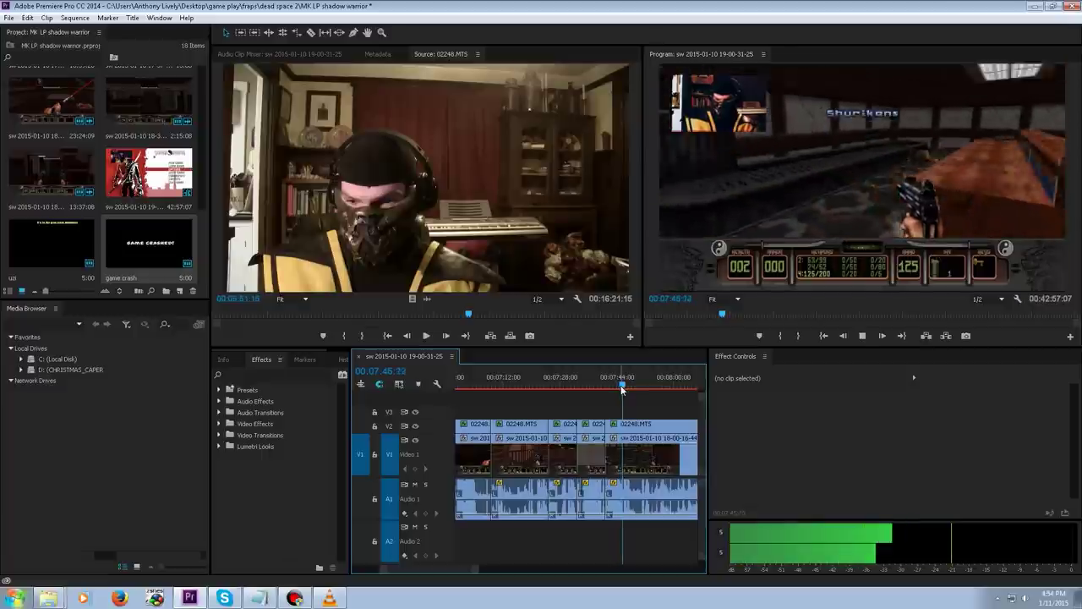
Stop playback at 00:07:47:10 and load arrow.gif from the icons folder into the Source monitor.
{"action": "key", "text": "space"}
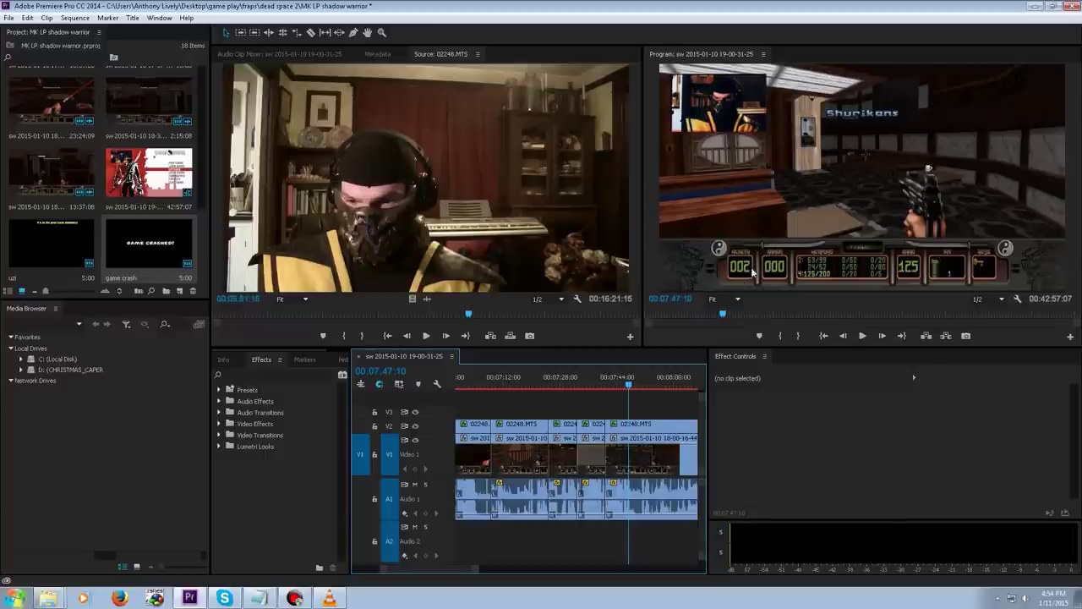
{"action": "key", "text": "alt+Tab"}
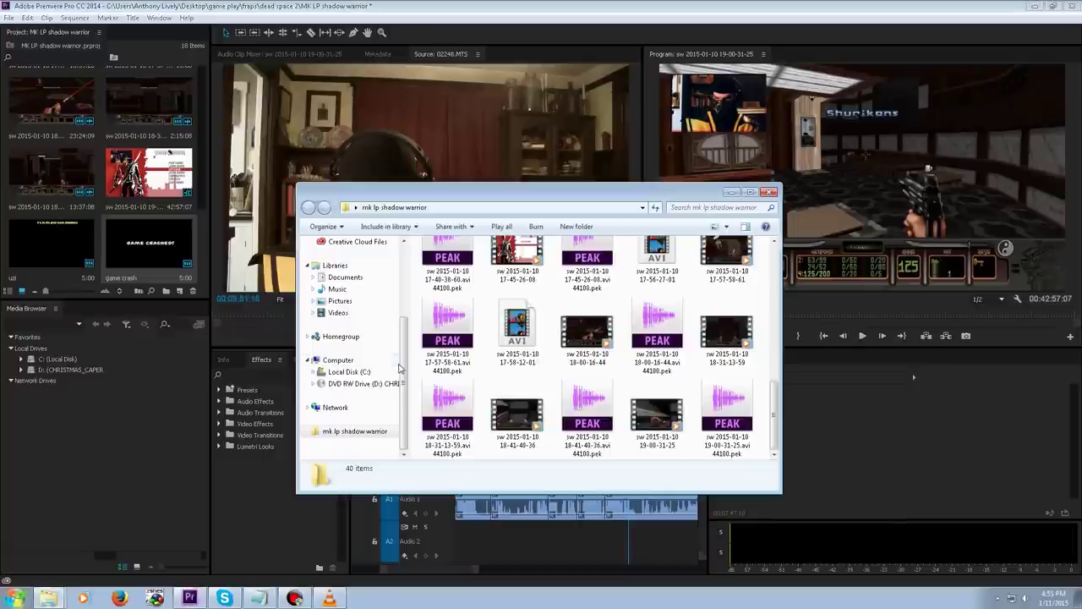
{"action": "scroll", "coordinate": [326, 300], "scroll_direction": "up", "scroll_amount": 3}
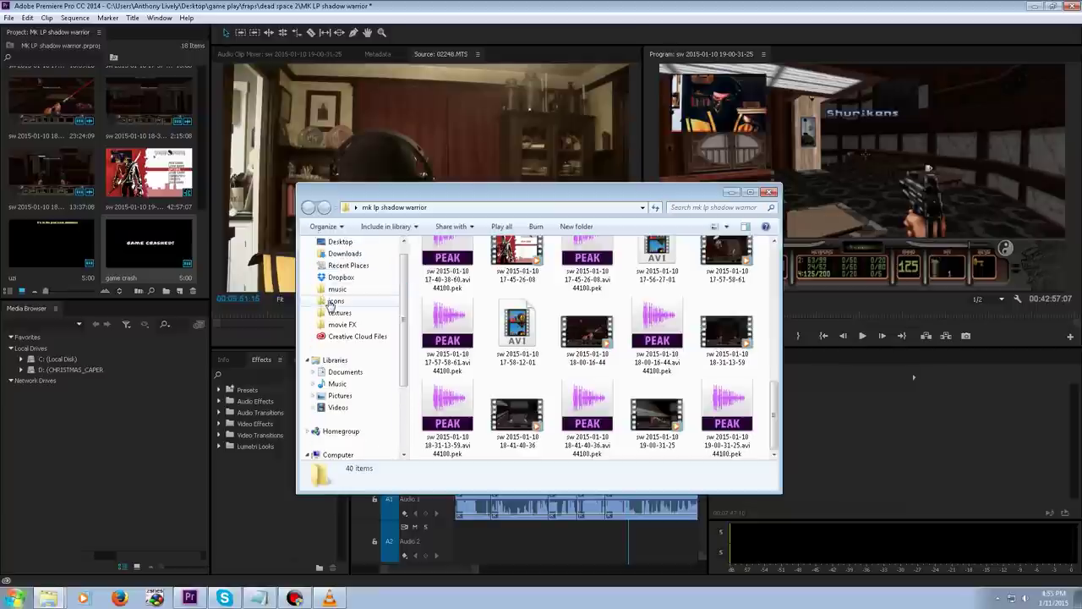
{"action": "left_click", "coordinate": [326, 301]}
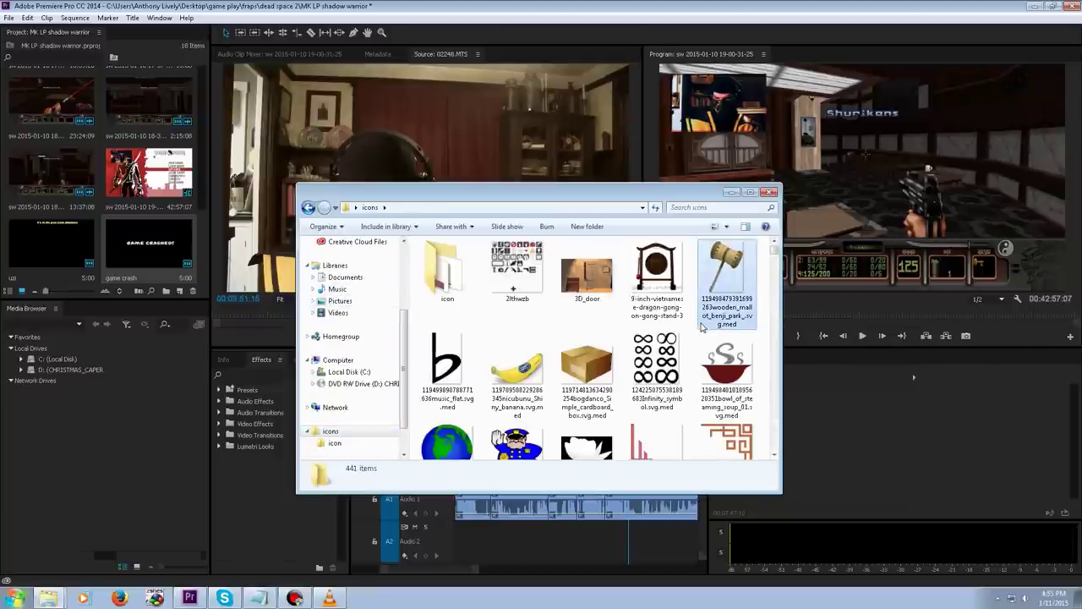
{"action": "scroll", "coordinate": [700, 323], "scroll_direction": "down", "scroll_amount": 10}
{"action": "left_click", "coordinate": [744, 362]}
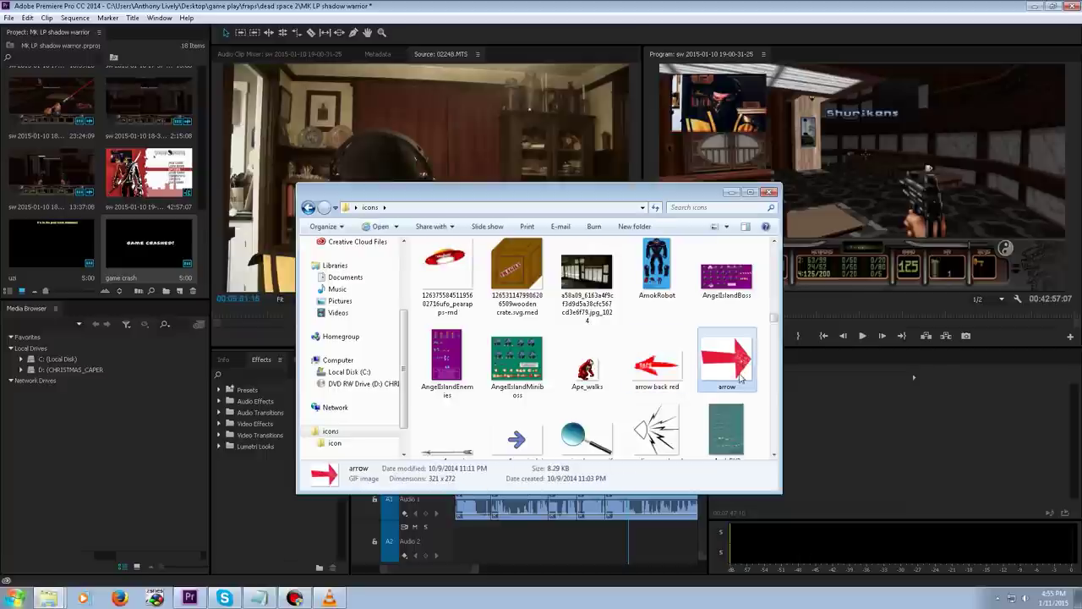
{"action": "left_click_drag", "start_coordinate": [541, 191], "coordinate": [394, 192]}
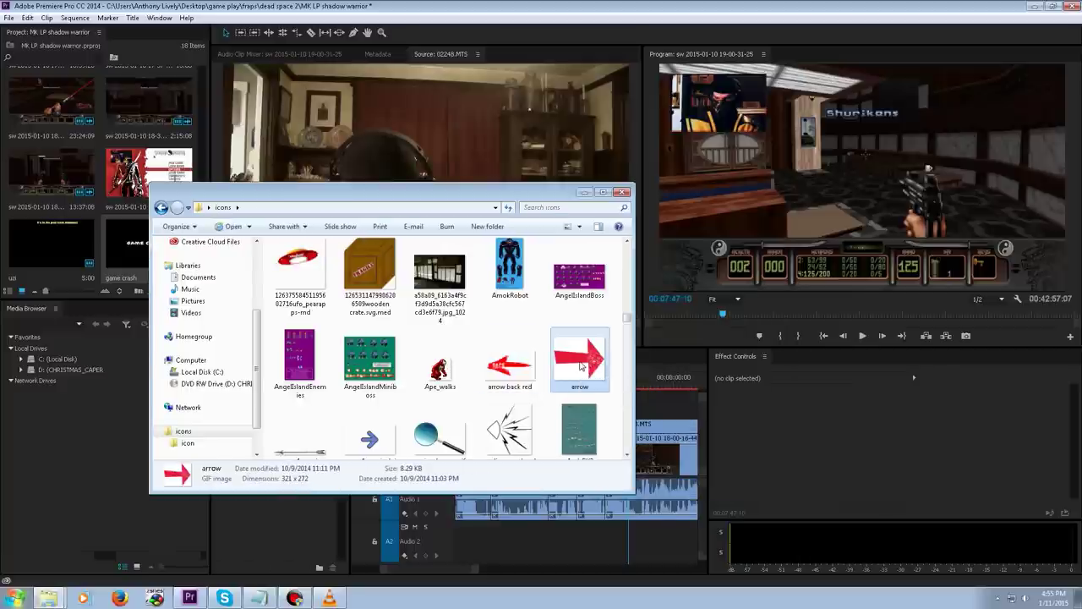
{"action": "left_click_drag", "start_coordinate": [588, 362], "coordinate": [469, 154]}
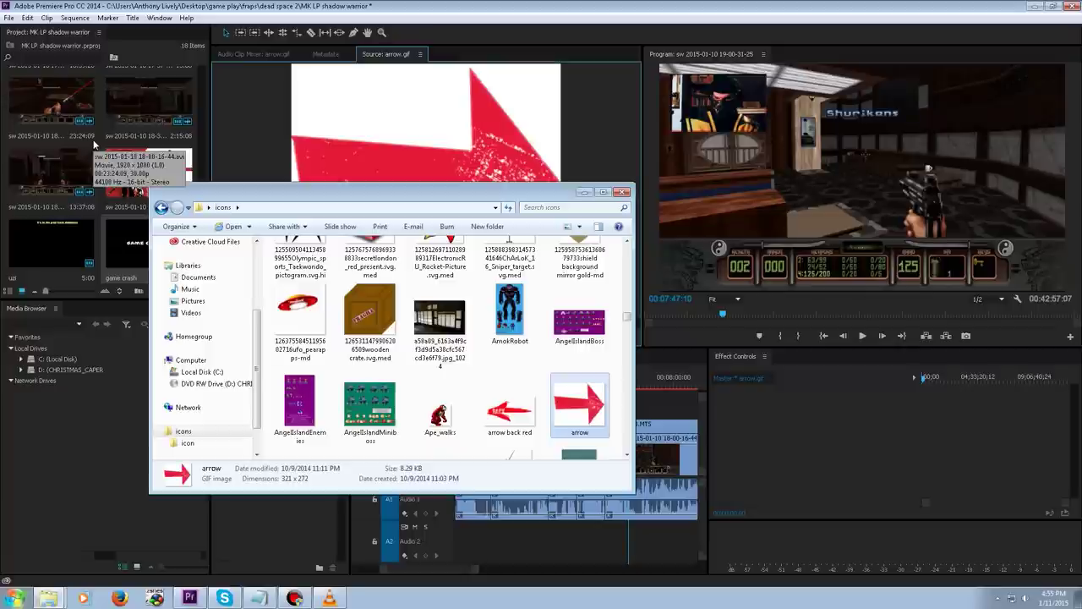
Place arrow.gif on V3 at 00:07:47:10 and move it just above the HUD.
{"action": "left_click", "coordinate": [583, 193]}
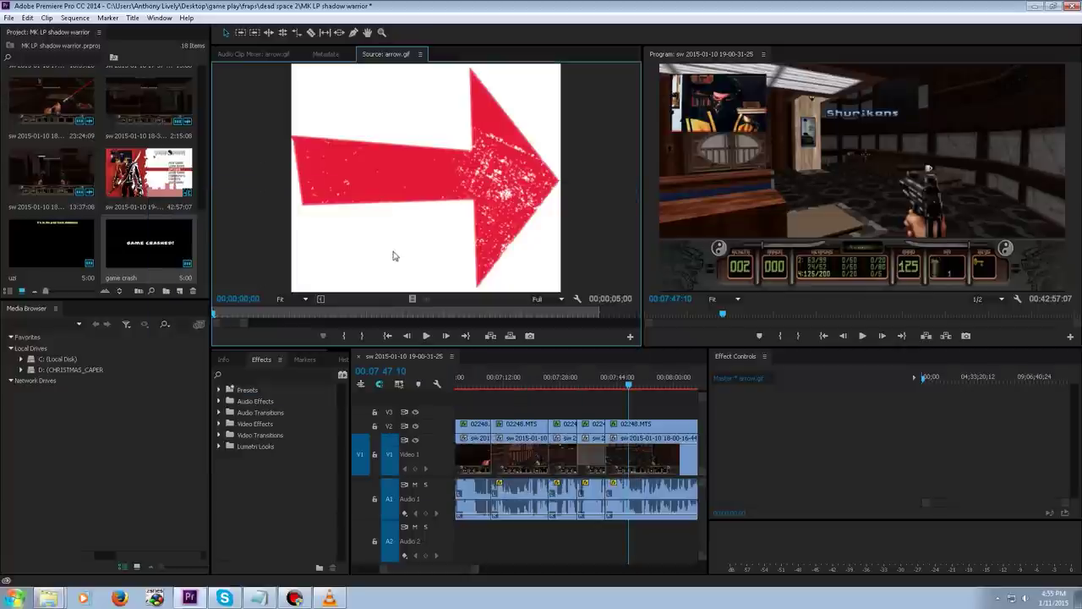
{"action": "left_click_drag", "start_coordinate": [405, 280], "coordinate": [636, 413]}
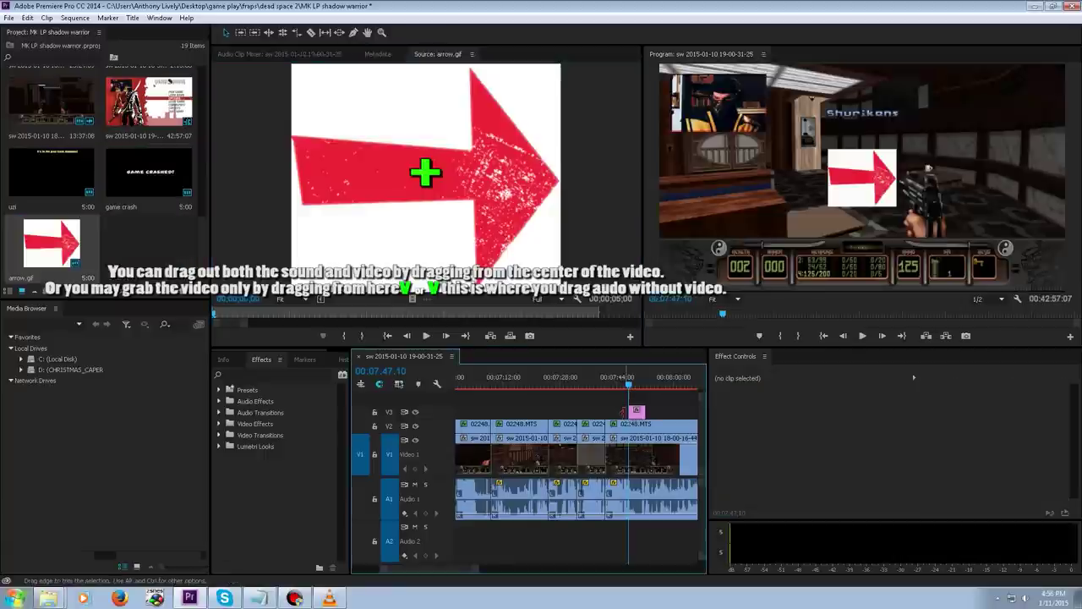
{"action": "left_click", "coordinate": [640, 412]}
{"action": "left_click", "coordinate": [761, 402]}
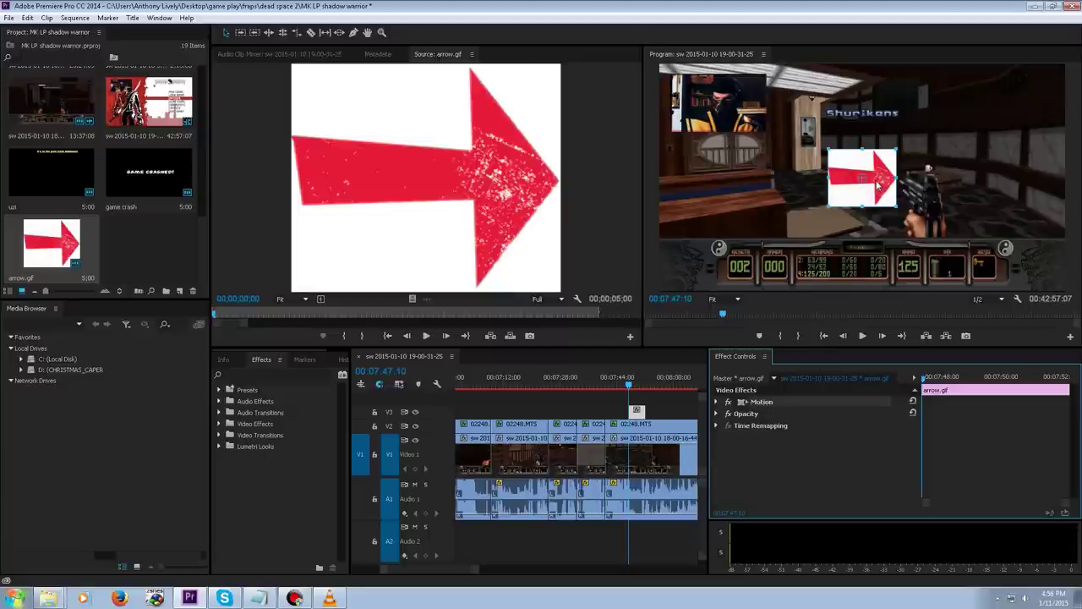
{"action": "left_click_drag", "start_coordinate": [877, 184], "coordinate": [744, 228]}
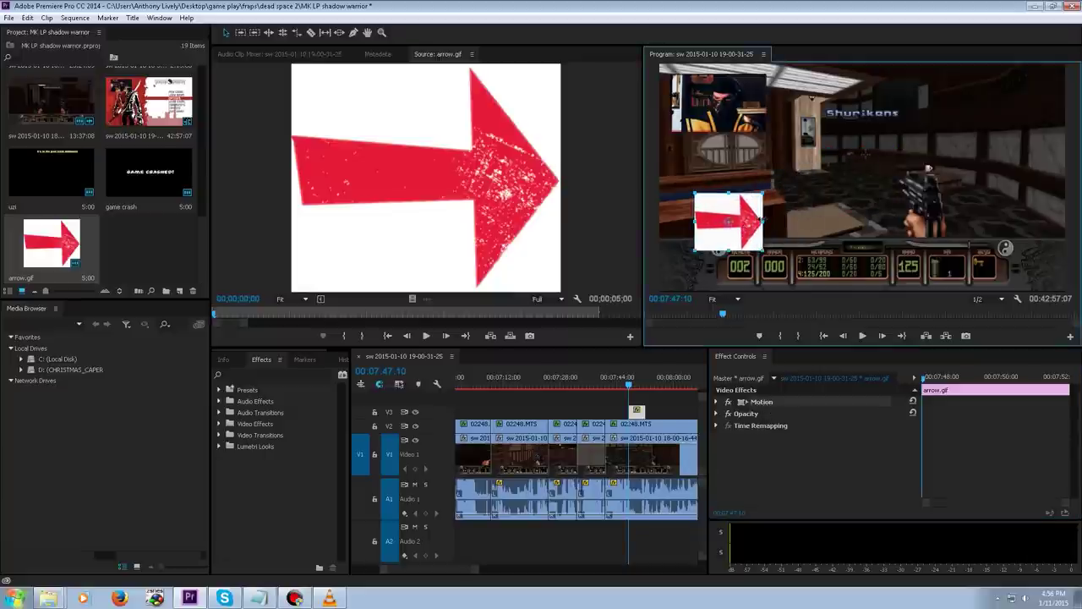
{"action": "left_click_drag", "start_coordinate": [760, 223], "coordinate": [763, 221]}
Rotate the arrow to point downward and scale it down to a small marker.
{"action": "left_click", "coordinate": [718, 403]}
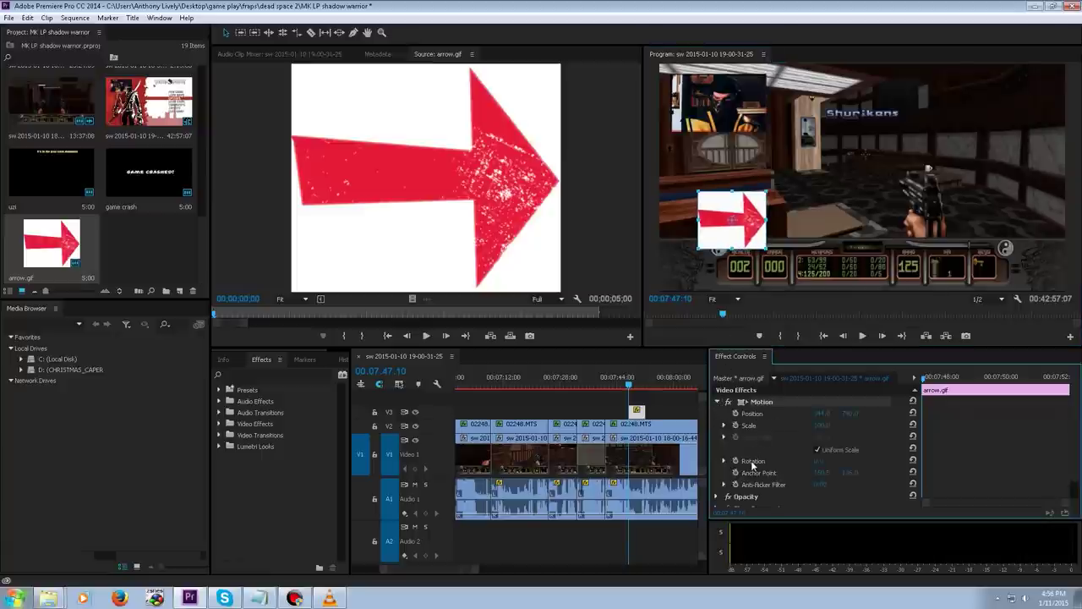
{"action": "left_click", "coordinate": [724, 461]}
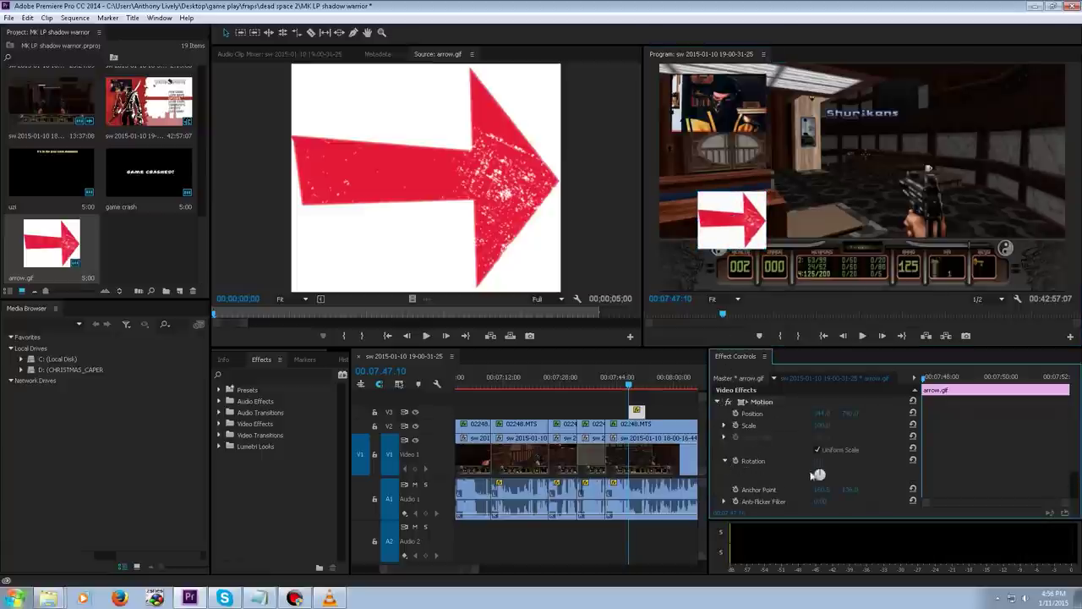
{"action": "left_click_drag", "start_coordinate": [820, 474], "coordinate": [831, 478]}
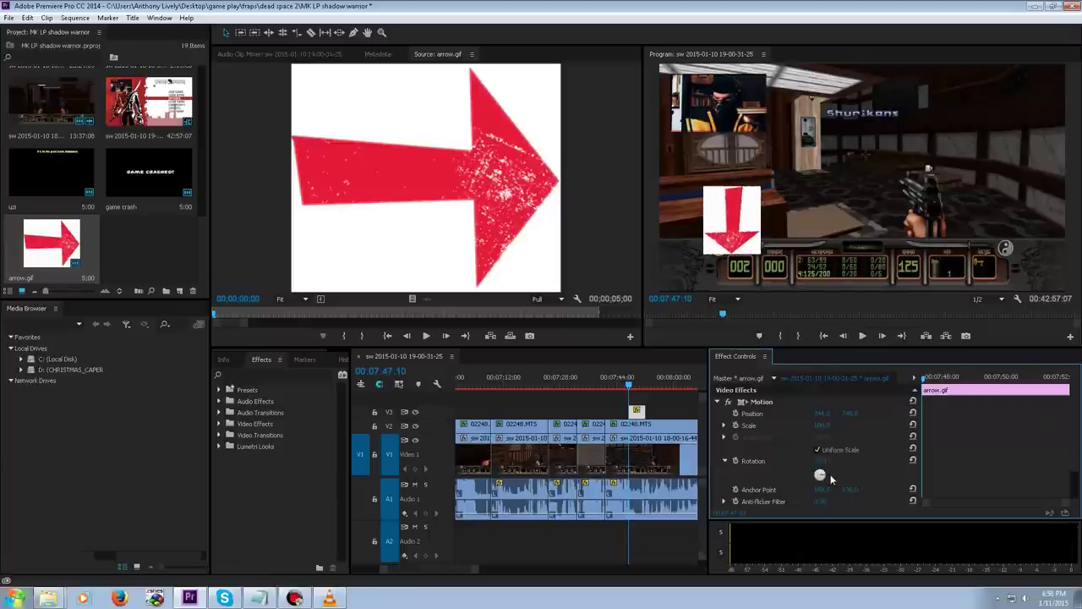
{"action": "left_click", "coordinate": [785, 401]}
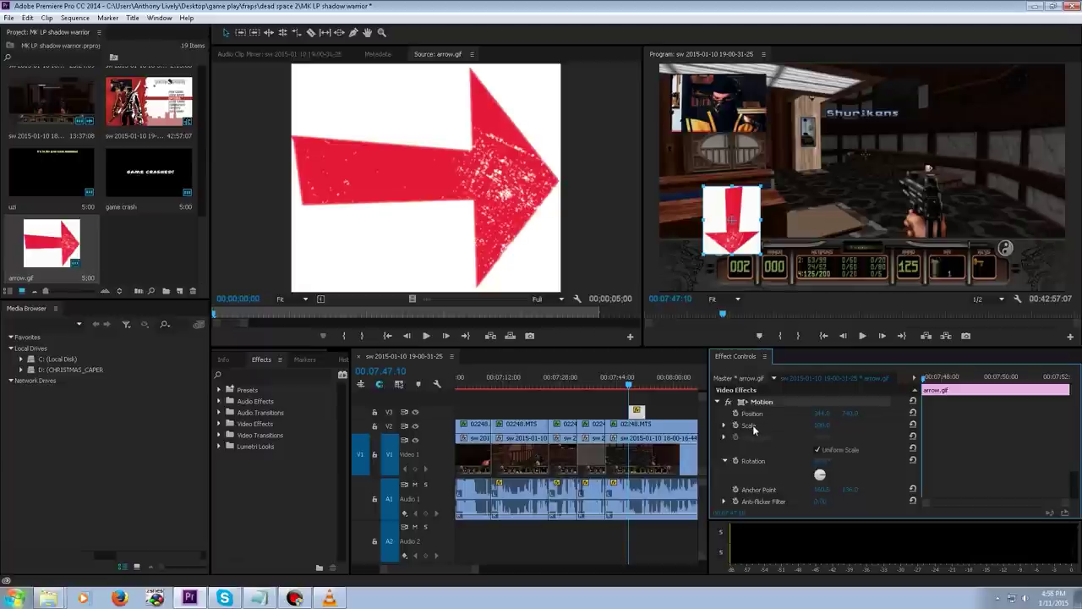
{"action": "left_click", "coordinate": [754, 430]}
{"action": "left_click", "coordinate": [723, 426]}
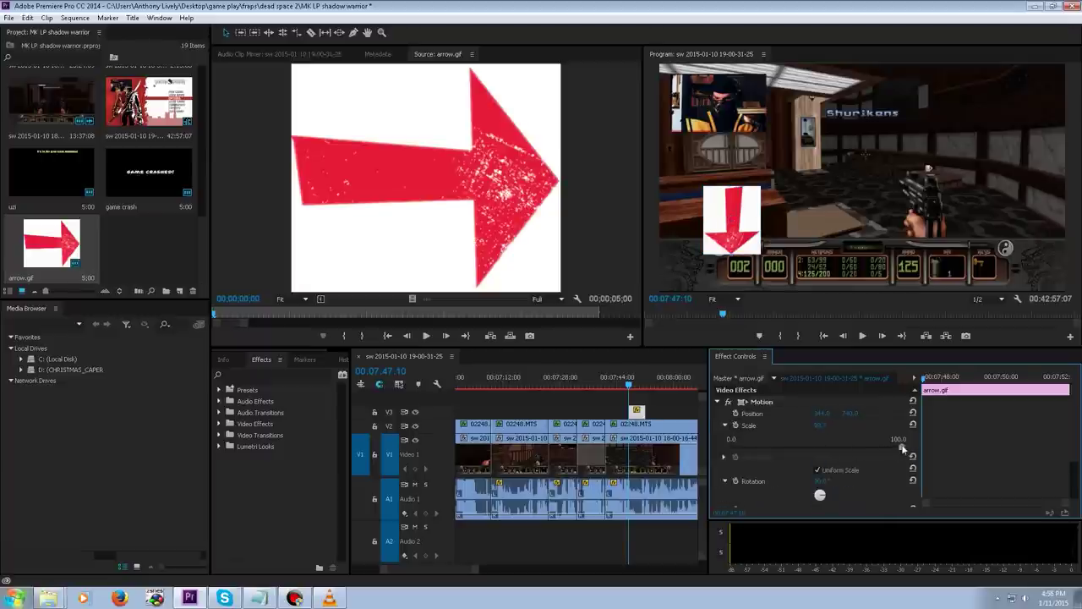
{"action": "left_click_drag", "start_coordinate": [900, 446], "coordinate": [810, 446]}
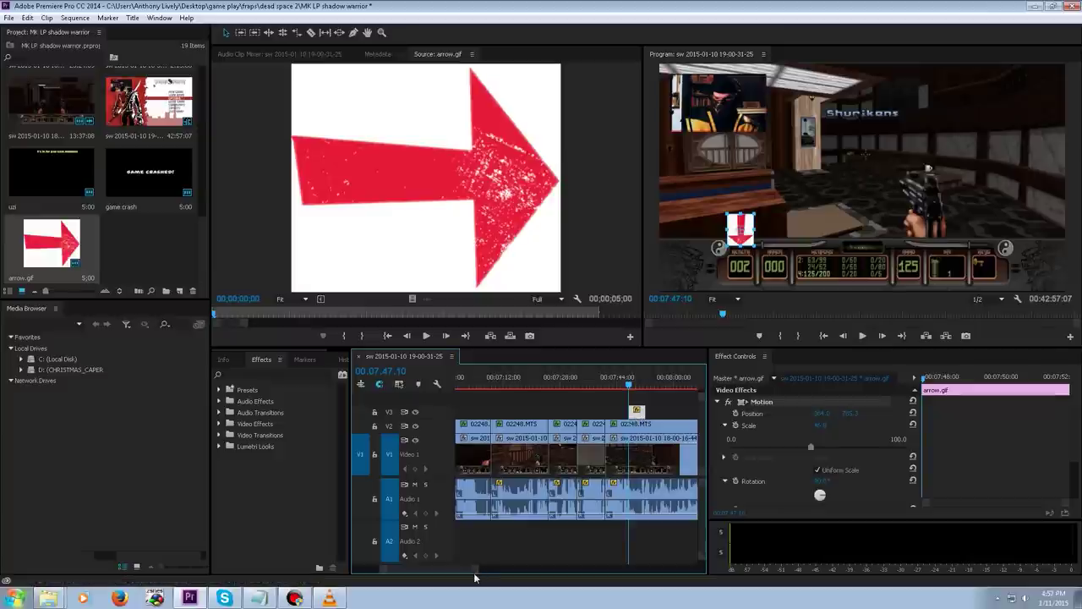
Add a default fade to the arrow clip and shorten it from its end.
{"action": "left_click_drag", "start_coordinate": [474, 574], "coordinate": [447, 573]}
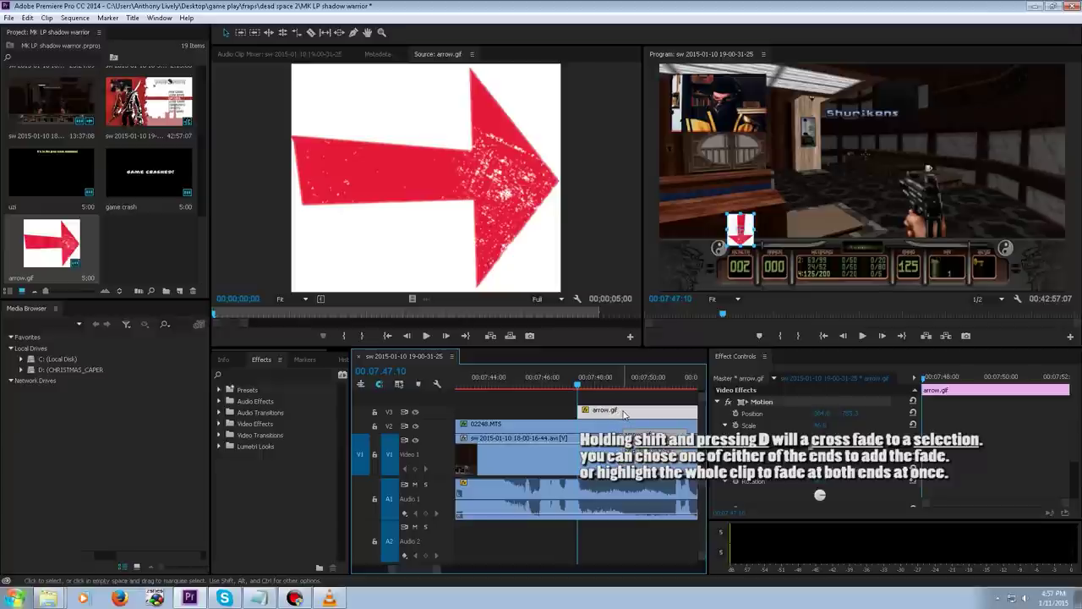
{"action": "key", "text": "shift+d"}
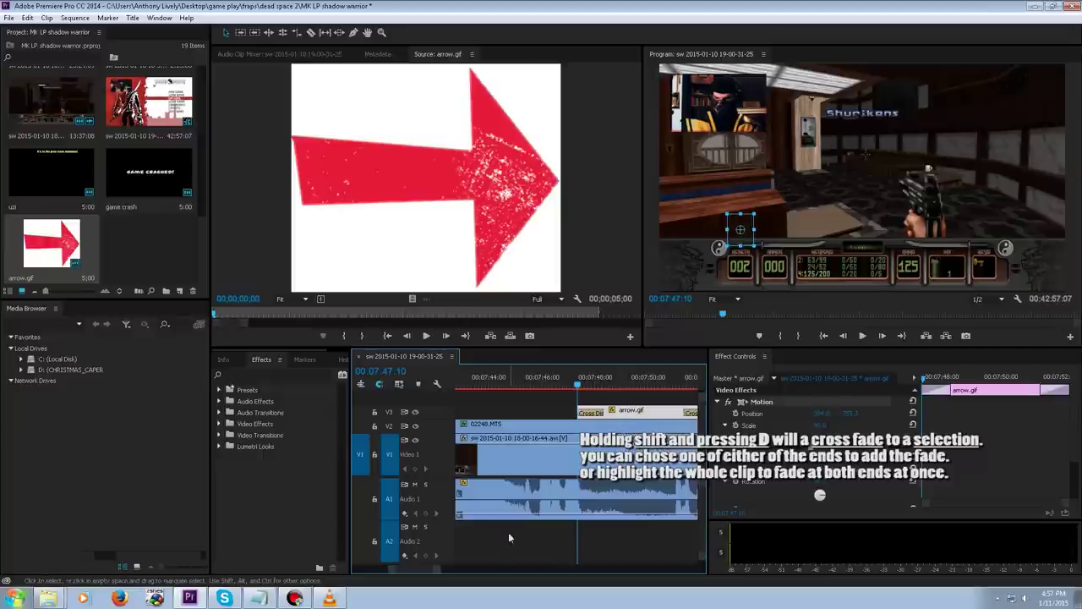
{"action": "key", "text": "minus"}
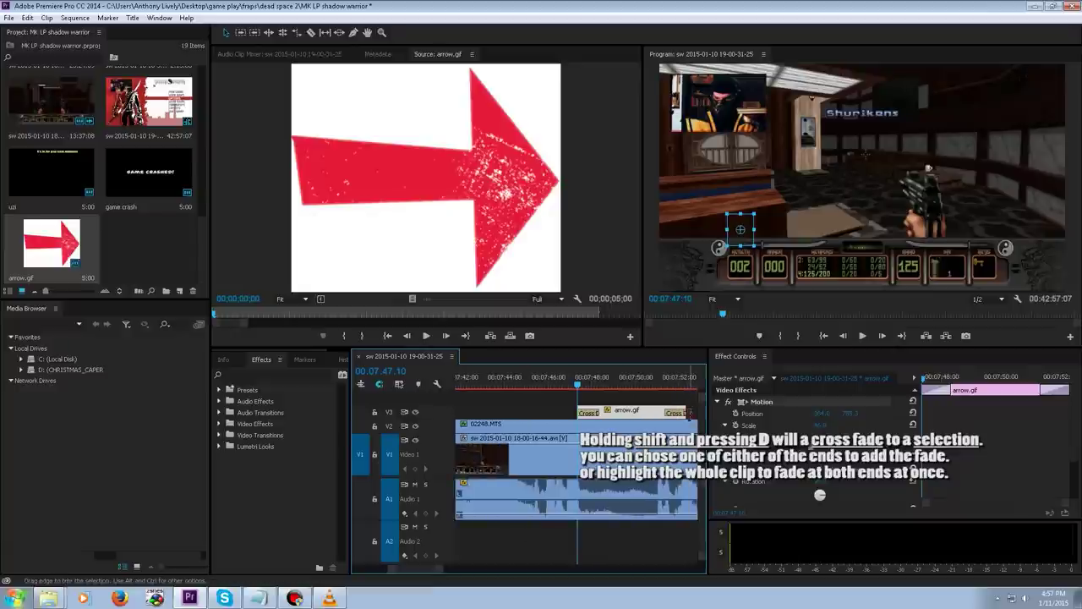
{"action": "left_click_drag", "start_coordinate": [689, 413], "coordinate": [627, 412]}
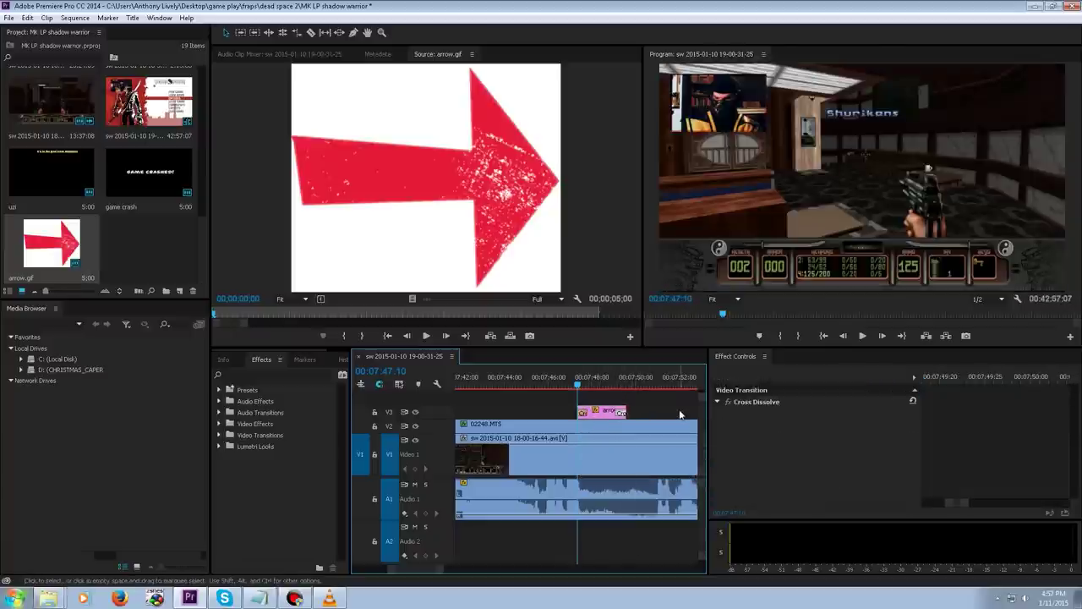
Play back the arrow's entrance and park the playhead where it appears.
{"action": "left_click", "coordinate": [574, 387]}
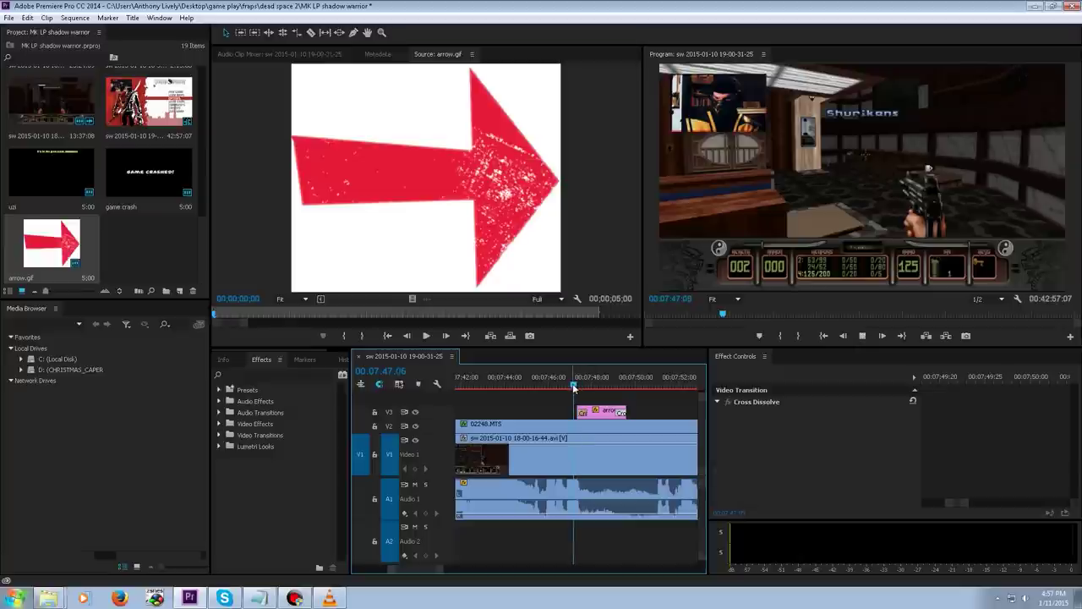
{"action": "key", "text": "space"}
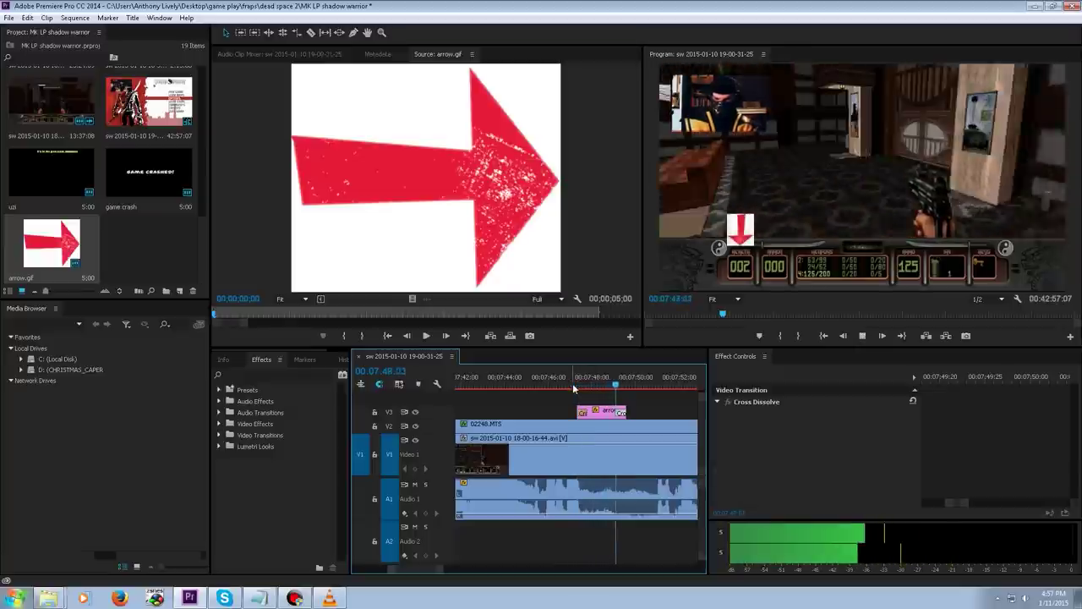
{"action": "key", "text": "space"}
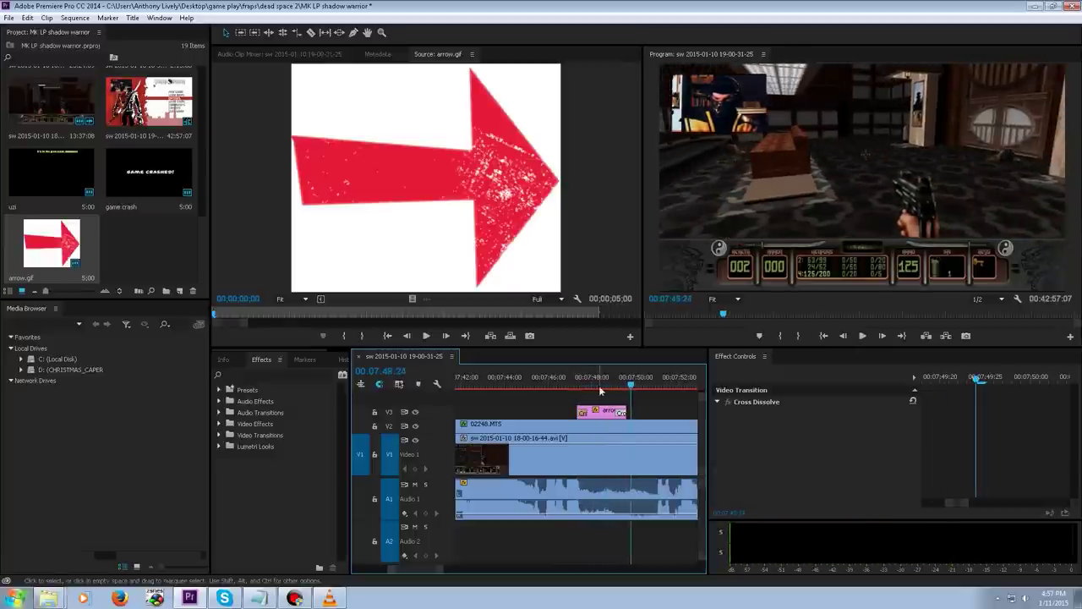
{"action": "left_click", "coordinate": [596, 382]}
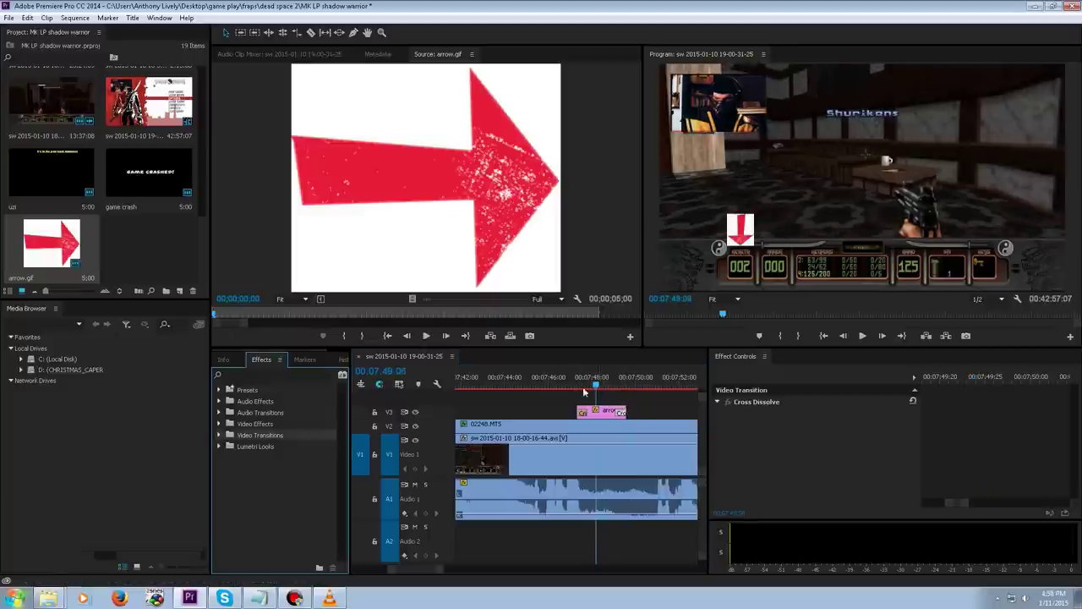
Apply Ultra Key to arrow.gif, keying out white with the Aggressive setting.
{"action": "left_click", "coordinate": [602, 414]}
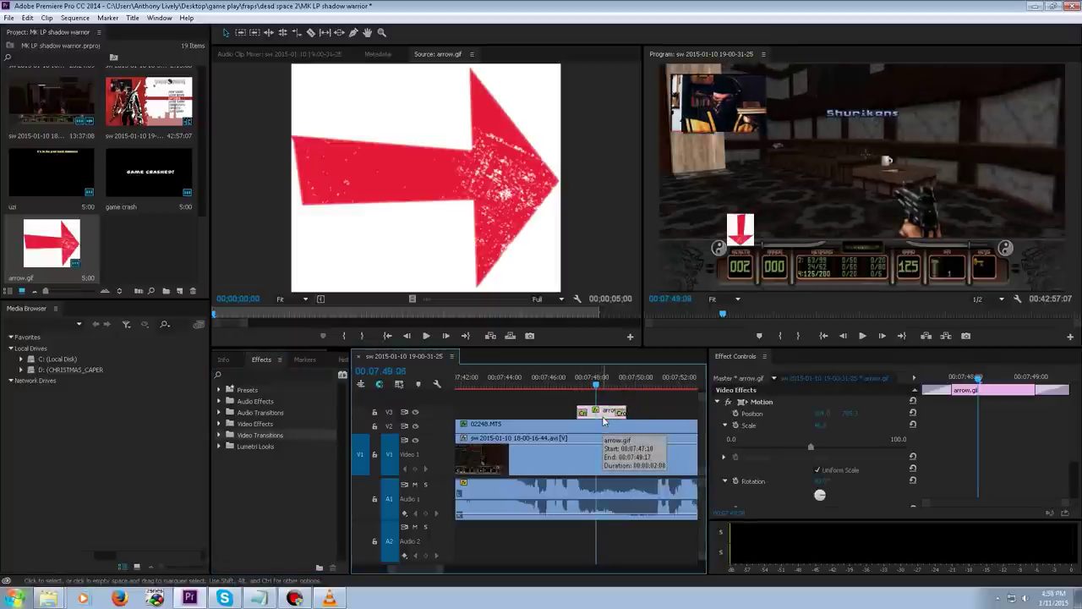
{"action": "left_click", "coordinate": [239, 376]}
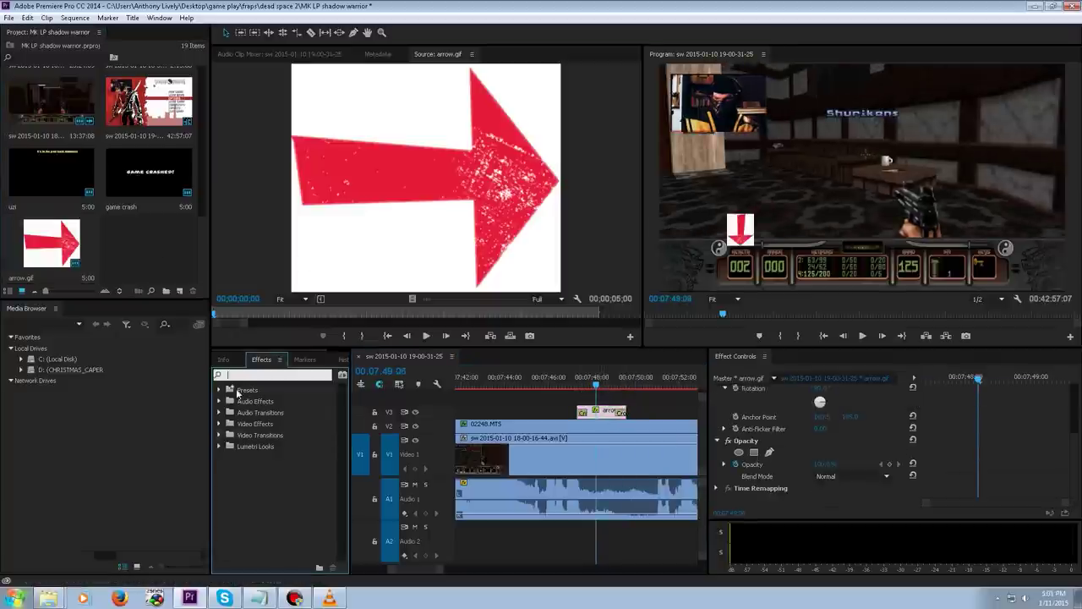
{"action": "type", "text": "ultr"}
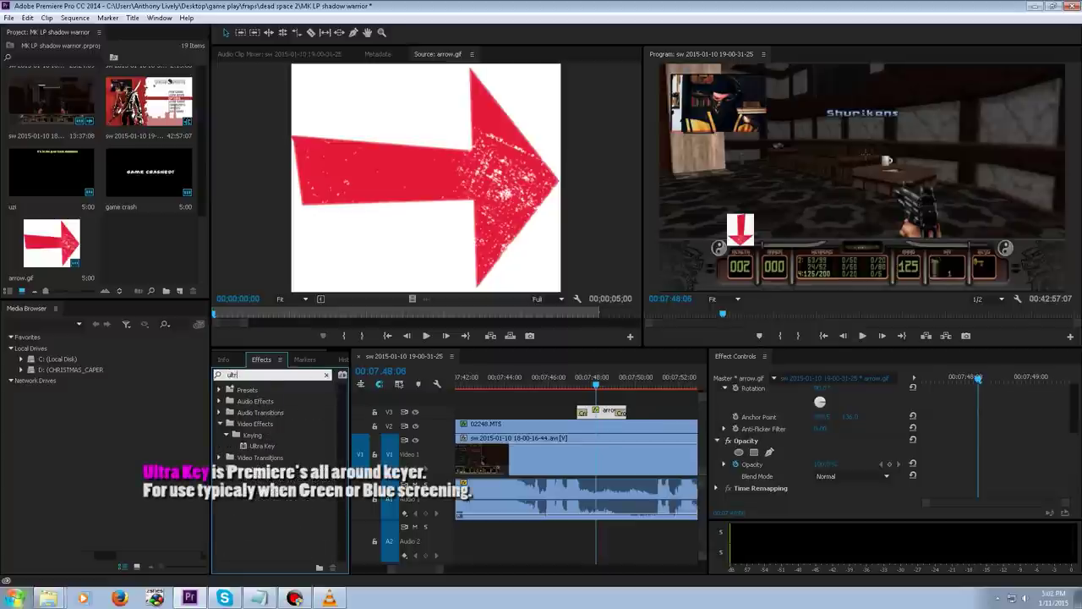
{"action": "left_click_drag", "start_coordinate": [260, 448], "coordinate": [599, 414]}
{"action": "left_click_drag", "start_coordinate": [1074, 457], "coordinate": [1077, 494]}
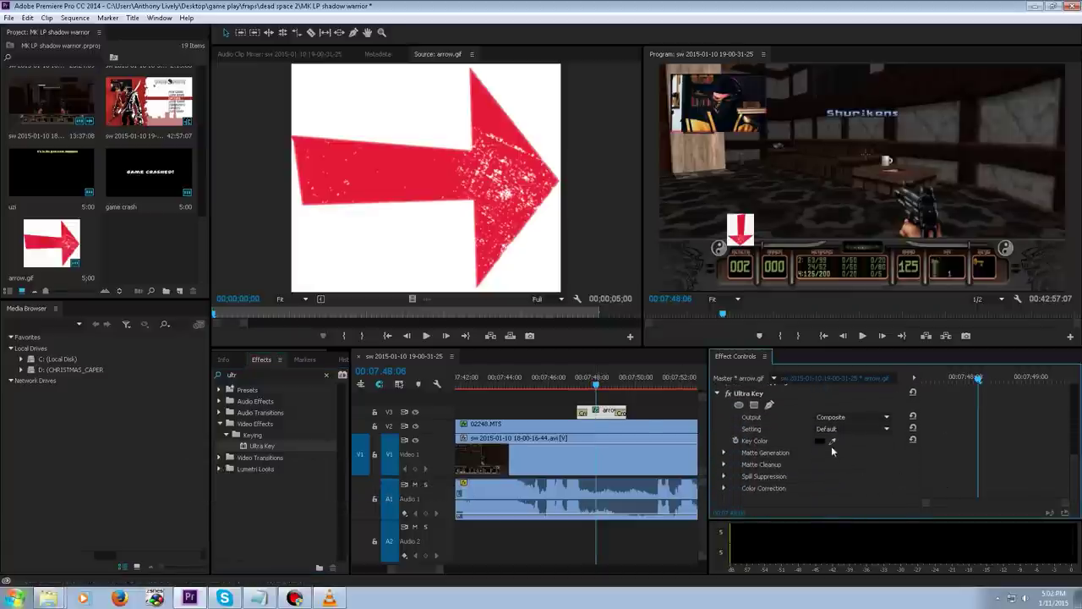
{"action": "left_click_drag", "start_coordinate": [833, 439], "coordinate": [747, 232]}
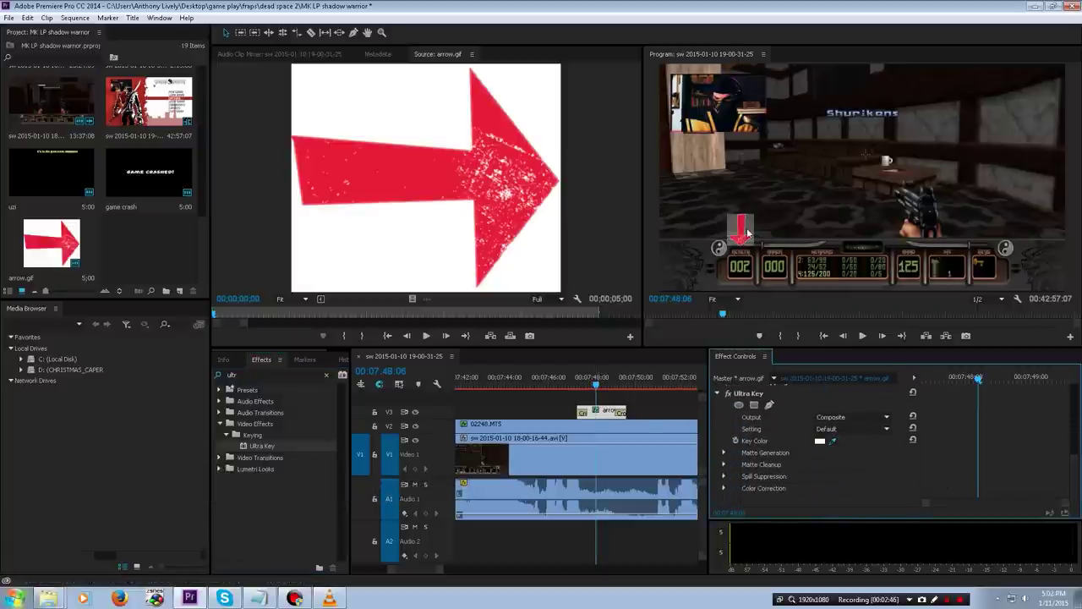
{"action": "left_click", "coordinate": [886, 429]}
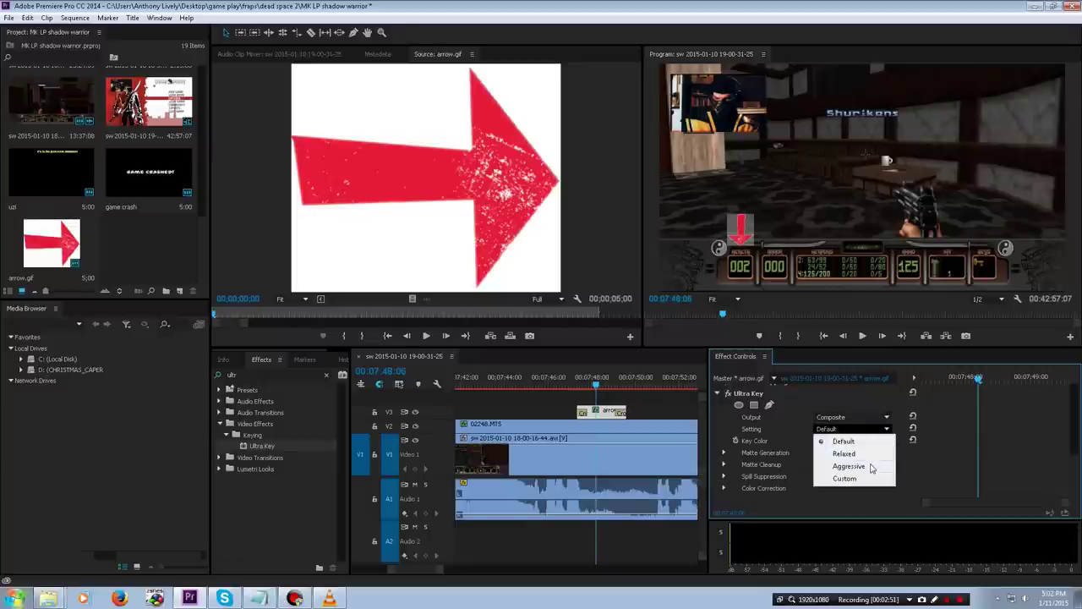
{"action": "left_click", "coordinate": [871, 466]}
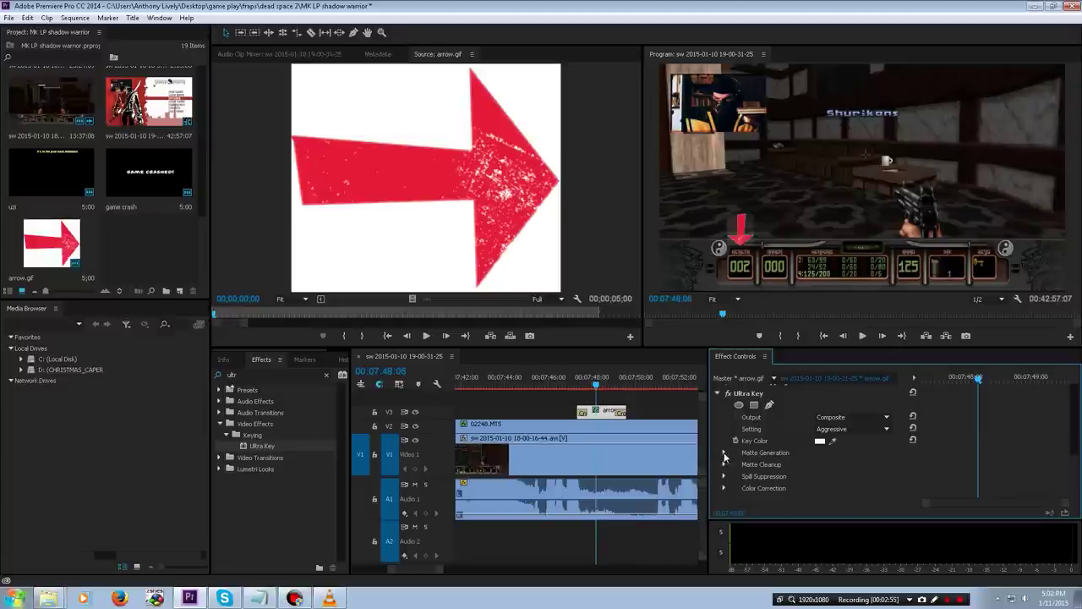
Adjust the Ultra Key's Matte Generation Highlight and Transparency values.
{"action": "left_click", "coordinate": [724, 454]}
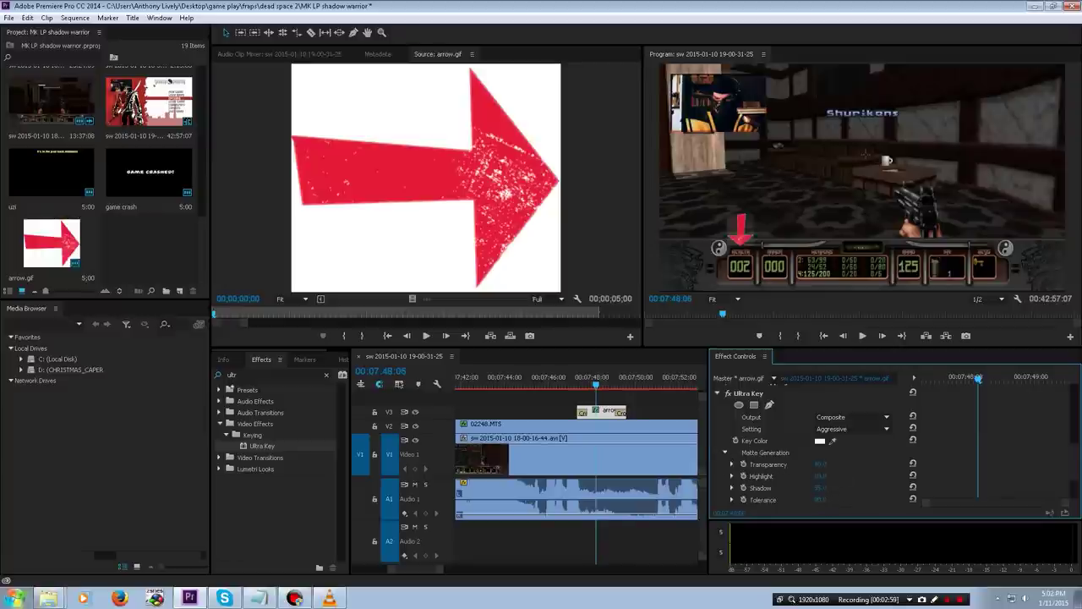
{"action": "left_click_drag", "start_coordinate": [822, 499], "coordinate": [944, 435]}
{"action": "scroll", "coordinate": [822, 462], "scroll_direction": "down", "scroll_amount": 2}
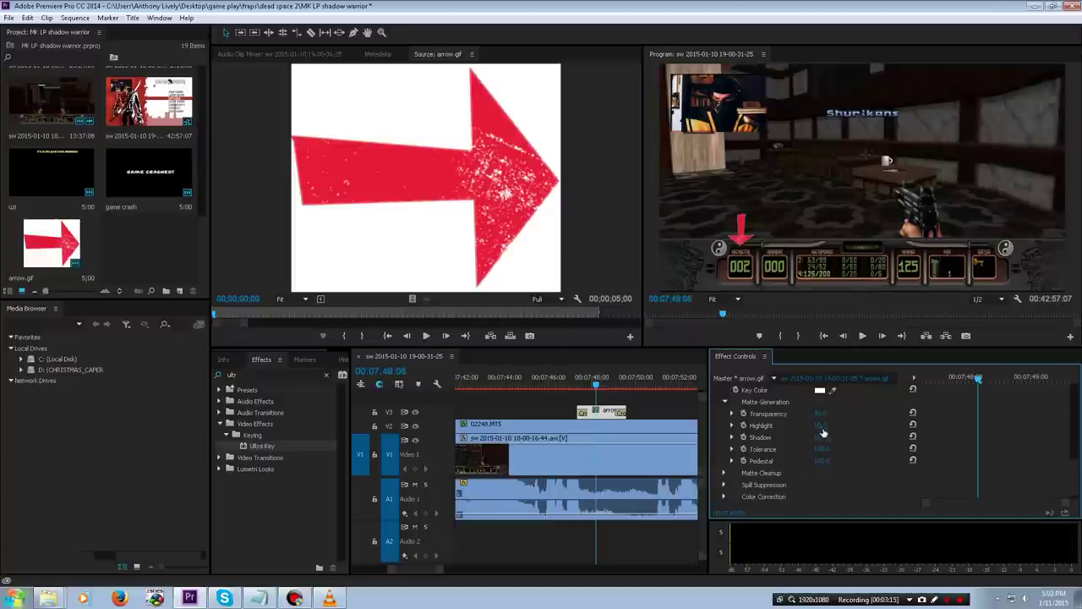
{"action": "left_click_drag", "start_coordinate": [820, 426], "coordinate": [815, 425]}
{"action": "left_click_drag", "start_coordinate": [829, 414], "coordinate": [821, 416]}
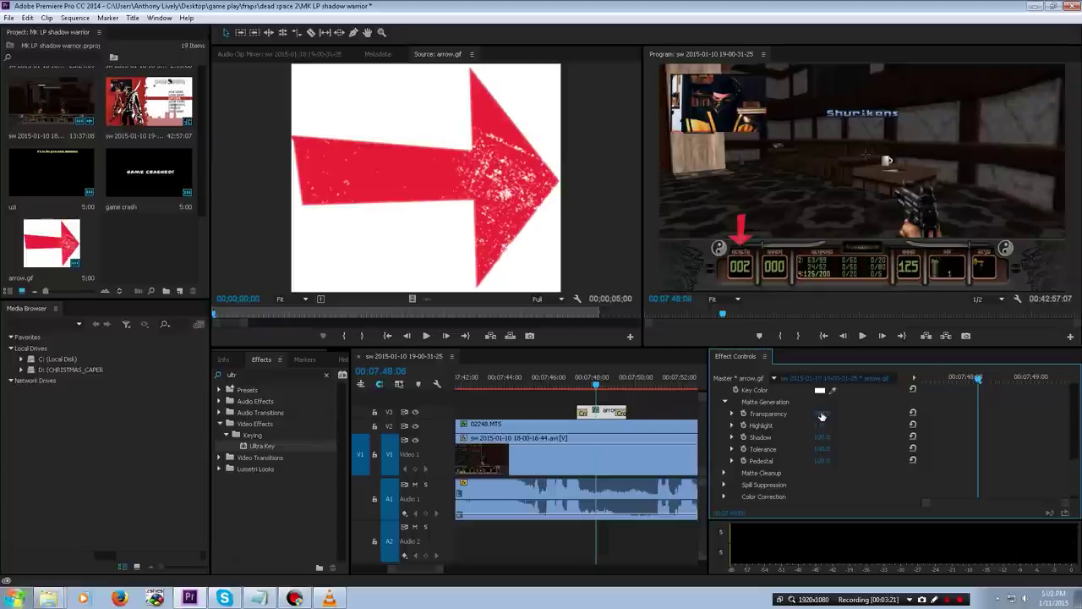
Set the Matte Cleanup Choke to 75.
{"action": "left_click", "coordinate": [723, 475]}
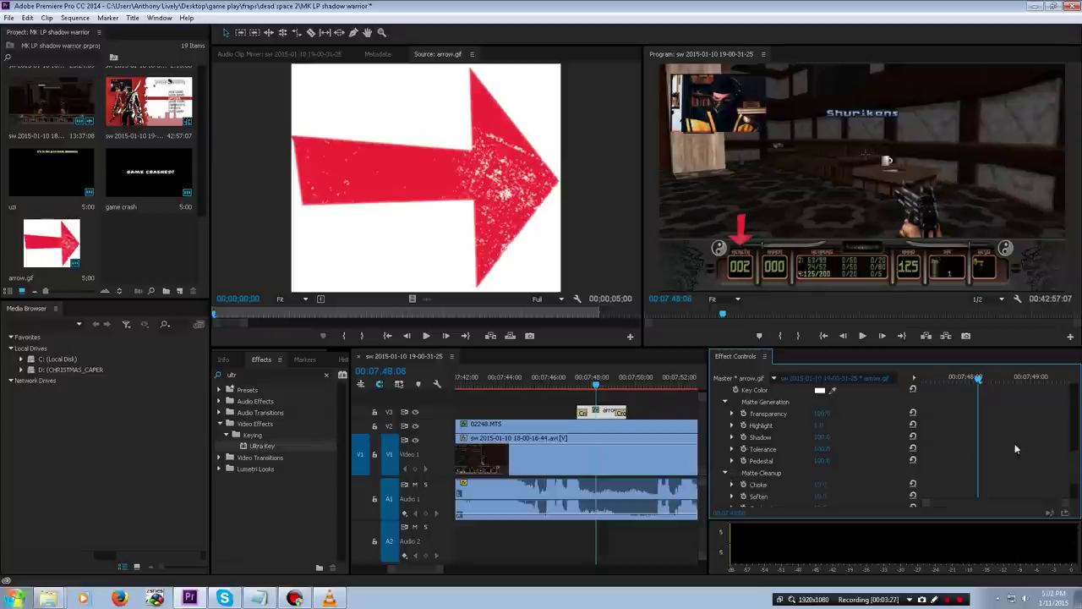
{"action": "scroll", "coordinate": [1078, 470], "scroll_direction": "down", "scroll_amount": 1}
{"action": "scroll", "coordinate": [1078, 470], "scroll_direction": "down", "scroll_amount": 2}
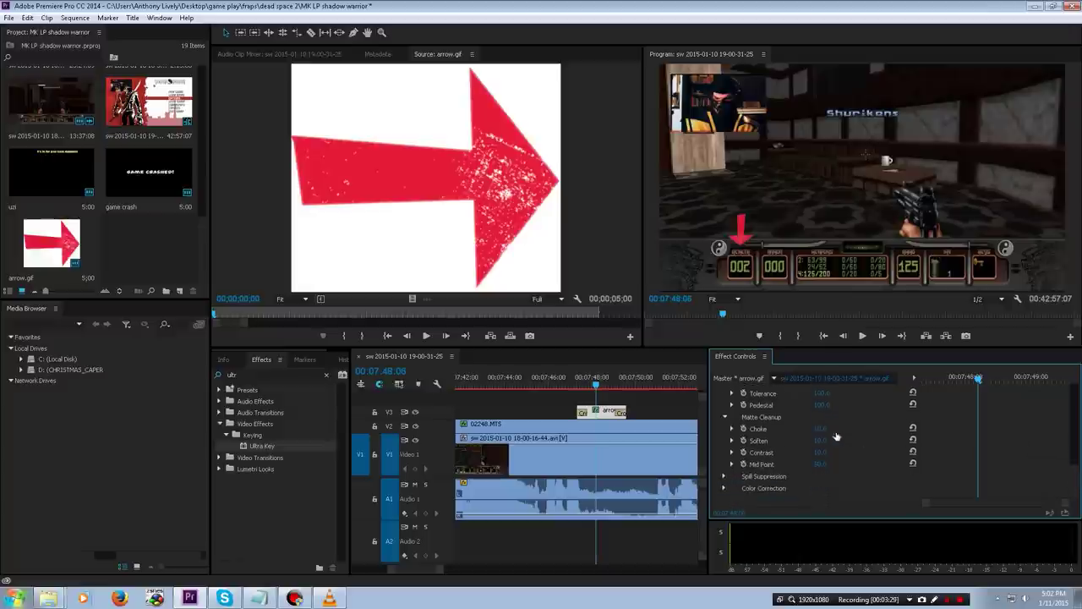
{"action": "left_click_drag", "start_coordinate": [824, 432], "coordinate": [824, 432]}
{"action": "left_click_drag", "start_coordinate": [819, 428], "coordinate": [822, 429]}
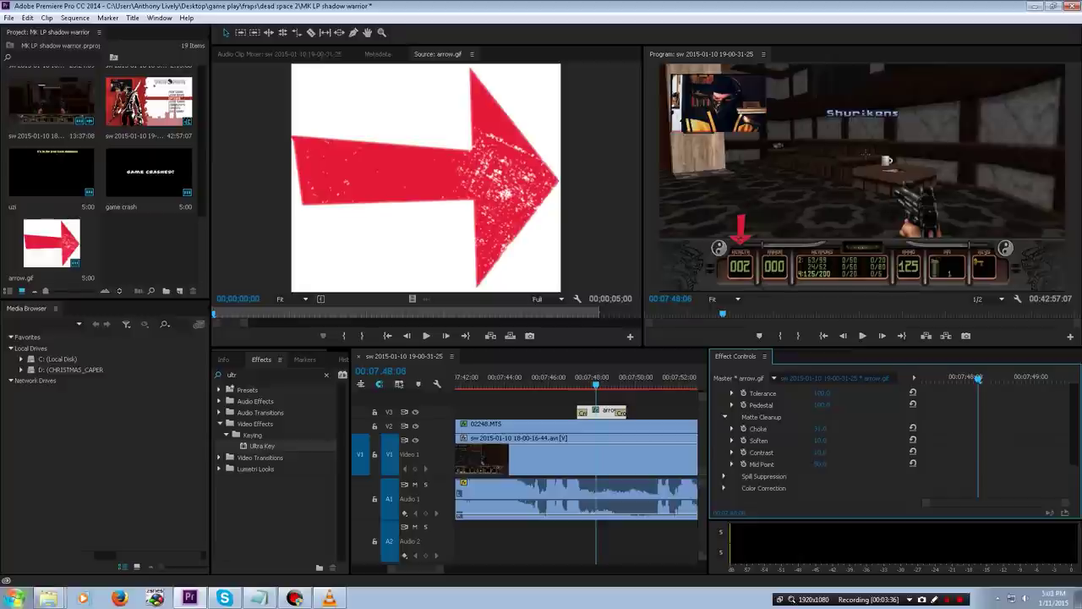
{"action": "left_click_drag", "start_coordinate": [822, 429], "coordinate": [827, 433]}
{"action": "left_click", "coordinate": [821, 430]}
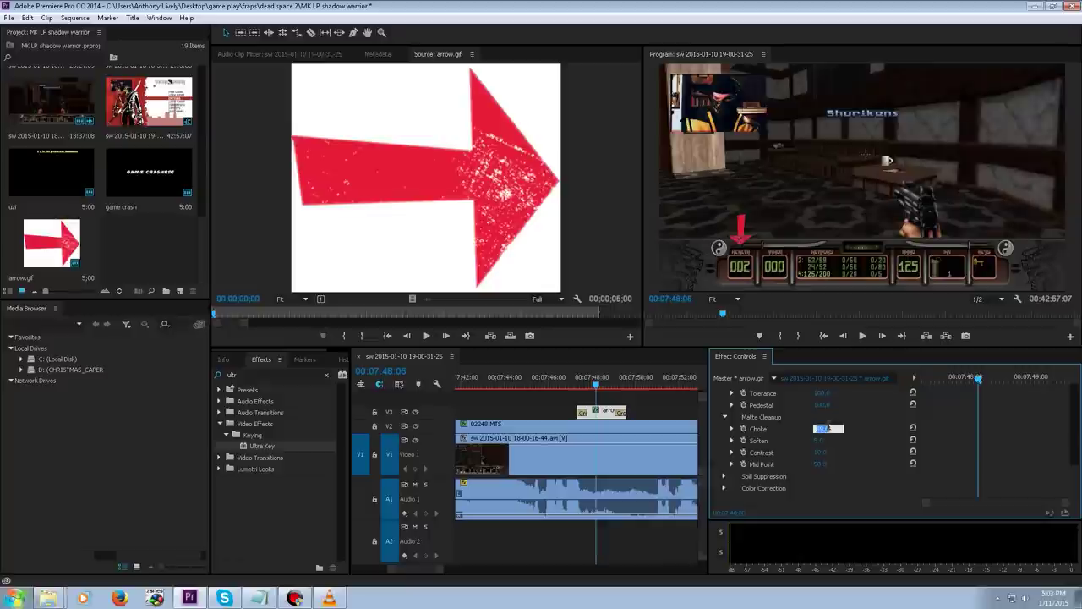
{"action": "type", "text": "75"}
{"action": "key", "text": "Return"}
Magnify the Program monitor to 50% and then 75% to inspect the arrow.
{"action": "left_click", "coordinate": [739, 300]}
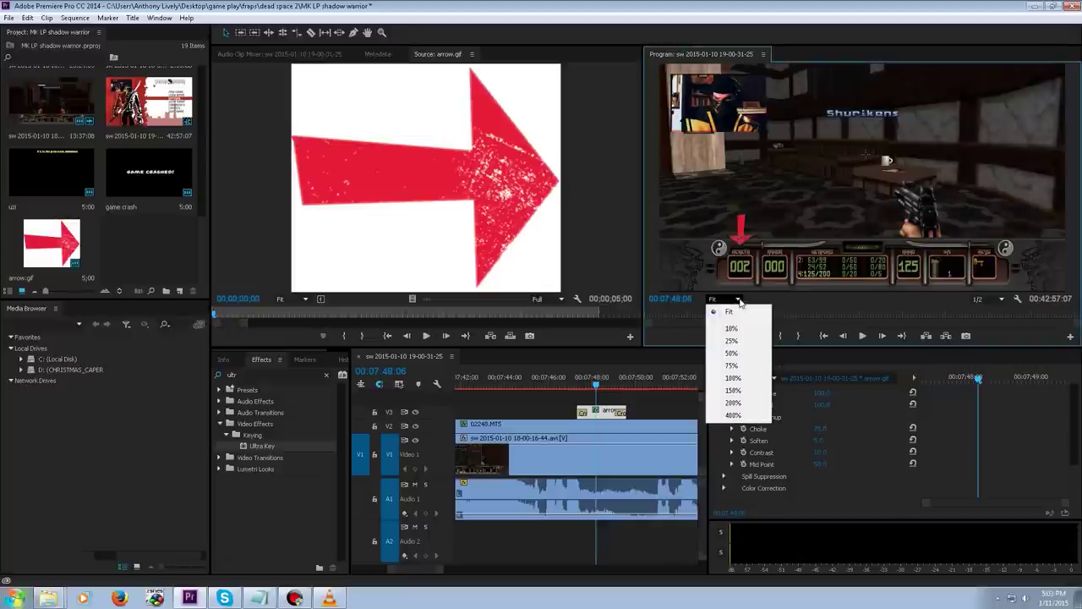
{"action": "left_click", "coordinate": [738, 352]}
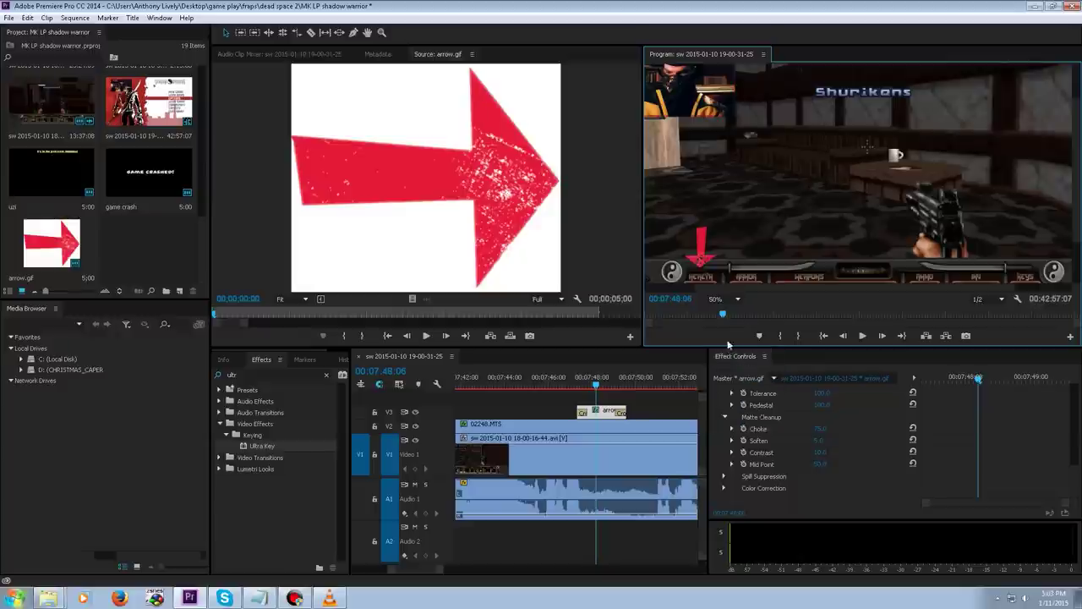
{"action": "left_click", "coordinate": [726, 300]}
{"action": "left_click", "coordinate": [732, 365]}
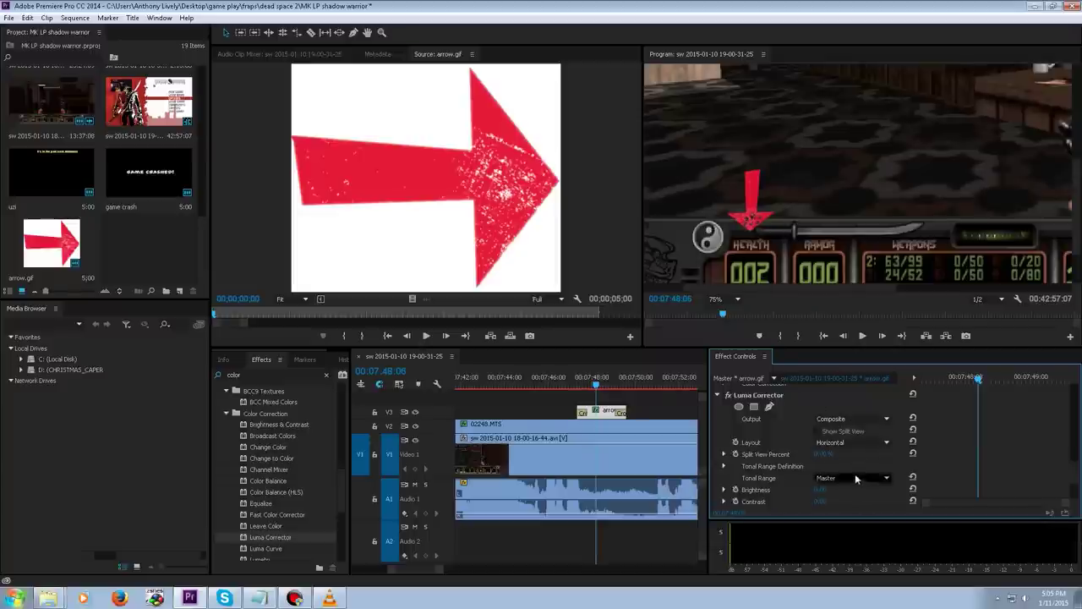
Return the Program monitor to Fit and park the playhead just before the arrow.
{"action": "scroll", "coordinate": [870, 488], "scroll_direction": "down", "scroll_amount": 3}
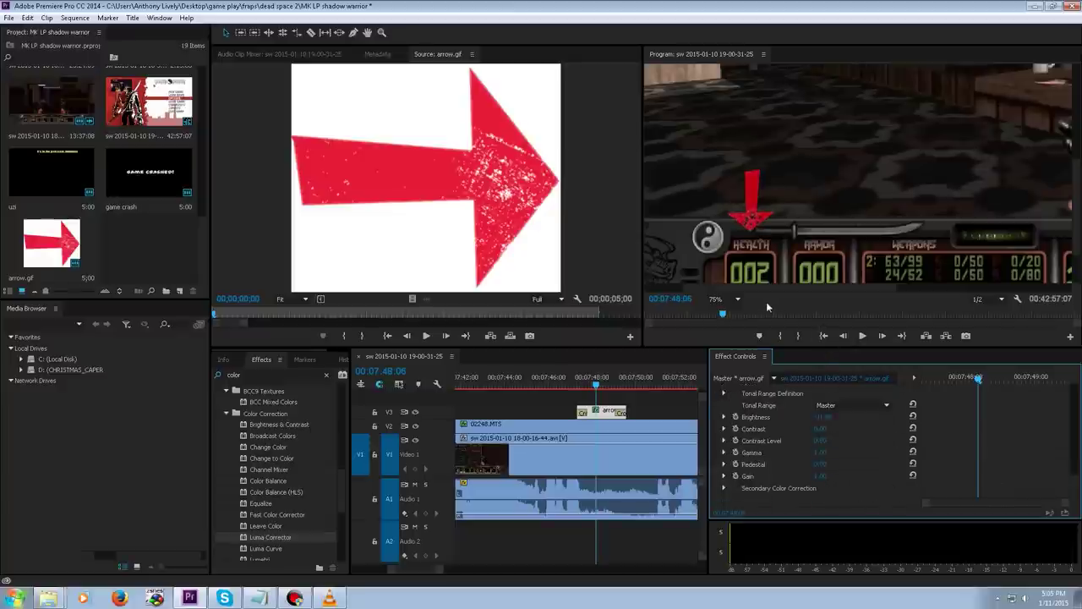
{"action": "left_click", "coordinate": [717, 298]}
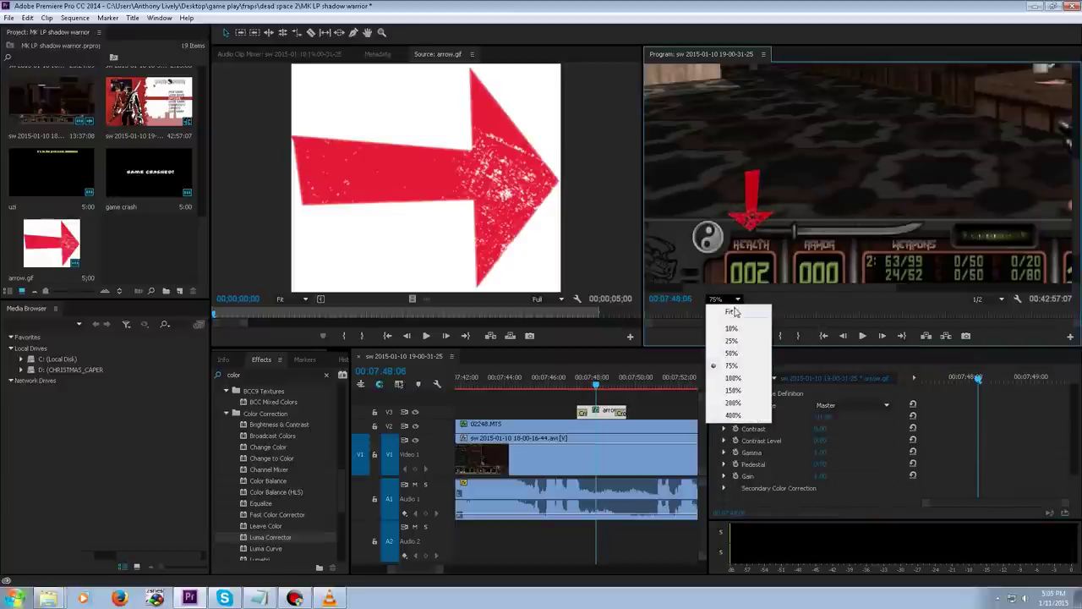
{"action": "left_click", "coordinate": [720, 313]}
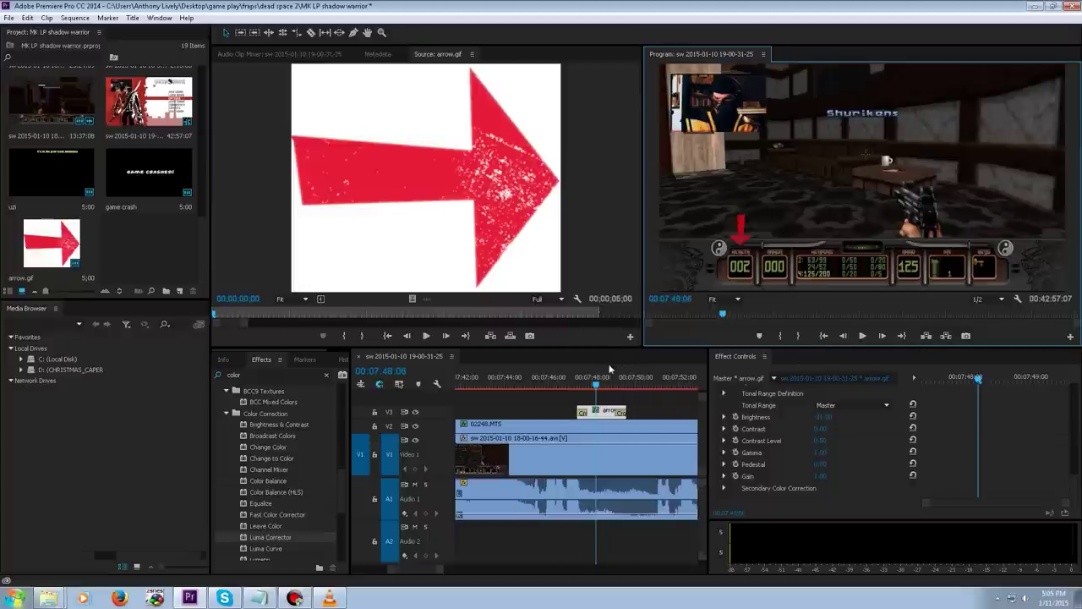
{"action": "left_click", "coordinate": [531, 383]}
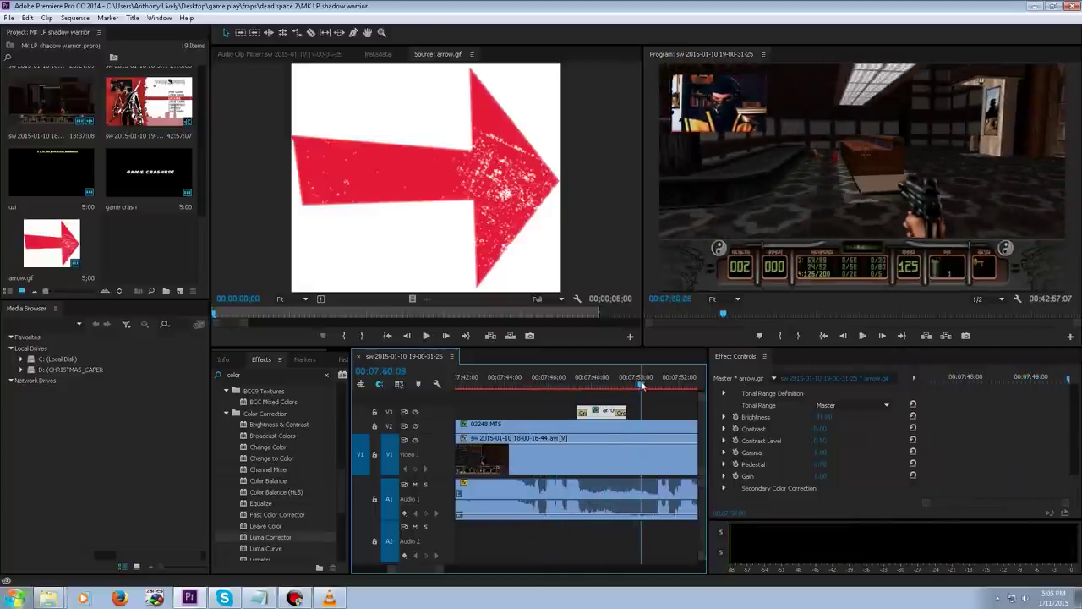
Review the ending and park the playhead at 00:20:34:18 on the level-completed stats screen.
{"action": "key", "text": "space"}
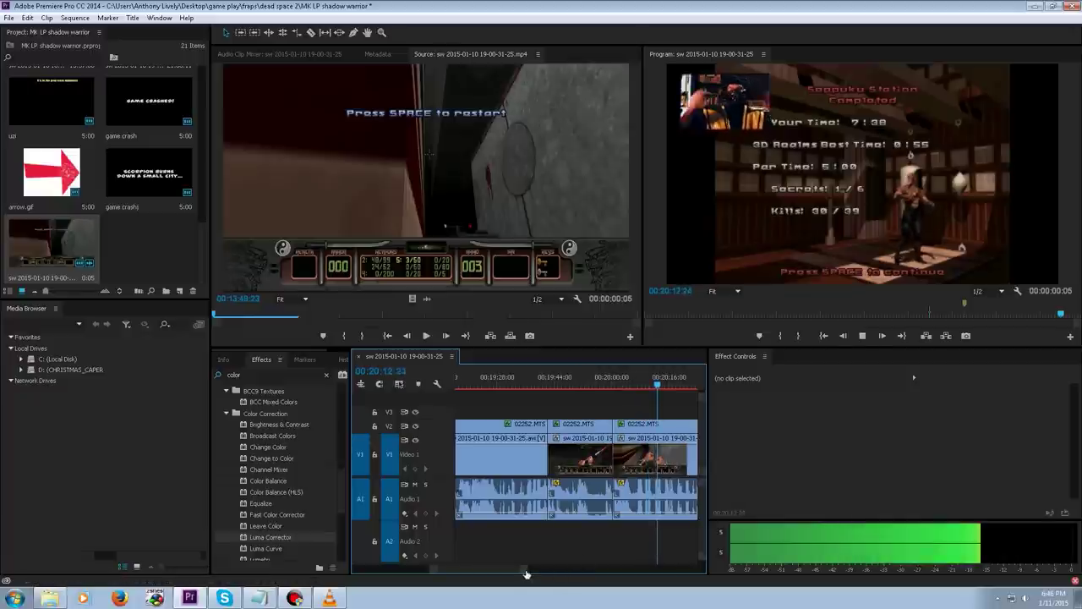
{"action": "left_click_drag", "start_coordinate": [526, 573], "coordinate": [590, 573]}
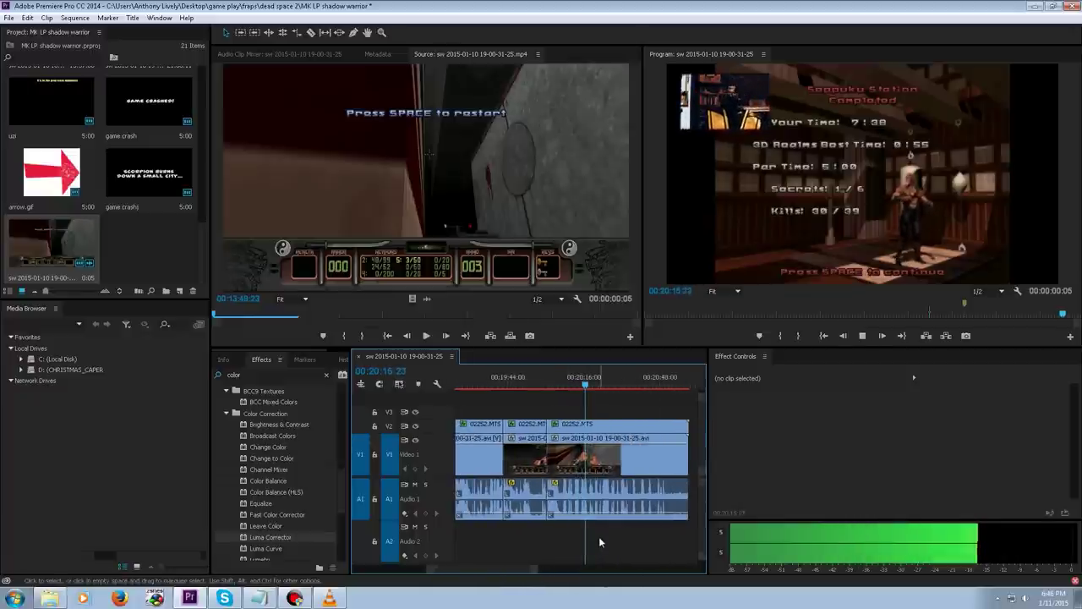
{"action": "key", "text": "space"}
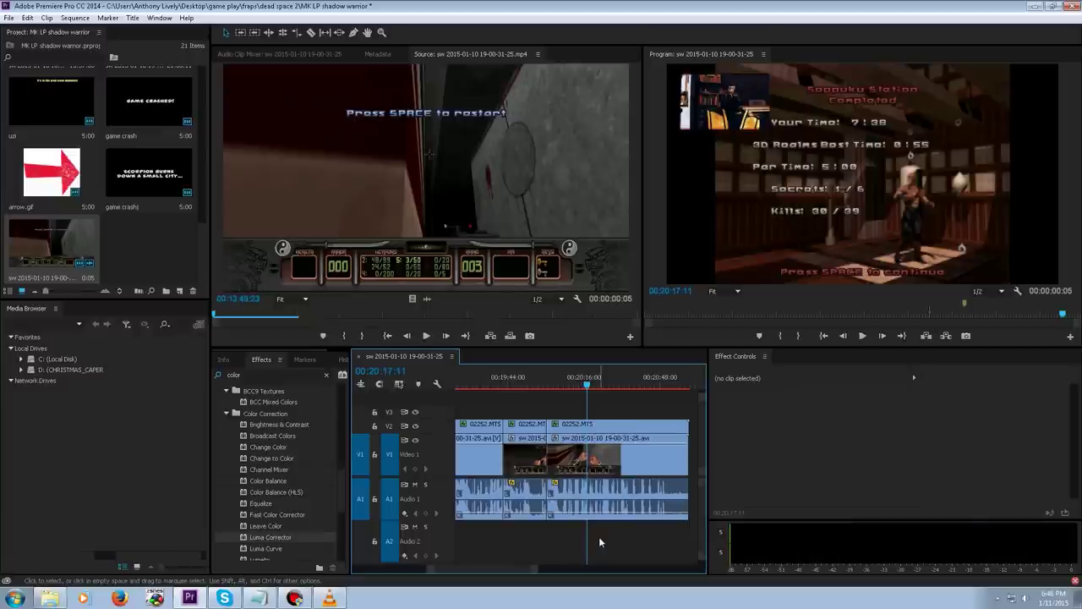
{"action": "left_click", "coordinate": [588, 387]}
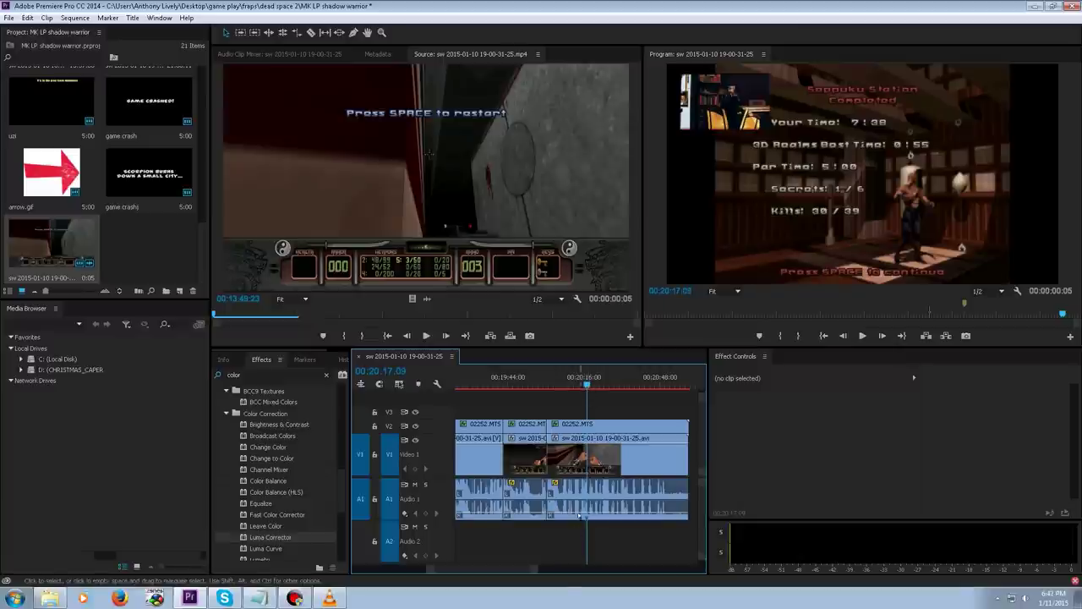
{"action": "left_click_drag", "start_coordinate": [534, 572], "coordinate": [529, 572]}
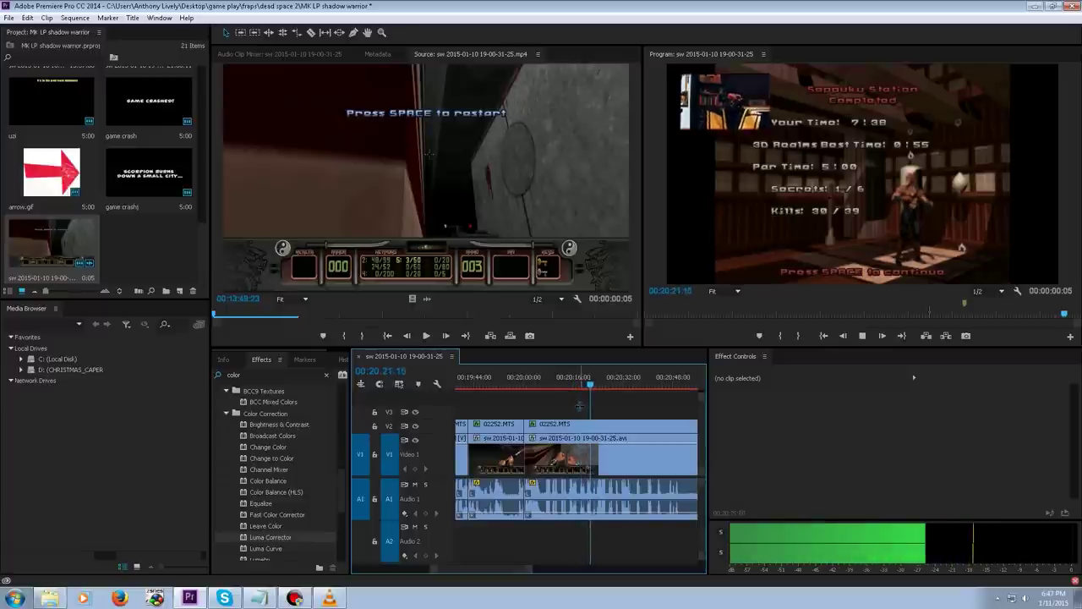
{"action": "left_click", "coordinate": [630, 386]}
Razor the clips at the playhead and delete all webcam, gameplay and audio footage after the cut.
{"action": "key", "text": "c"}
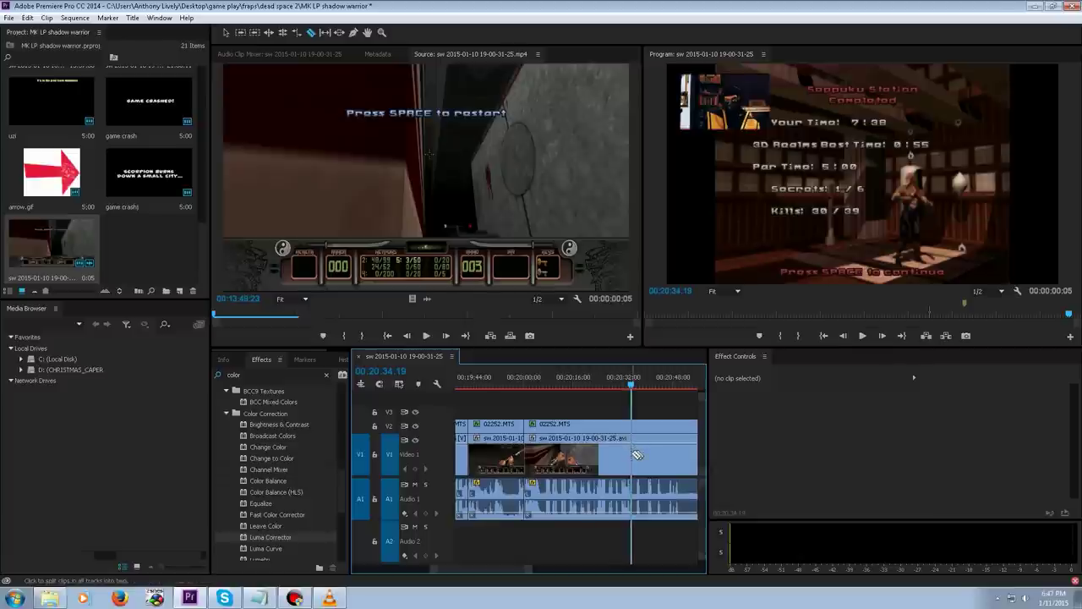
{"action": "left_click", "coordinate": [632, 456]}
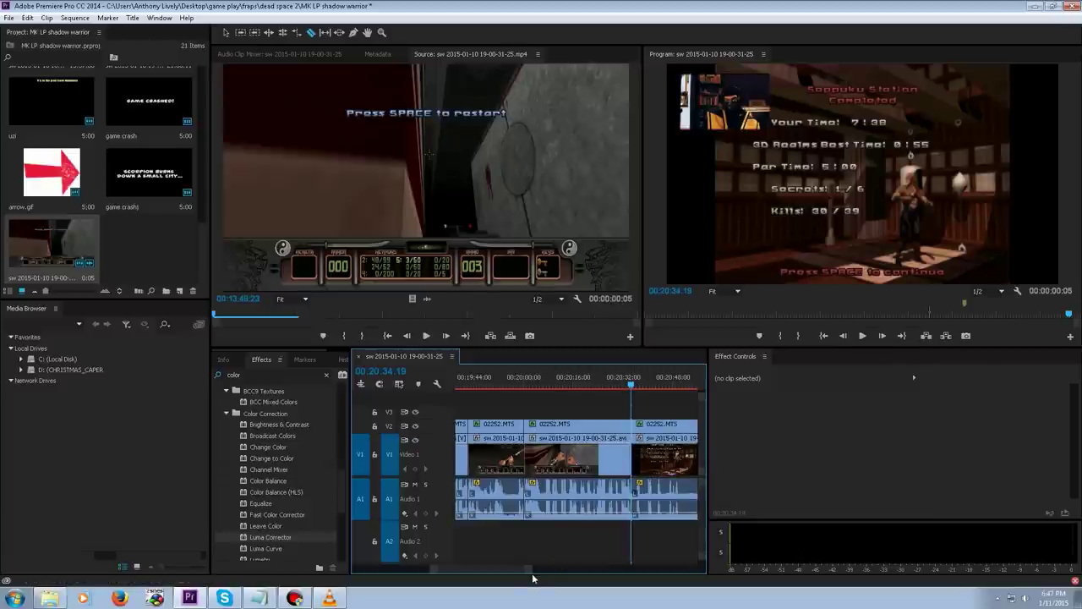
{"action": "left_click_drag", "start_coordinate": [538, 571], "coordinate": [534, 572]}
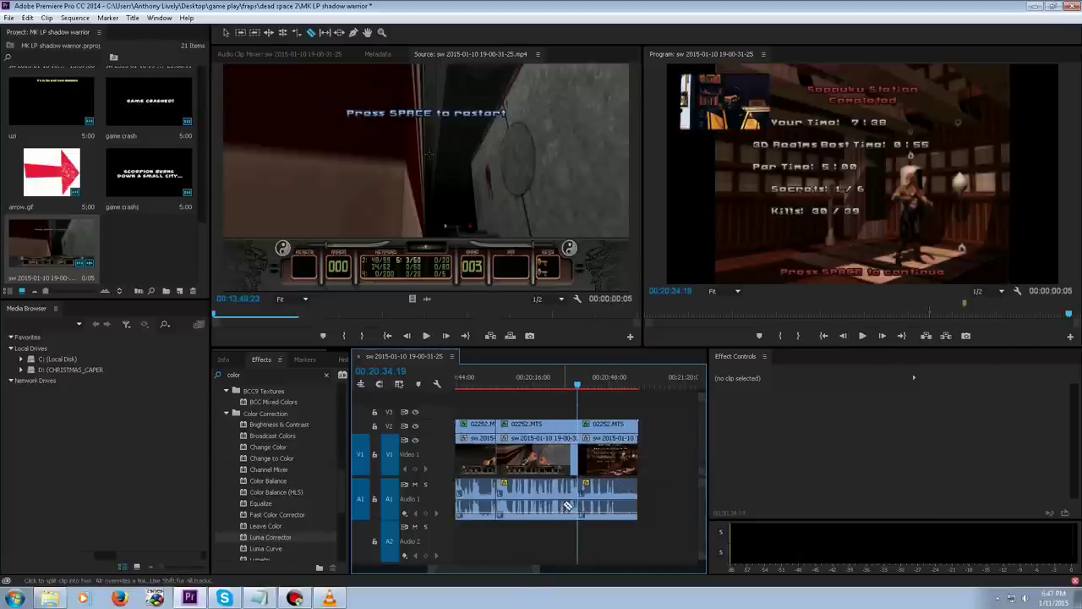
{"action": "key", "text": "v"}
{"action": "left_click_drag", "start_coordinate": [601, 399], "coordinate": [612, 519]}
{"action": "key", "text": "Delete"}
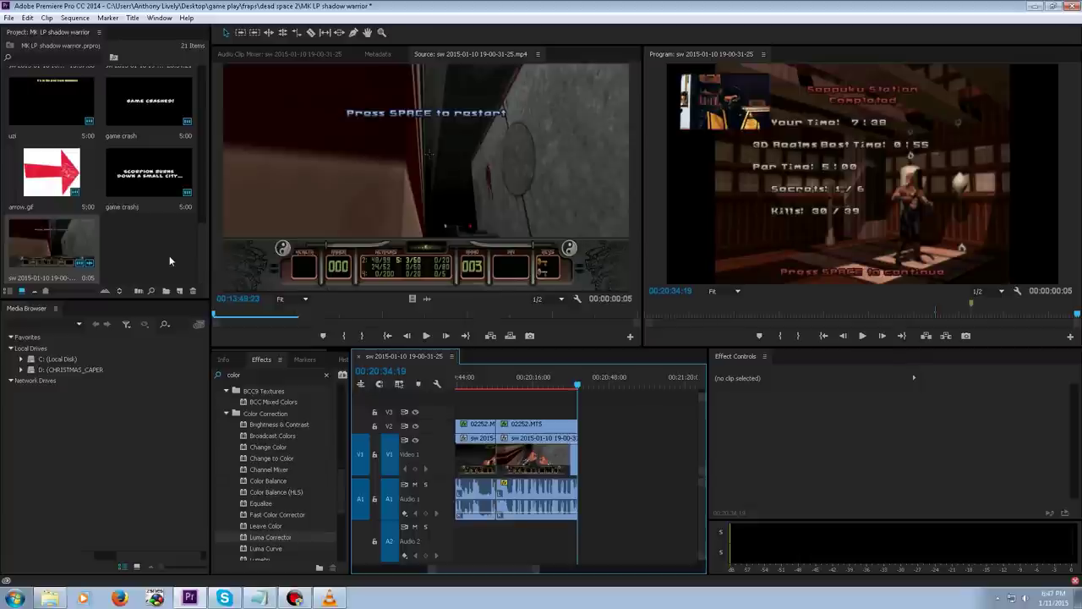
Load mk lets play.png into the Source monitor and drop it on V2 after the gameplay.
{"action": "left_click", "coordinate": [50, 598]}
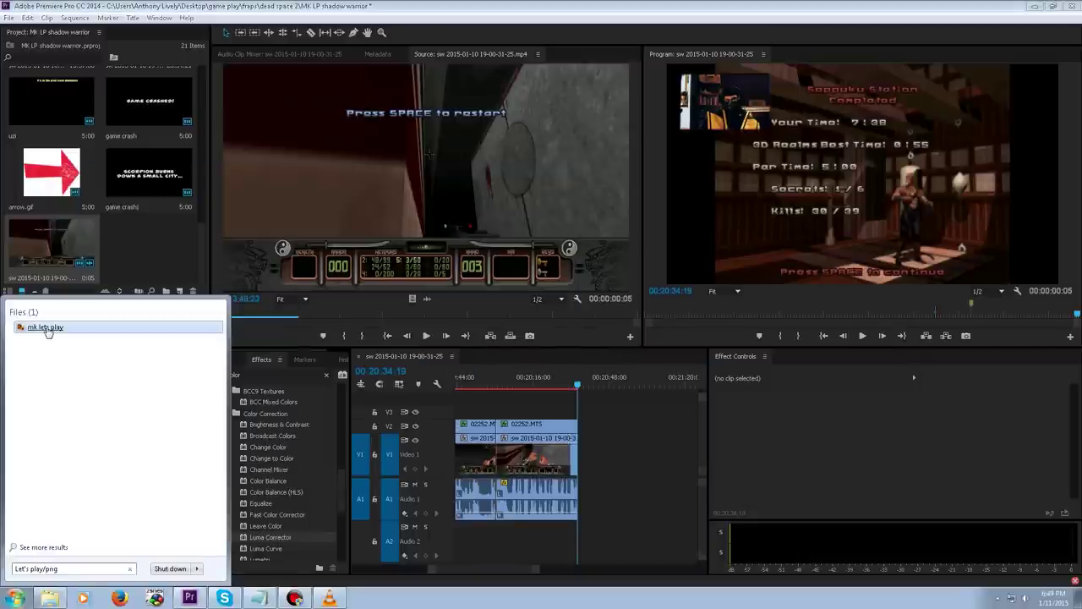
{"action": "left_click_drag", "start_coordinate": [47, 331], "coordinate": [369, 229]}
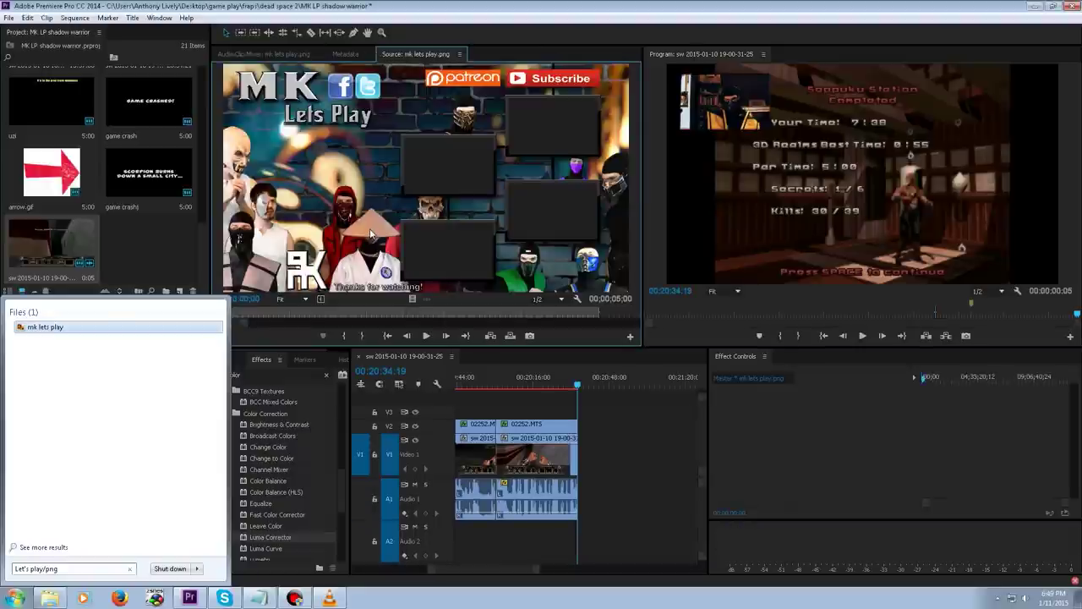
{"action": "left_click", "coordinate": [450, 241]}
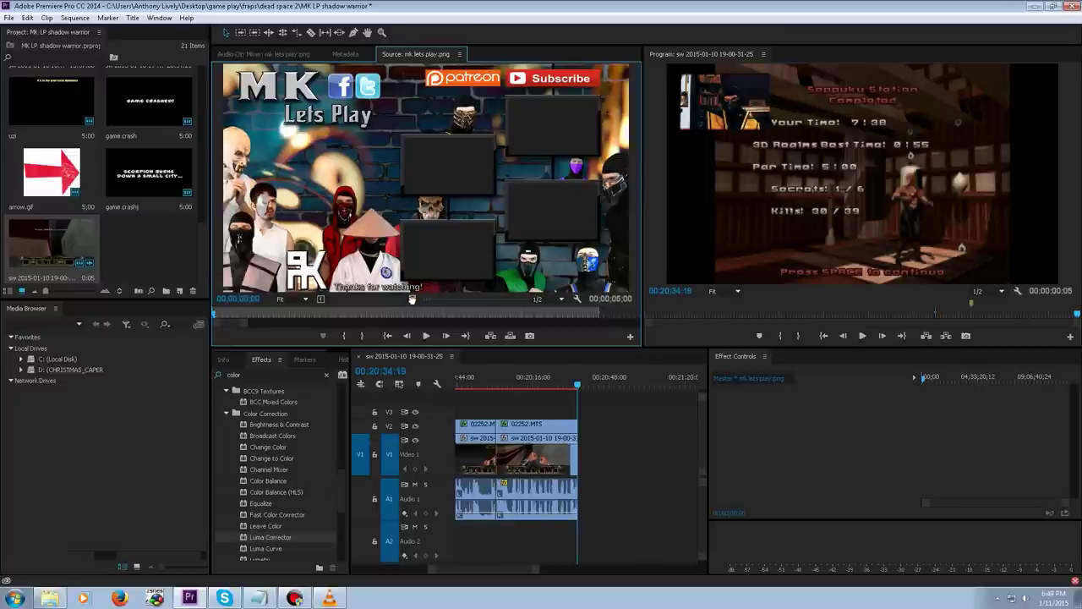
{"action": "left_click_drag", "start_coordinate": [411, 299], "coordinate": [585, 429]}
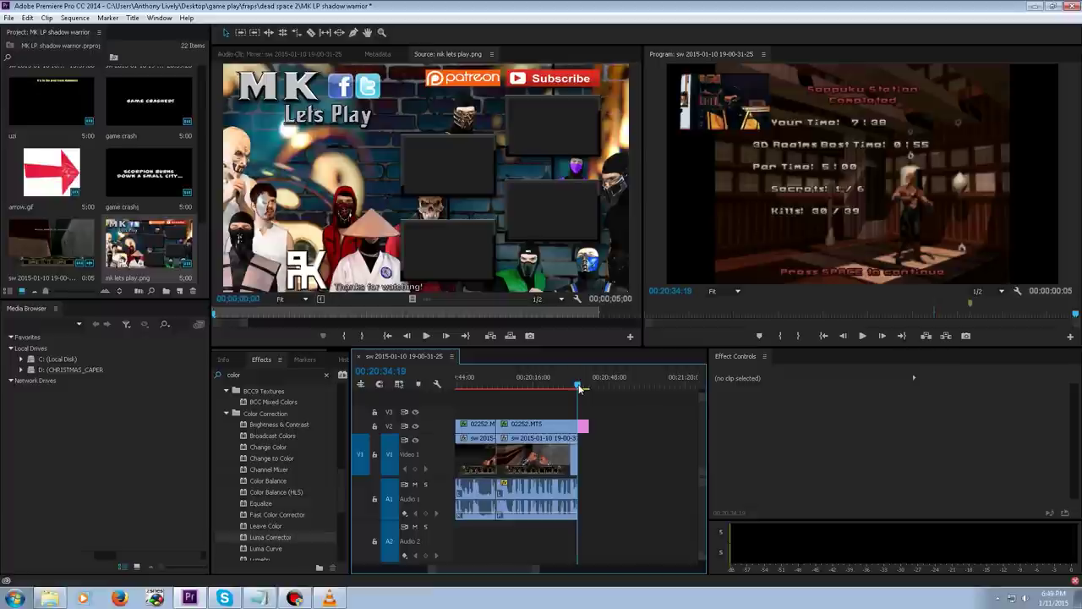
Preview the mk lets play outro card and select it to show its Motion and Opacity settings.
{"action": "left_click_drag", "start_coordinate": [579, 387], "coordinate": [581, 387]}
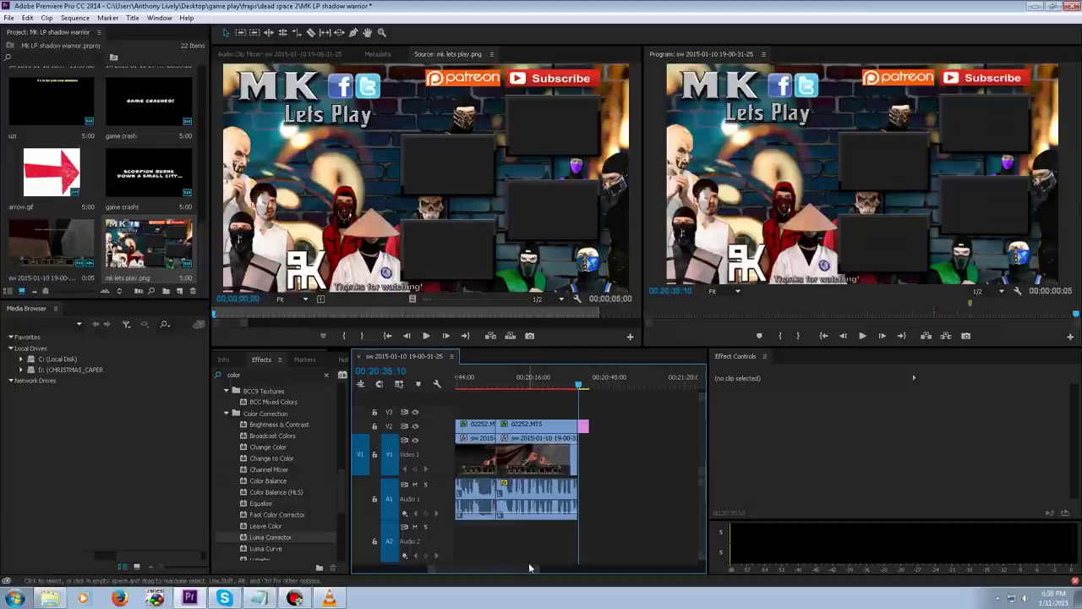
{"action": "left_click_drag", "start_coordinate": [535, 574], "coordinate": [513, 573]}
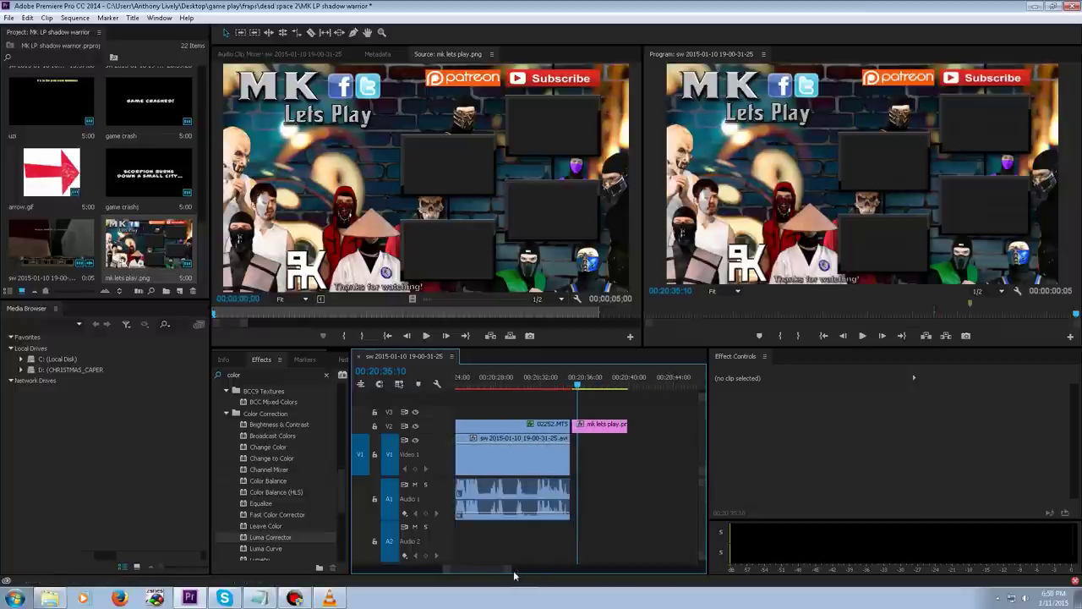
{"action": "left_click", "coordinate": [601, 429]}
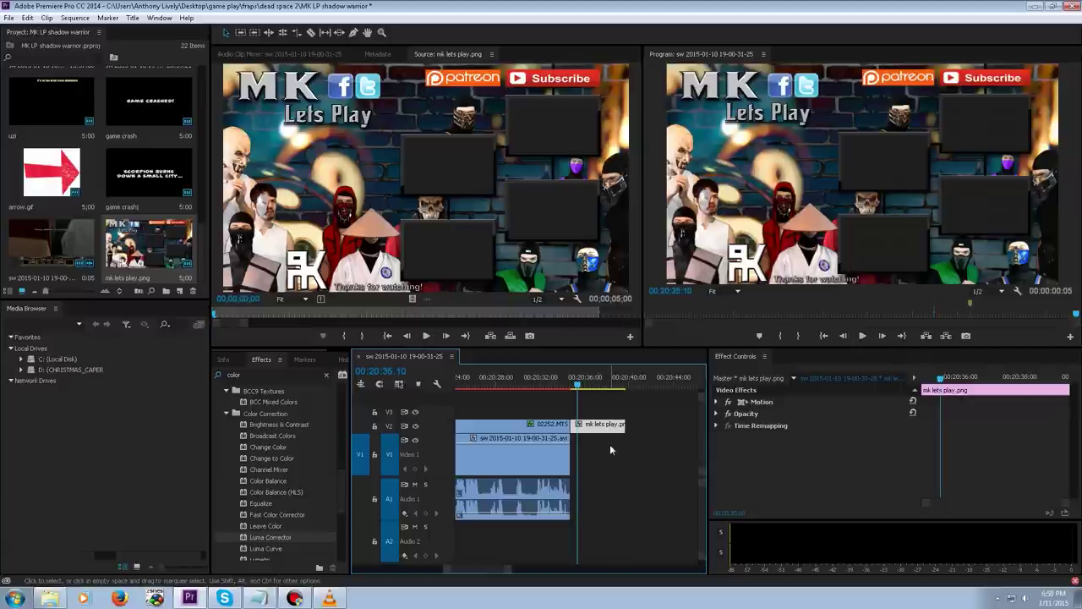
In Explorer, open the Desktop's Far cry 3 blood dragon folder and select the Far cry 4 mk lp video.
{"action": "key", "text": "alt+Tab"}
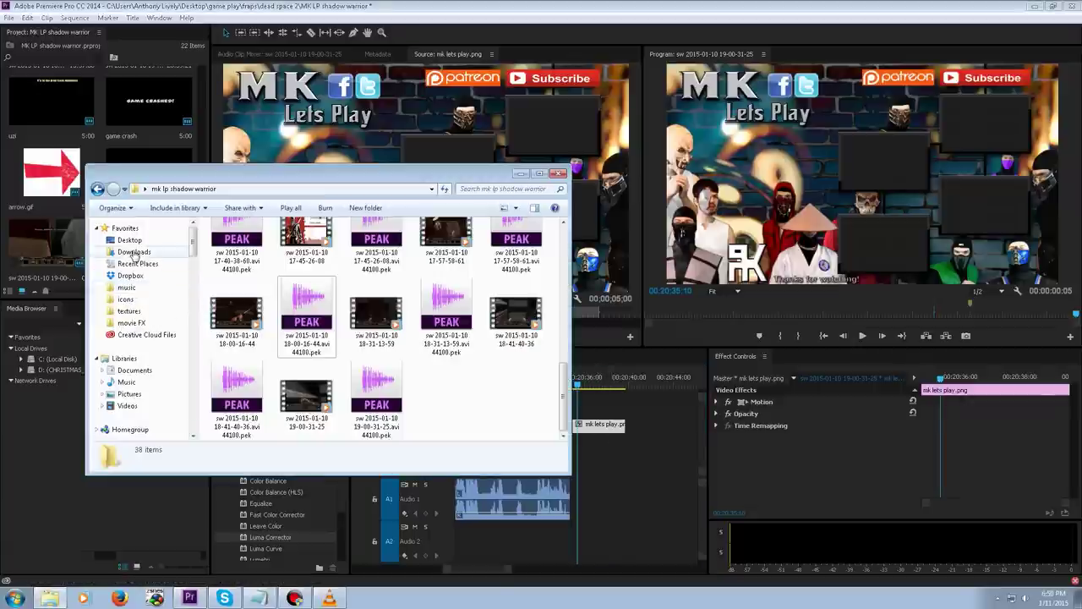
{"action": "left_click", "coordinate": [131, 242]}
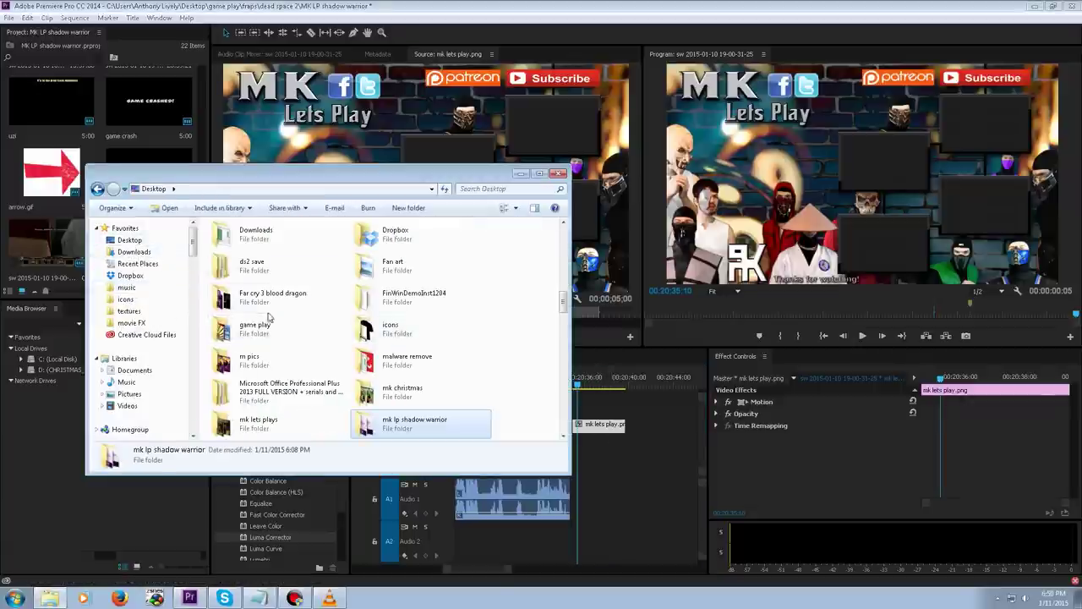
{"action": "double_click", "coordinate": [324, 303]}
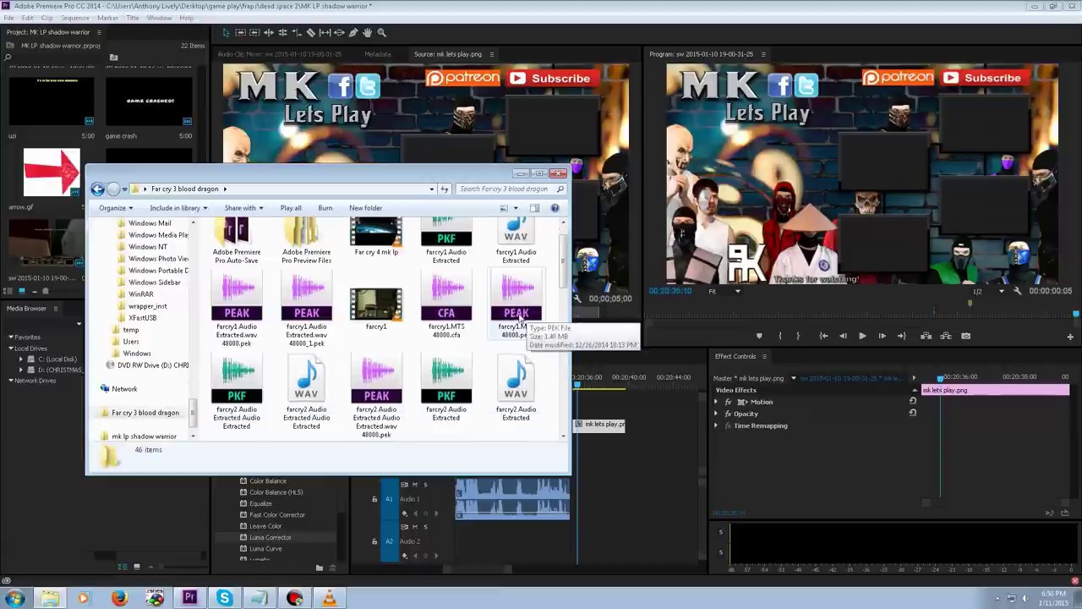
{"action": "left_click", "coordinate": [391, 268]}
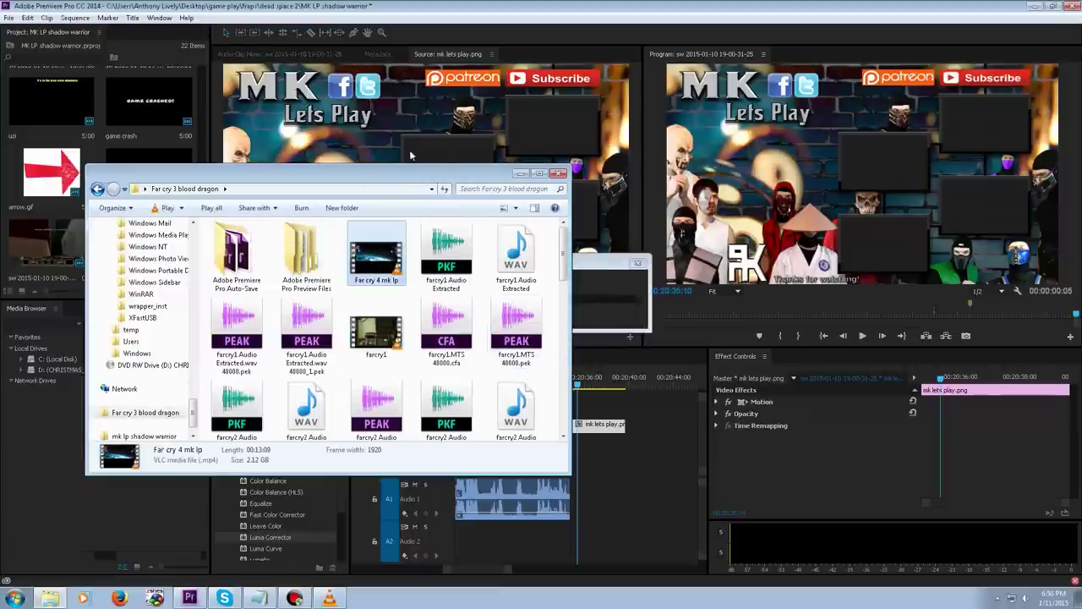
Mark an 8-second excerpt of Far cry 4 mk lp from the title screen and place it on V3 above the outro card.
{"action": "left_click", "coordinate": [521, 175]}
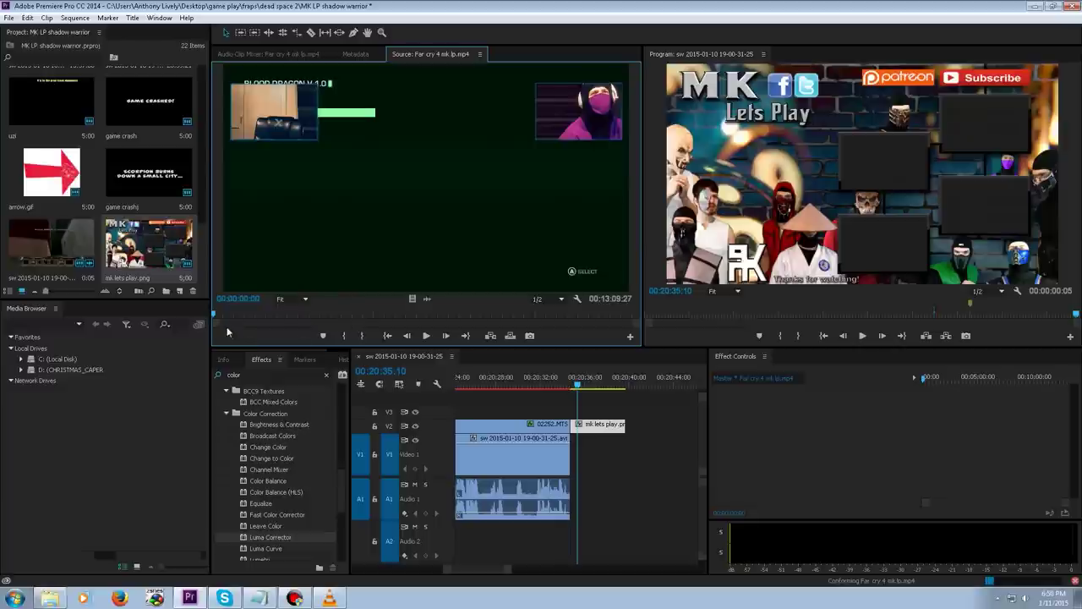
{"action": "left_click_drag", "start_coordinate": [213, 313], "coordinate": [365, 315]}
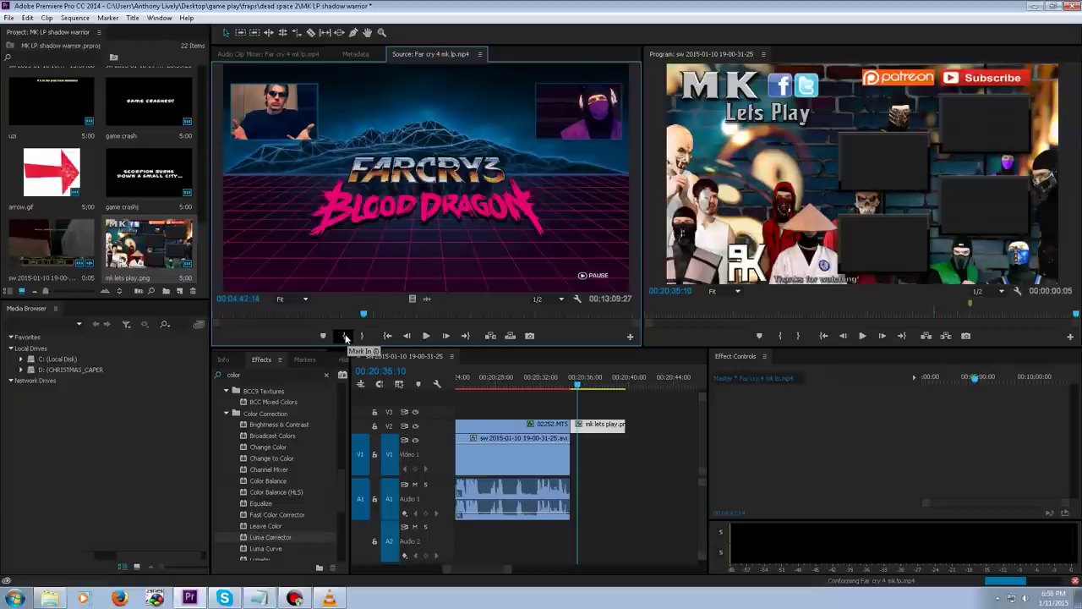
{"action": "left_click", "coordinate": [346, 337]}
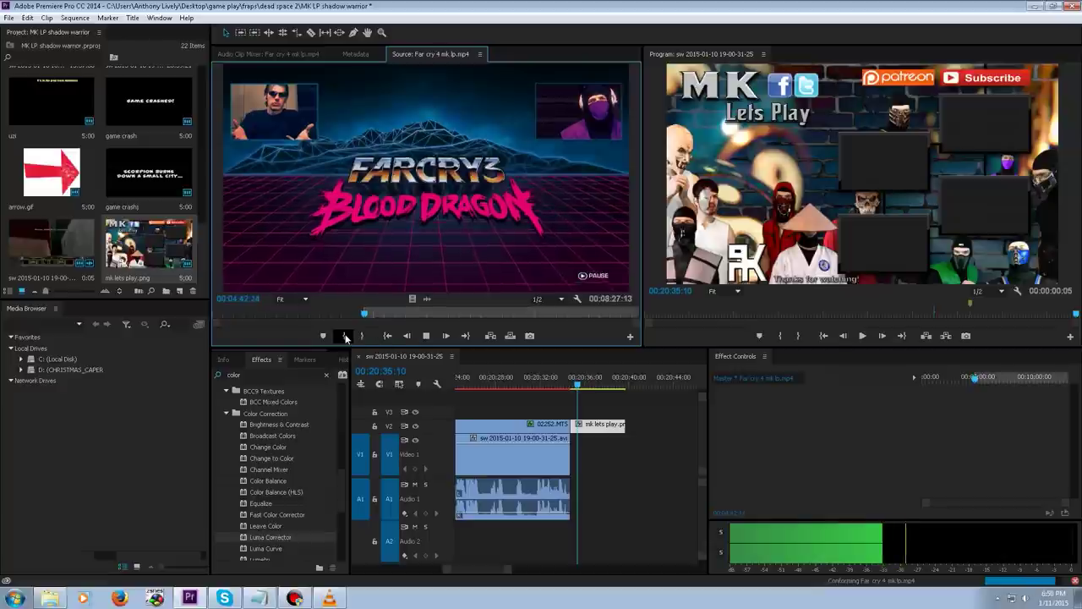
{"action": "left_click", "coordinate": [363, 336]}
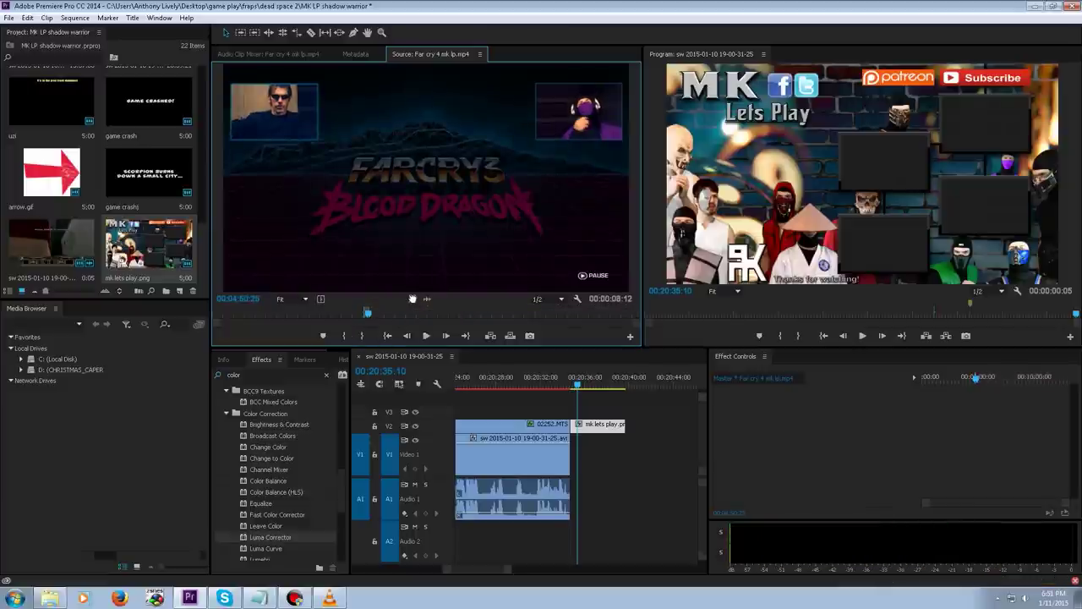
{"action": "left_click_drag", "start_coordinate": [547, 388], "coordinate": [602, 417]}
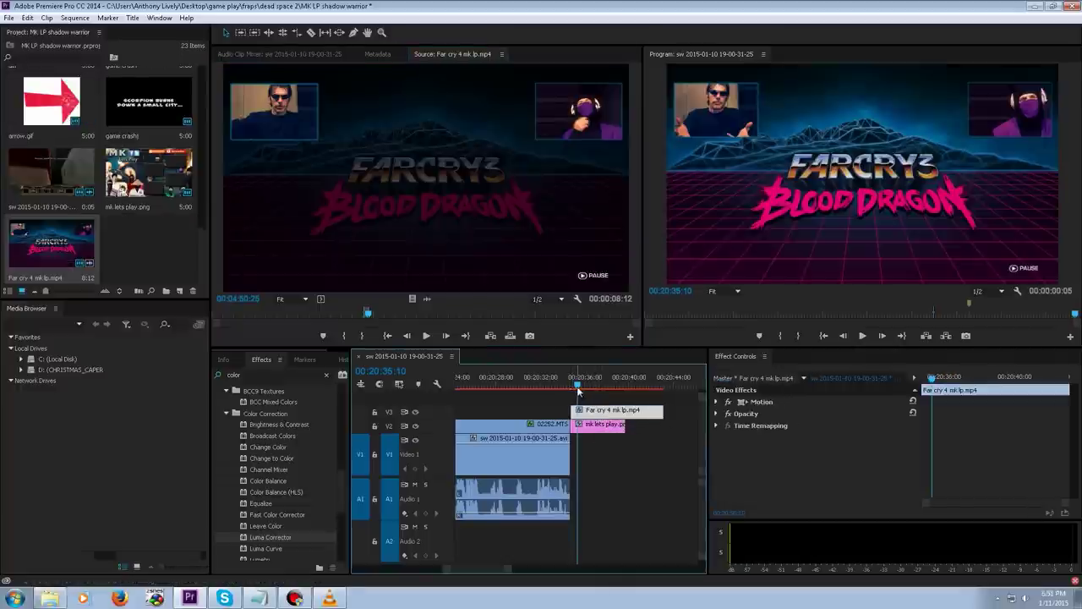
Save the project, then shrink the Far Cry clip to about quarter size with Uniform Scale off.
{"action": "left_click", "coordinate": [577, 387]}
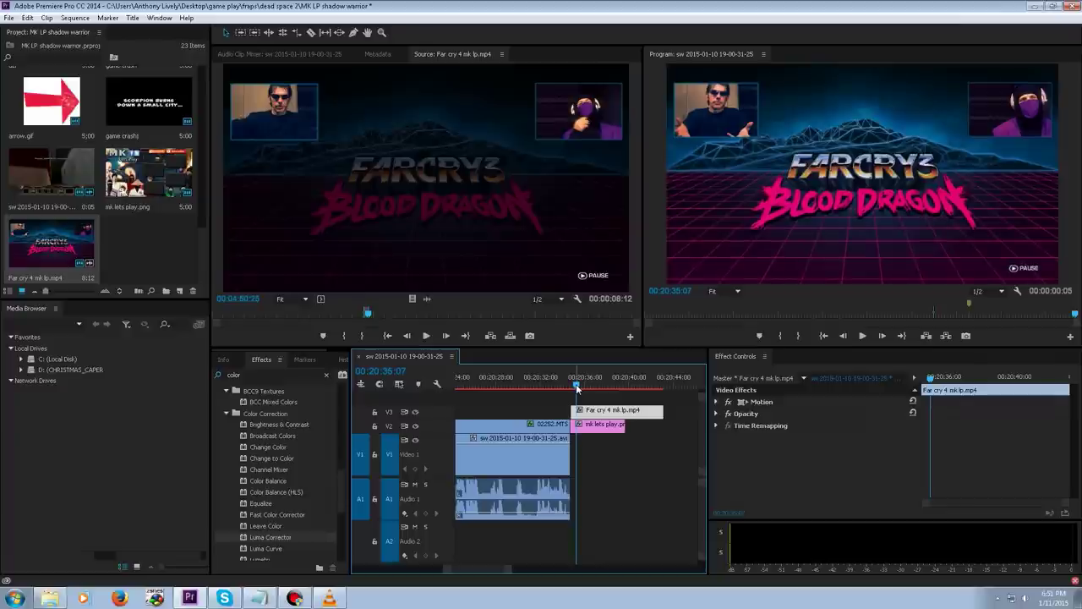
{"action": "left_click_drag", "start_coordinate": [577, 388], "coordinate": [658, 423]}
{"action": "key", "text": "ctrl+s"}
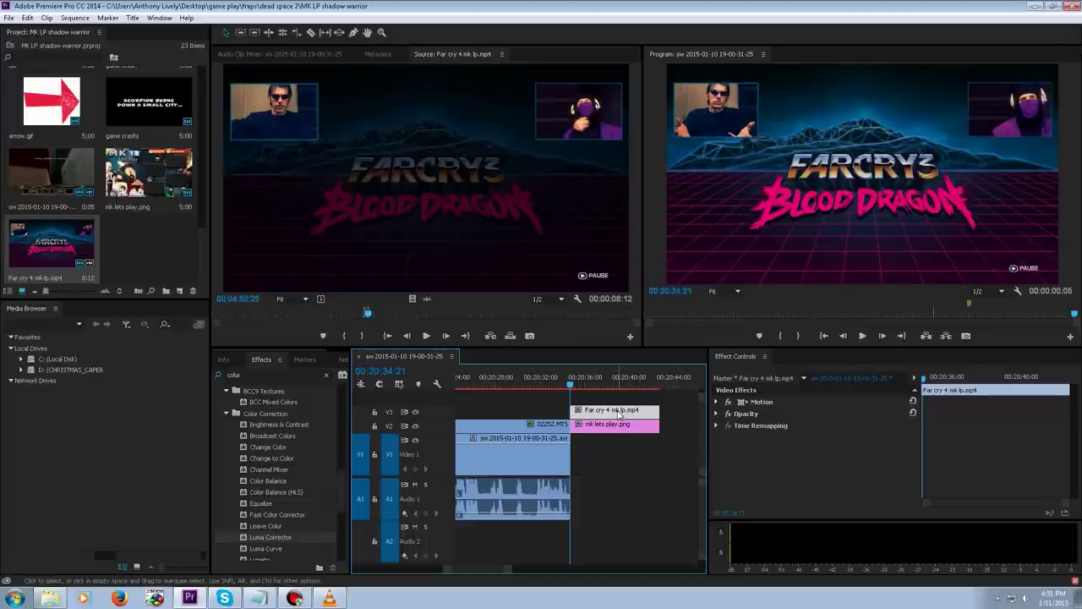
{"action": "left_click", "coordinate": [750, 404]}
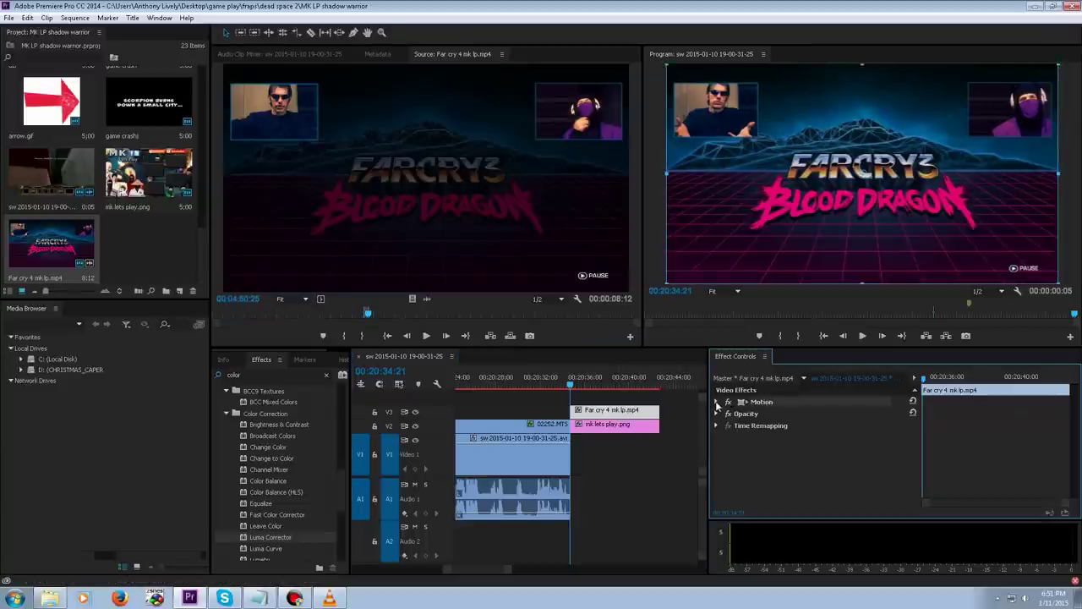
{"action": "left_click", "coordinate": [717, 403]}
{"action": "left_click_drag", "start_coordinate": [861, 281], "coordinate": [957, 134]}
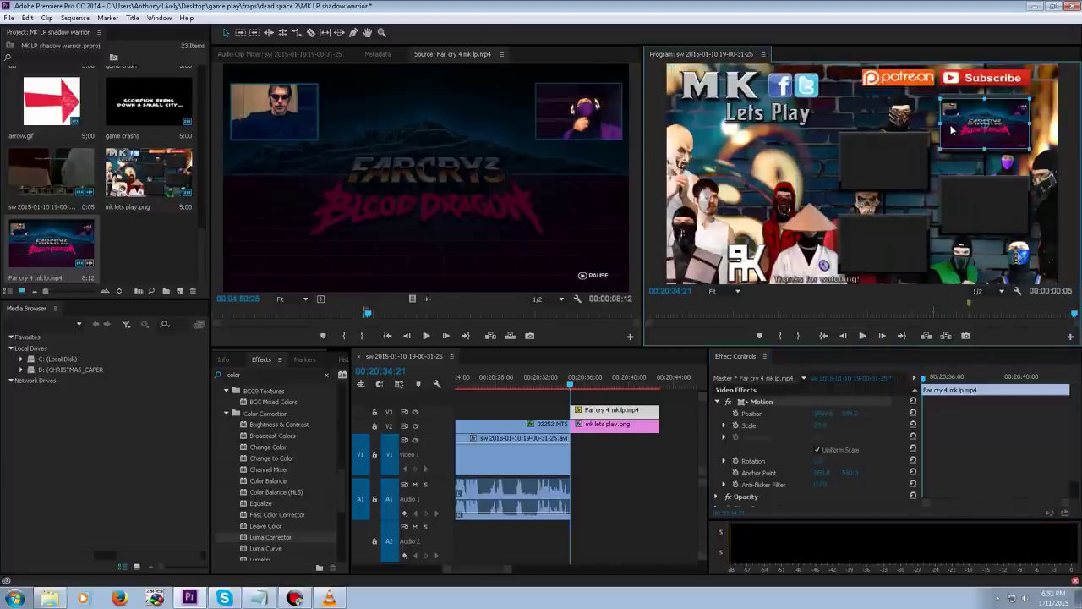
{"action": "left_click", "coordinate": [818, 452]}
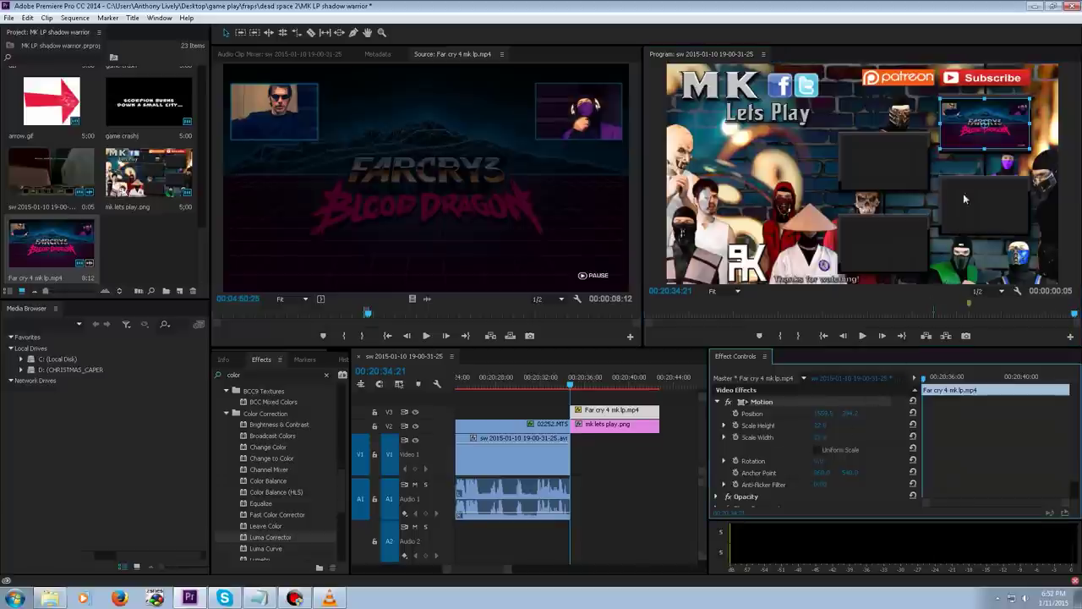
Fine-tune the Far Cry thumbnail's width and position to fill the card's upper-right box.
{"action": "key", "text": "shift+4"}
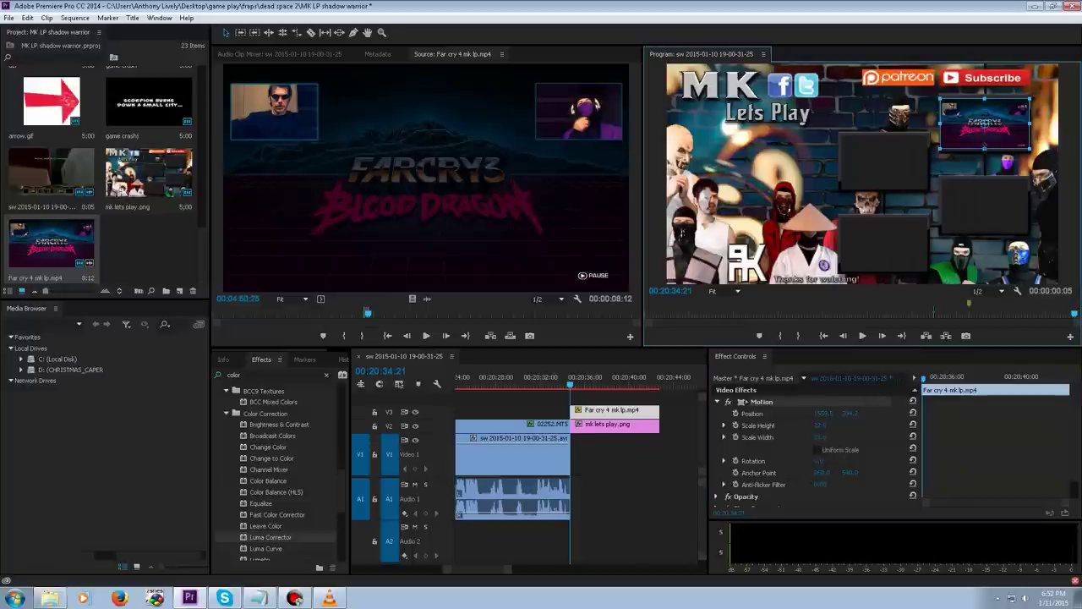
{"action": "left_click_drag", "start_coordinate": [1030, 124], "coordinate": [1027, 123]}
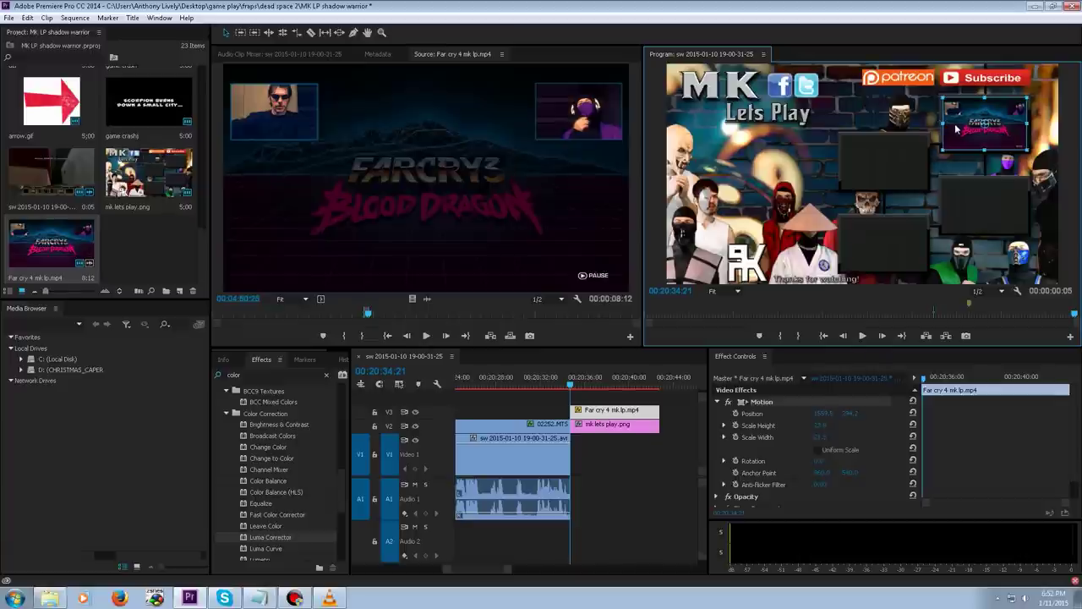
{"action": "left_click_drag", "start_coordinate": [956, 129], "coordinate": [958, 130]}
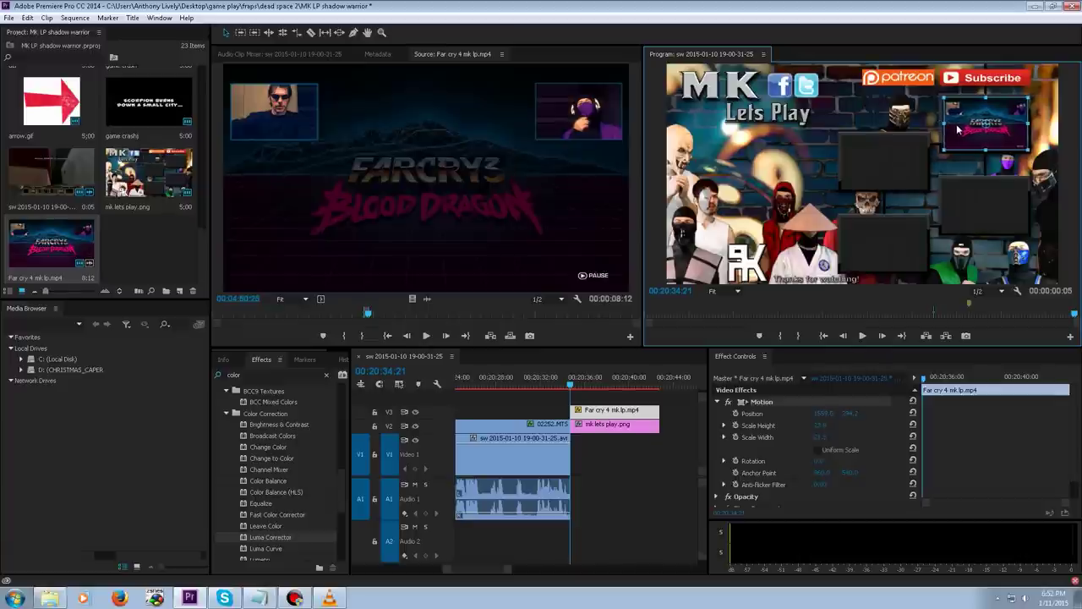
{"action": "left_click_drag", "start_coordinate": [1027, 123], "coordinate": [1025, 123]}
{"action": "left_click_drag", "start_coordinate": [819, 437], "coordinate": [816, 437]}
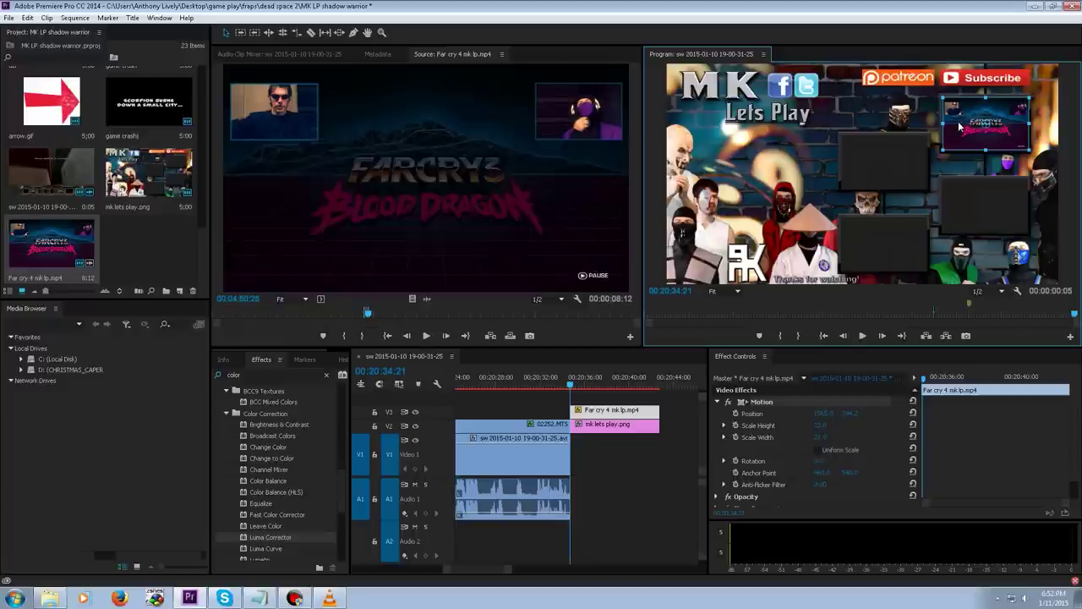
{"action": "left_click_drag", "start_coordinate": [958, 125], "coordinate": [958, 123]}
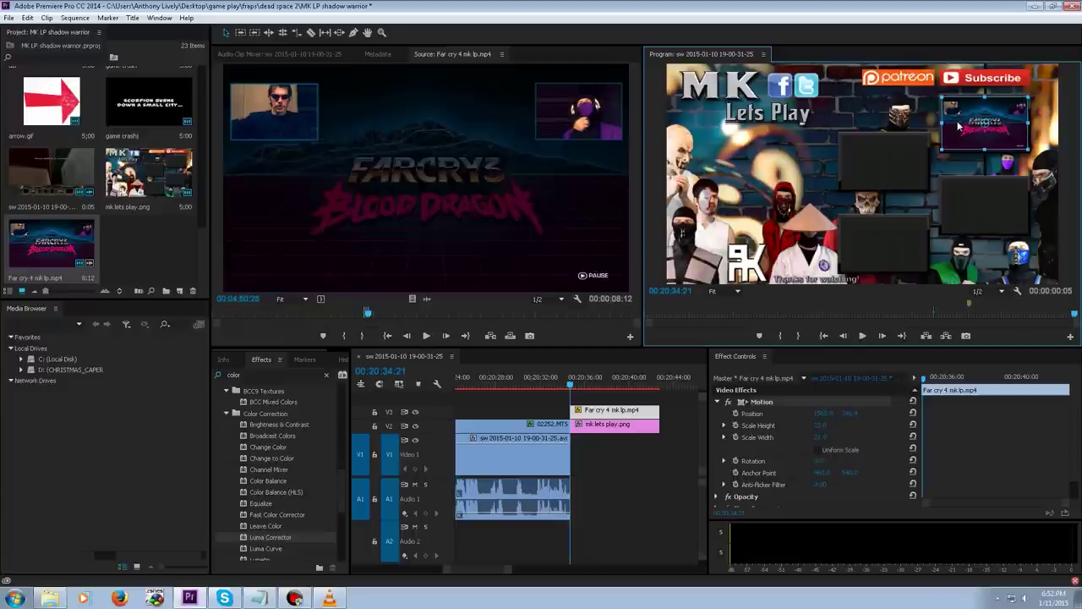
Set the Program monitor to 50% and inspect the thumbnail's fit.
{"action": "left_click", "coordinate": [715, 292]}
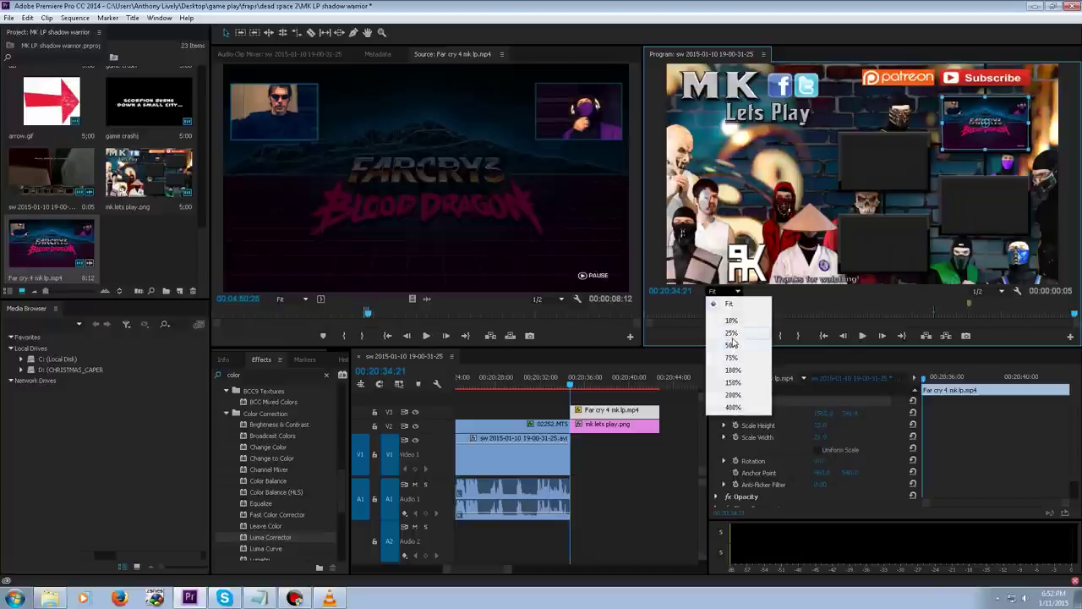
{"action": "left_click", "coordinate": [732, 345]}
{"action": "left_click_drag", "start_coordinate": [896, 282], "coordinate": [930, 283]}
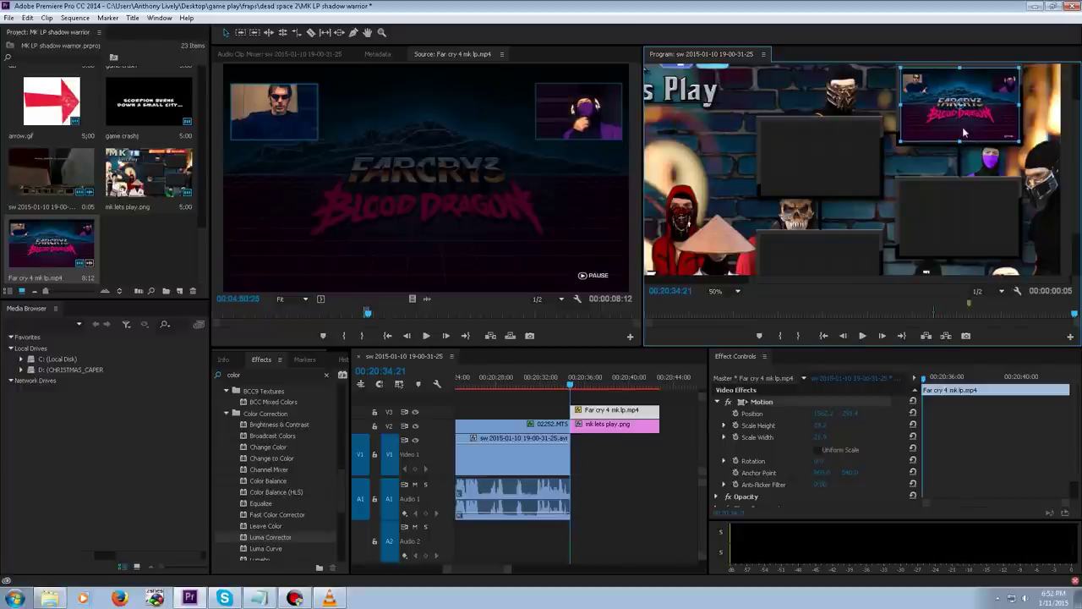
{"action": "left_click", "coordinate": [863, 144]}
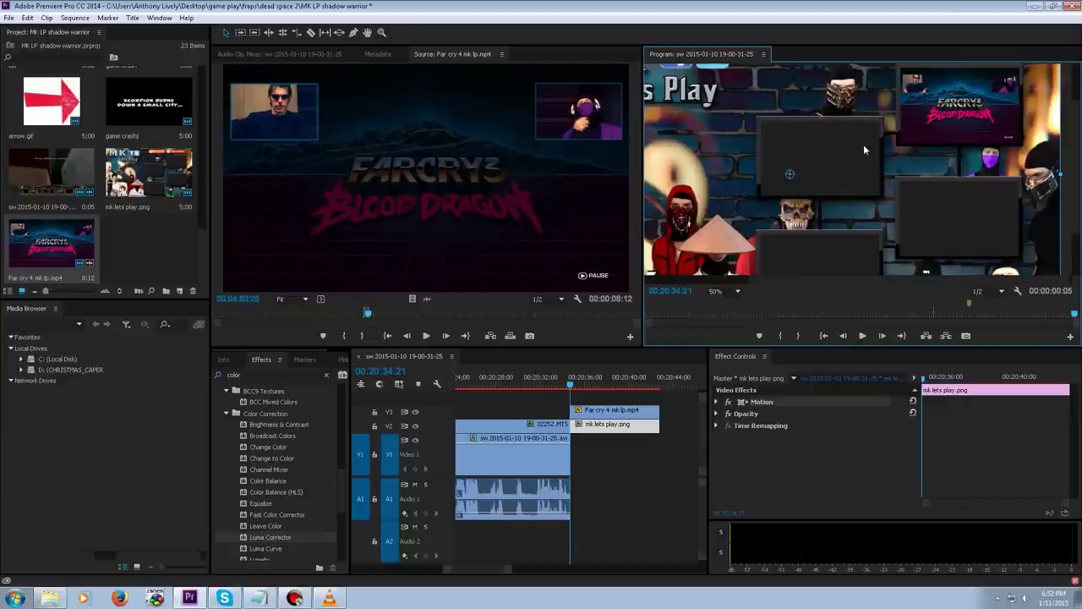
Save the project.
{"action": "key", "text": "ctrl+s"}
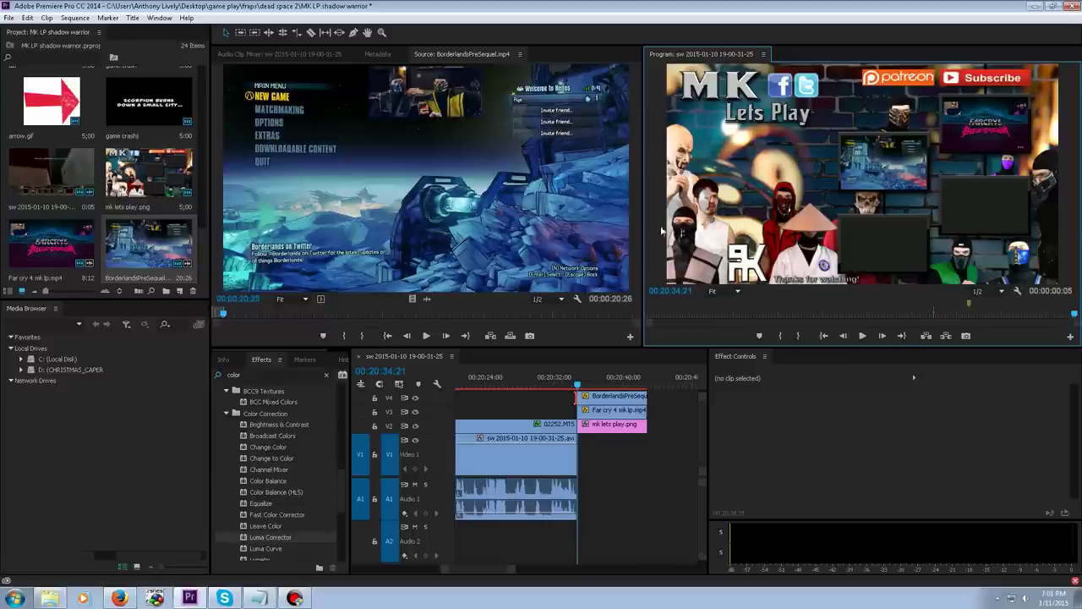
Add two new video tracks, V5 and V6, and scroll the timeline to show them.
{"action": "right_click", "coordinate": [439, 403]}
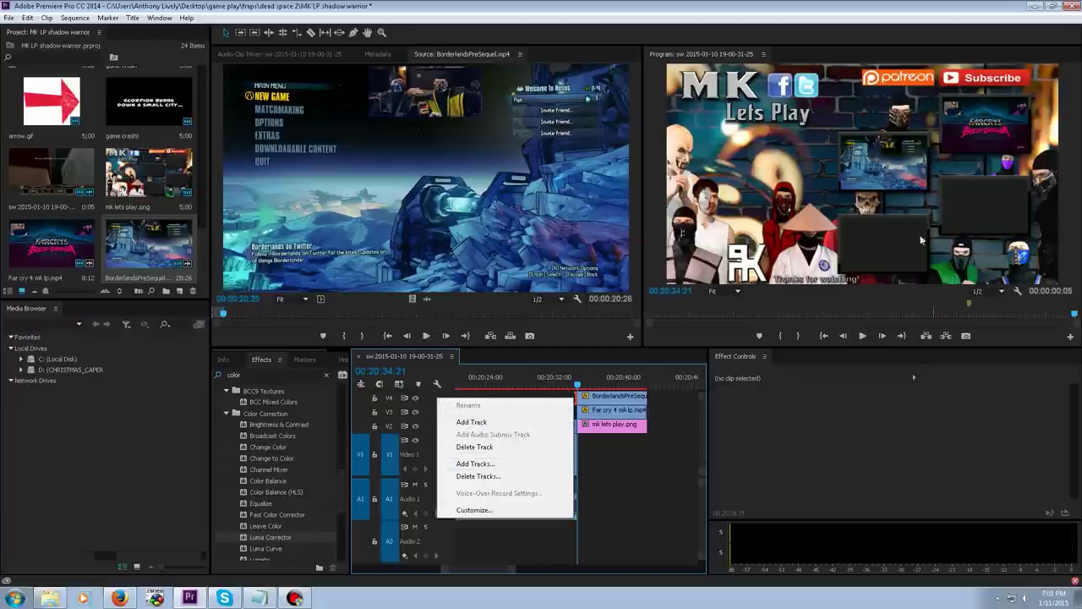
{"action": "left_click", "coordinate": [487, 464]}
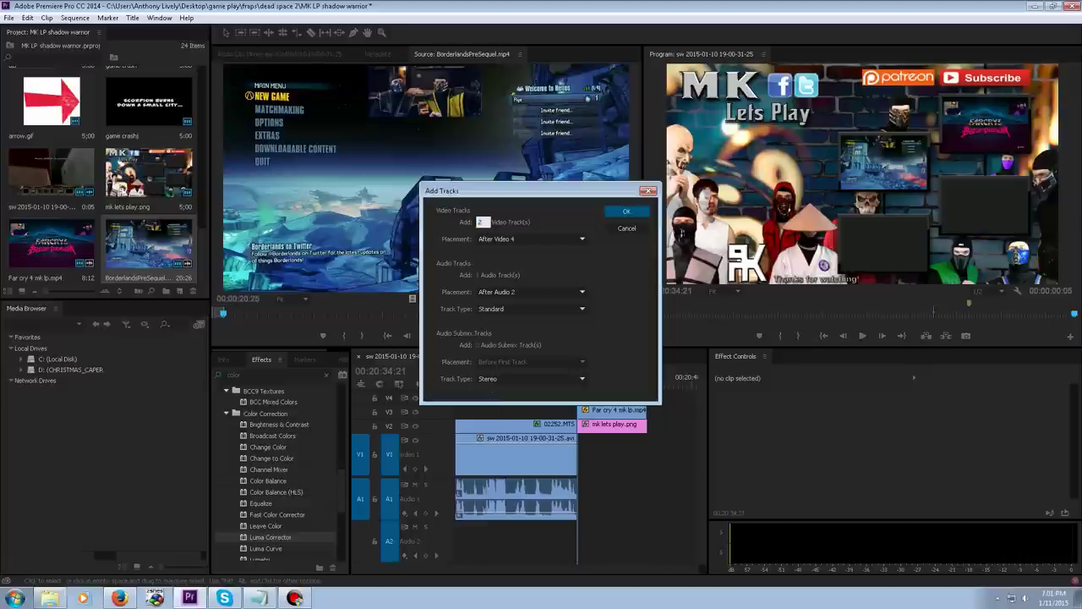
{"action": "left_click", "coordinate": [480, 276]}
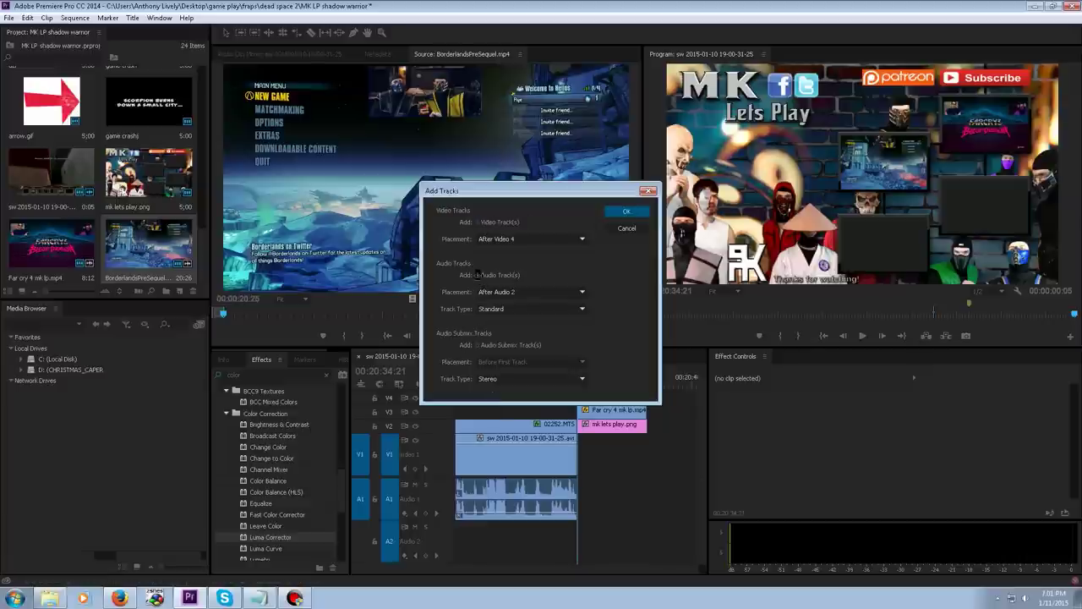
{"action": "left_click", "coordinate": [623, 213]}
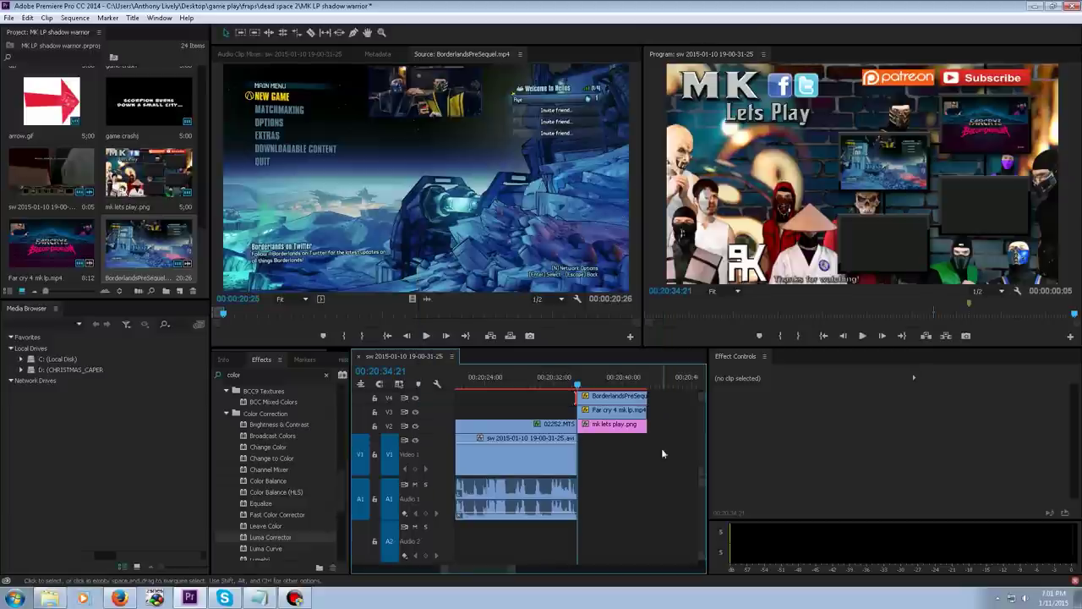
{"action": "scroll", "coordinate": [702, 444], "scroll_direction": "up", "scroll_amount": 2}
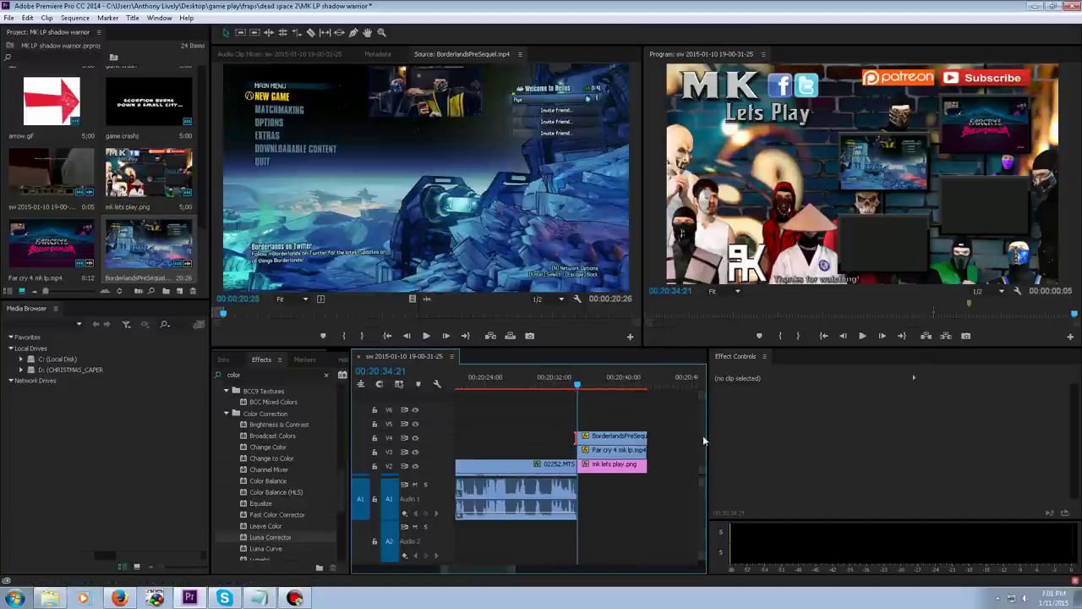
Copy the Borderlands clip on V4, temporarily hiding the Thanksgiving layer.
{"action": "scroll", "coordinate": [703, 440], "scroll_direction": "down", "scroll_amount": 1}
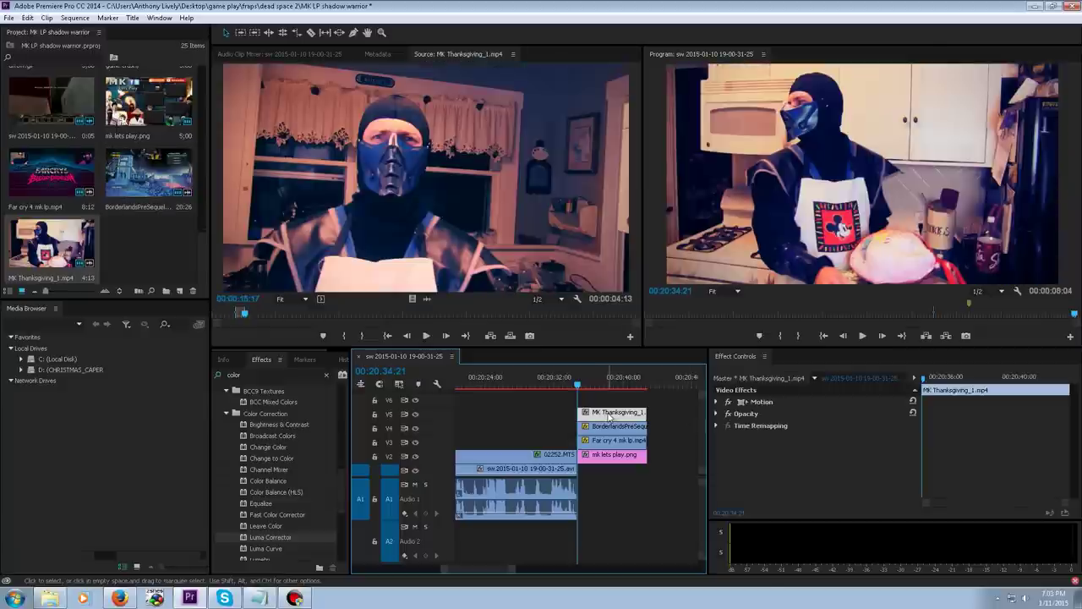
{"action": "right_click", "coordinate": [608, 416]}
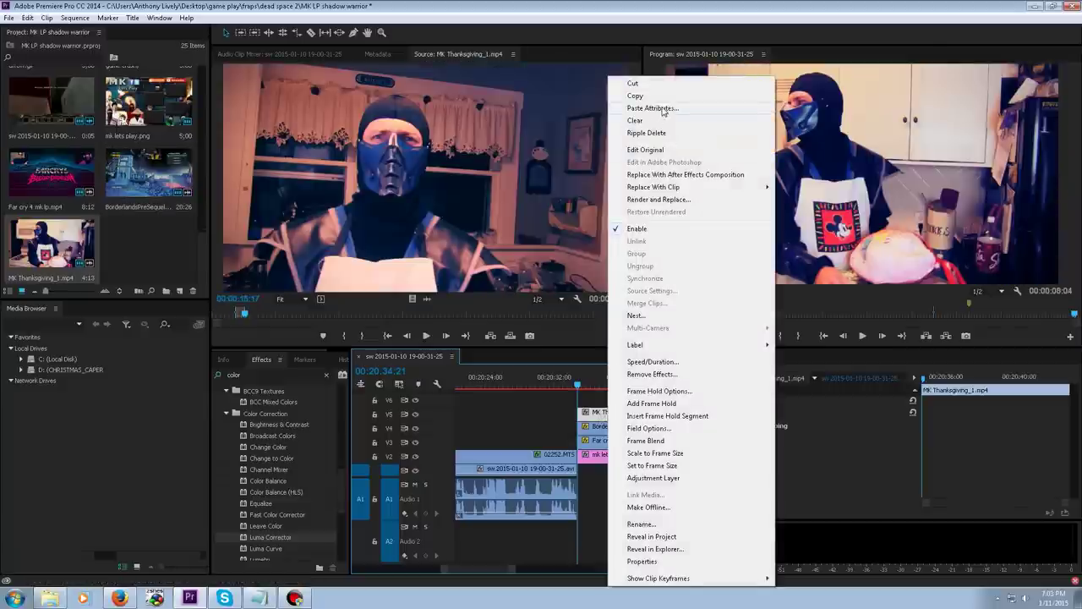
{"action": "left_click", "coordinate": [602, 426]}
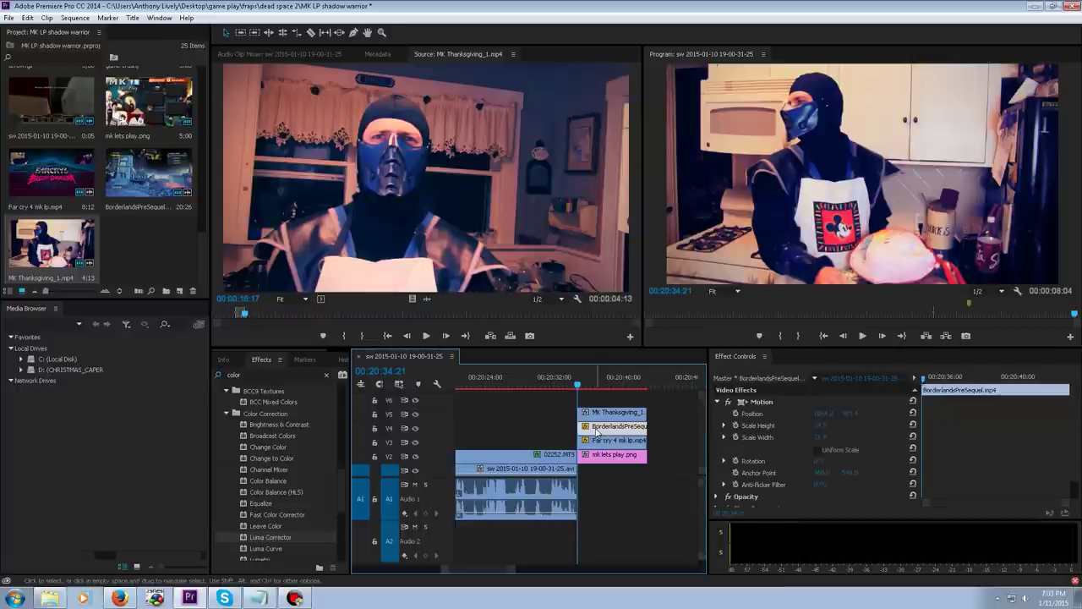
{"action": "left_click", "coordinate": [415, 413]}
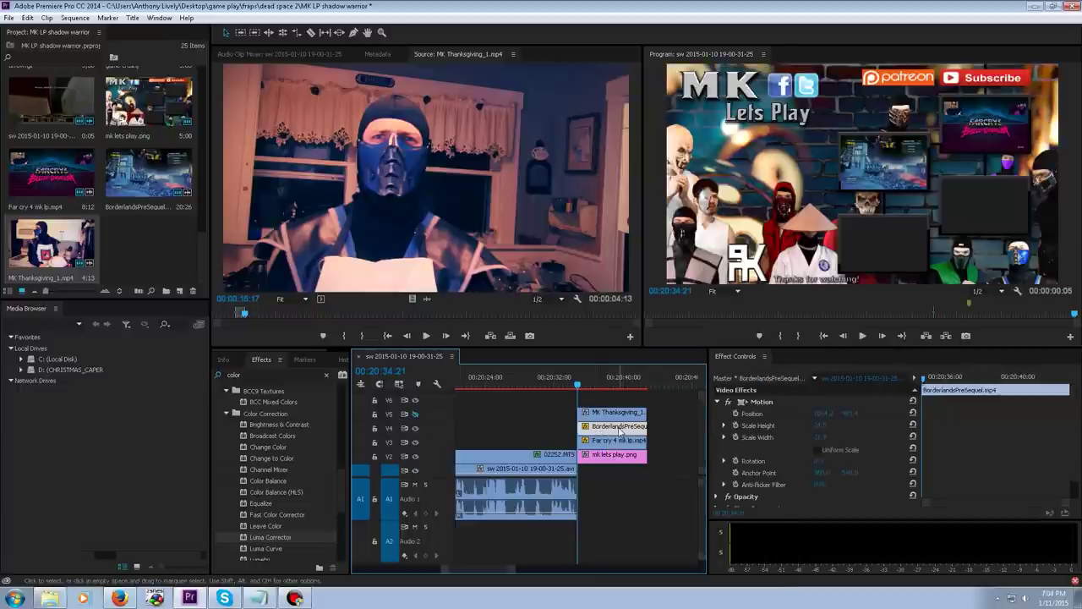
{"action": "right_click", "coordinate": [619, 431]}
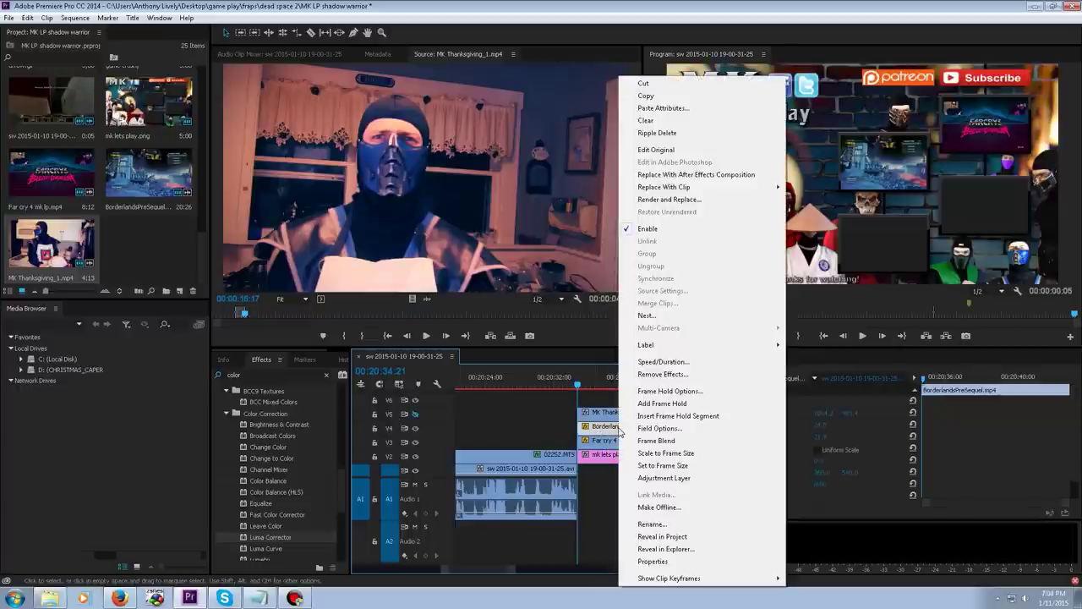
{"action": "left_click", "coordinate": [667, 108]}
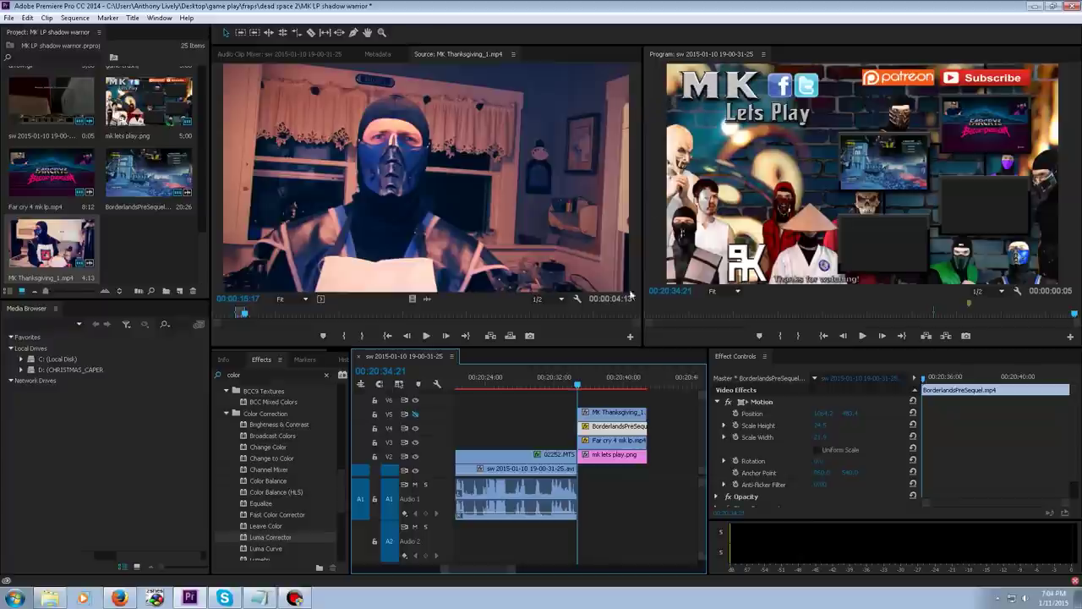
{"action": "left_click", "coordinate": [414, 416]}
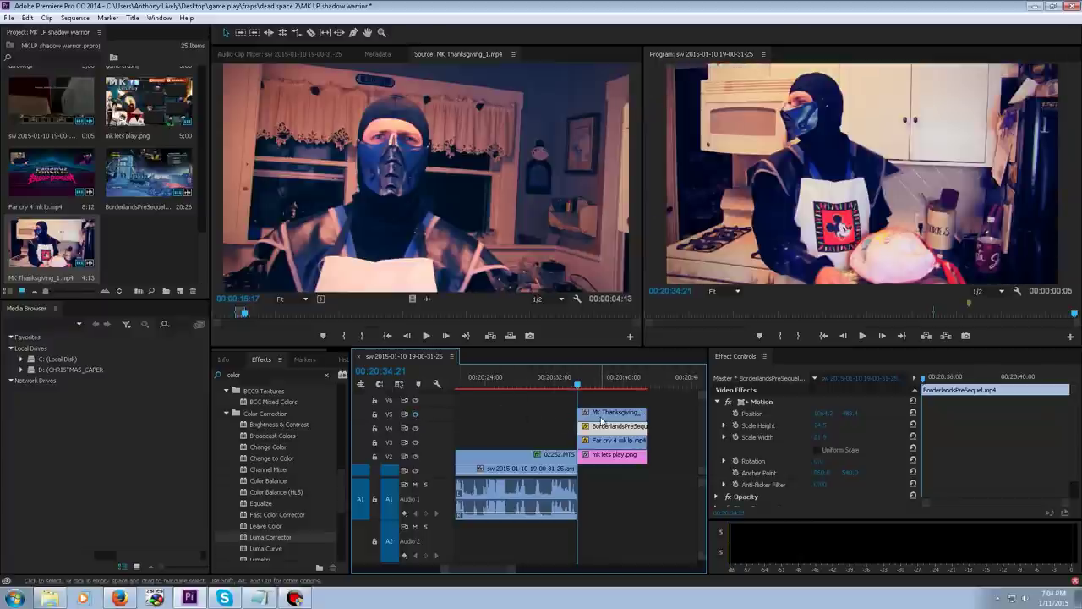
Paste the Borderlands Motion attributes onto the MK Thanksgiving clip on V5.
{"action": "right_click", "coordinate": [612, 414]}
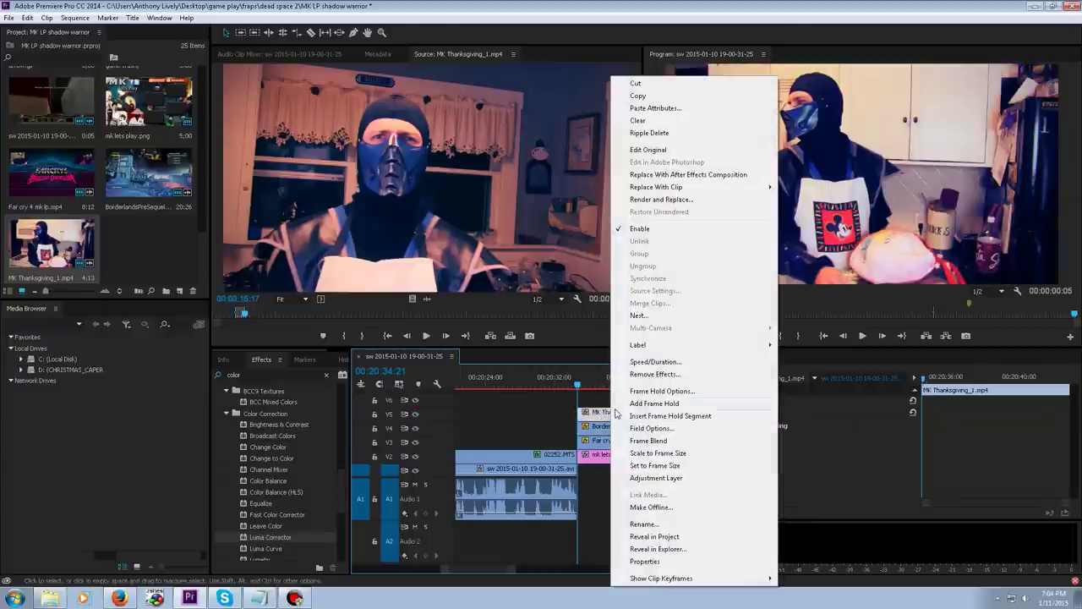
{"action": "left_click", "coordinate": [652, 108]}
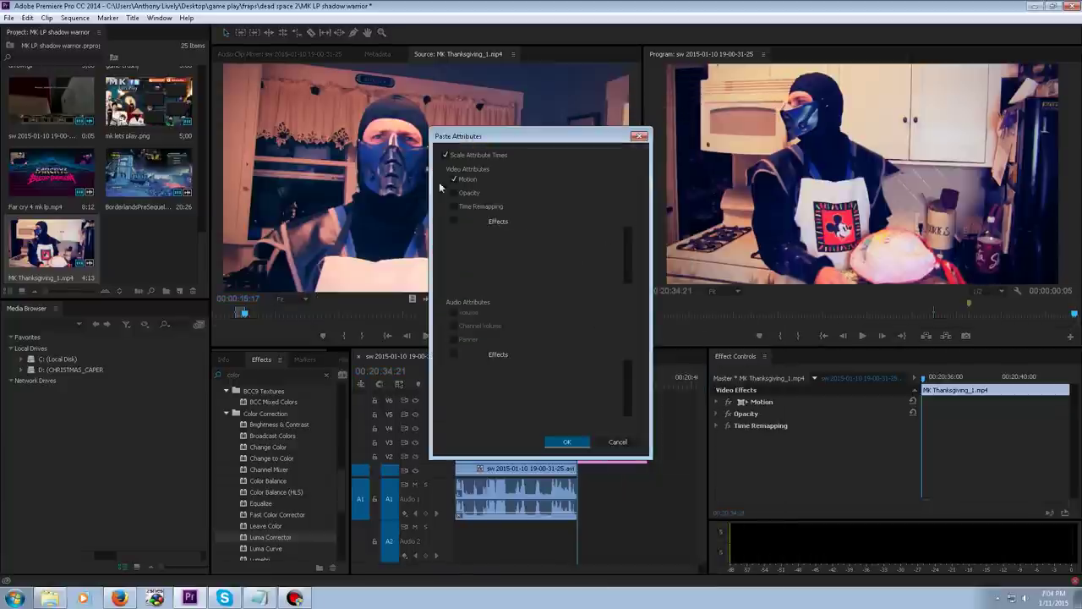
{"action": "left_click", "coordinate": [567, 442]}
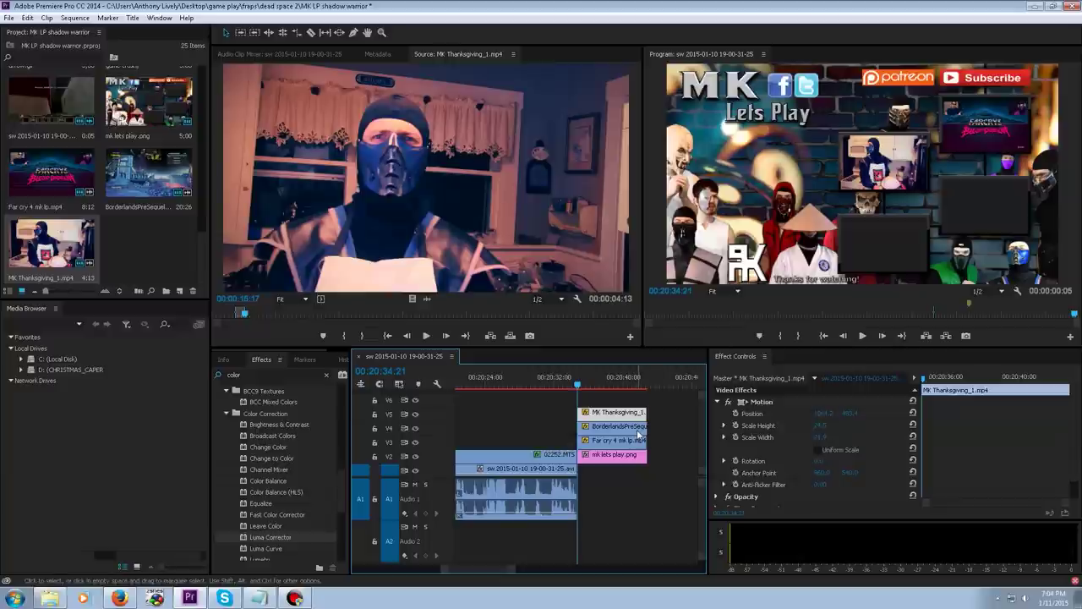
Drag the Thanksgiving thumbnail down and to the right on the outro card.
{"action": "left_click", "coordinate": [771, 402]}
{"action": "left_click_drag", "start_coordinate": [888, 171], "coordinate": [994, 223]}
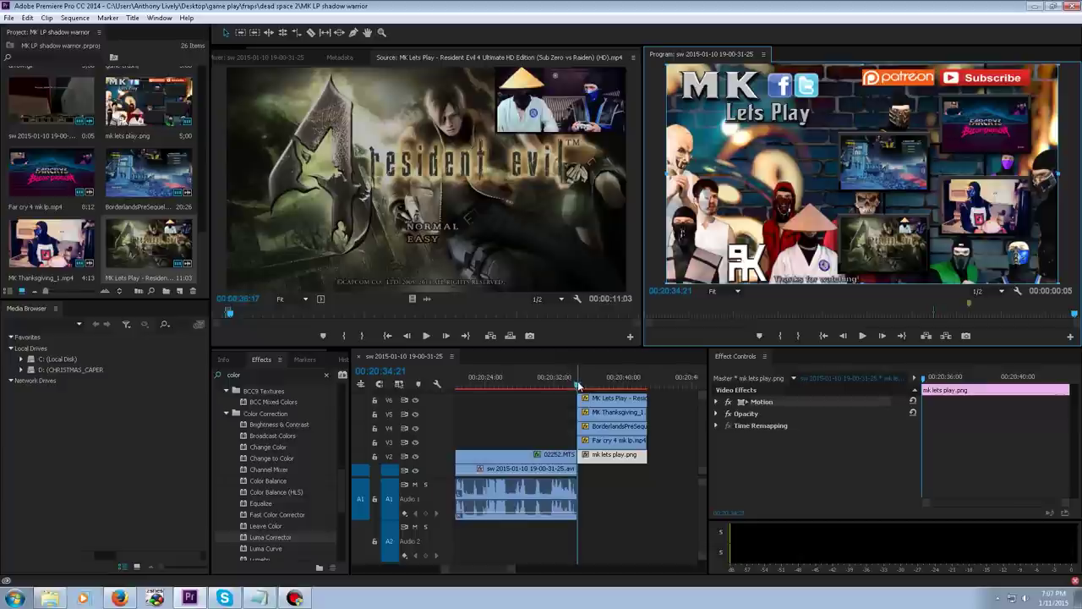
{"action": "left_click_drag", "start_coordinate": [577, 387], "coordinate": [579, 386]}
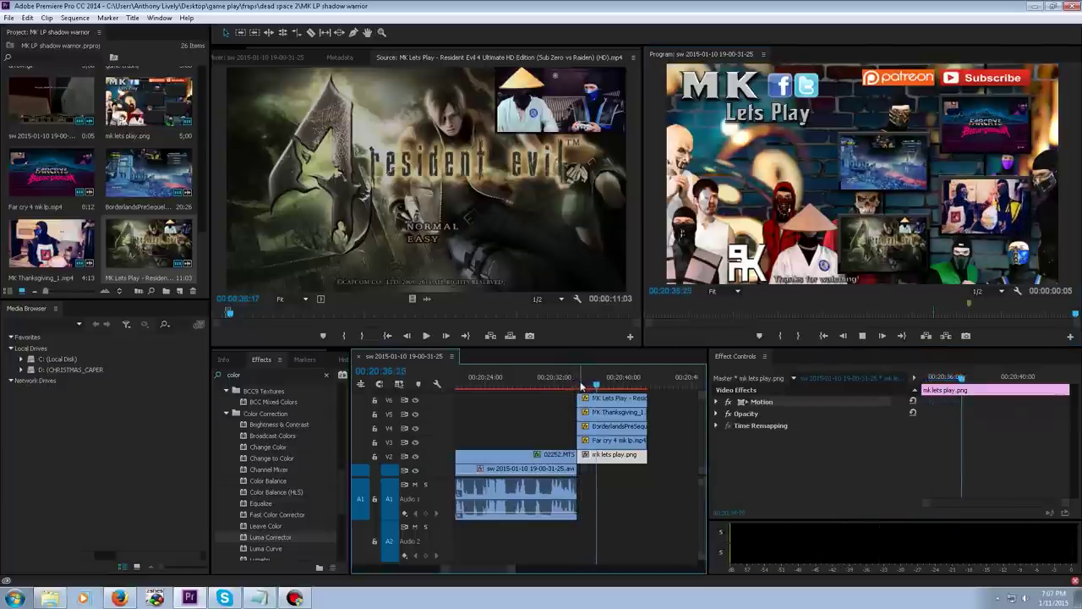
Open the Royalty Free Instrumentals-320kbps folder and preview the first Jennifer Hudson track.
{"action": "key", "text": "alt+Tab"}
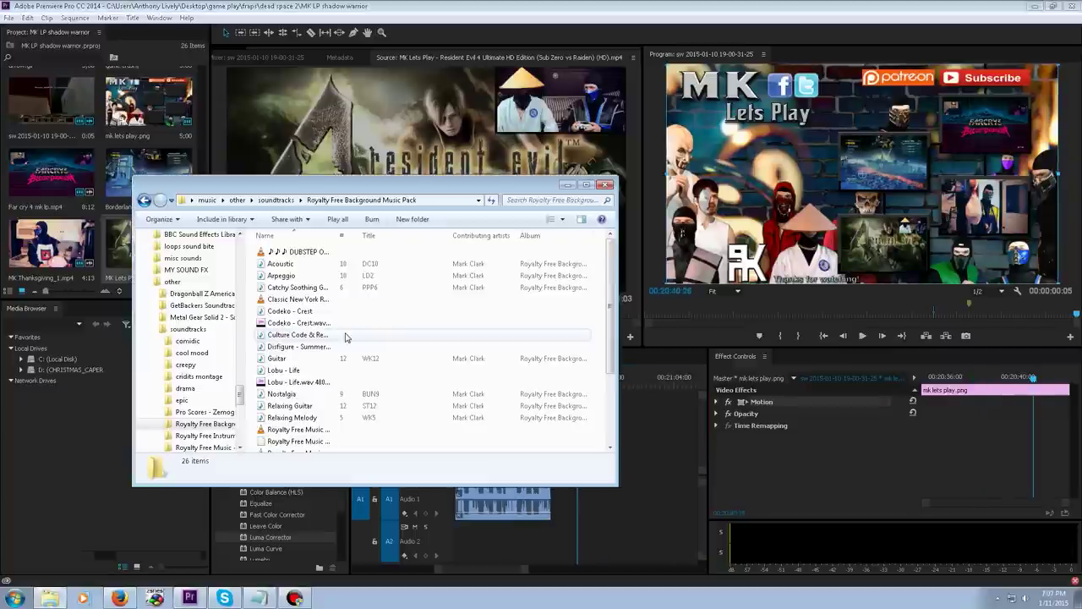
{"action": "scroll", "coordinate": [345, 335], "scroll_direction": "down", "scroll_amount": 2}
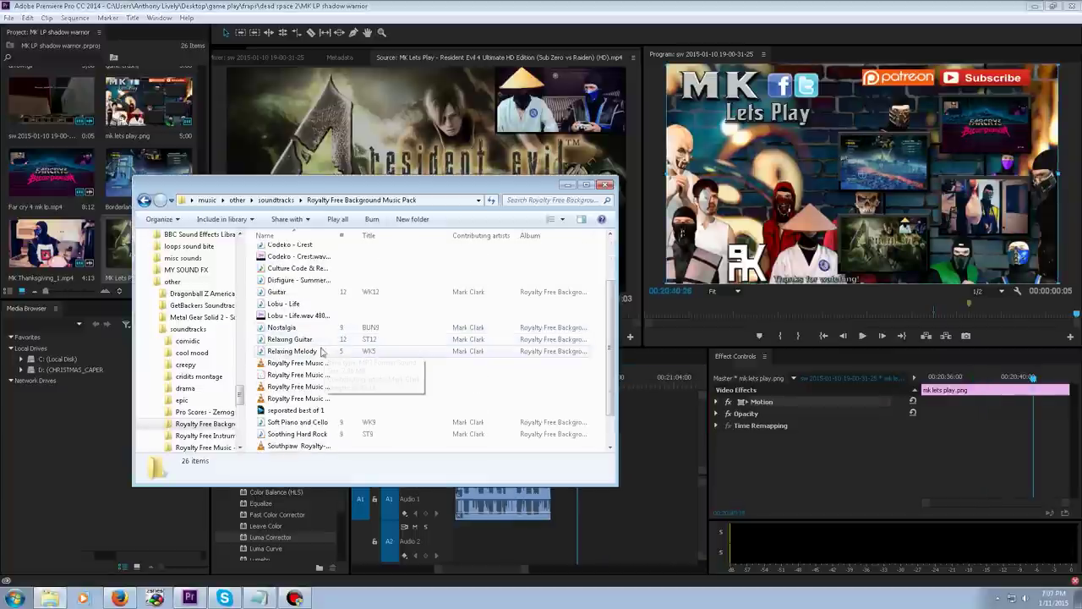
{"action": "scroll", "coordinate": [311, 347], "scroll_direction": "down", "scroll_amount": 1}
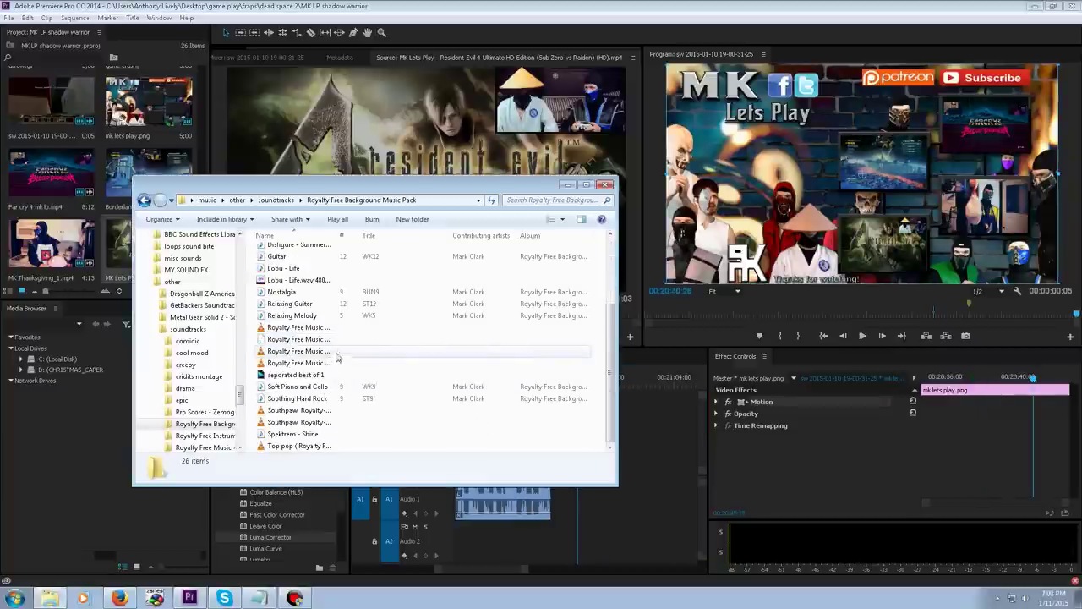
{"action": "left_click", "coordinate": [205, 434]}
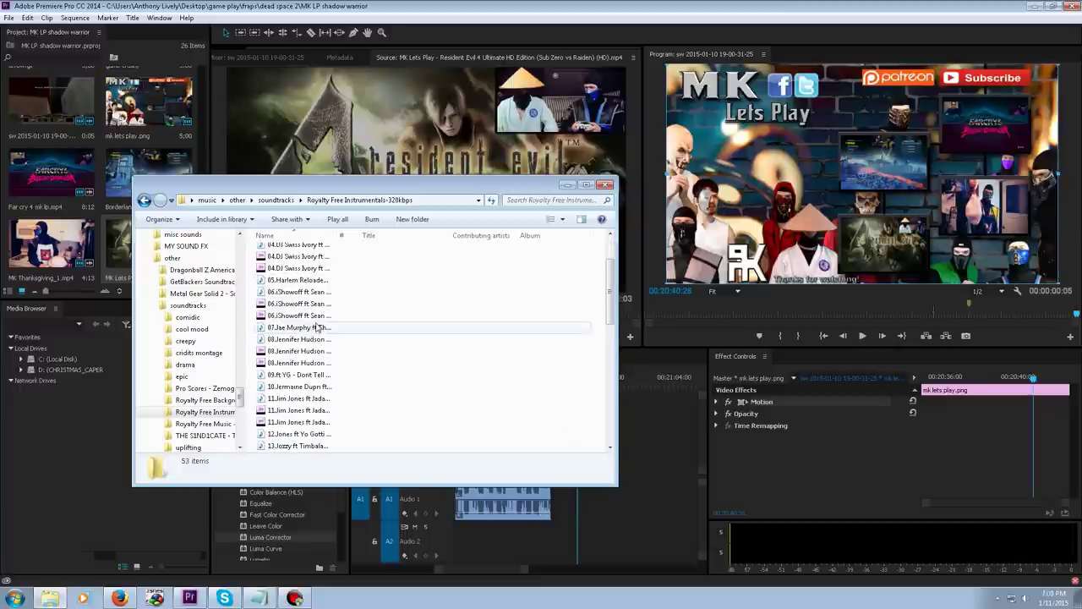
{"action": "scroll", "coordinate": [318, 327], "scroll_direction": "down", "scroll_amount": 2}
{"action": "double_click", "coordinate": [318, 339]}
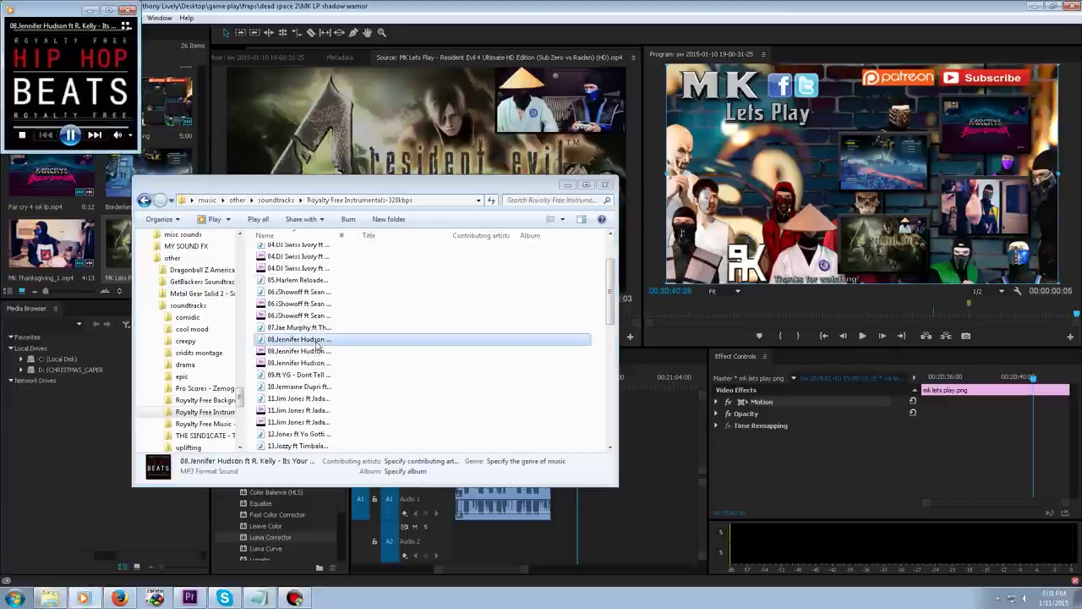
Preview '15.K Camp - Slum Anthem (Instrumental)' and keep it as the chosen track.
{"action": "left_click", "coordinate": [129, 11]}
{"action": "left_click", "coordinate": [326, 374]}
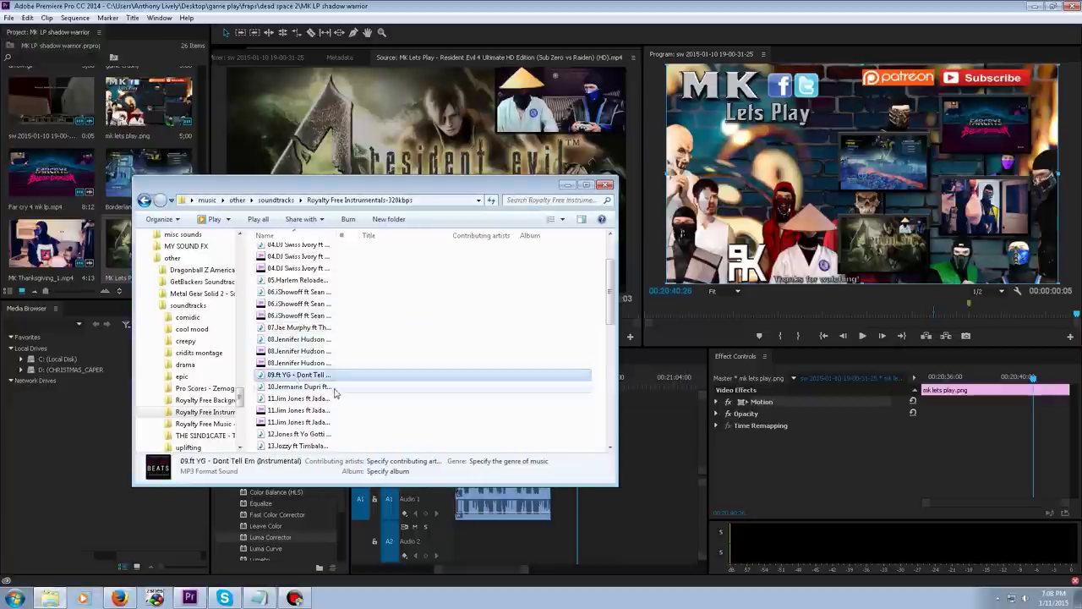
{"action": "scroll", "coordinate": [335, 395], "scroll_direction": "down", "scroll_amount": 3}
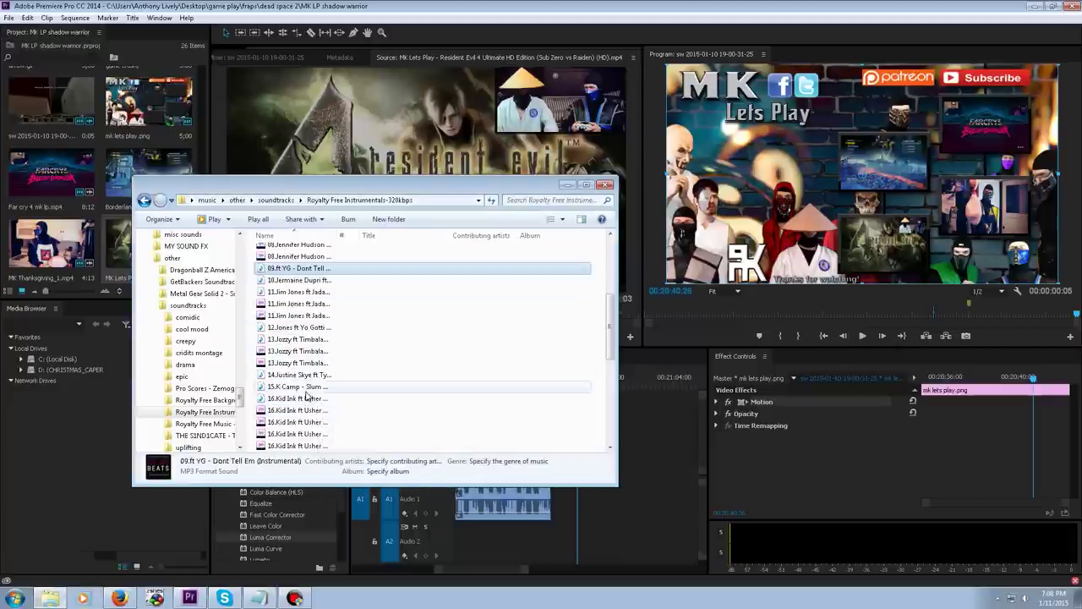
{"action": "double_click", "coordinate": [306, 389]}
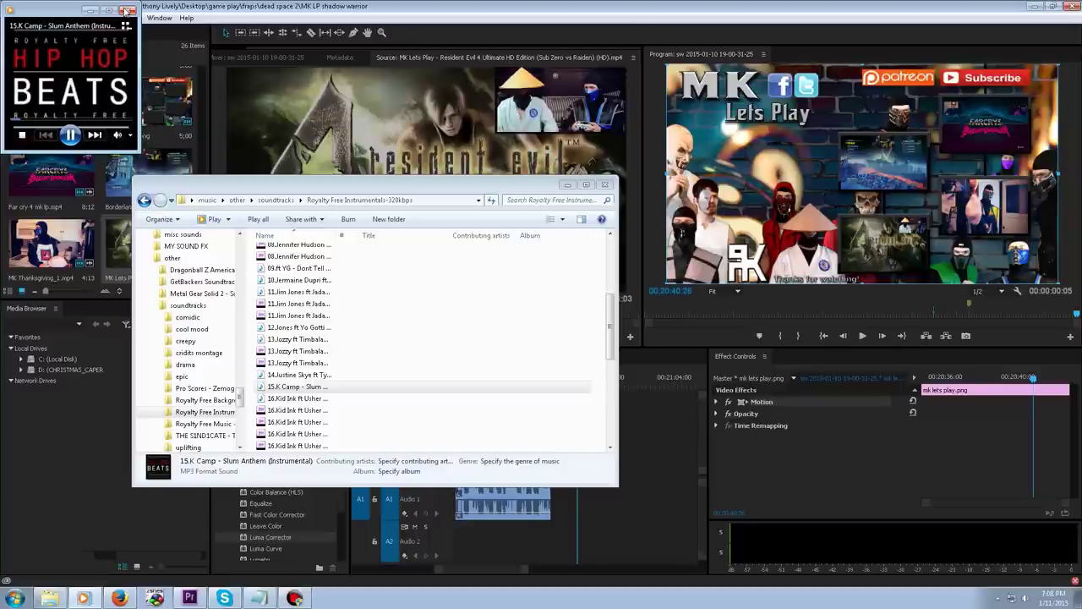
{"action": "left_click", "coordinate": [125, 10]}
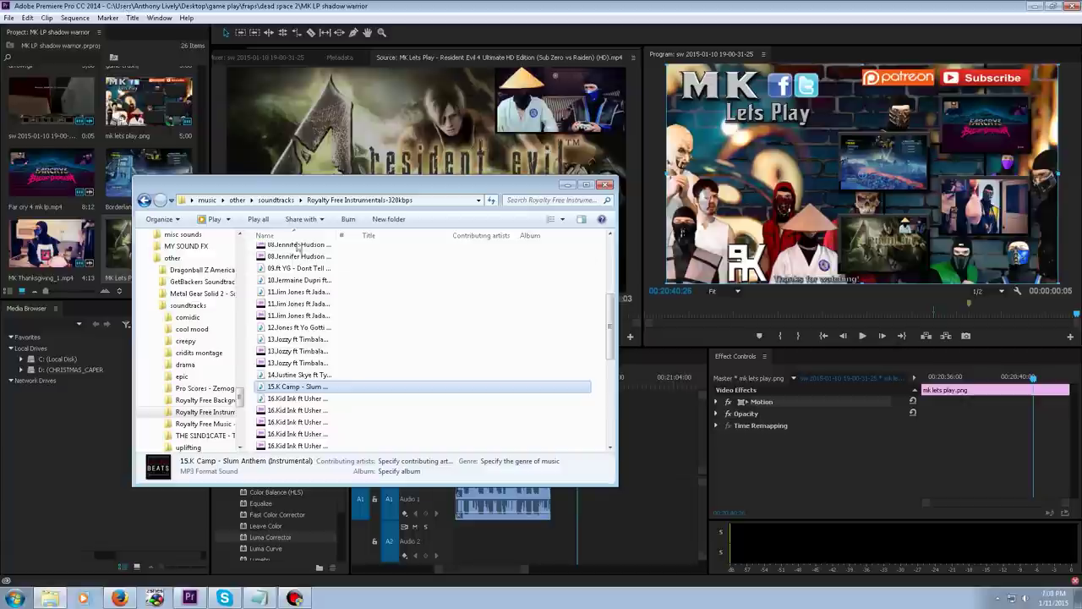
Load Slum Anthem into the Source monitor, mark an out point, and place the ~19-second cut on A2.
{"action": "left_click_drag", "start_coordinate": [296, 386], "coordinate": [491, 171]}
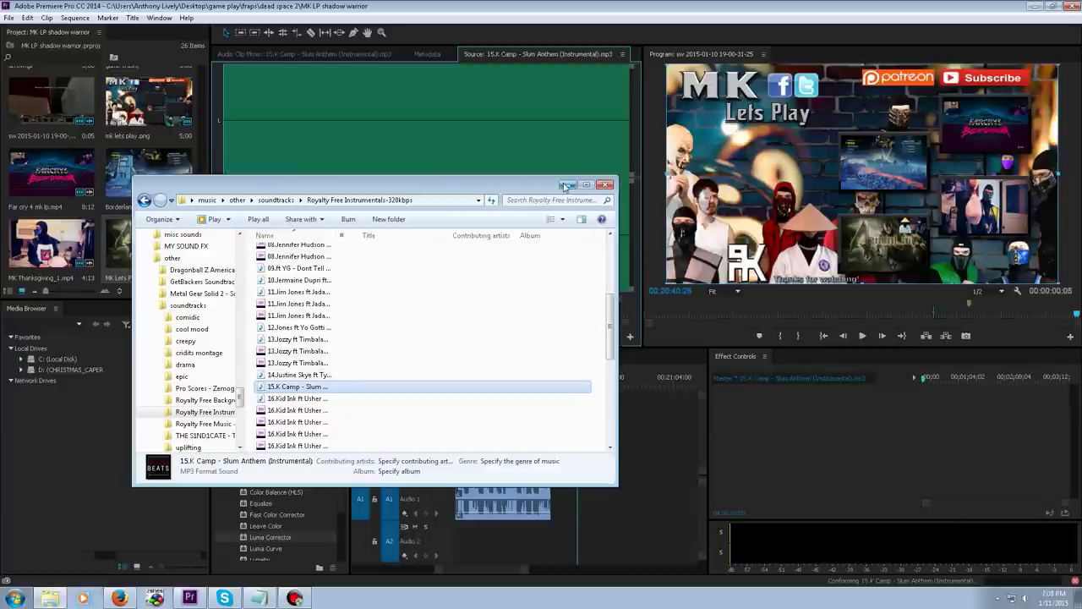
{"action": "left_click", "coordinate": [568, 184]}
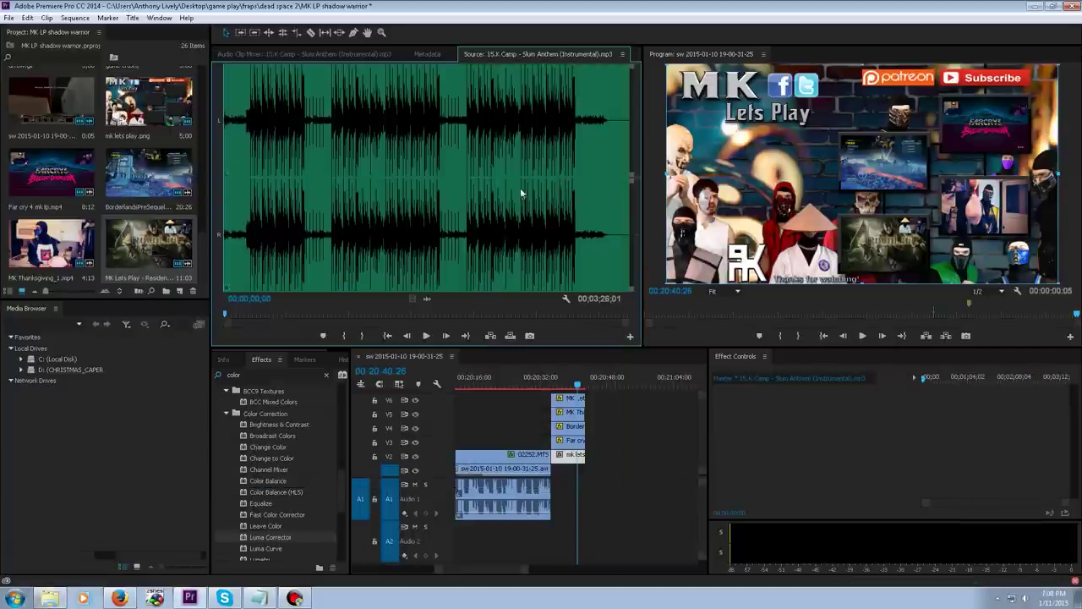
{"action": "left_click", "coordinate": [262, 252]}
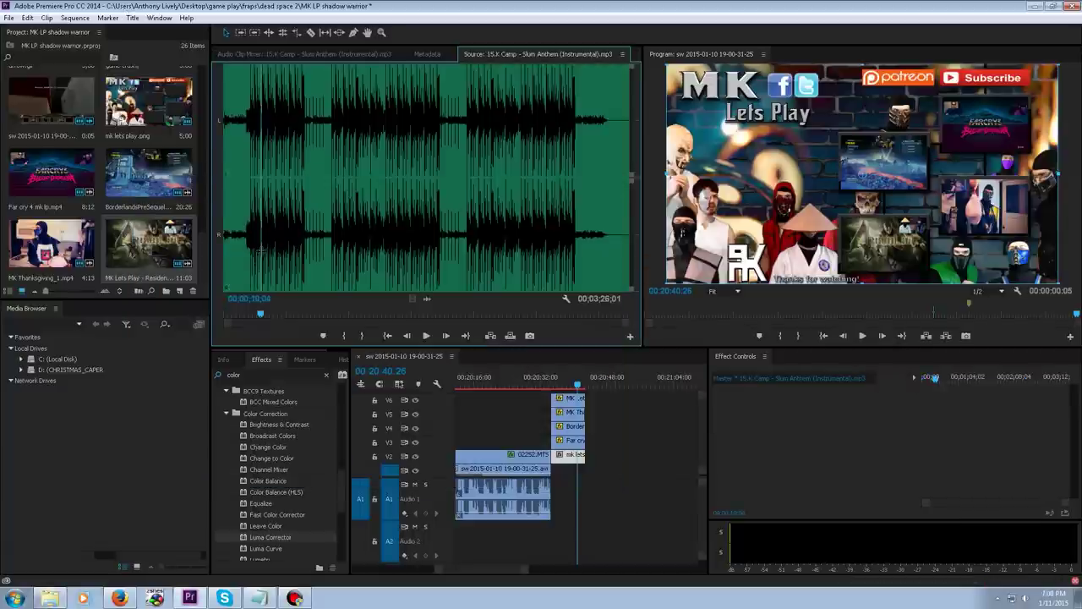
{"action": "left_click", "coordinate": [362, 336]}
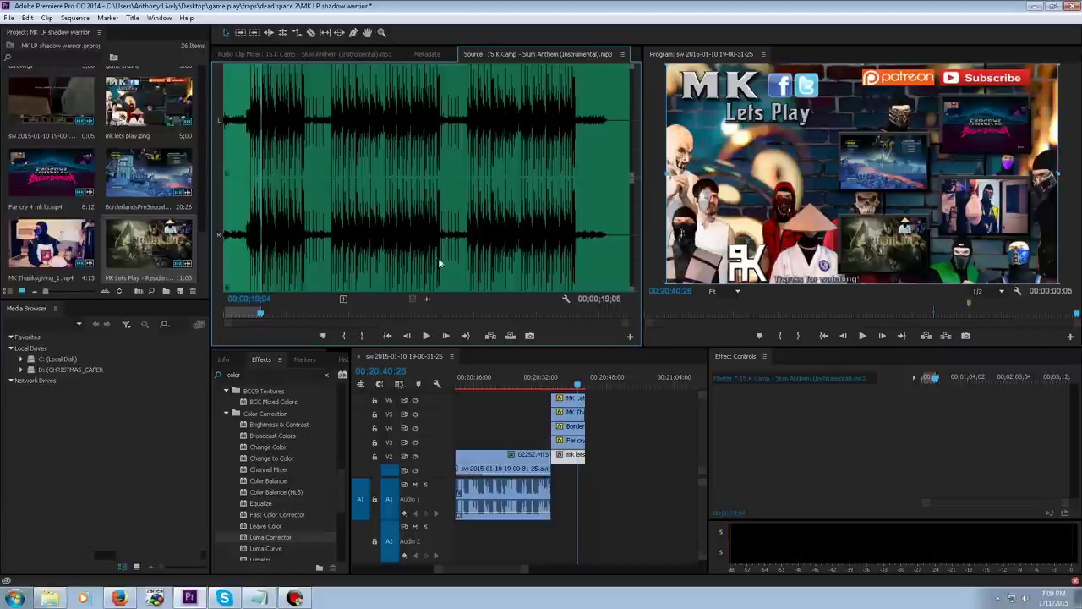
{"action": "mouse_move", "coordinate": [438, 267]}
{"action": "left_mouse_down"}
{"action": "mouse_move", "coordinate": [511, 556]}
{"action": "mouse_move", "coordinate": [545, 555]}
{"action": "mouse_move", "coordinate": [545, 541]}
{"action": "mouse_move", "coordinate": [584, 531]}
{"action": "left_mouse_up"}
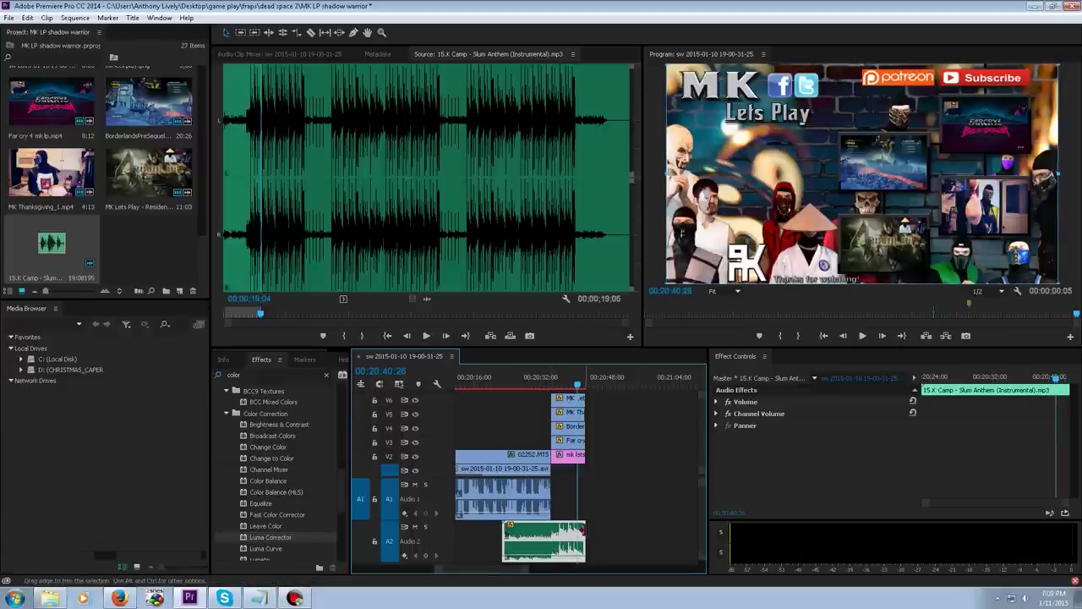
Extend the Slum Anthem clip's end on A2 slightly and play back the ending.
{"action": "left_click_drag", "start_coordinate": [583, 531], "coordinate": [585, 531]}
{"action": "left_click", "coordinate": [551, 546]}
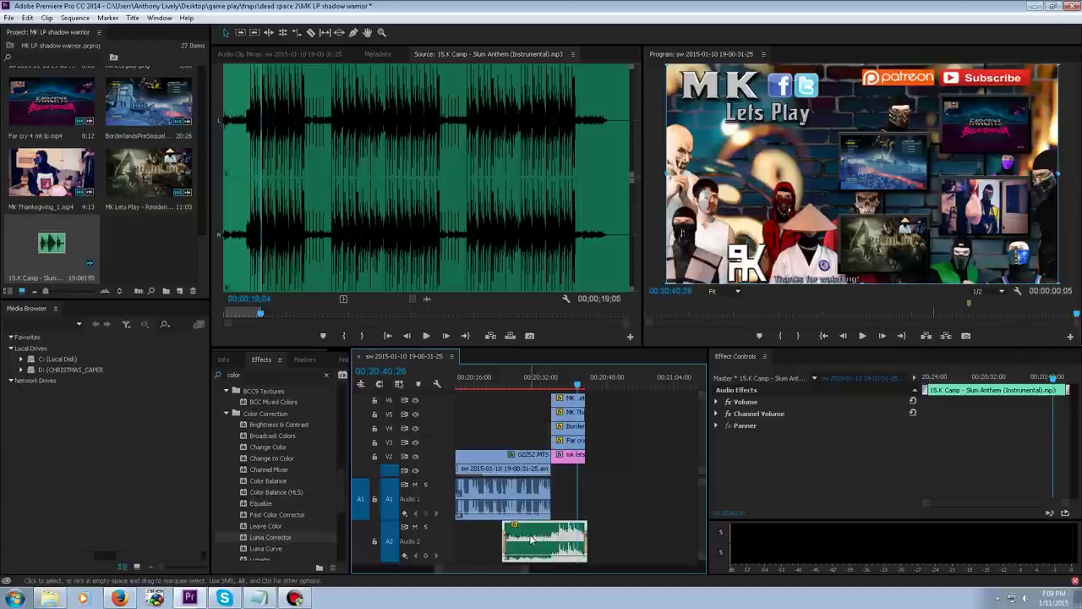
{"action": "key", "text": "space"}
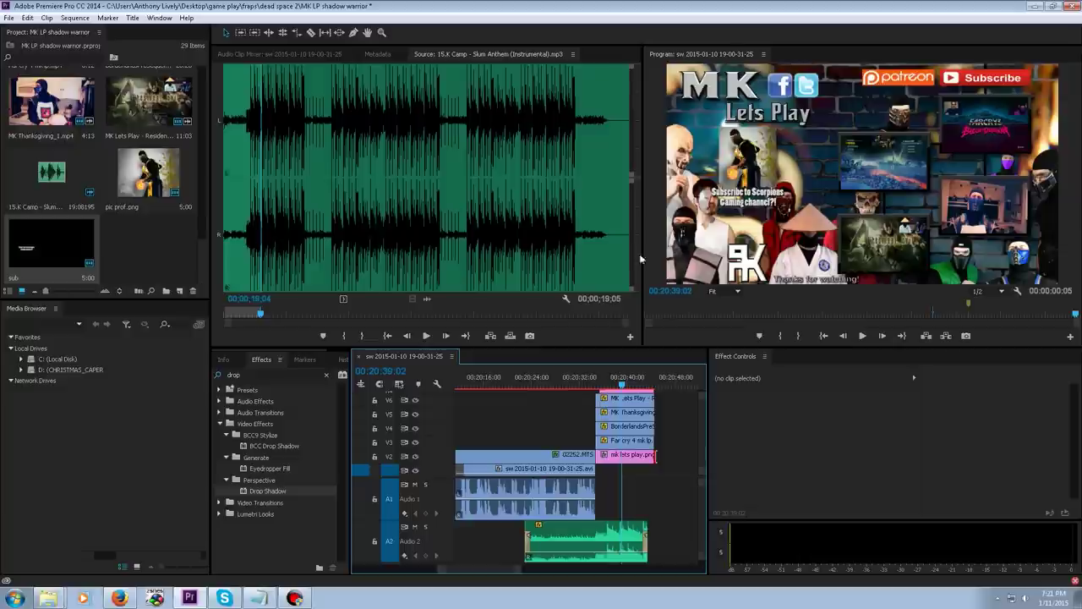
Apply a Drop Shadow to the 'sub' caption clip, review its settings, and save the project.
{"action": "scroll", "coordinate": [700, 438], "scroll_direction": "up", "scroll_amount": 3}
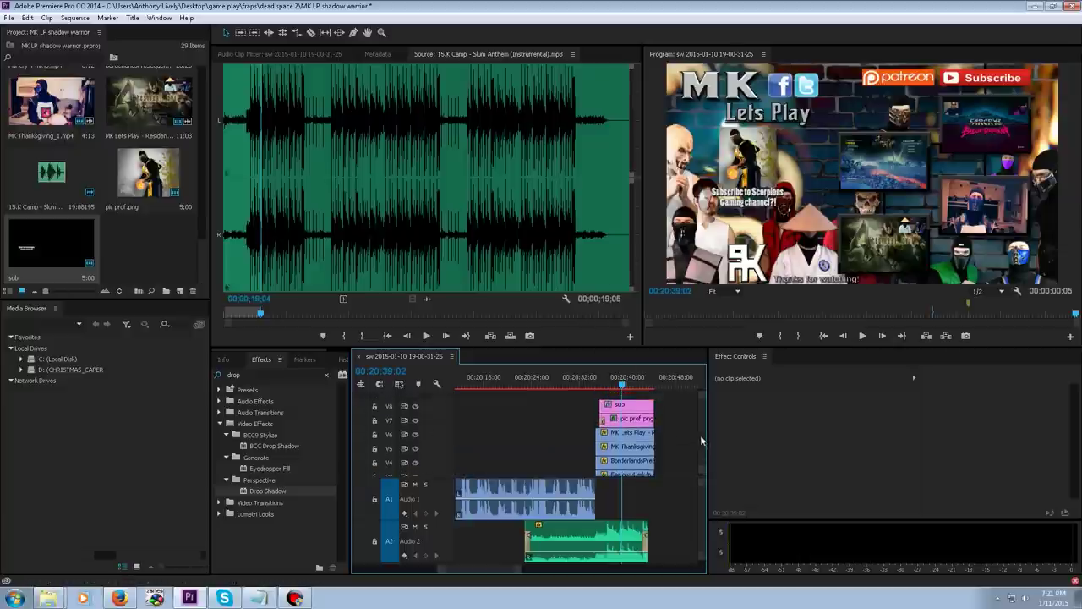
{"action": "left_click", "coordinate": [626, 413]}
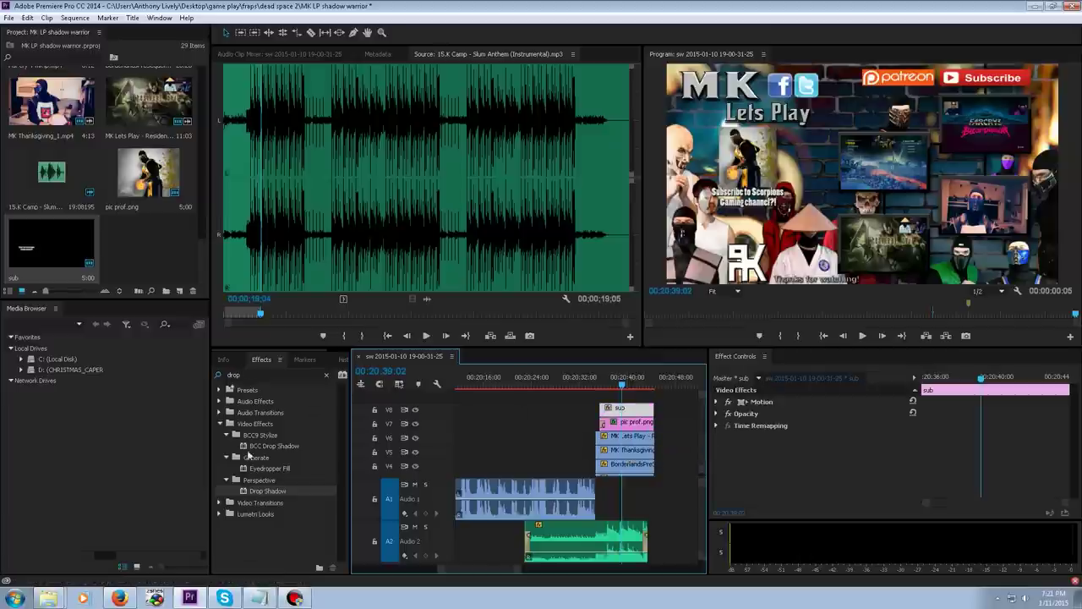
{"action": "left_click_drag", "start_coordinate": [262, 495], "coordinate": [619, 409]}
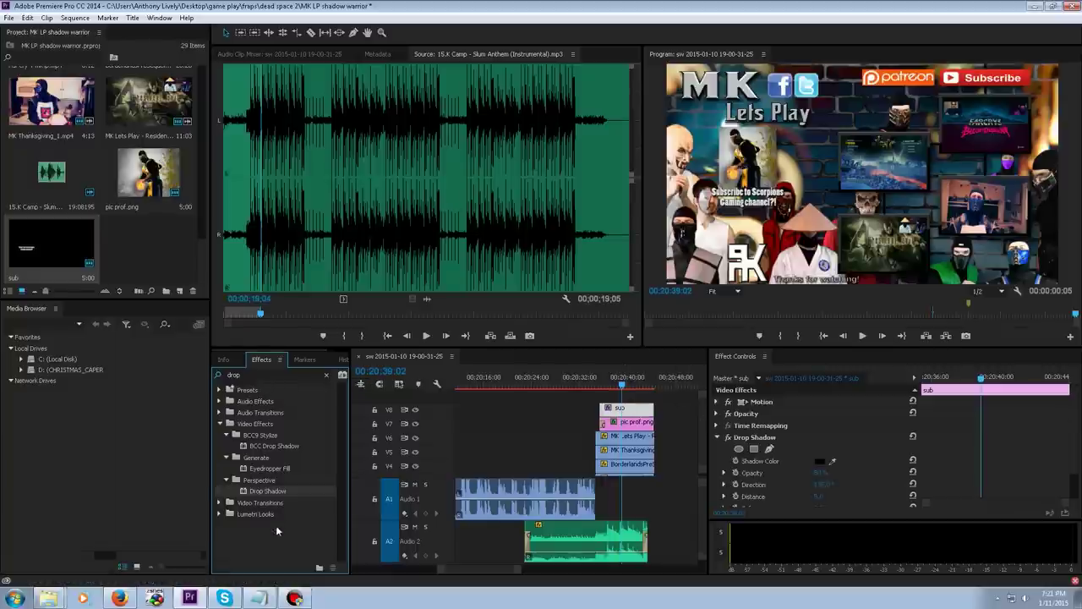
{"action": "left_click", "coordinate": [814, 440]}
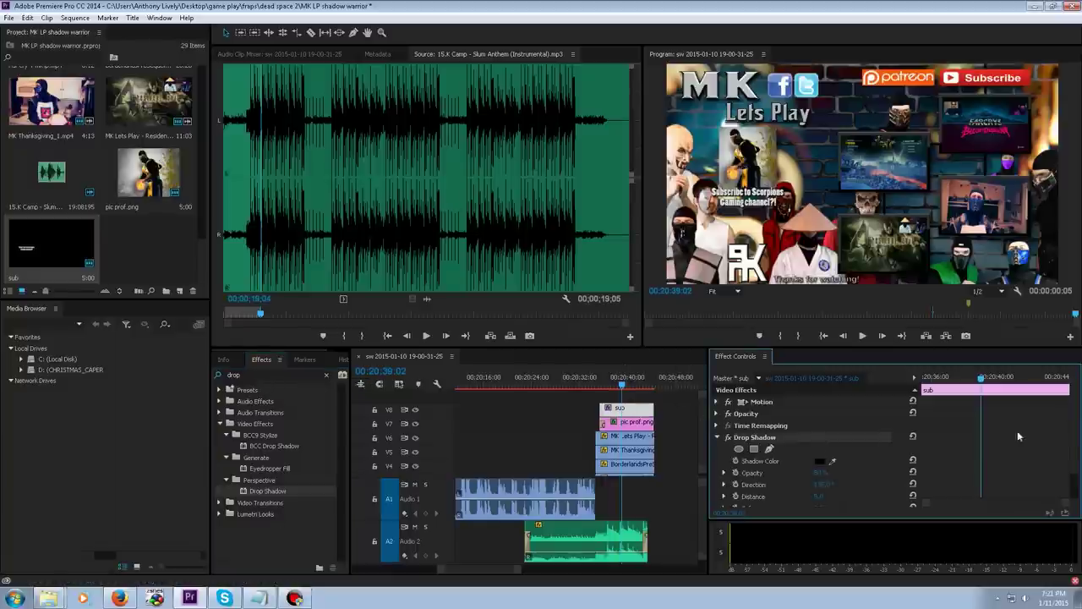
{"action": "scroll", "coordinate": [1073, 439], "scroll_direction": "down", "scroll_amount": 2}
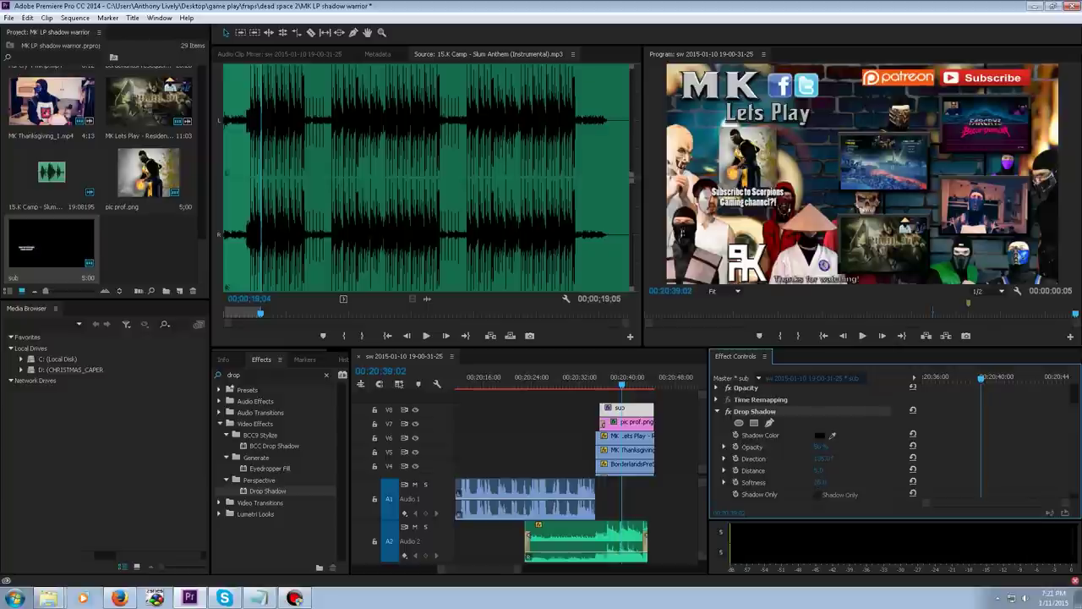
{"action": "left_click", "coordinate": [293, 545]}
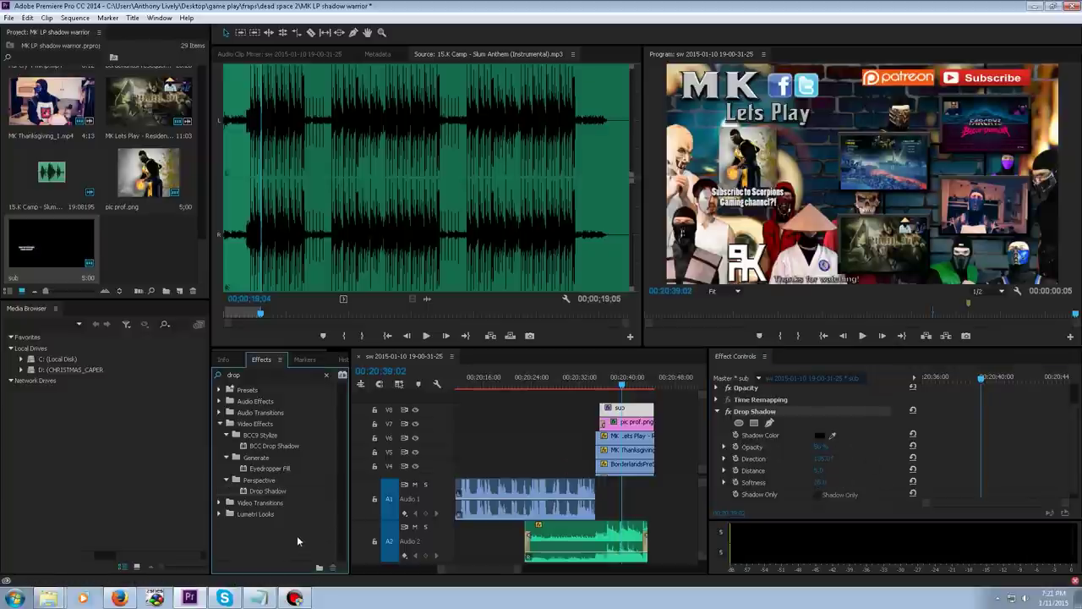
{"action": "key", "text": "ctrl+s"}
Open the sequence's Export Media settings, showing H.264 with the 'you tube let's plays' preset.
{"action": "left_click", "coordinate": [567, 345]}
{"action": "left_click", "coordinate": [9, 18]}
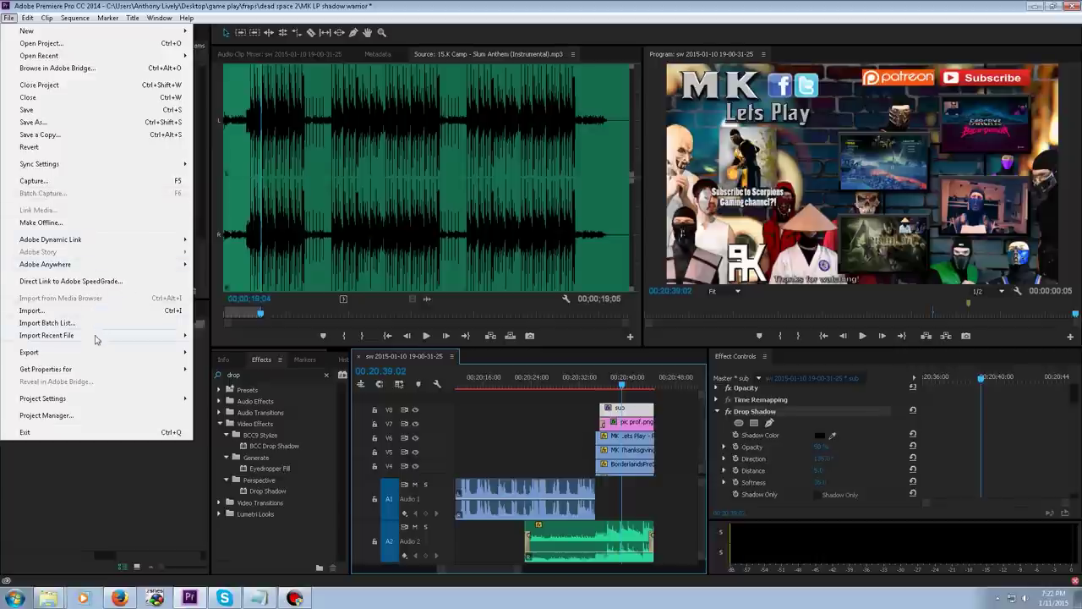
{"action": "mouse_move", "coordinate": [97, 353]}
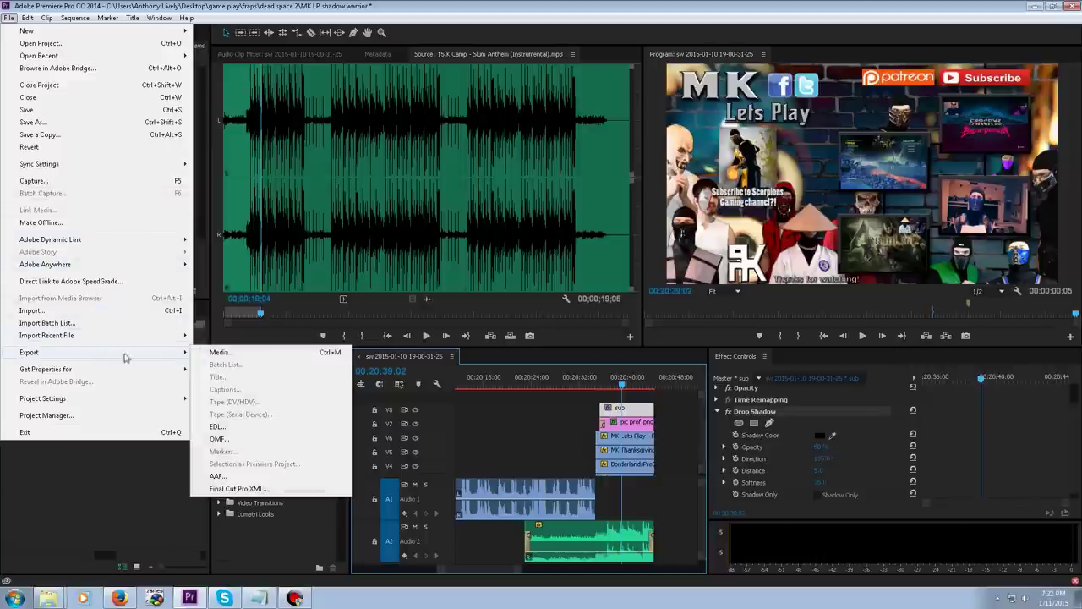
{"action": "left_click", "coordinate": [218, 352]}
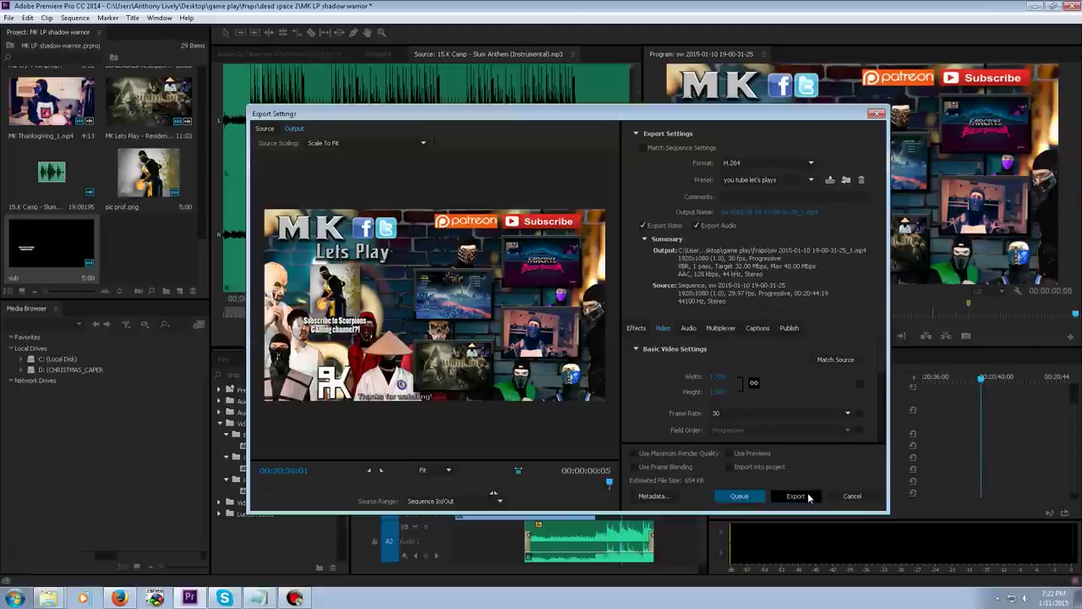
{"action": "scroll", "coordinate": [883, 432], "scroll_direction": "down", "scroll_amount": 5}
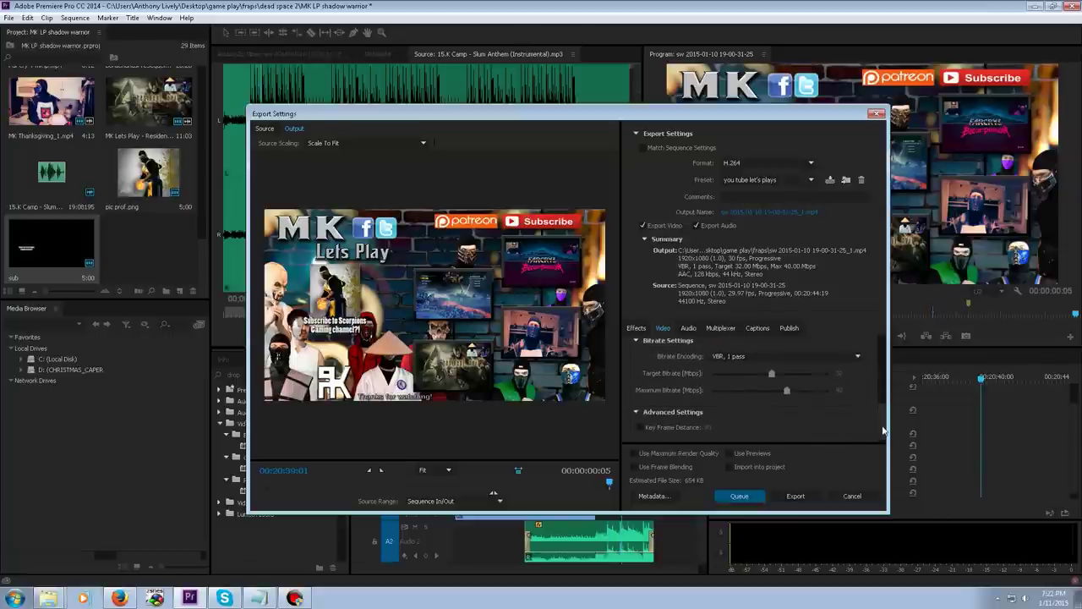
{"action": "scroll", "coordinate": [883, 432], "scroll_direction": "up", "scroll_amount": 5}
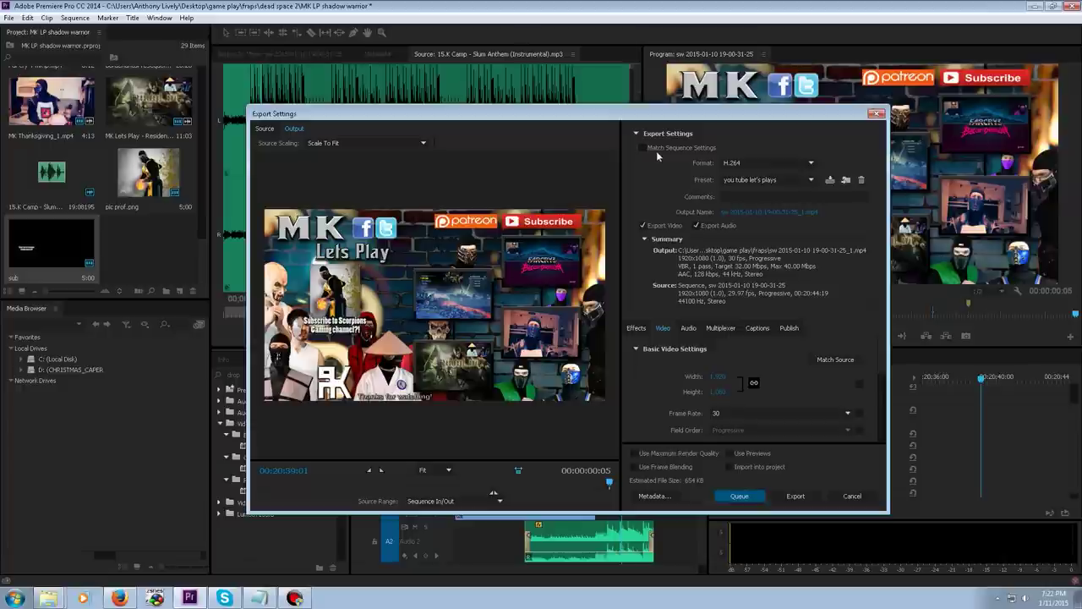
{"action": "left_click", "coordinate": [810, 163]}
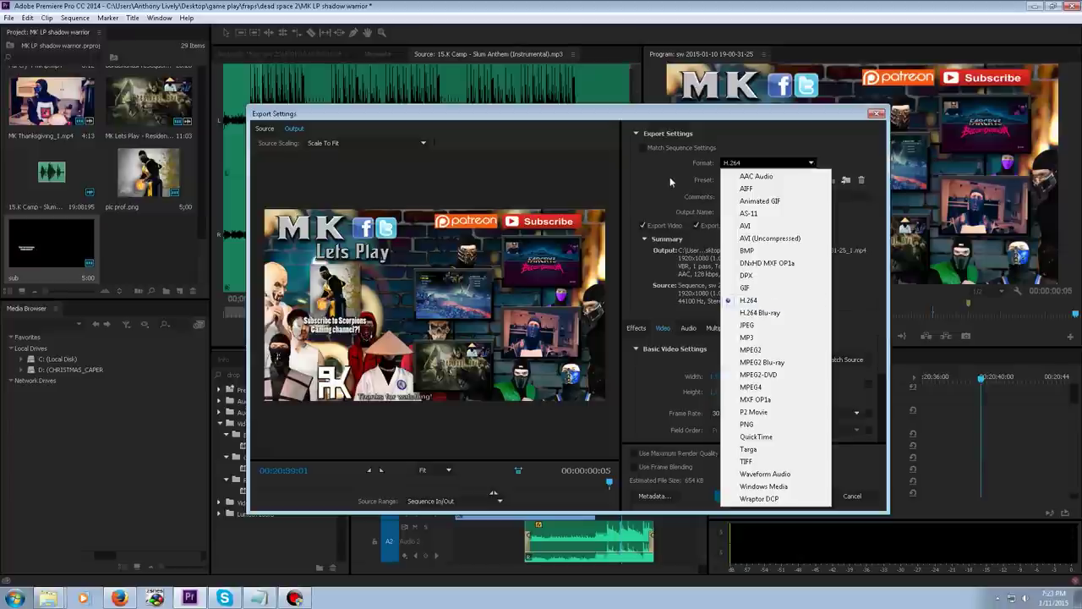
{"action": "left_click", "coordinate": [724, 179]}
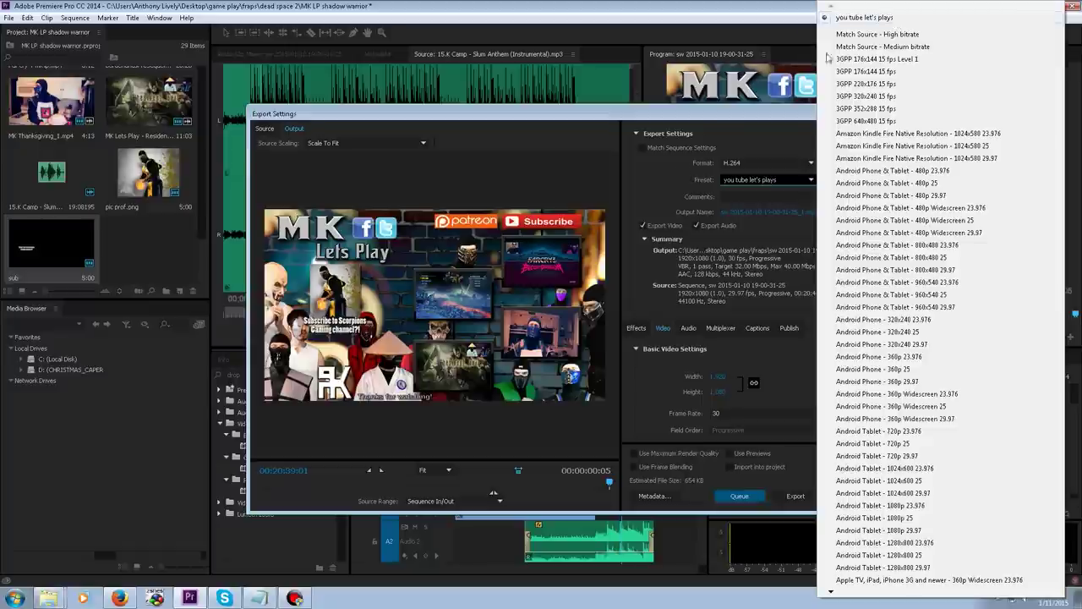
{"action": "left_click", "coordinate": [884, 17]}
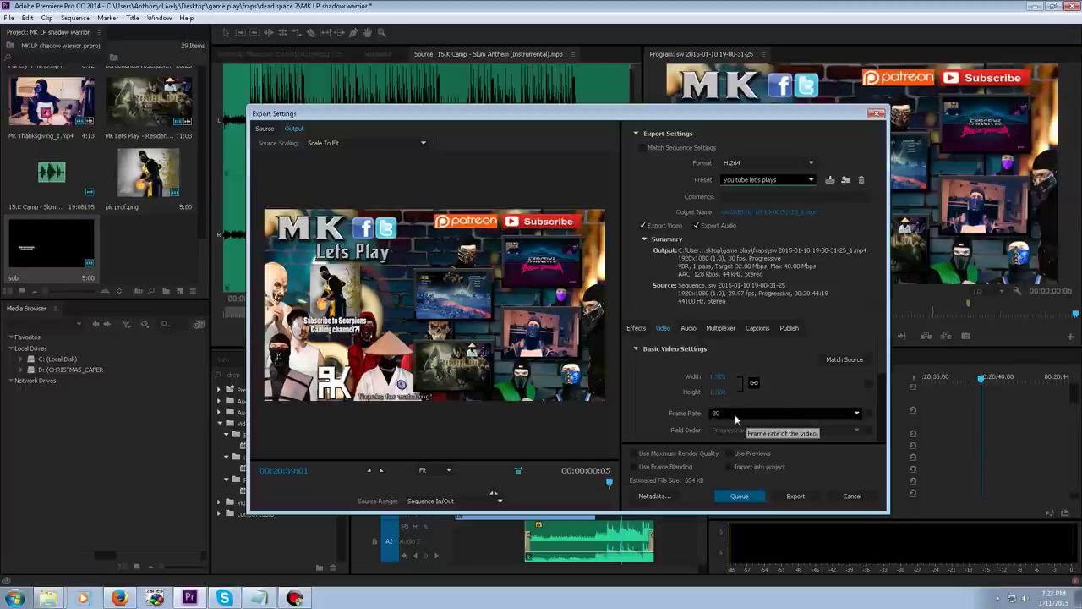
{"action": "scroll", "coordinate": [882, 363], "scroll_direction": "down", "scroll_amount": 3}
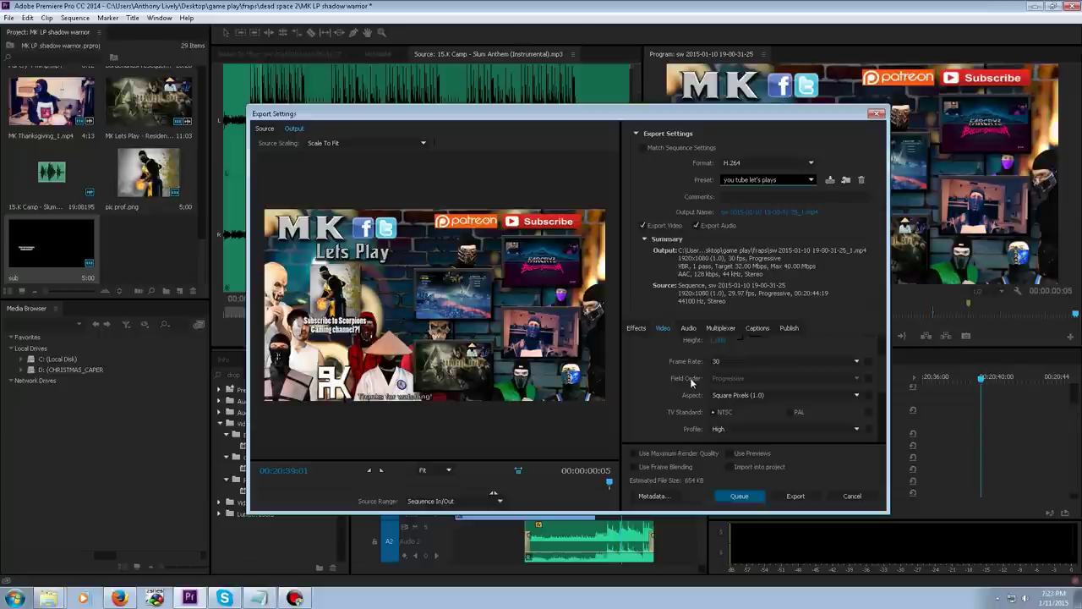
{"action": "scroll", "coordinate": [752, 389], "scroll_direction": "down", "scroll_amount": 1}
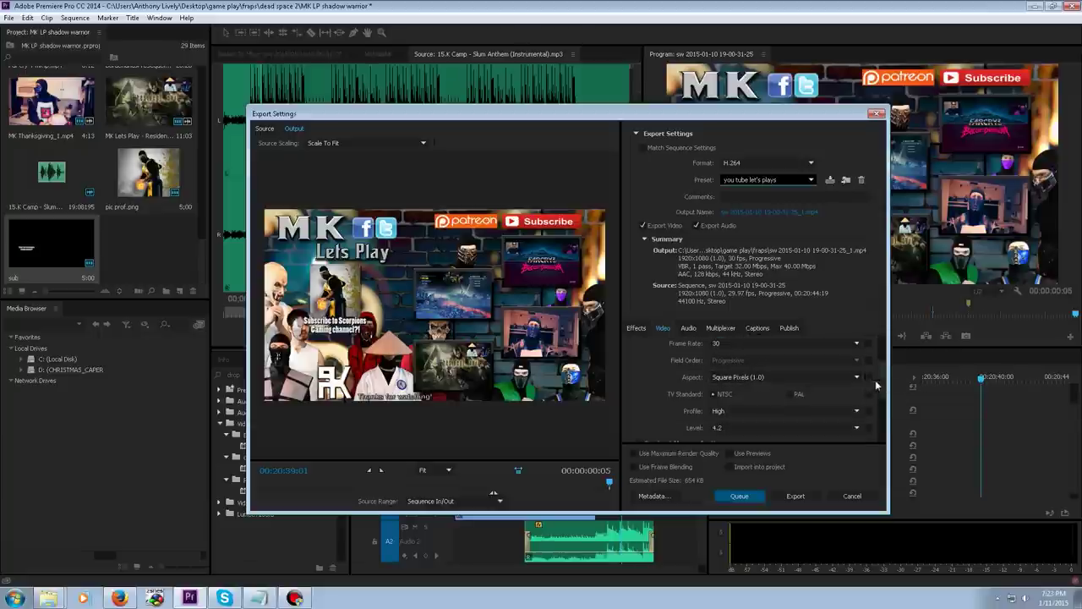
{"action": "scroll", "coordinate": [885, 395], "scroll_direction": "down", "scroll_amount": 2}
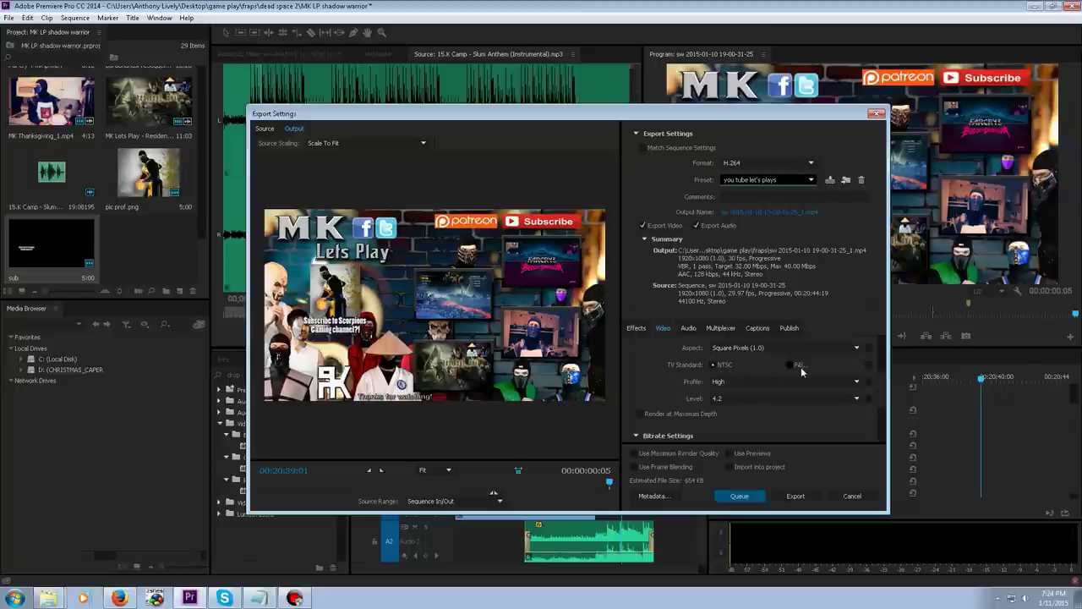
{"action": "scroll", "coordinate": [854, 367], "scroll_direction": "down", "scroll_amount": 1}
{"action": "scroll", "coordinate": [879, 397], "scroll_direction": "down", "scroll_amount": 3}
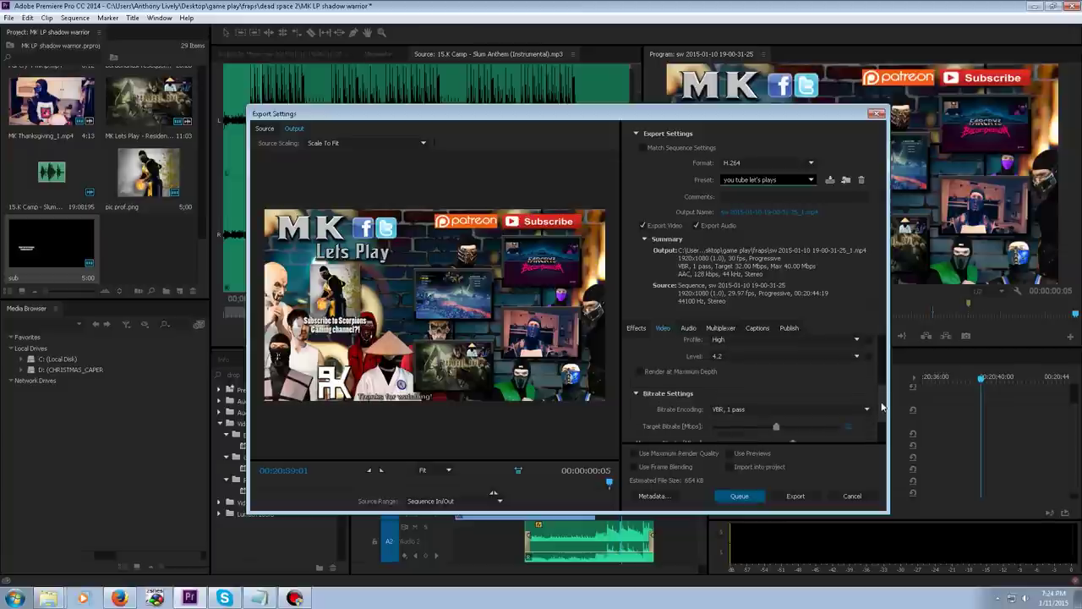
{"action": "scroll", "coordinate": [879, 414], "scroll_direction": "down", "scroll_amount": 3}
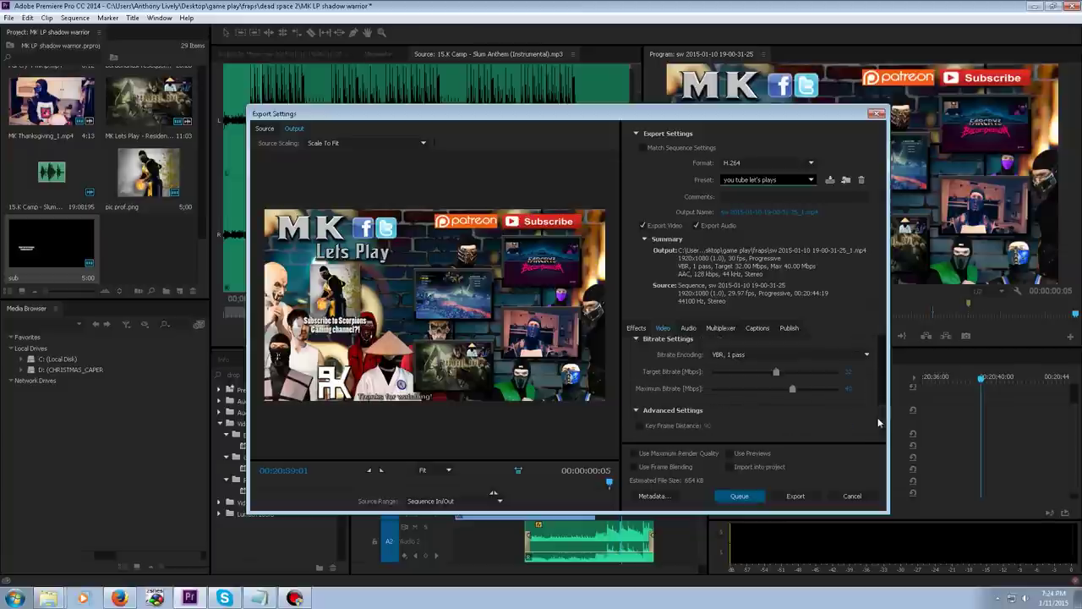
In Bitrate Settings, enter 18 Mbps as target bitrate and 26 Mbps as maximum.
{"action": "left_click", "coordinate": [848, 372]}
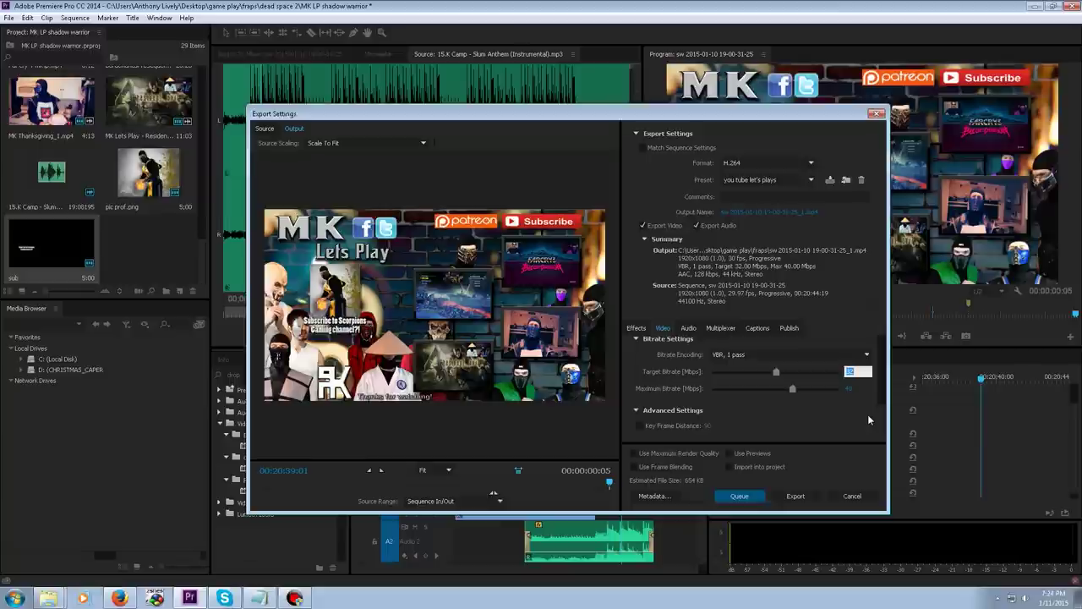
{"action": "type", "text": "18"}
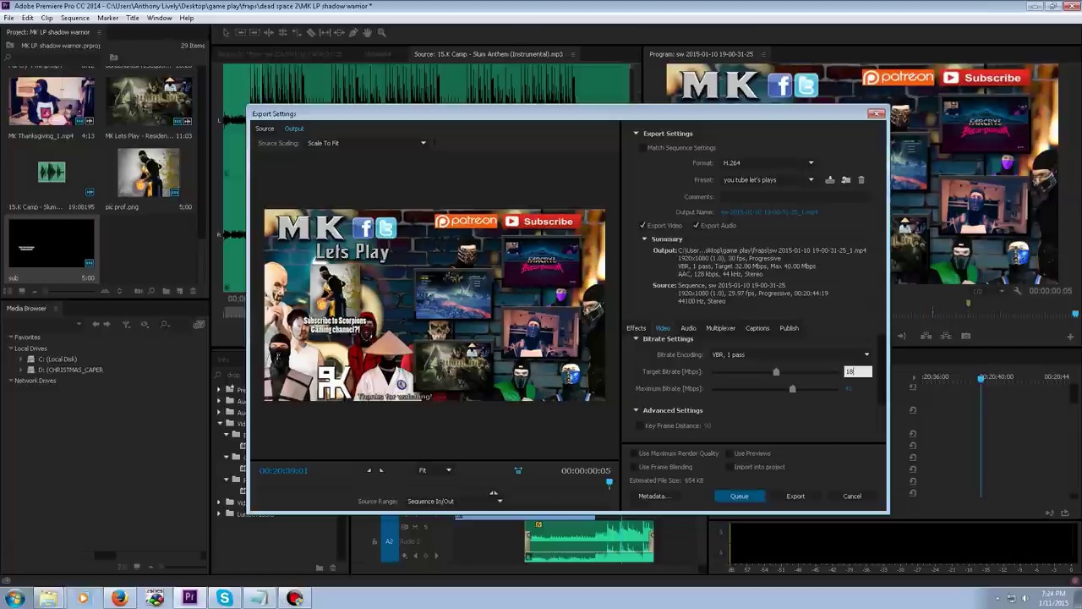
{"action": "key", "text": "Return"}
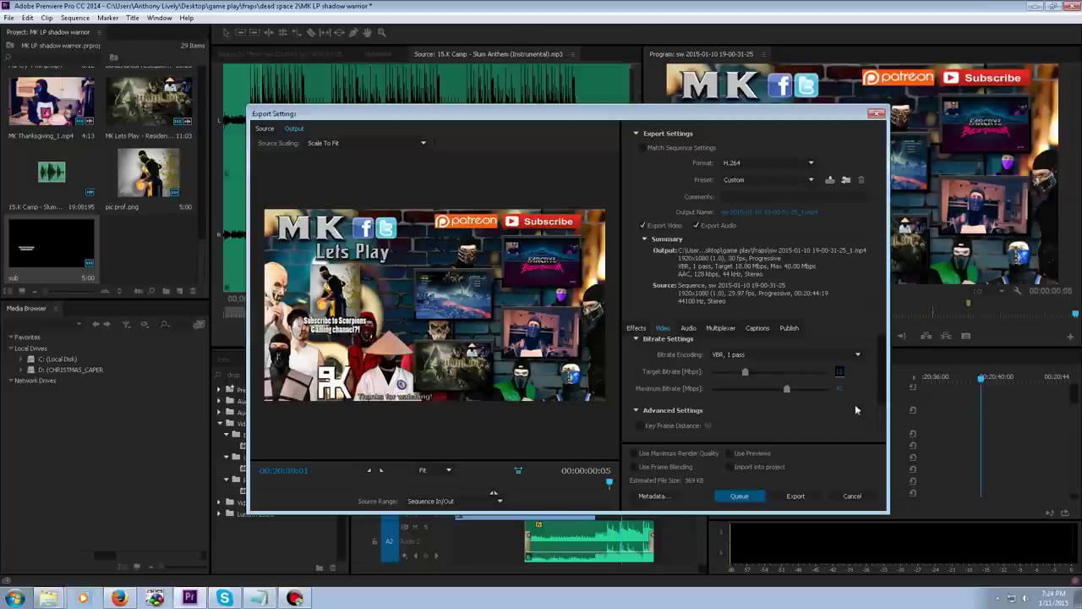
{"action": "key", "text": "Tab"}
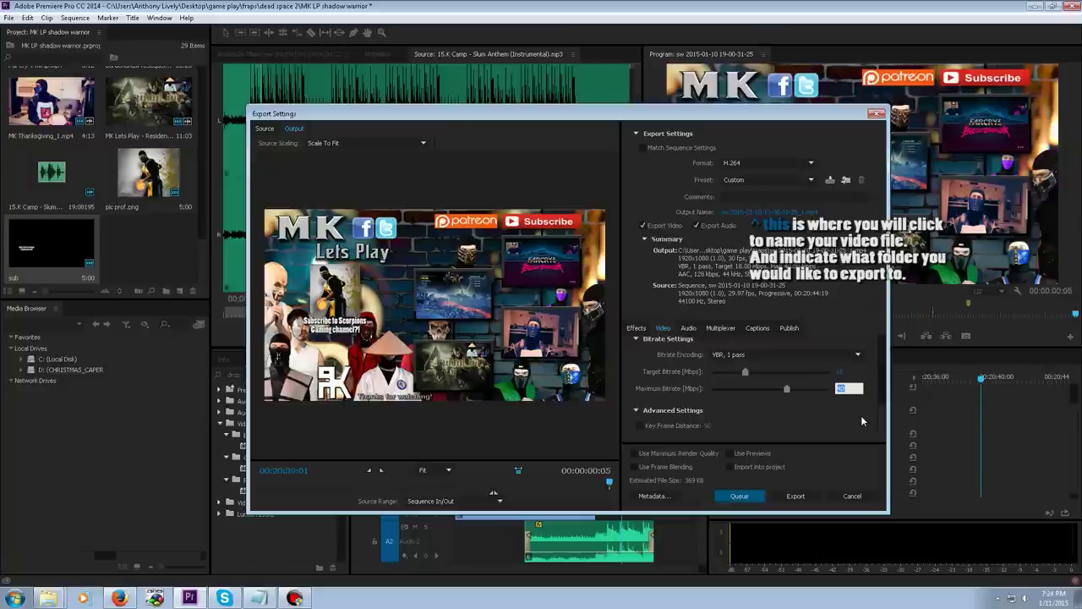
{"action": "type", "text": "26"}
{"action": "key", "text": "Return"}
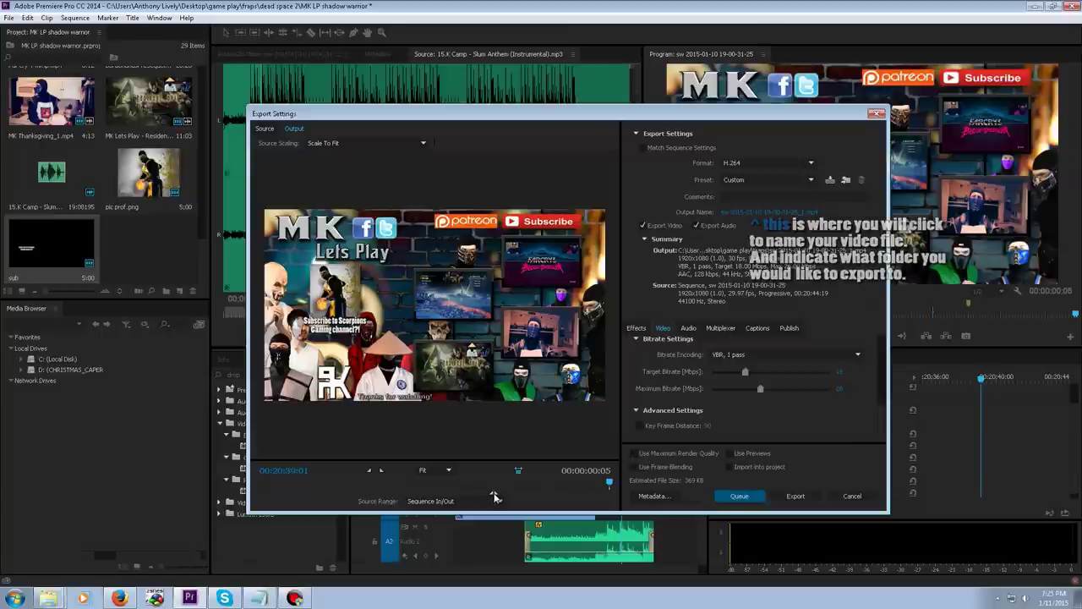
Drag the export range handles outward to span the full sequence through 00:20:44:19.
{"action": "left_click_drag", "start_coordinate": [493, 496], "coordinate": [256, 493]}
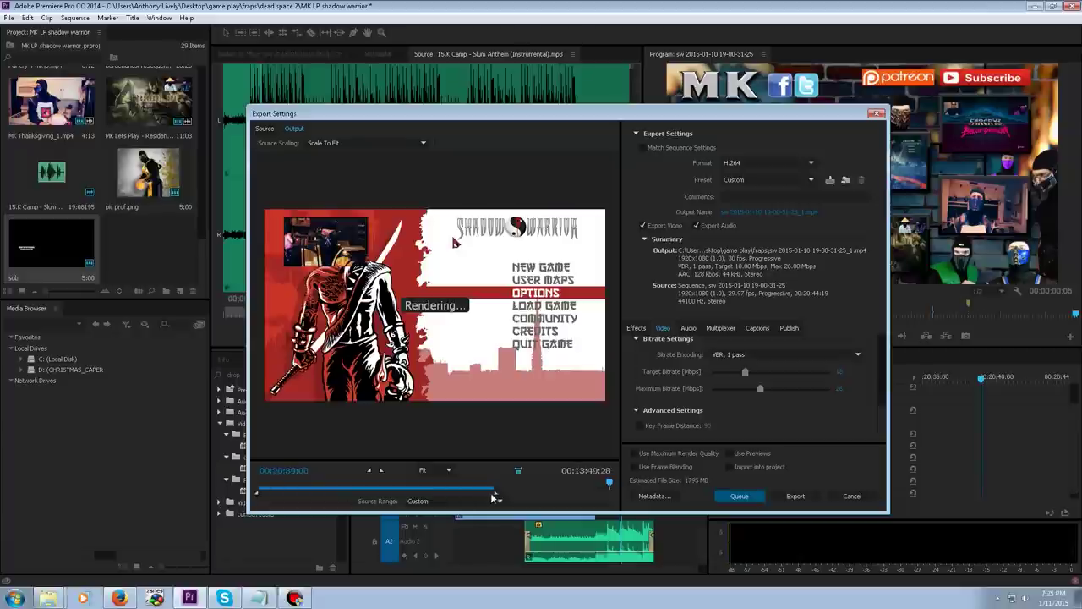
{"action": "left_click_drag", "start_coordinate": [496, 492], "coordinate": [206, 490]}
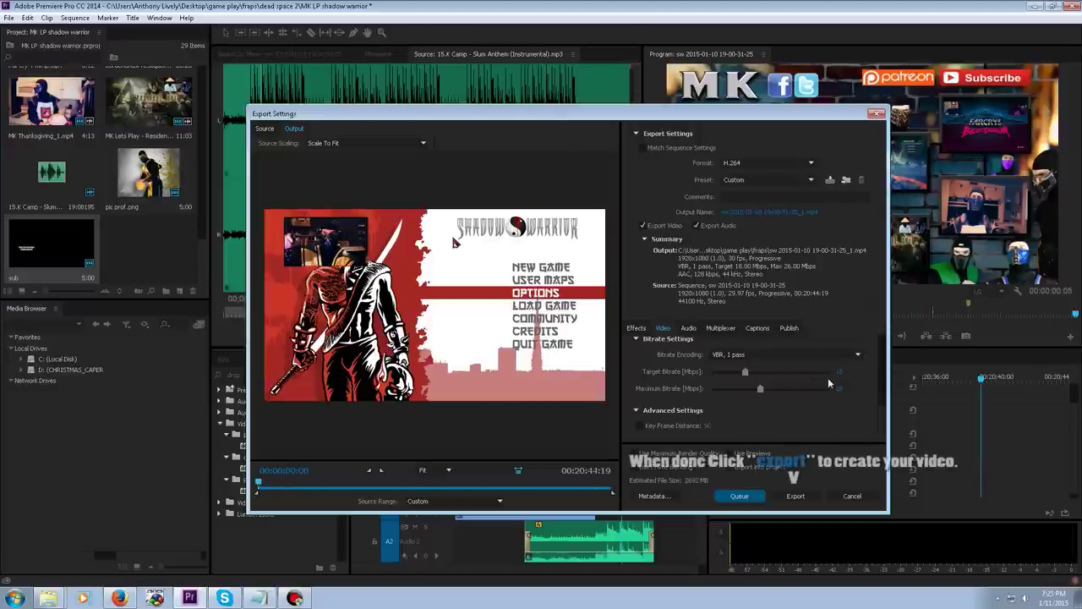